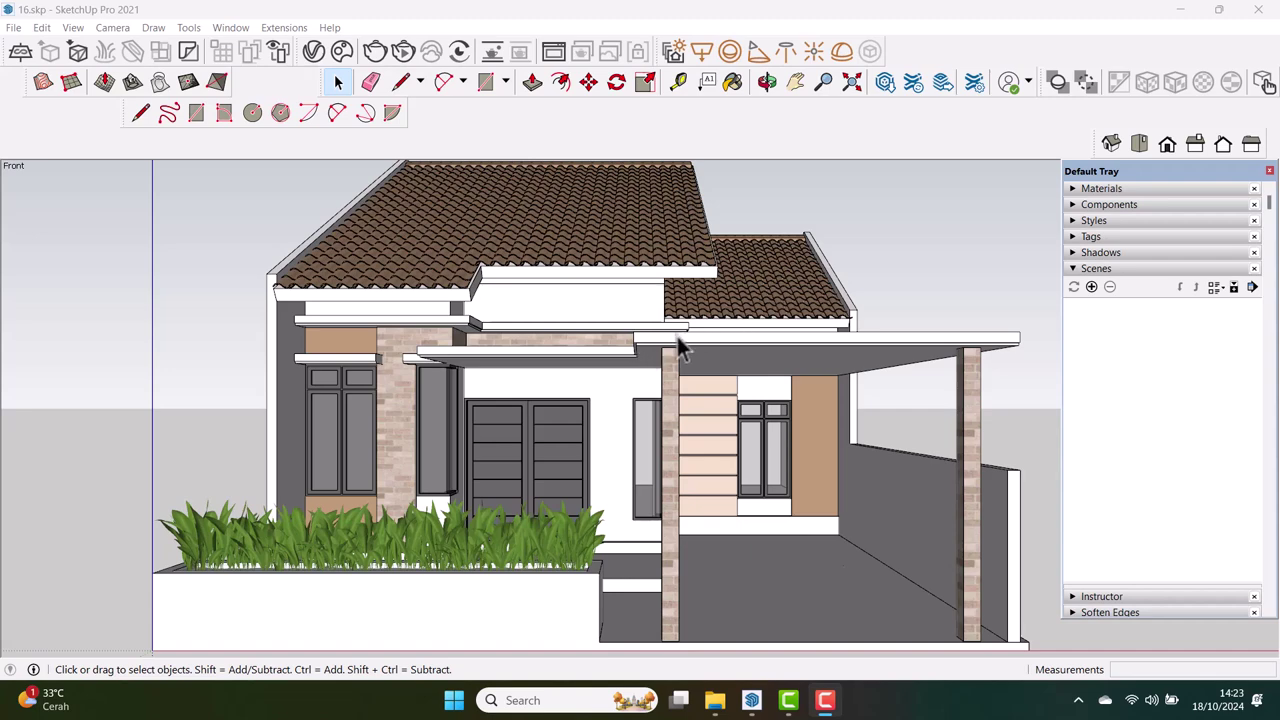
Orbit the house model to a slightly higher viewing angle
{"action": "middle_click_drag", "start_coordinate": [686, 337], "coordinate": [707, 338]}
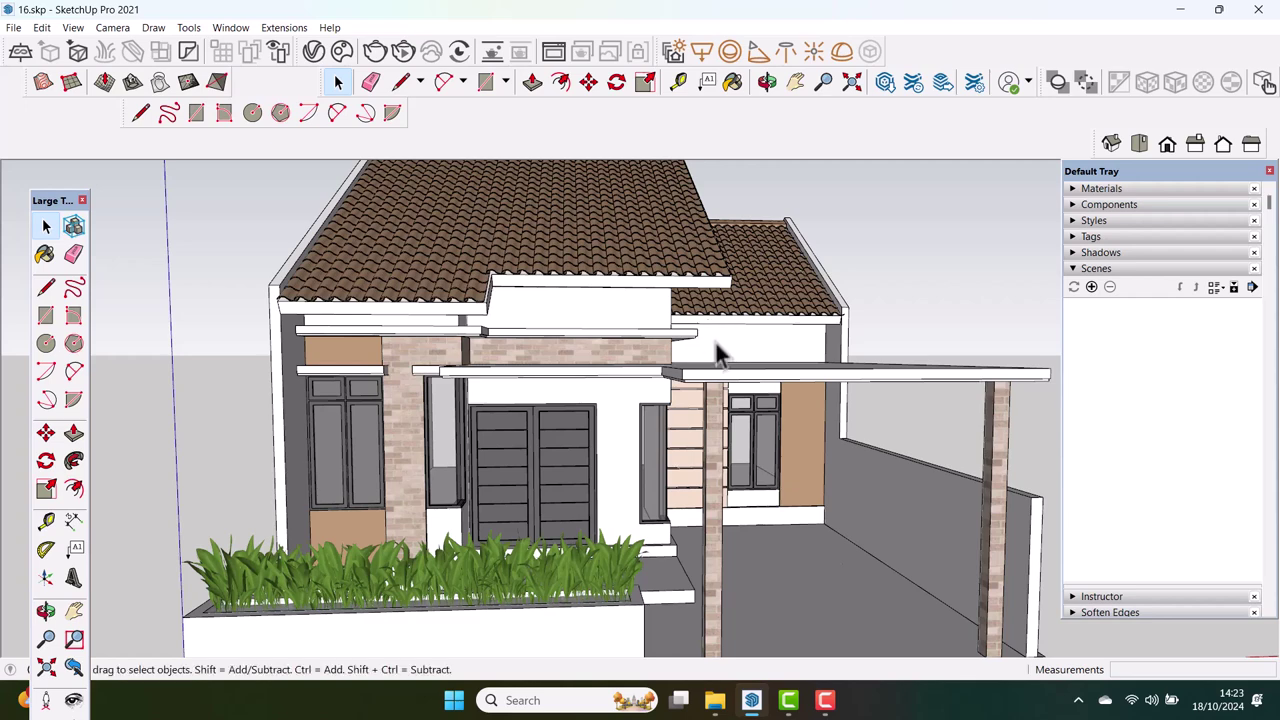
{"action": "scroll", "coordinate": [716, 352], "scroll_direction": "down", "scroll_amount": 3}
{"action": "scroll", "coordinate": [716, 352], "scroll_direction": "up", "scroll_amount": 2}
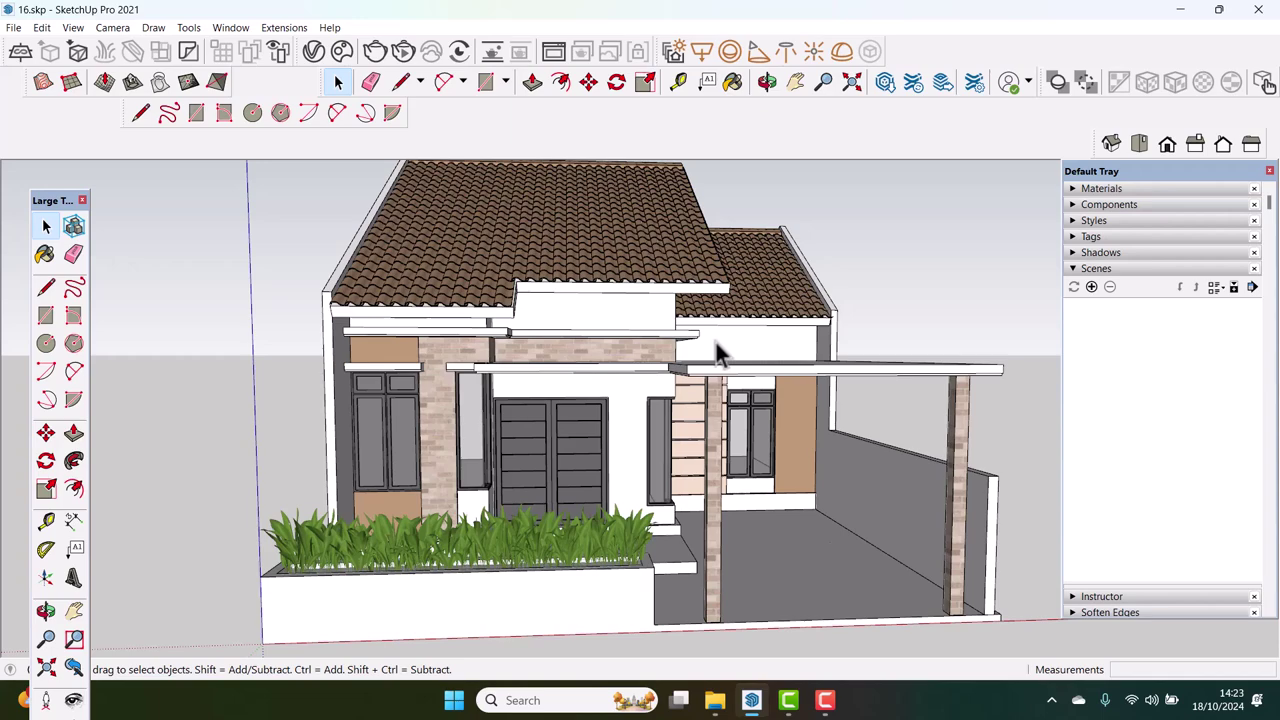
{"action": "middle_click_drag", "start_coordinate": [716, 343], "coordinate": [692, 312]}
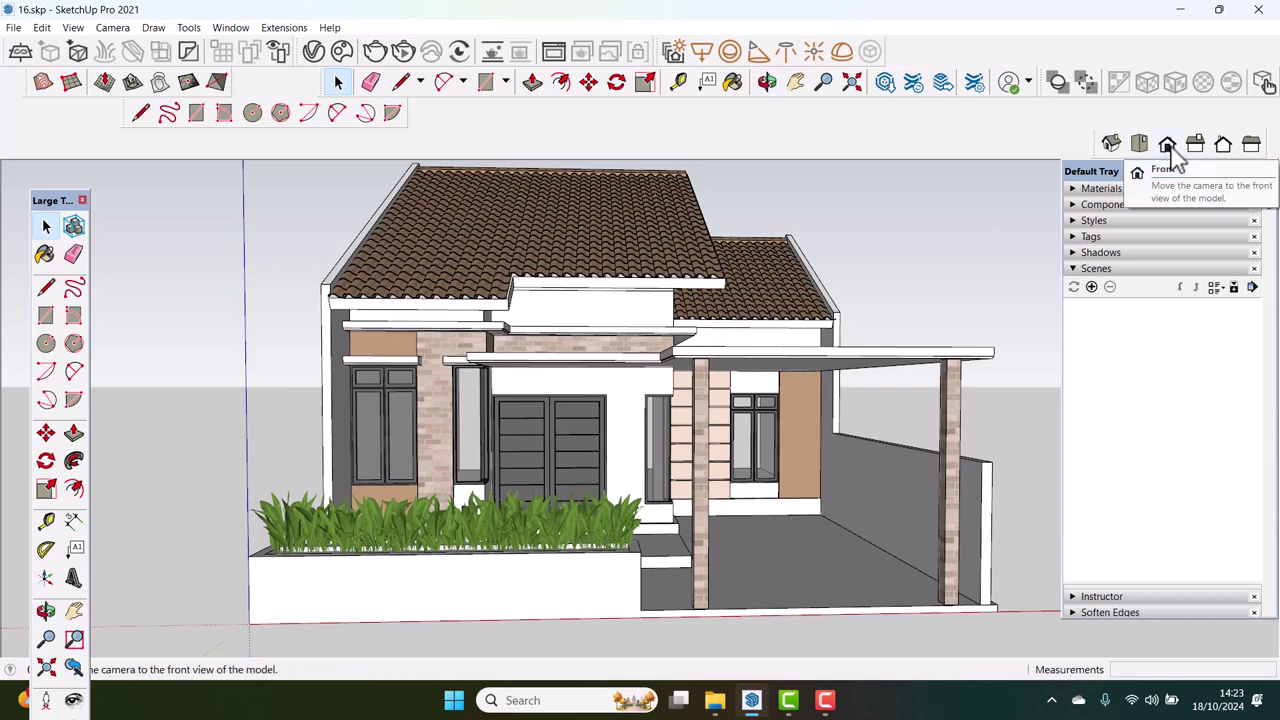
Switch to the Front view and pan and zoom until the house fills the viewport
{"action": "left_click", "coordinate": [1173, 150]}
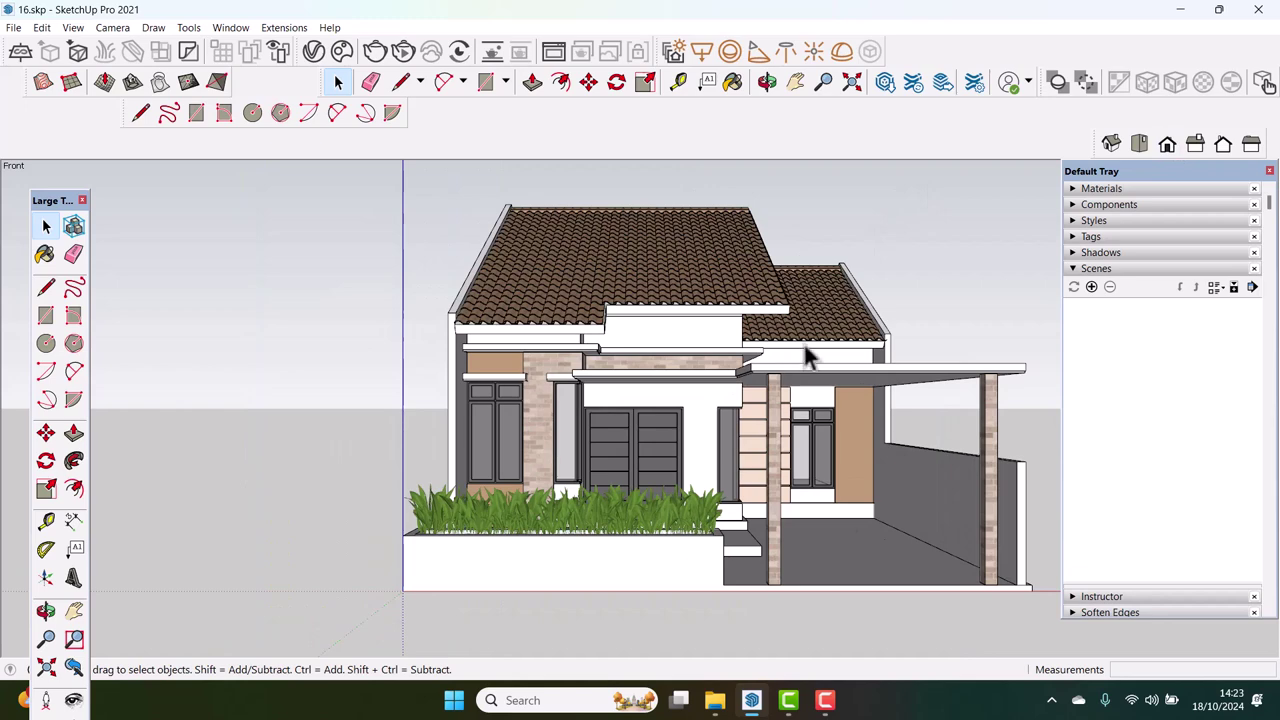
{"action": "scroll", "coordinate": [677, 289], "scroll_direction": "up", "scroll_amount": 2}
{"action": "scroll", "coordinate": [708, 317], "scroll_direction": "down", "scroll_amount": 1}
{"action": "left_click", "coordinate": [73, 611]}
{"action": "left_click_drag", "start_coordinate": [708, 463], "coordinate": [655, 445]}
{"action": "scroll", "coordinate": [655, 445], "scroll_direction": "up", "scroll_amount": 1}
{"action": "scroll", "coordinate": [652, 460], "scroll_direction": "up", "scroll_amount": 1}
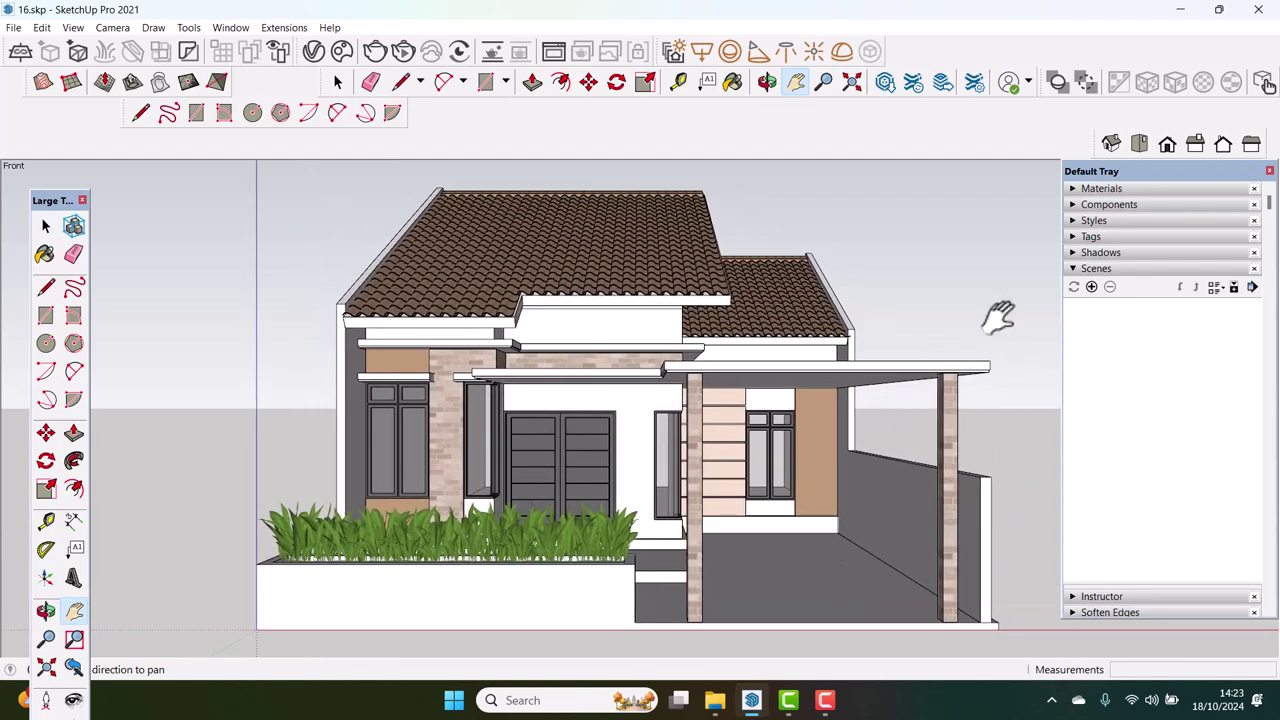
{"action": "scroll", "coordinate": [640, 475], "scroll_direction": "up", "scroll_amount": 1}
{"action": "left_click_drag", "start_coordinate": [640, 475], "coordinate": [655, 470]}
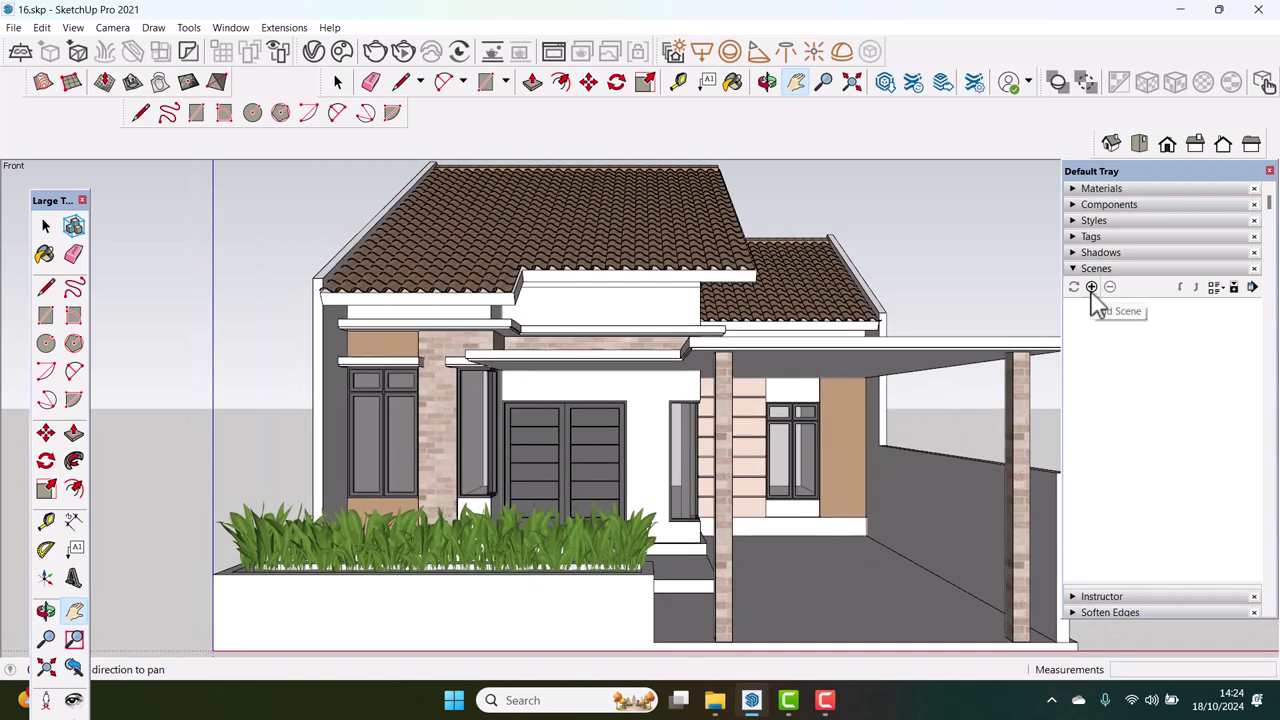
Save the front view as Scene 1 with a new style, then start a V-Ray render
{"action": "left_click", "coordinate": [1091, 287]}
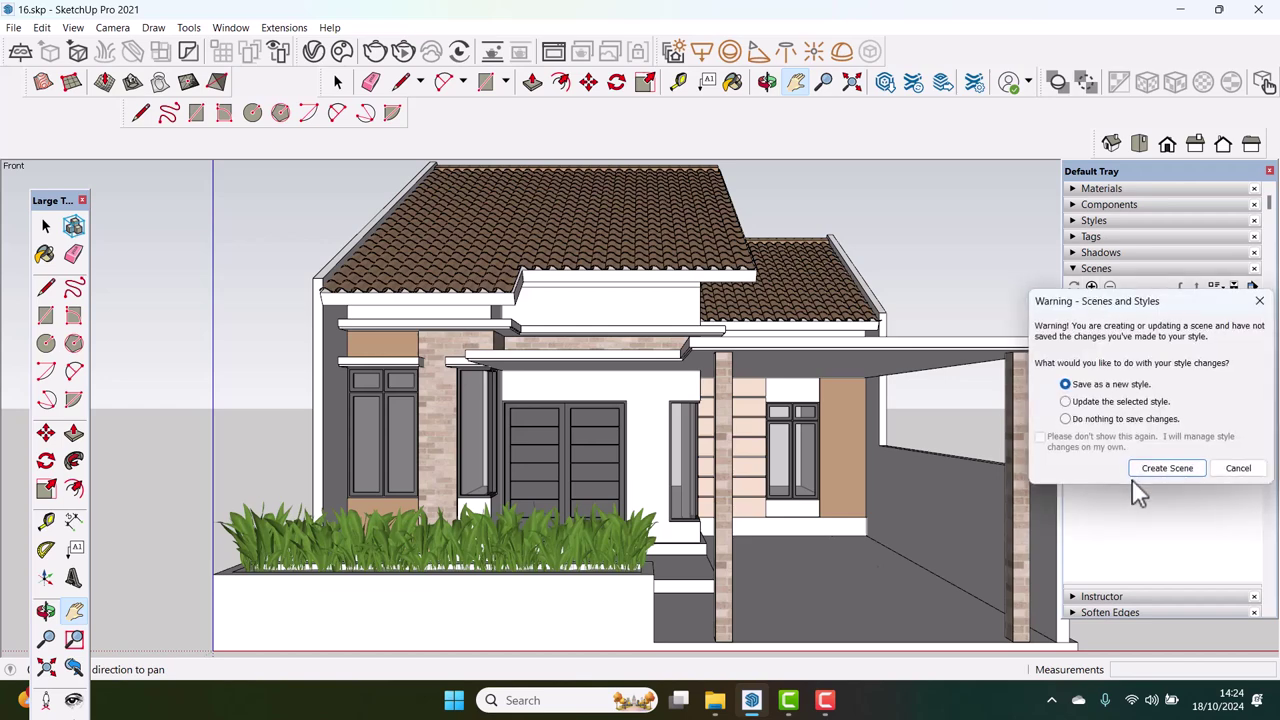
{"action": "left_click", "coordinate": [1146, 472]}
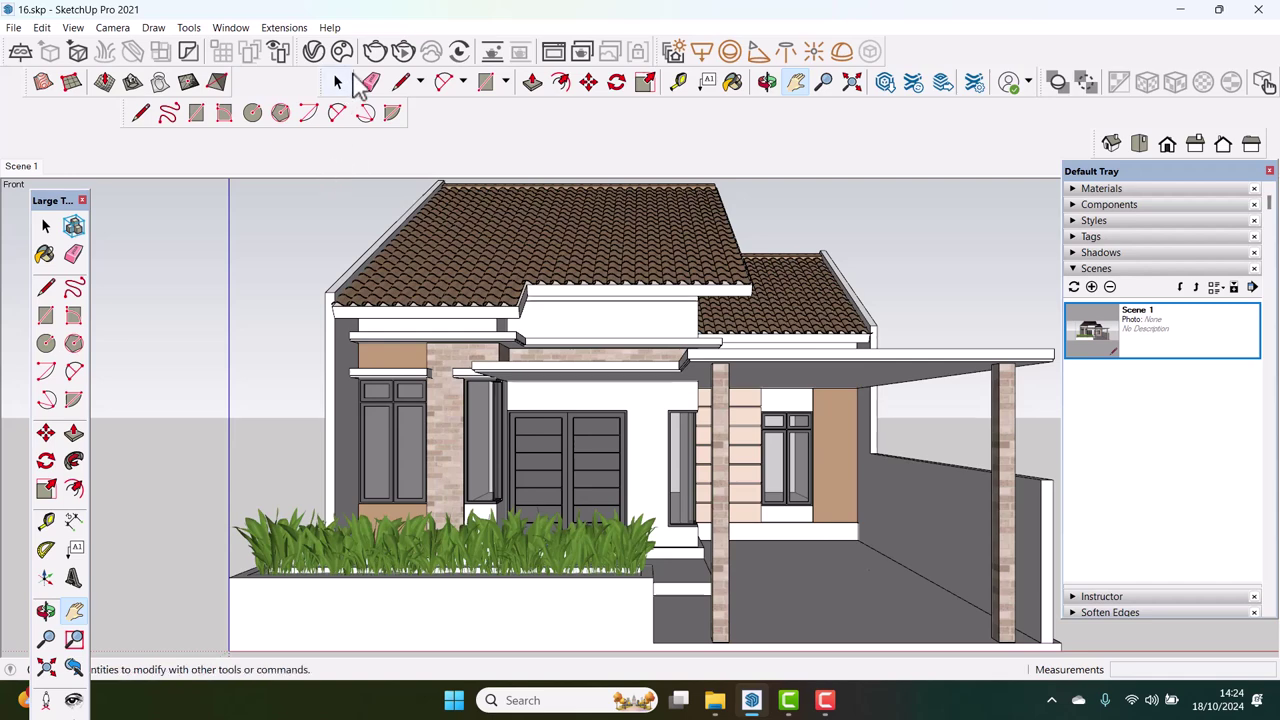
{"action": "left_click", "coordinate": [375, 55]}
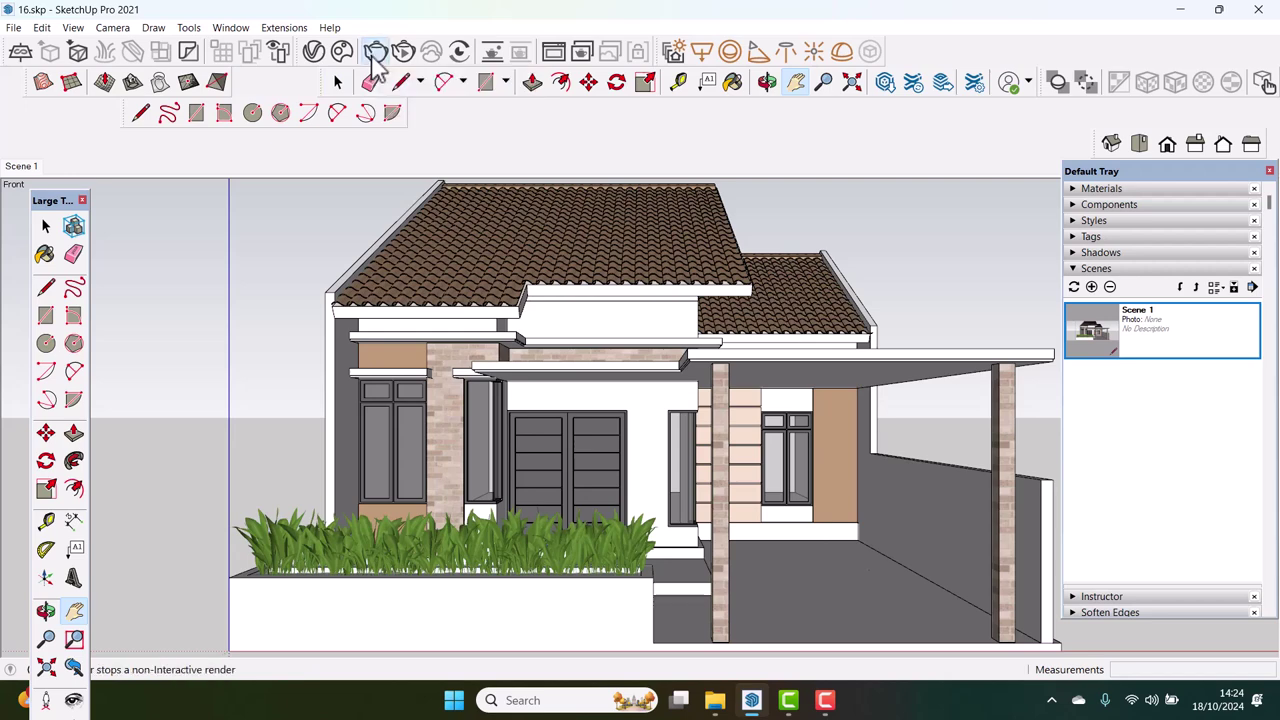
{"action": "left_click", "coordinate": [375, 55]}
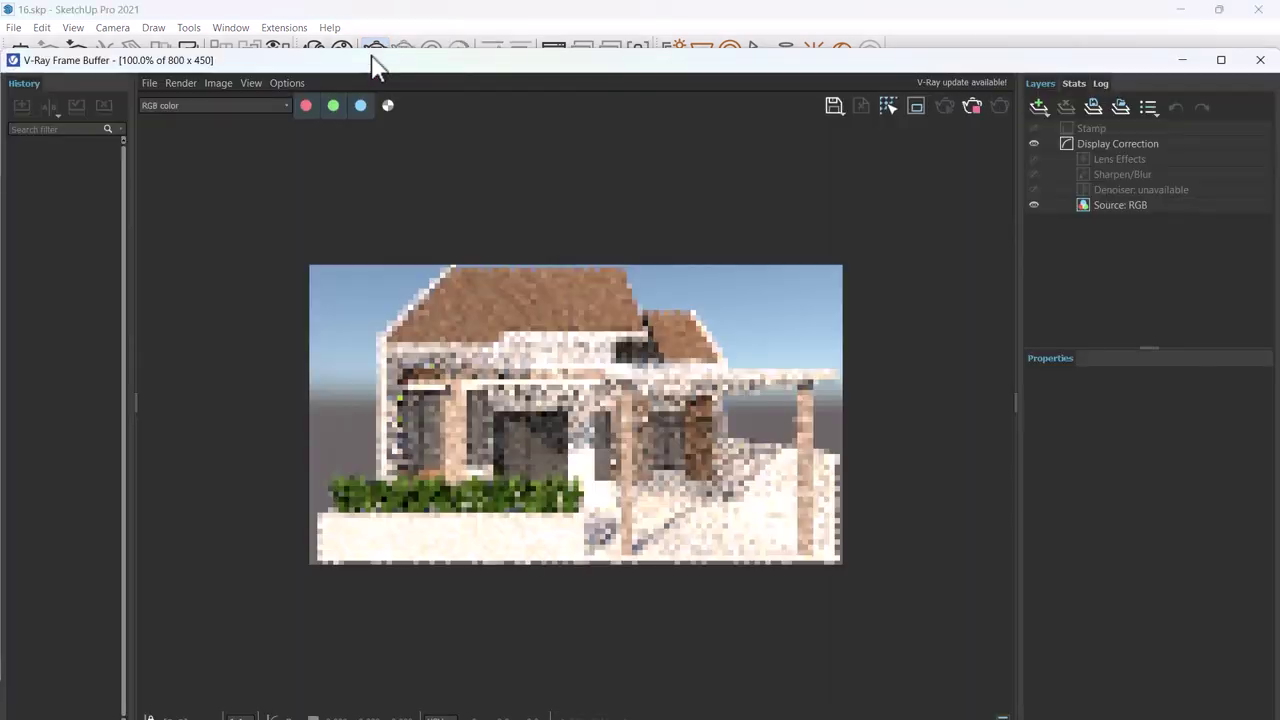
{"action": "scroll", "coordinate": [625, 378], "scroll_direction": "up", "scroll_amount": 1}
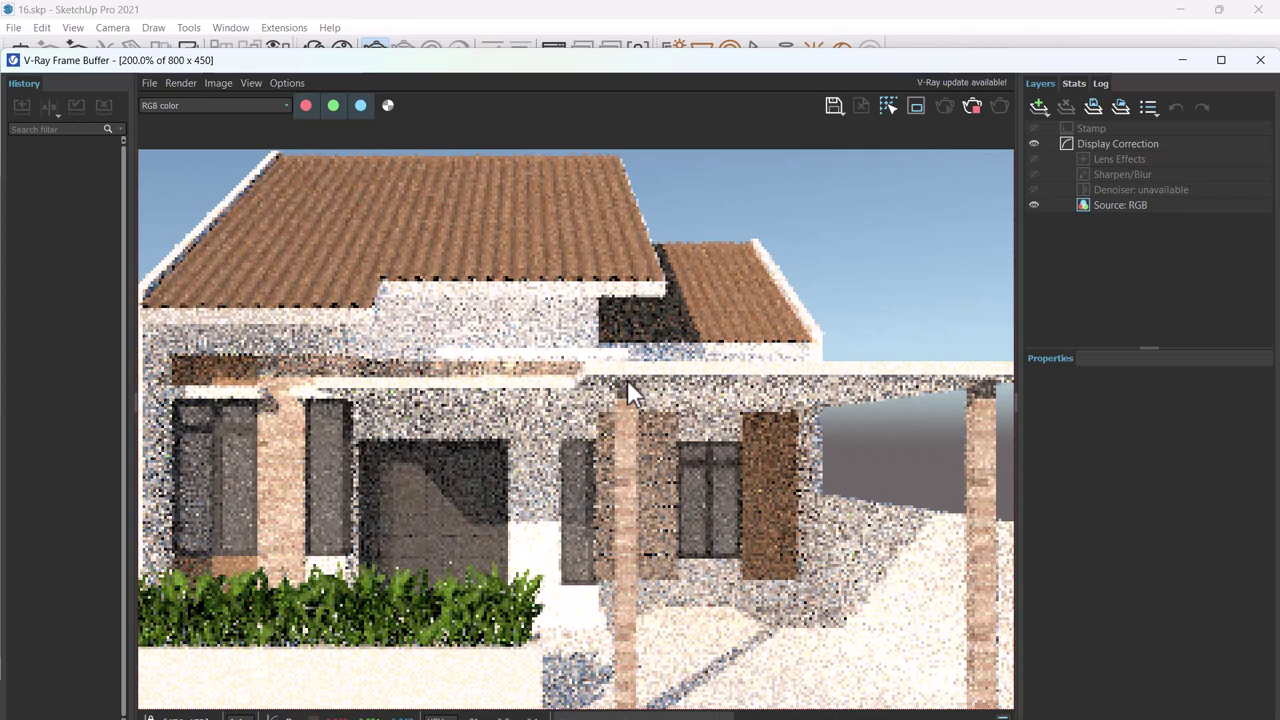
{"action": "scroll", "coordinate": [627, 380], "scroll_direction": "down", "scroll_amount": 1}
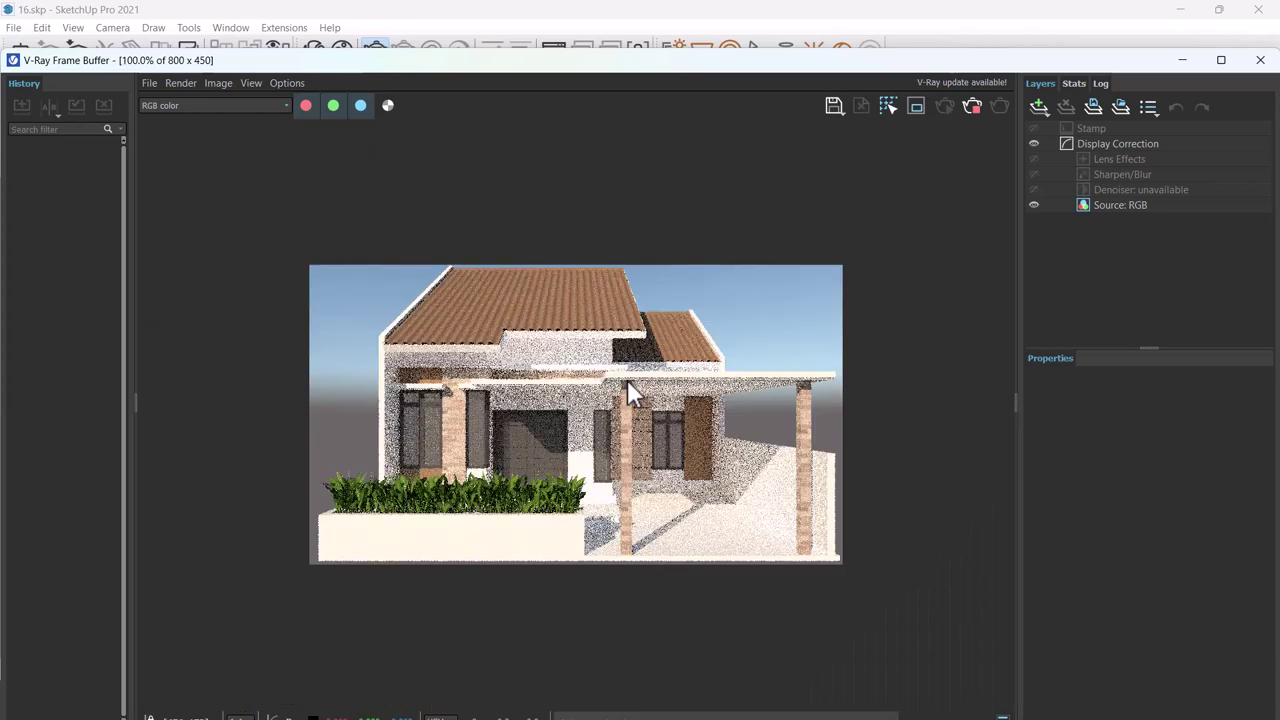
{"action": "scroll", "coordinate": [626, 384], "scroll_direction": "up", "scroll_amount": 1}
{"action": "scroll", "coordinate": [621, 399], "scroll_direction": "down", "scroll_amount": 1}
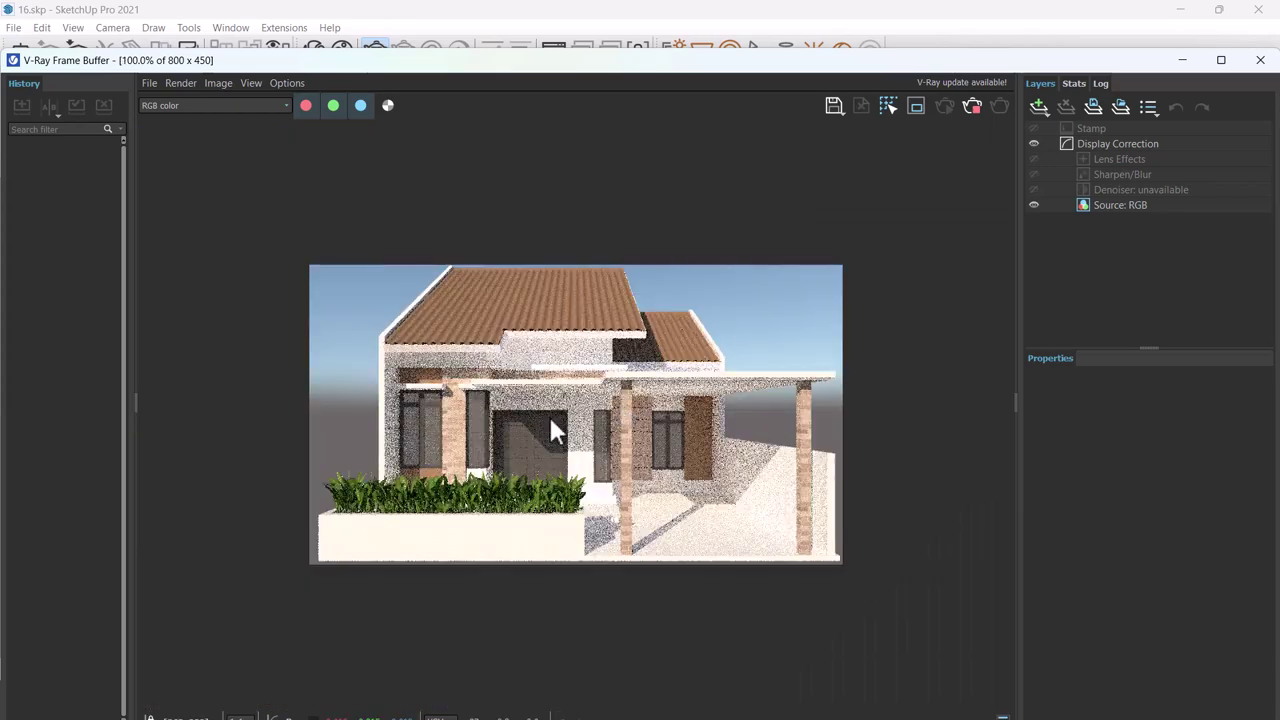
{"action": "scroll", "coordinate": [551, 429], "scroll_direction": "up", "scroll_amount": 1}
{"action": "scroll", "coordinate": [548, 414], "scroll_direction": "down", "scroll_amount": 1}
{"action": "scroll", "coordinate": [530, 402], "scroll_direction": "up", "scroll_amount": 1}
{"action": "scroll", "coordinate": [524, 396], "scroll_direction": "down", "scroll_amount": 1}
{"action": "scroll", "coordinate": [400, 421], "scroll_direction": "up", "scroll_amount": 1}
{"action": "scroll", "coordinate": [396, 421], "scroll_direction": "down", "scroll_amount": 1}
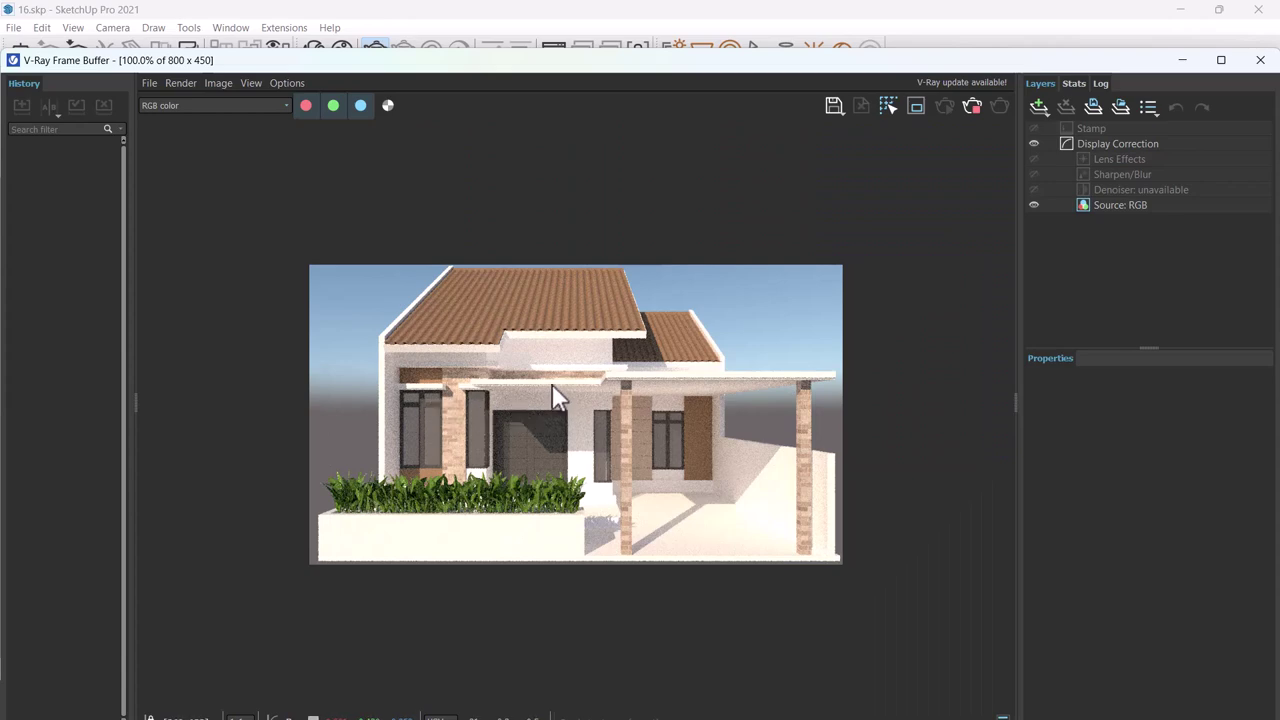
{"action": "scroll", "coordinate": [556, 396], "scroll_direction": "up", "scroll_amount": 1}
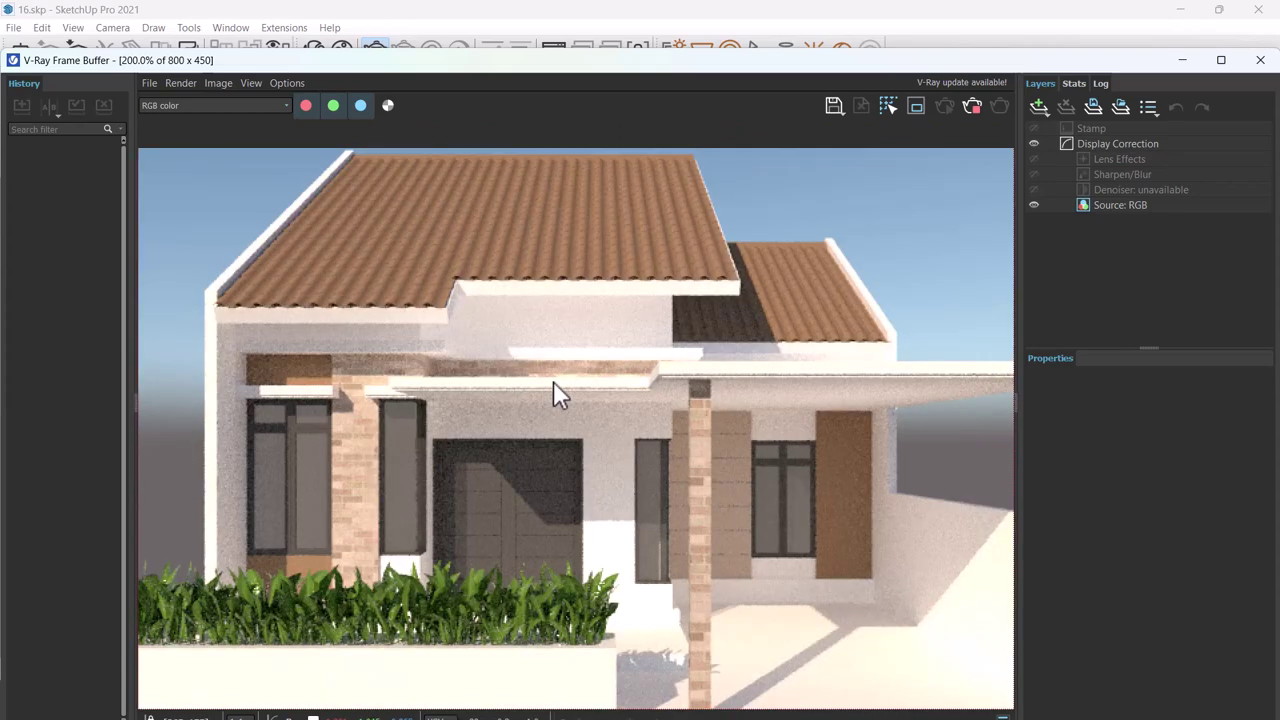
{"action": "scroll", "coordinate": [553, 391], "scroll_direction": "down", "scroll_amount": 1}
{"action": "scroll", "coordinate": [780, 366], "scroll_direction": "up", "scroll_amount": 1}
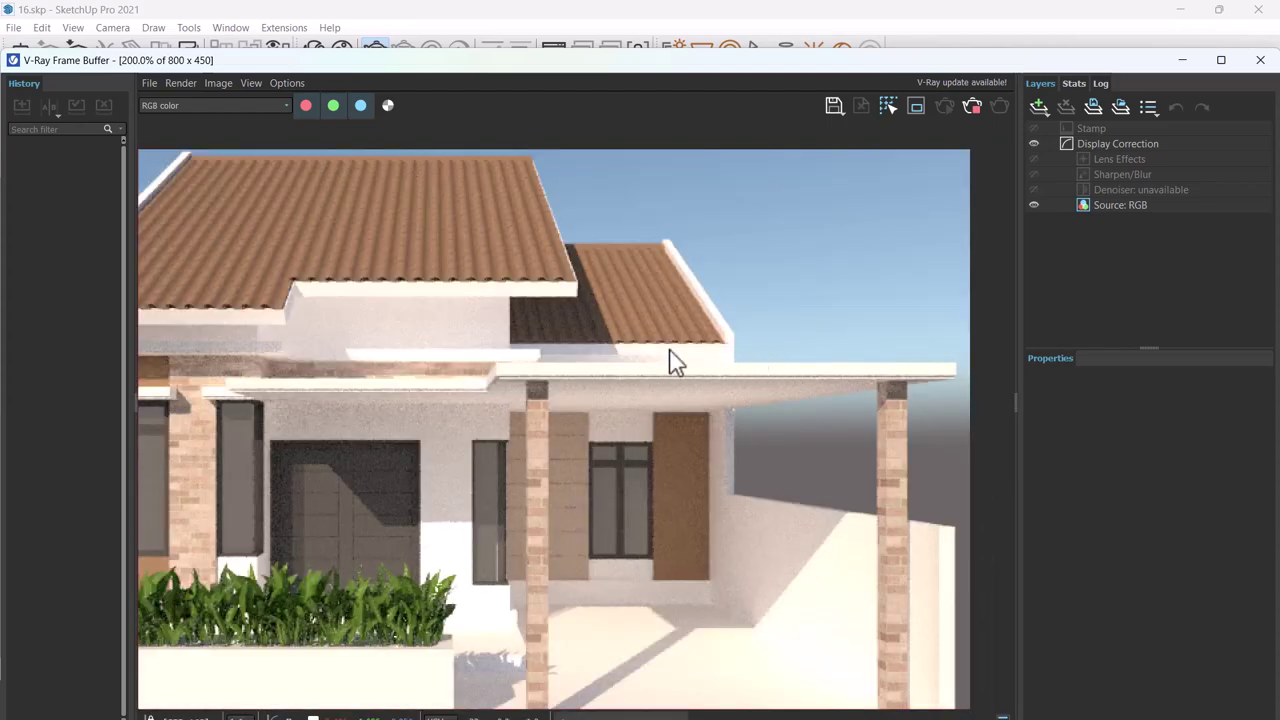
{"action": "scroll", "coordinate": [588, 372], "scroll_direction": "down", "scroll_amount": 1}
{"action": "scroll", "coordinate": [631, 420], "scroll_direction": "up", "scroll_amount": 1}
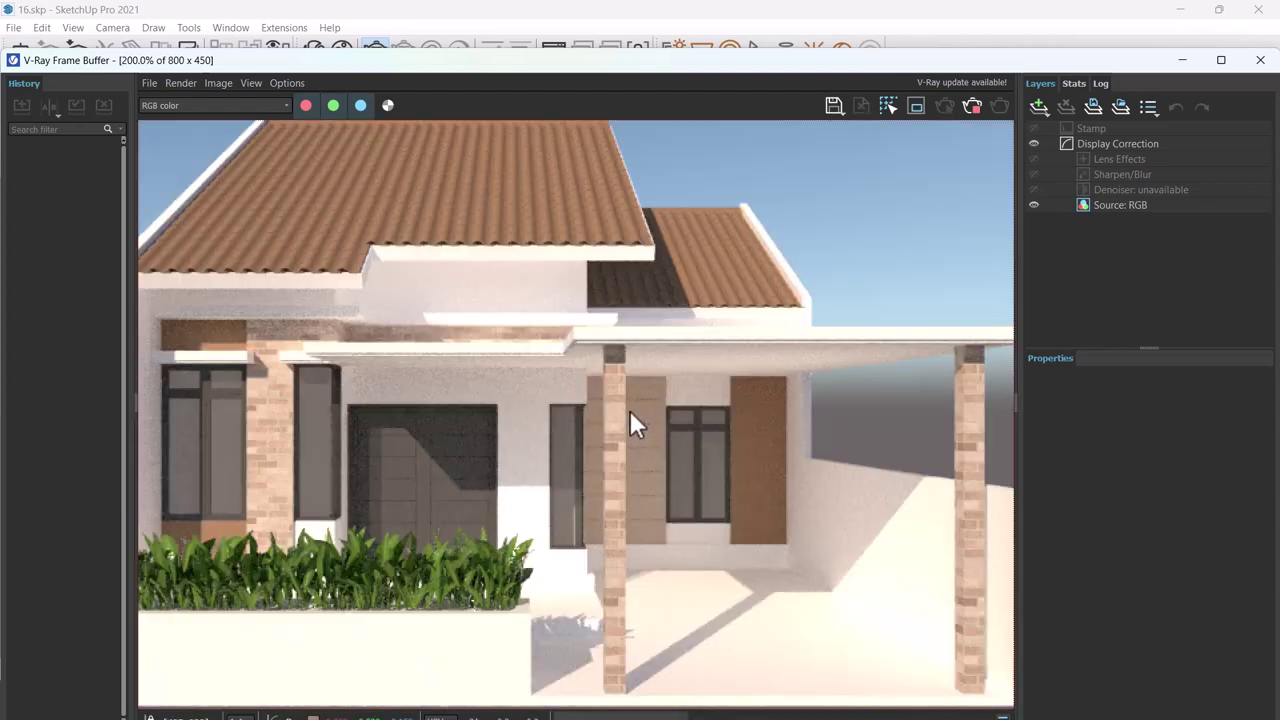
{"action": "scroll", "coordinate": [628, 408], "scroll_direction": "down", "scroll_amount": 1}
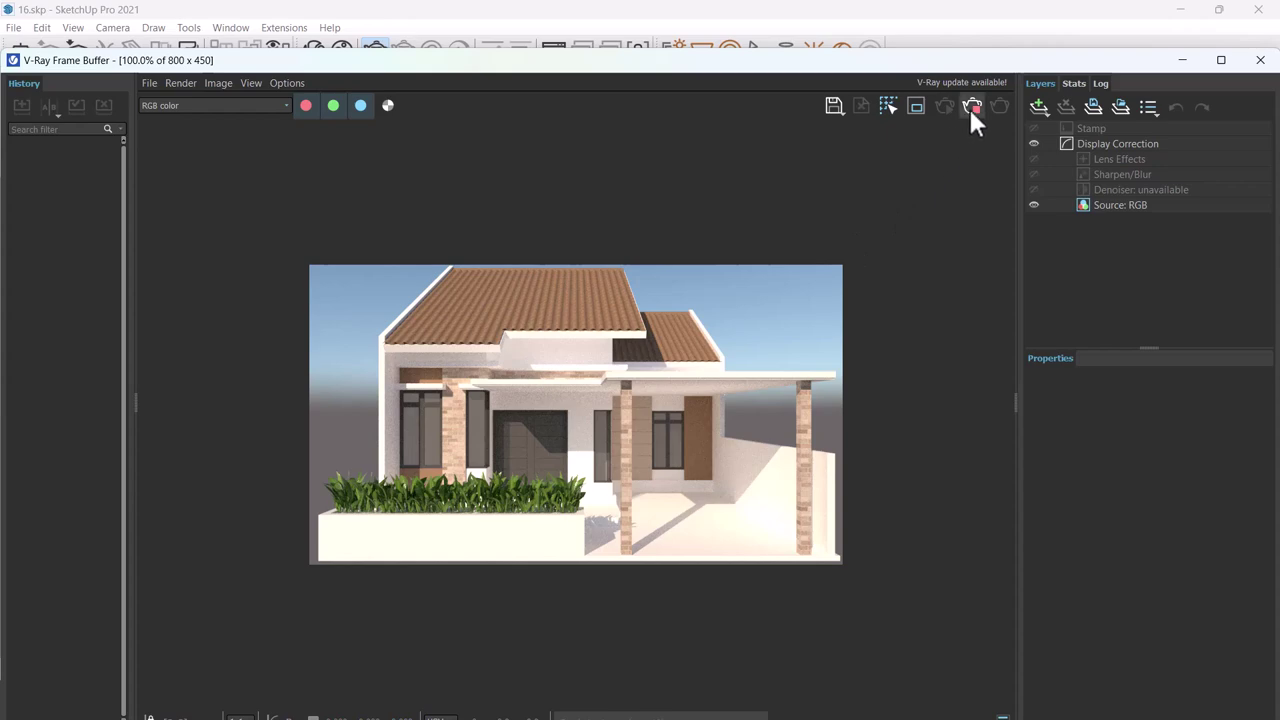
{"action": "left_click", "coordinate": [1260, 60]}
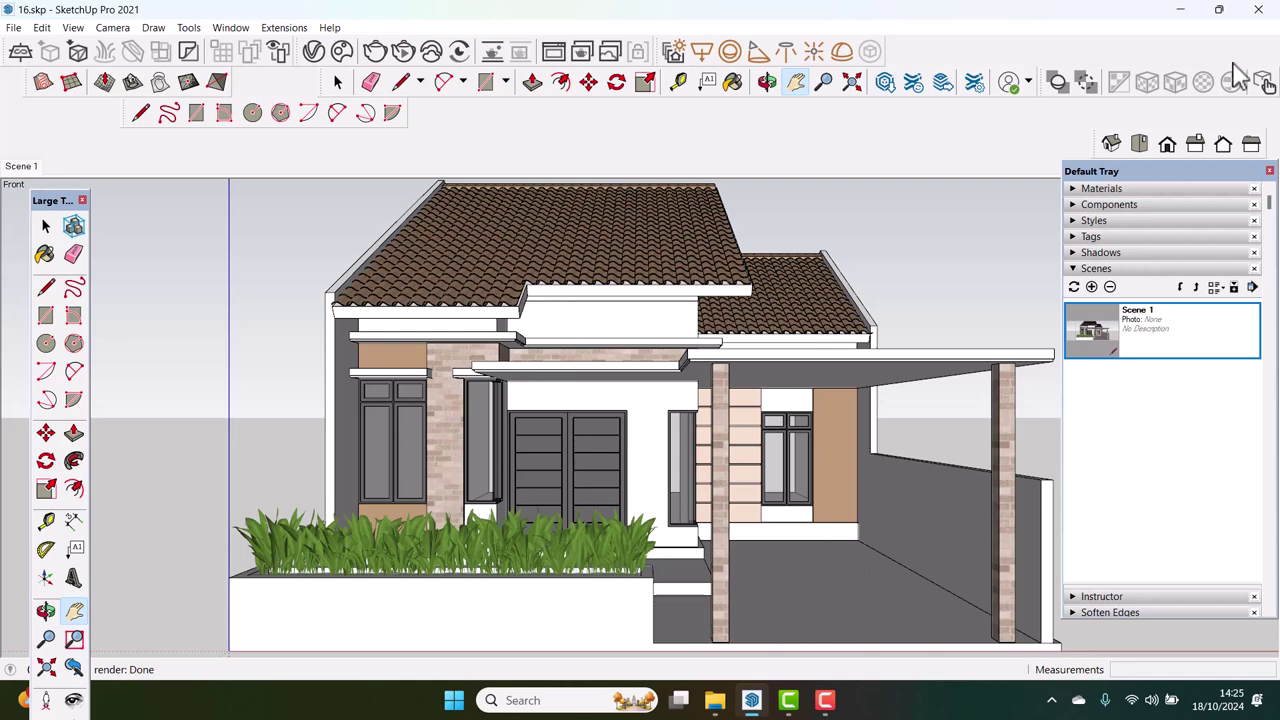
Place a V-Ray Infinite Plane at the planter's front base corner
{"action": "left_click", "coordinate": [20, 56]}
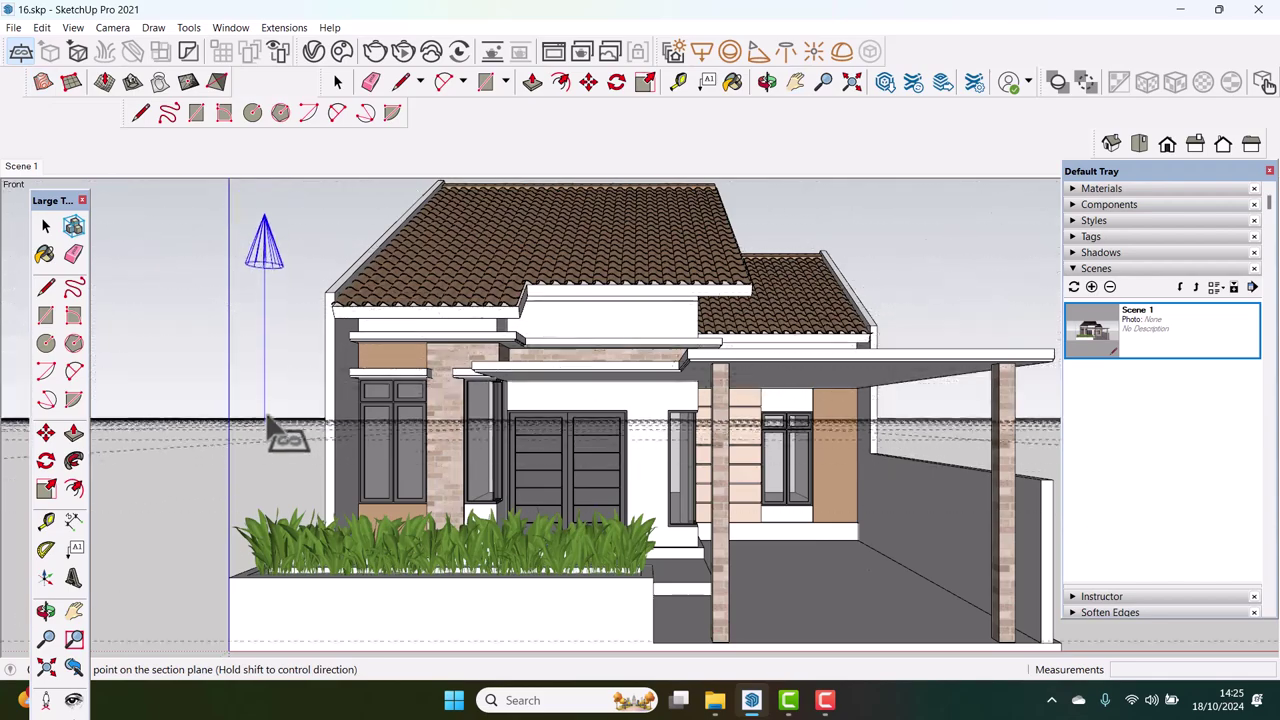
{"action": "scroll", "coordinate": [268, 428], "scroll_direction": "down", "scroll_amount": 3}
{"action": "middle_click_drag", "start_coordinate": [268, 428], "coordinate": [300, 625]}
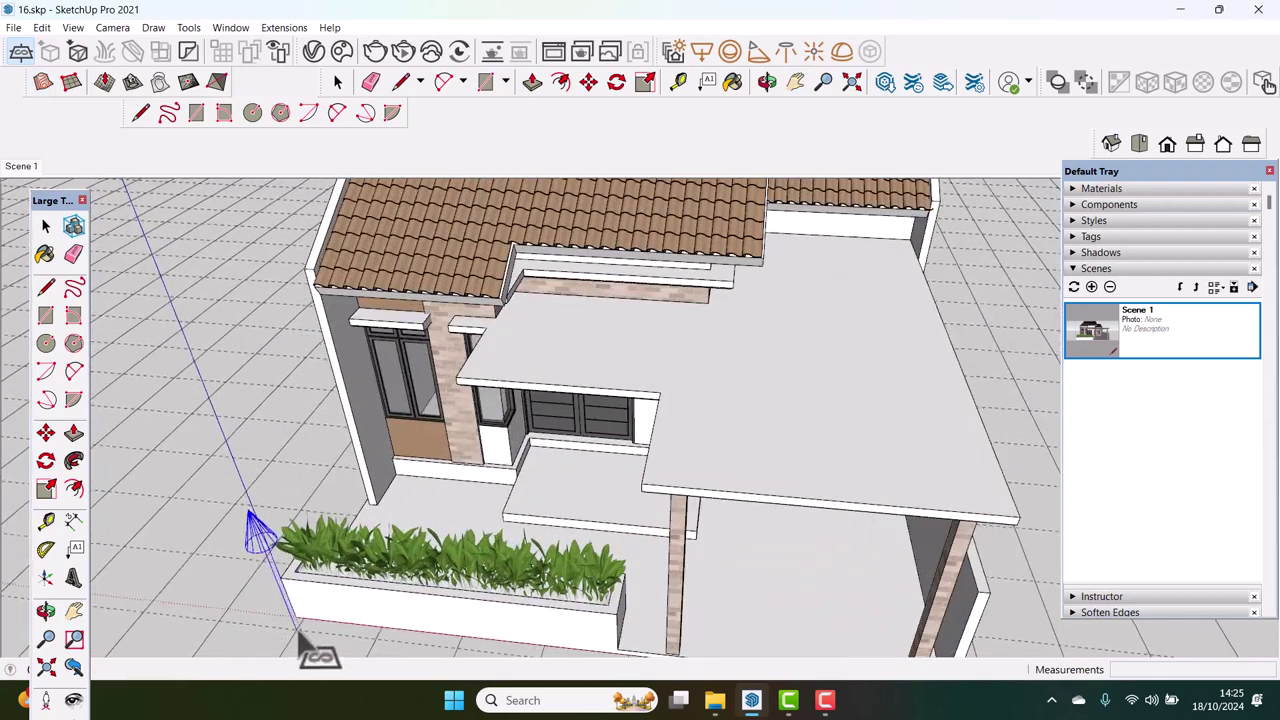
{"action": "scroll", "coordinate": [298, 632], "scroll_direction": "up", "scroll_amount": 3}
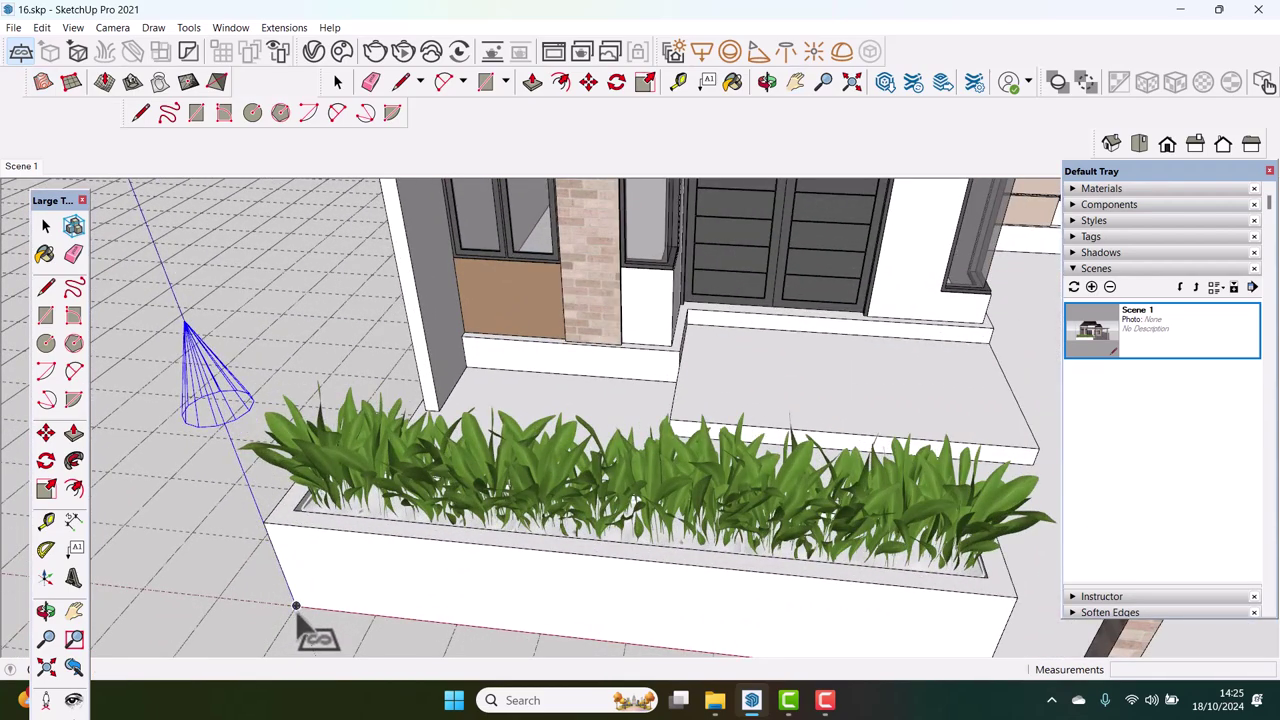
{"action": "scroll", "coordinate": [345, 575], "scroll_direction": "down", "scroll_amount": 2}
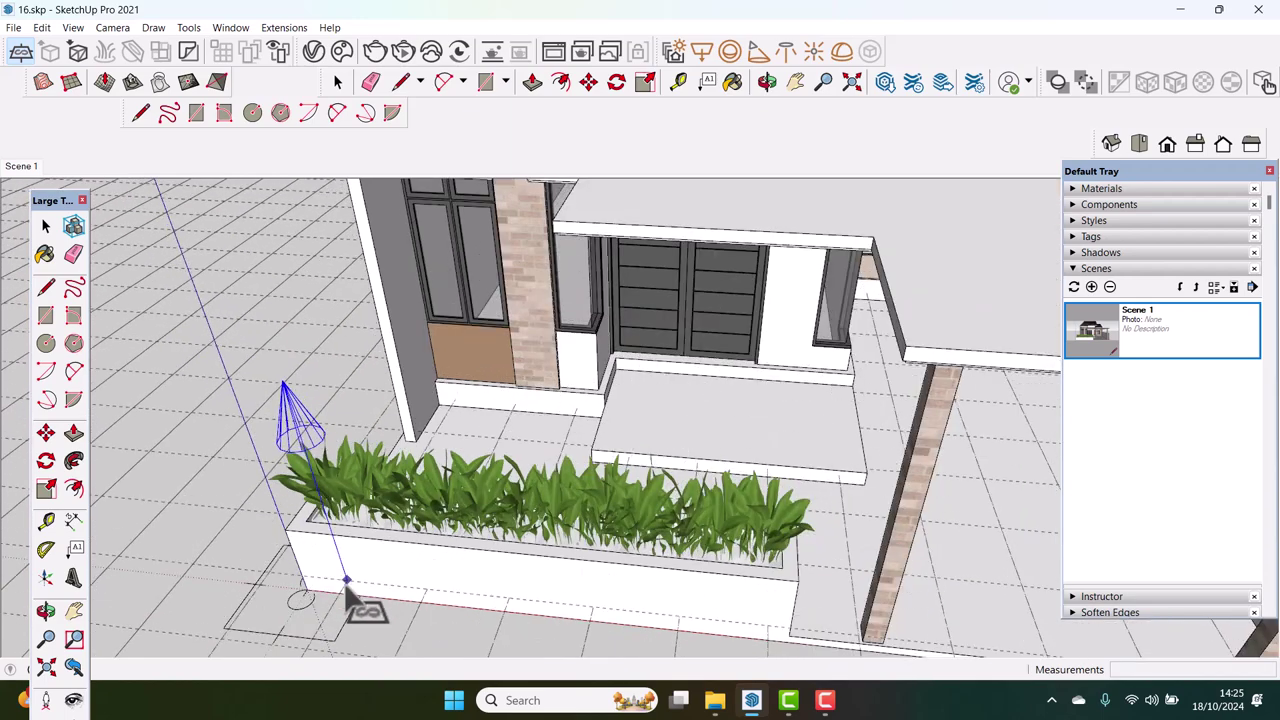
{"action": "key", "text": "space"}
{"action": "scroll", "coordinate": [318, 605], "scroll_direction": "up", "scroll_amount": 2}
{"action": "scroll", "coordinate": [283, 612], "scroll_direction": "up", "scroll_amount": 2}
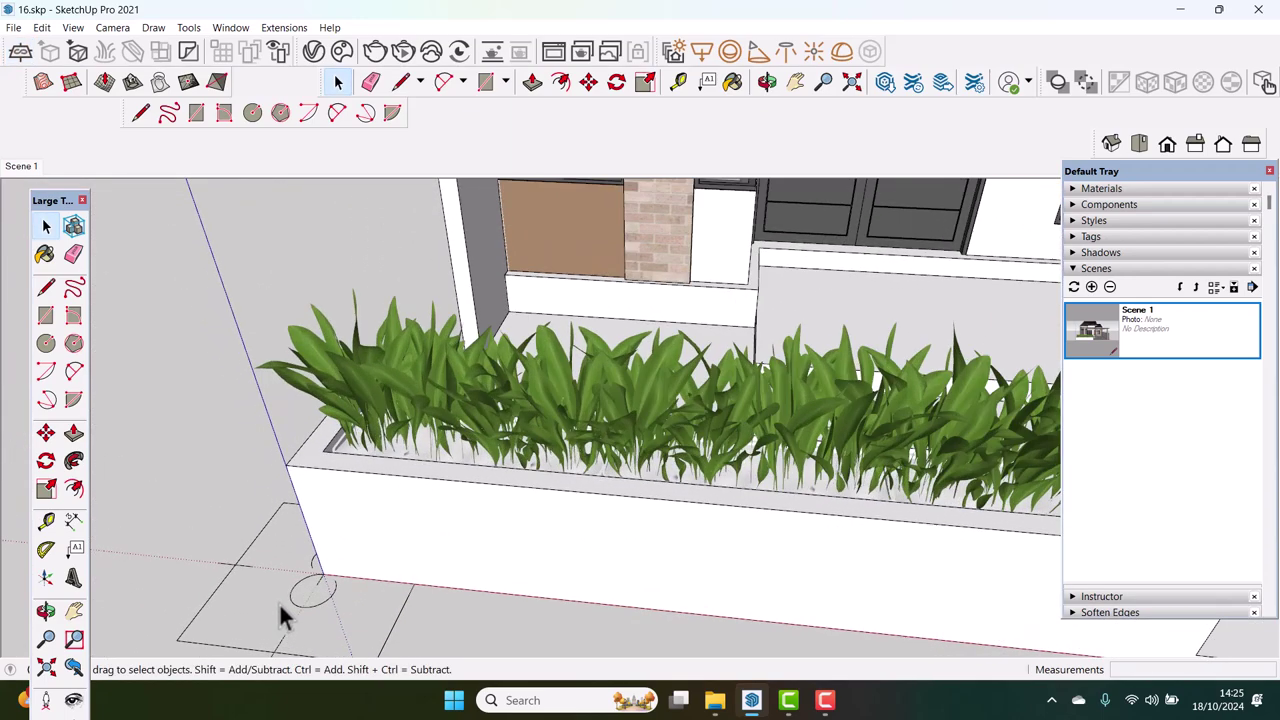
{"action": "scroll", "coordinate": [245, 572], "scroll_direction": "up", "scroll_amount": 2}
Orbit around the planter corner to check the ground plane, then return to Front view
{"action": "left_click", "coordinate": [237, 570]}
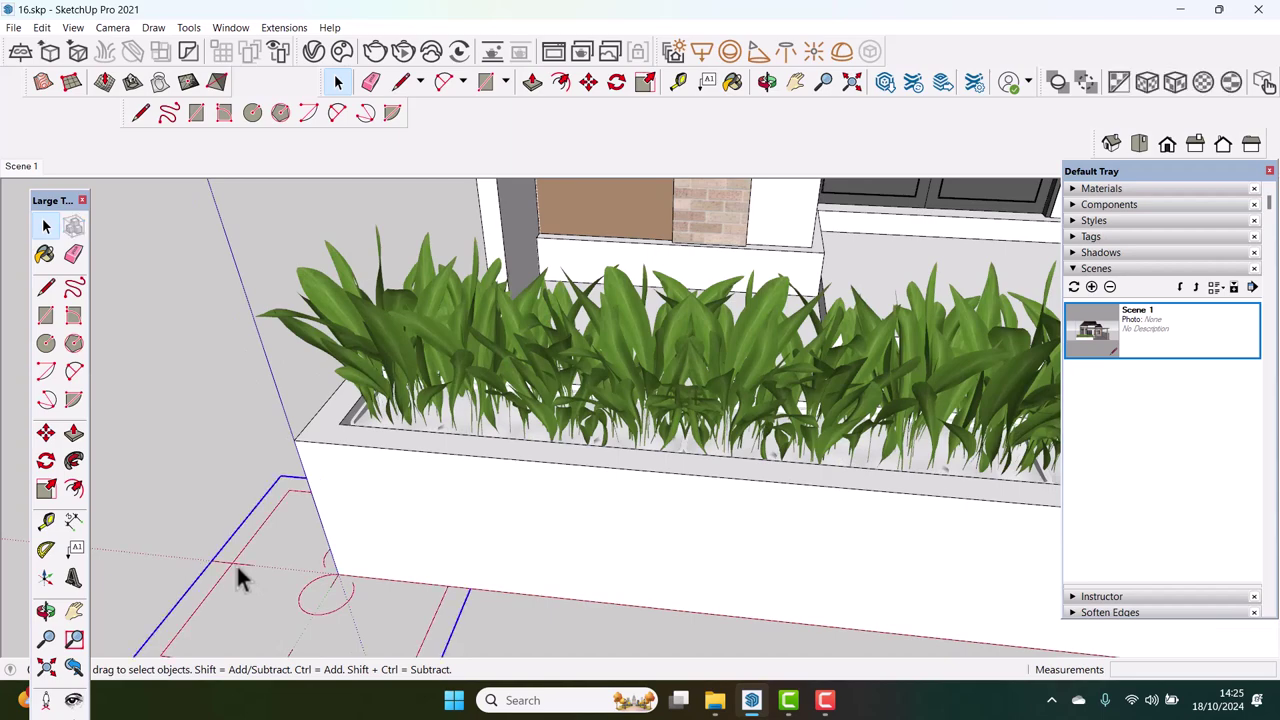
{"action": "middle_click_drag", "start_coordinate": [241, 563], "coordinate": [330, 512]}
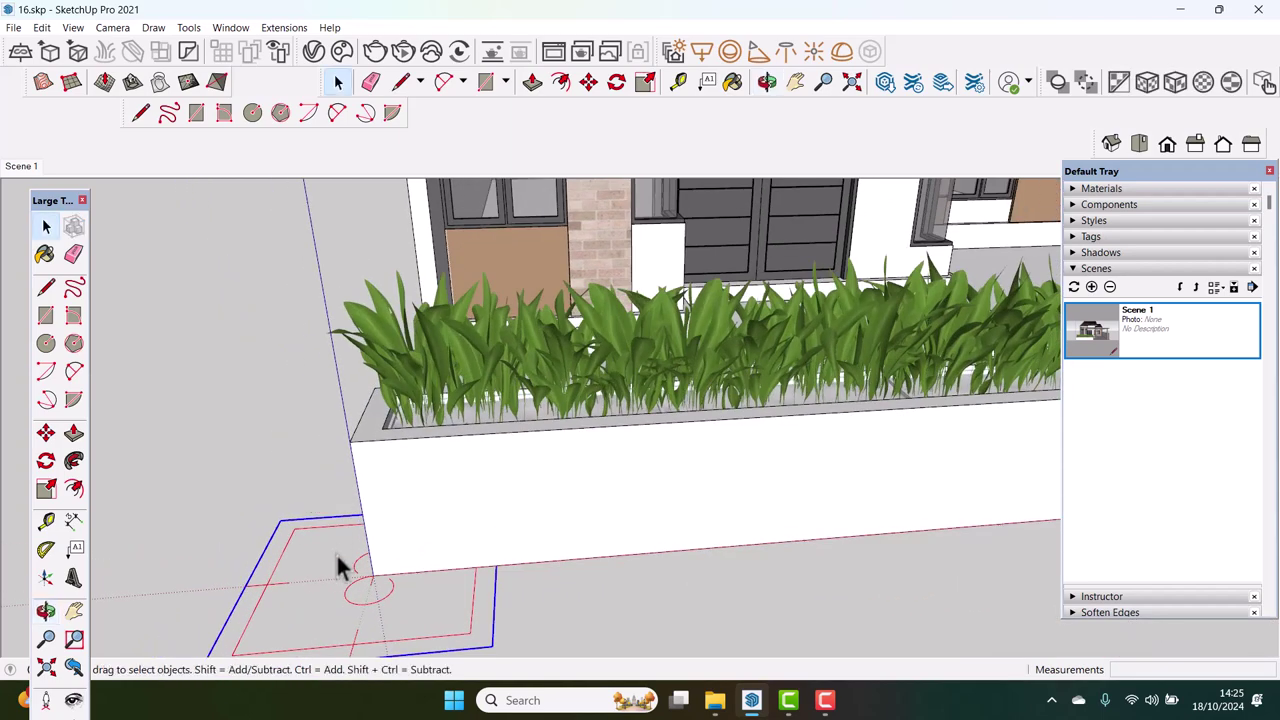
{"action": "middle_click_drag", "start_coordinate": [336, 566], "coordinate": [349, 517]}
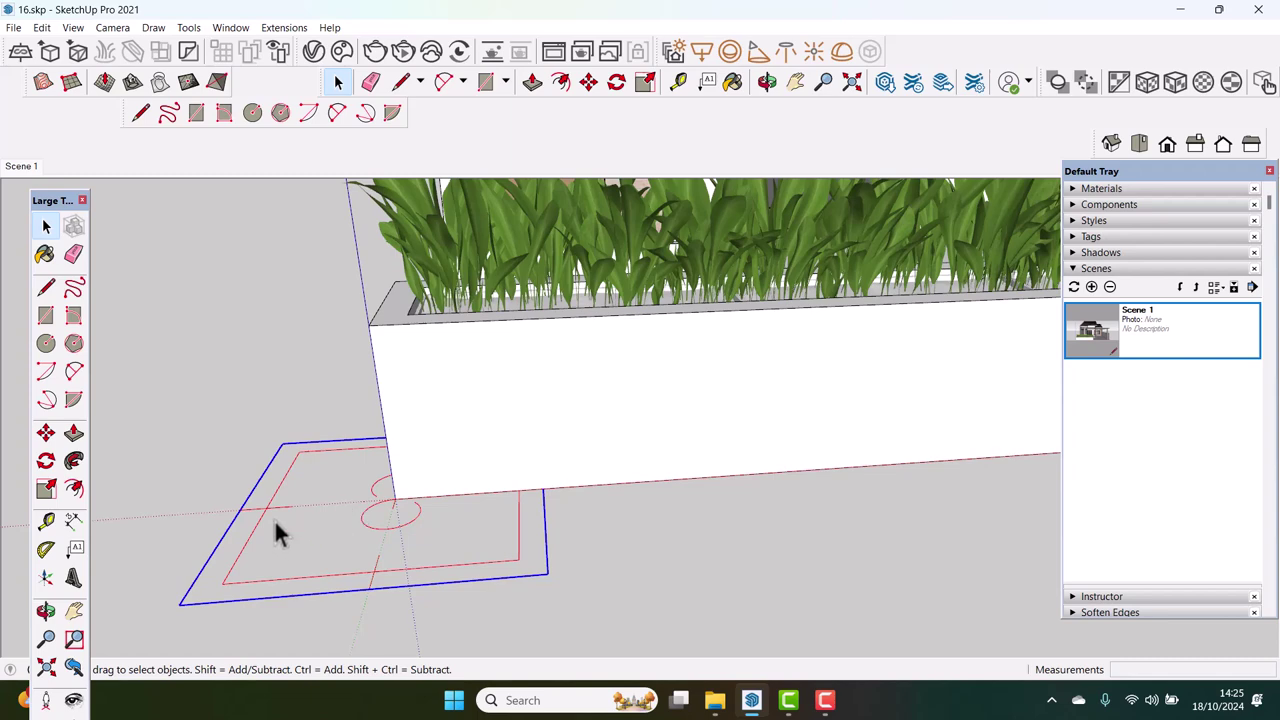
{"action": "middle_click_drag", "start_coordinate": [267, 518], "coordinate": [239, 518]}
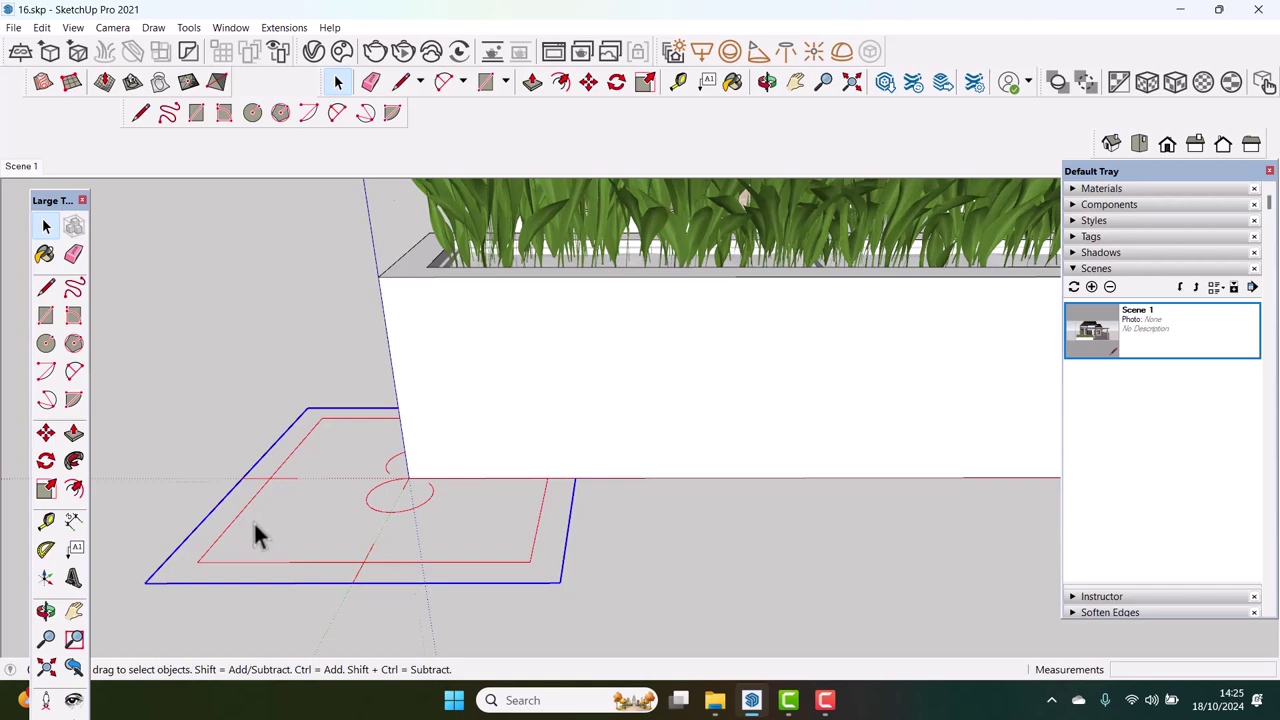
{"action": "scroll", "coordinate": [253, 521], "scroll_direction": "down", "scroll_amount": 3}
{"action": "scroll", "coordinate": [255, 521], "scroll_direction": "down", "scroll_amount": 3}
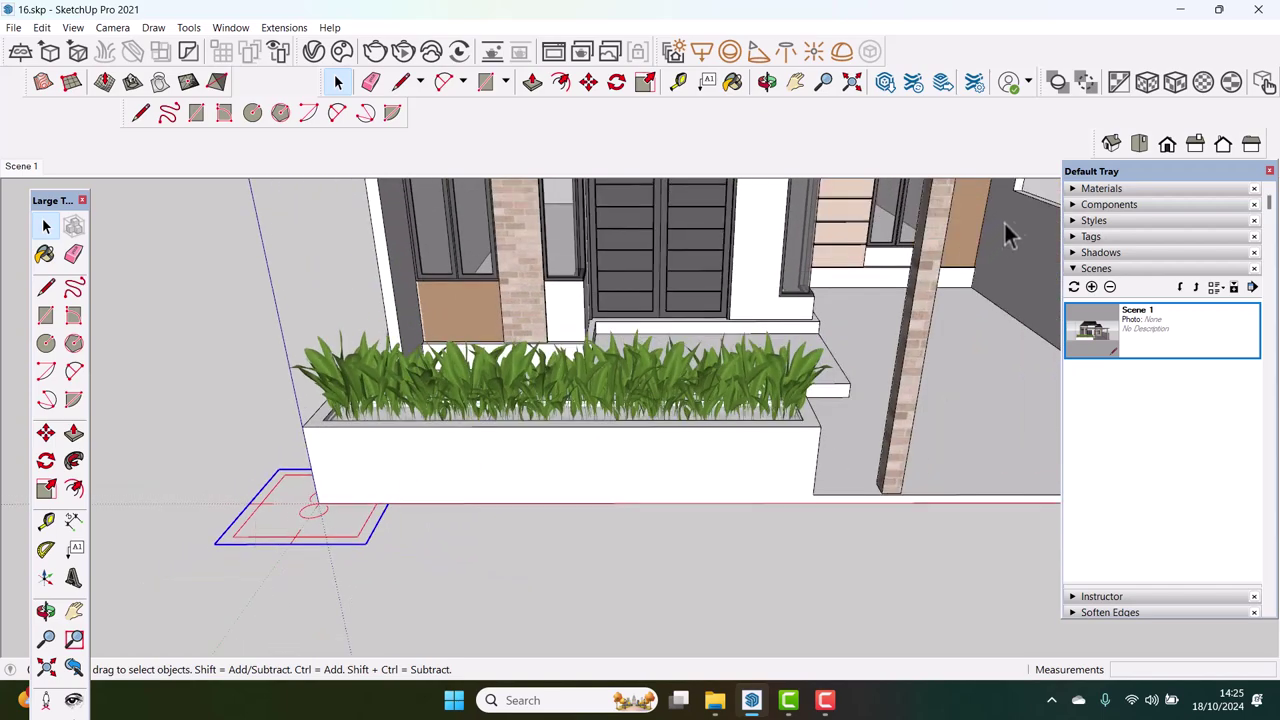
{"action": "left_click", "coordinate": [1167, 144]}
{"action": "scroll", "coordinate": [631, 622], "scroll_direction": "down", "scroll_amount": 3}
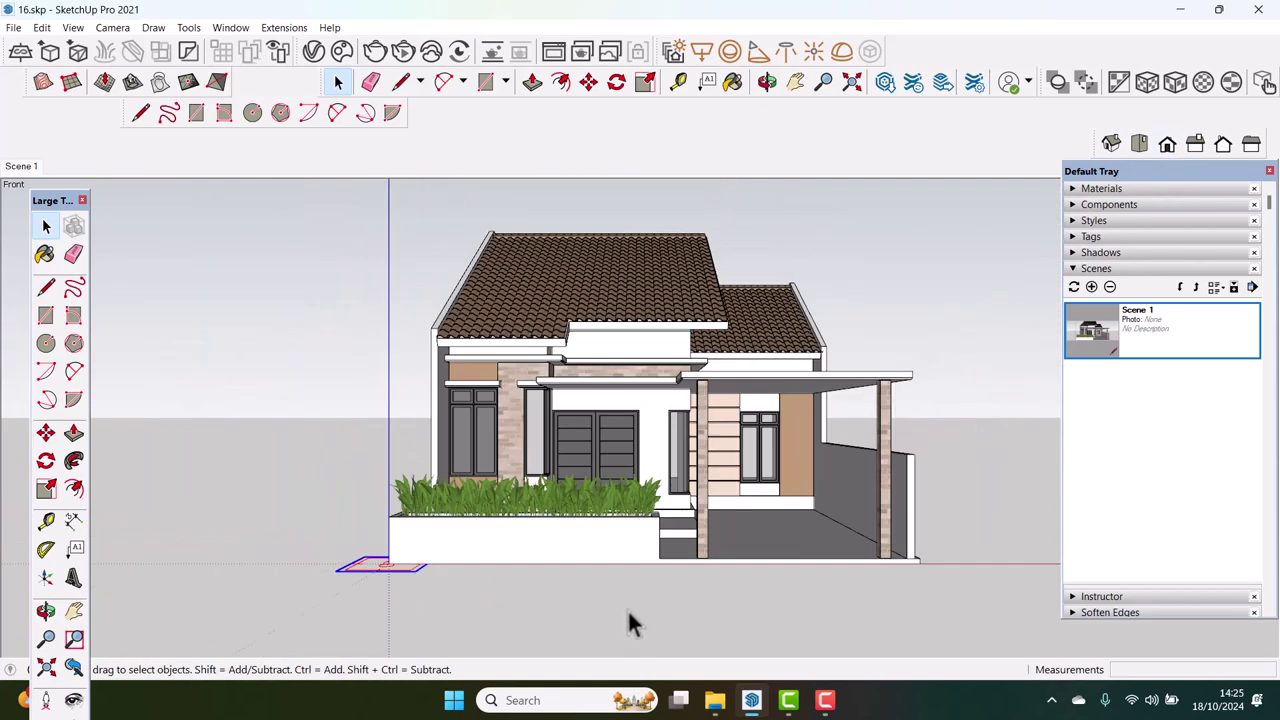
{"action": "left_click", "coordinate": [375, 50]}
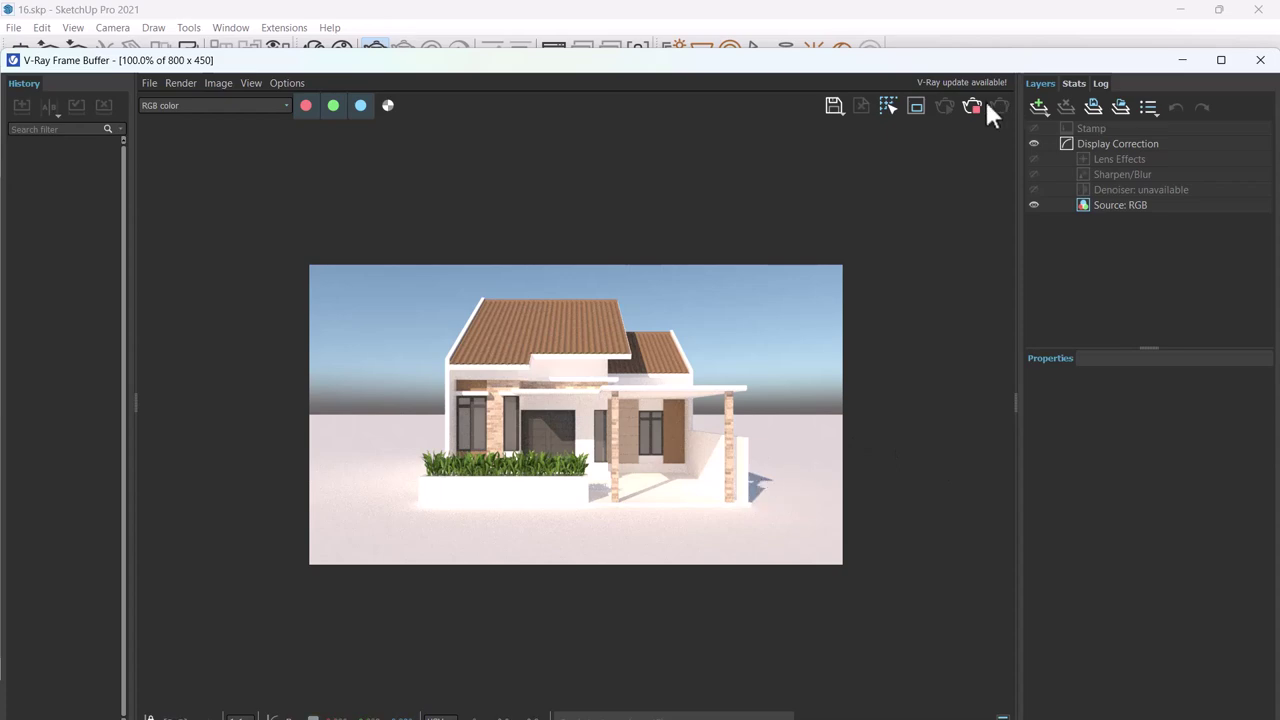
{"action": "left_click", "coordinate": [1260, 60]}
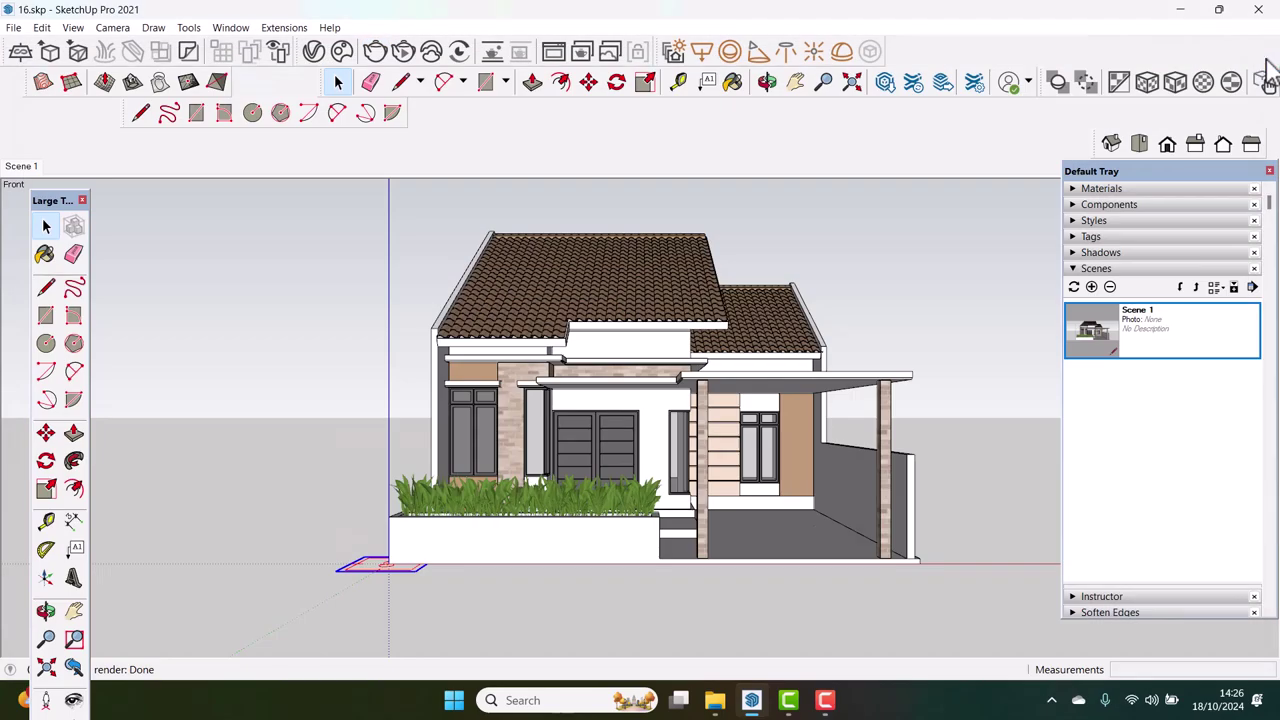
{"action": "scroll", "coordinate": [387, 598], "scroll_direction": "up", "scroll_amount": 1}
Zoom toward the planter, open the V-Ray Asset Editor and launch the Cosmos material browser
{"action": "scroll", "coordinate": [412, 555], "scroll_direction": "up", "scroll_amount": 2}
{"action": "scroll", "coordinate": [412, 555], "scroll_direction": "up", "scroll_amount": 2}
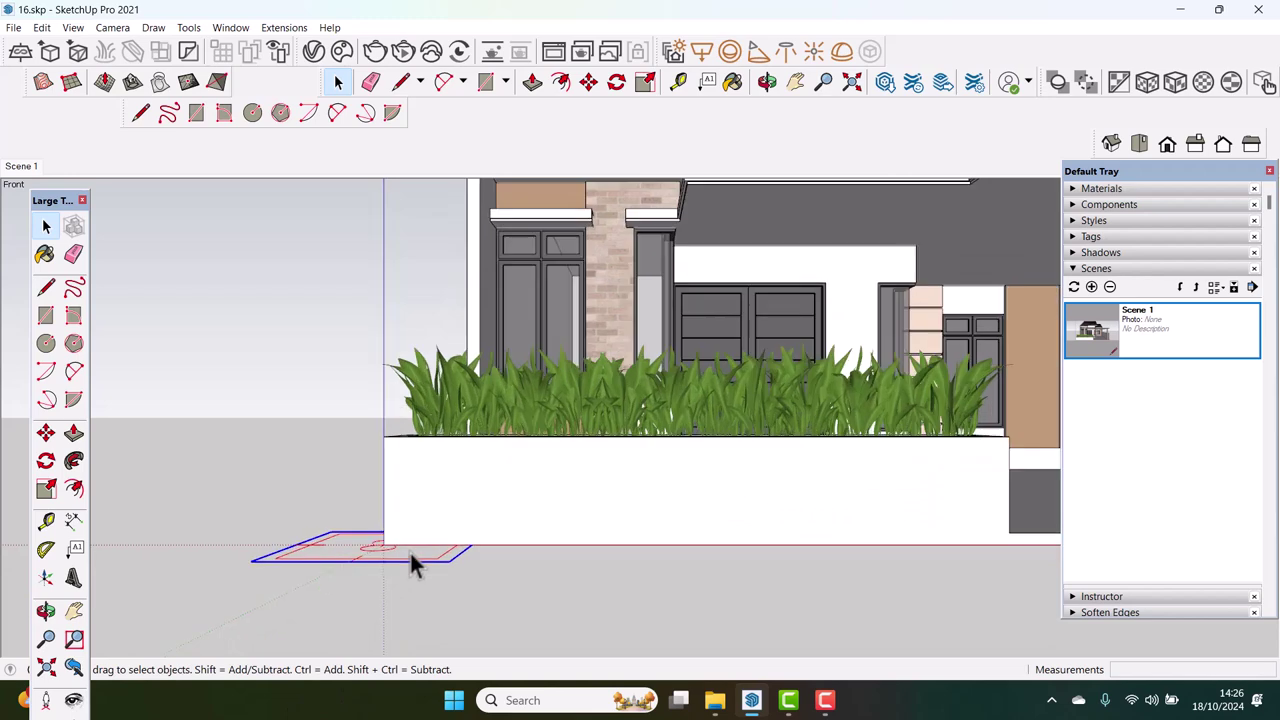
{"action": "scroll", "coordinate": [411, 555], "scroll_direction": "up", "scroll_amount": 1}
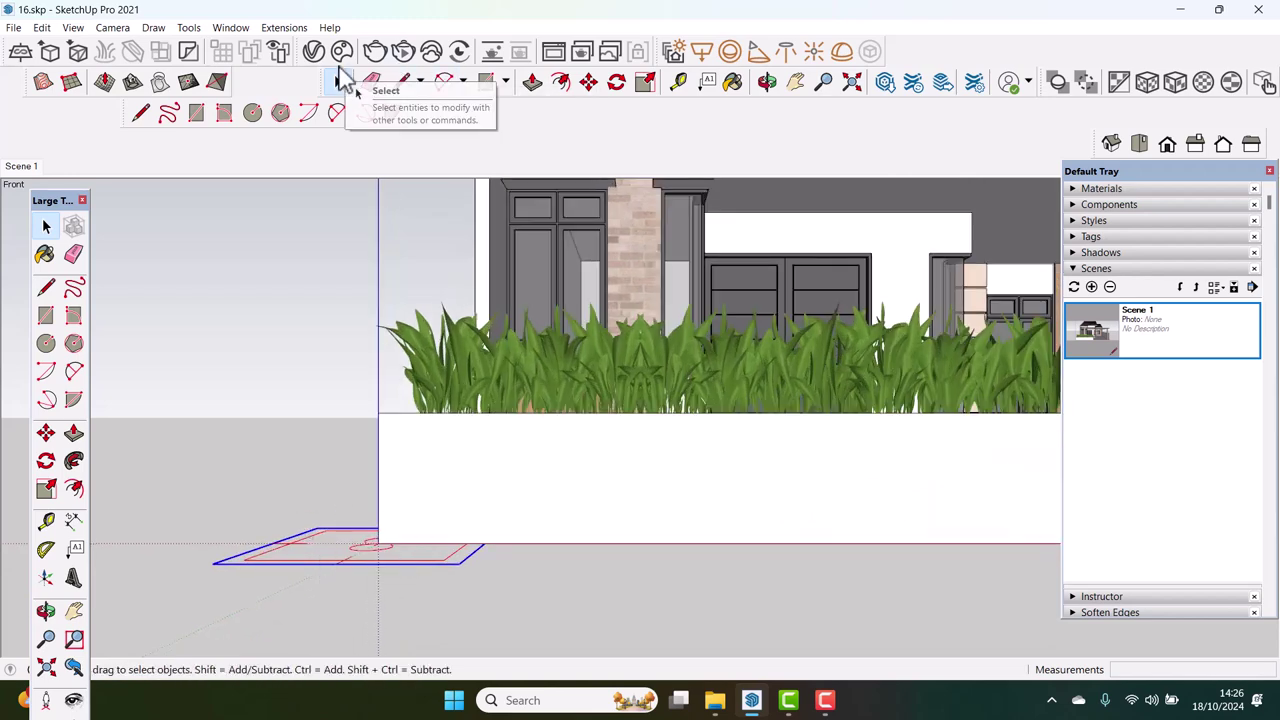
{"action": "left_click", "coordinate": [313, 55]}
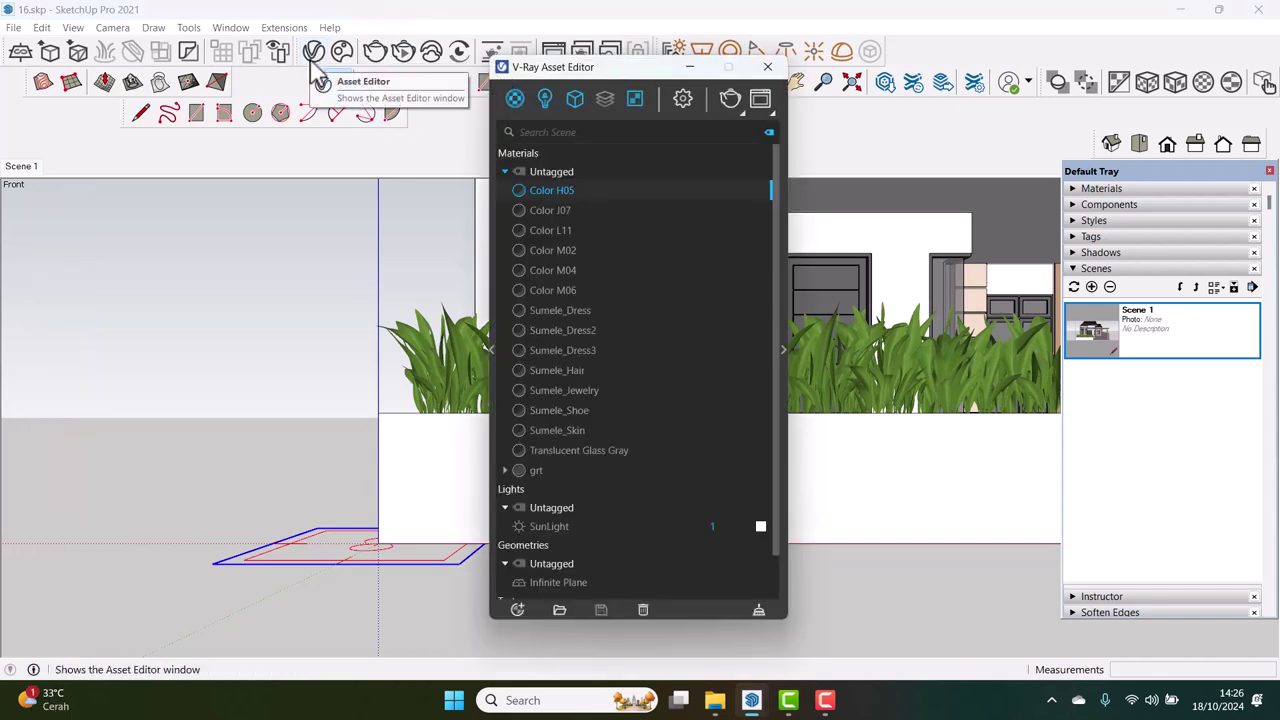
{"action": "left_click_drag", "start_coordinate": [536, 75], "coordinate": [677, 82]}
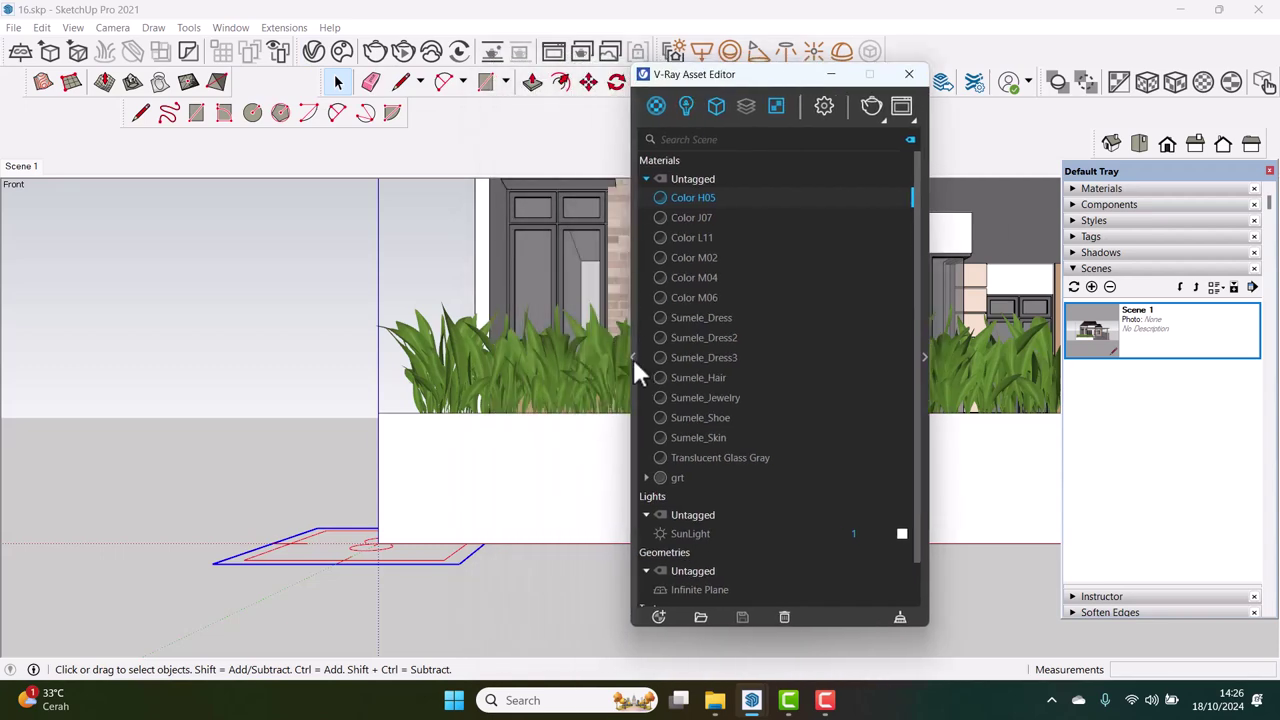
{"action": "left_click", "coordinate": [633, 358]}
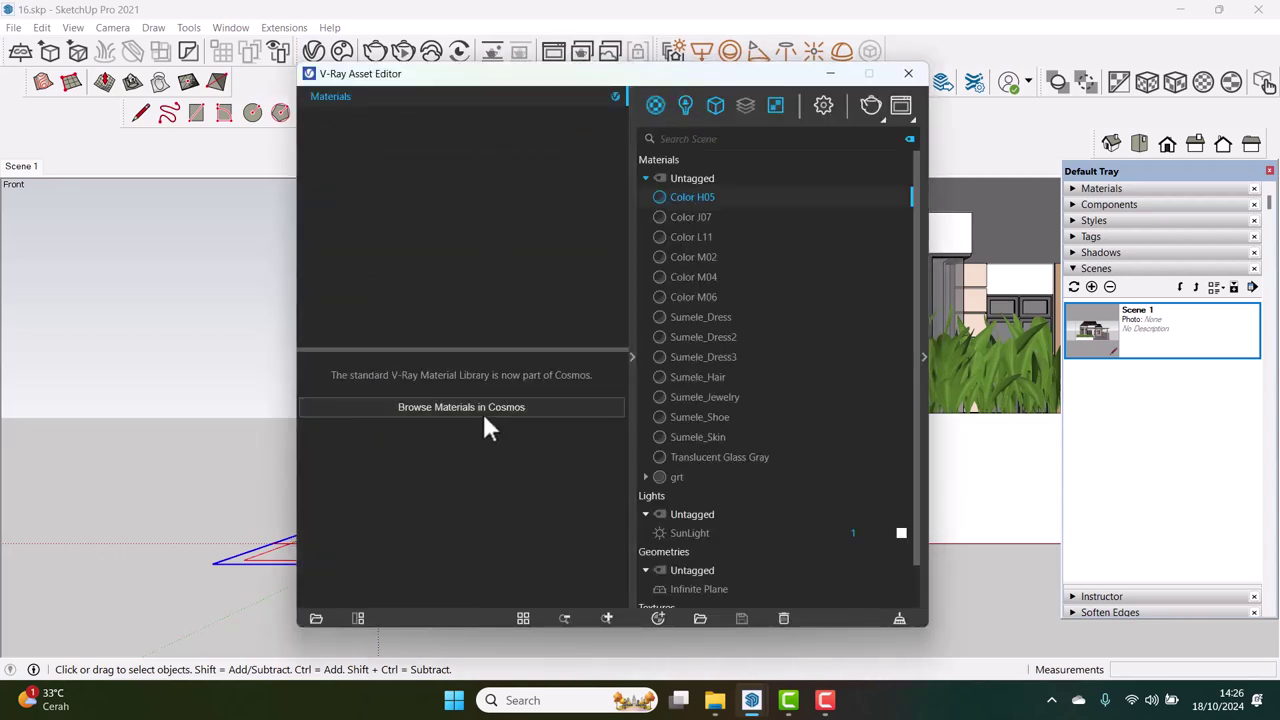
{"action": "left_click", "coordinate": [477, 410]}
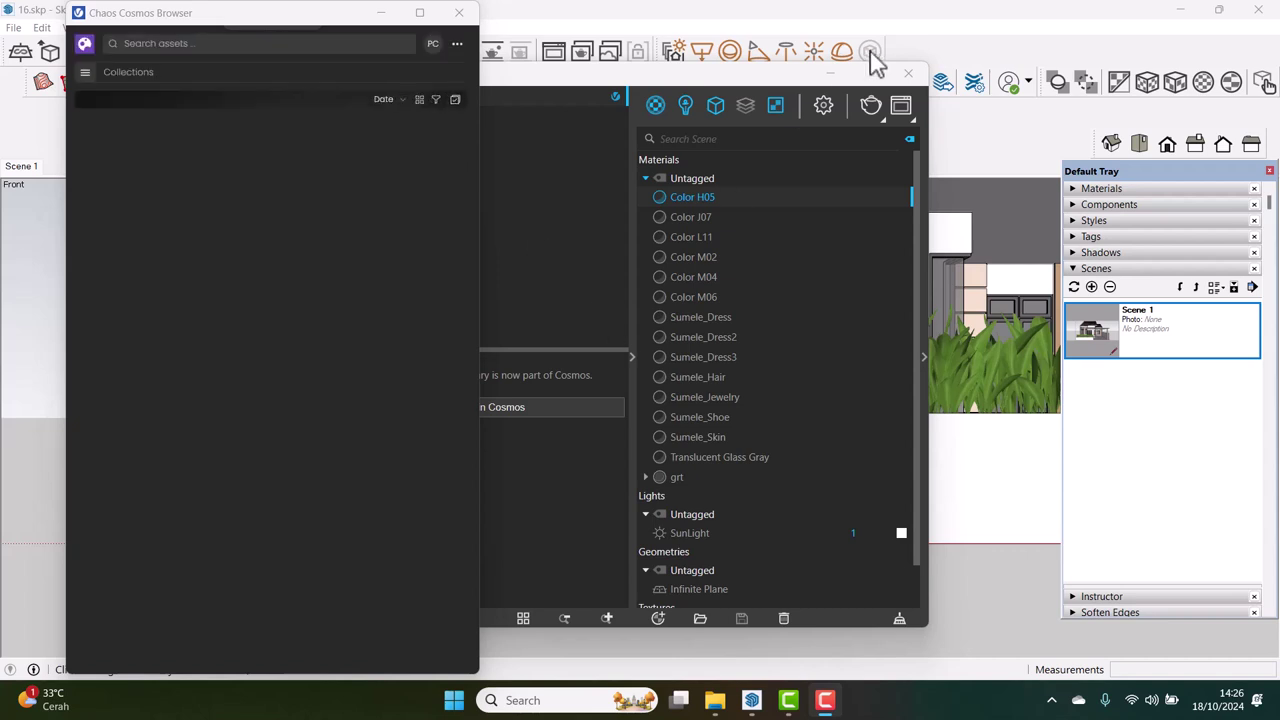
Search Cosmos for 'grass', import Grass D 200cm, and close the browser
{"action": "left_click", "coordinate": [207, 45]}
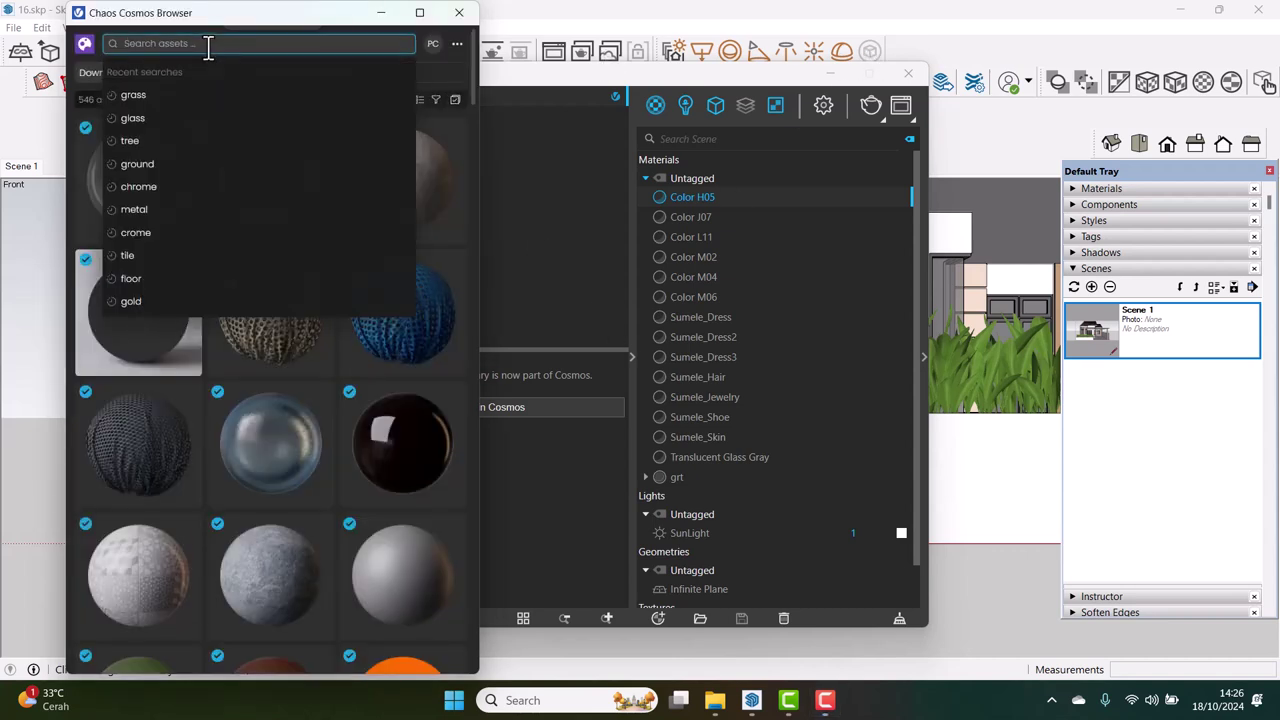
{"action": "type", "text": "grass"}
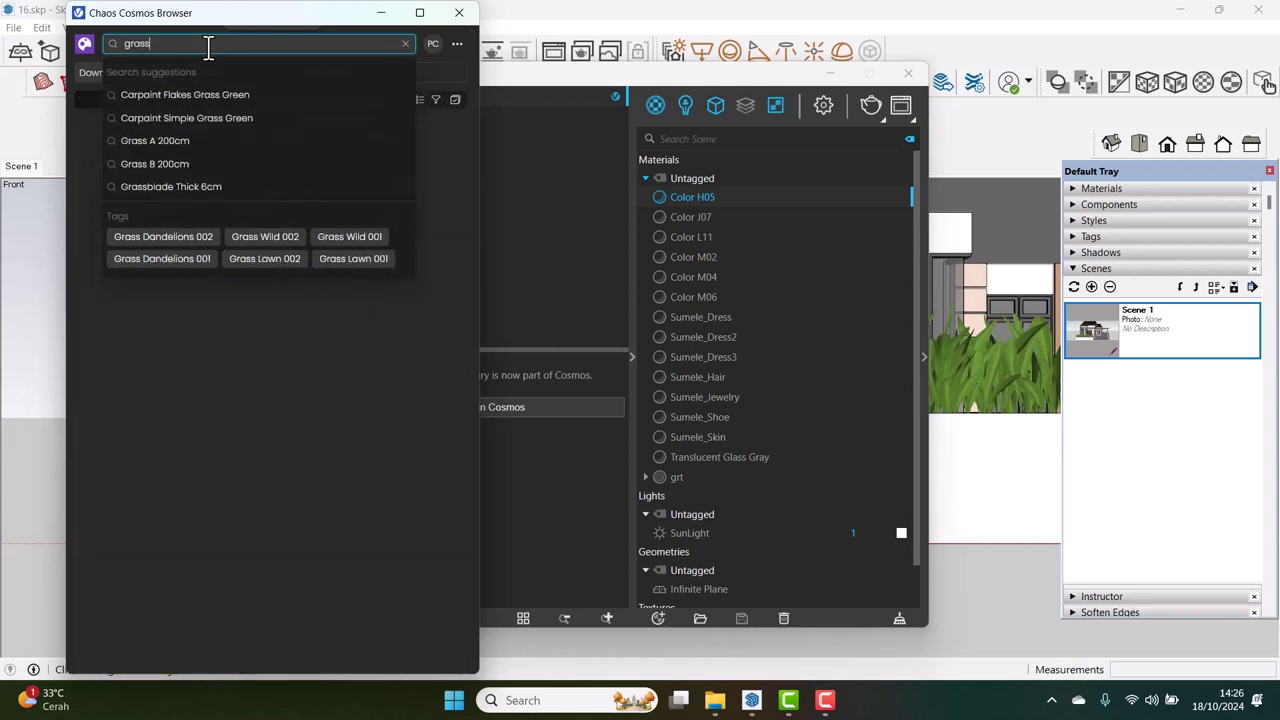
{"action": "key", "text": "Return"}
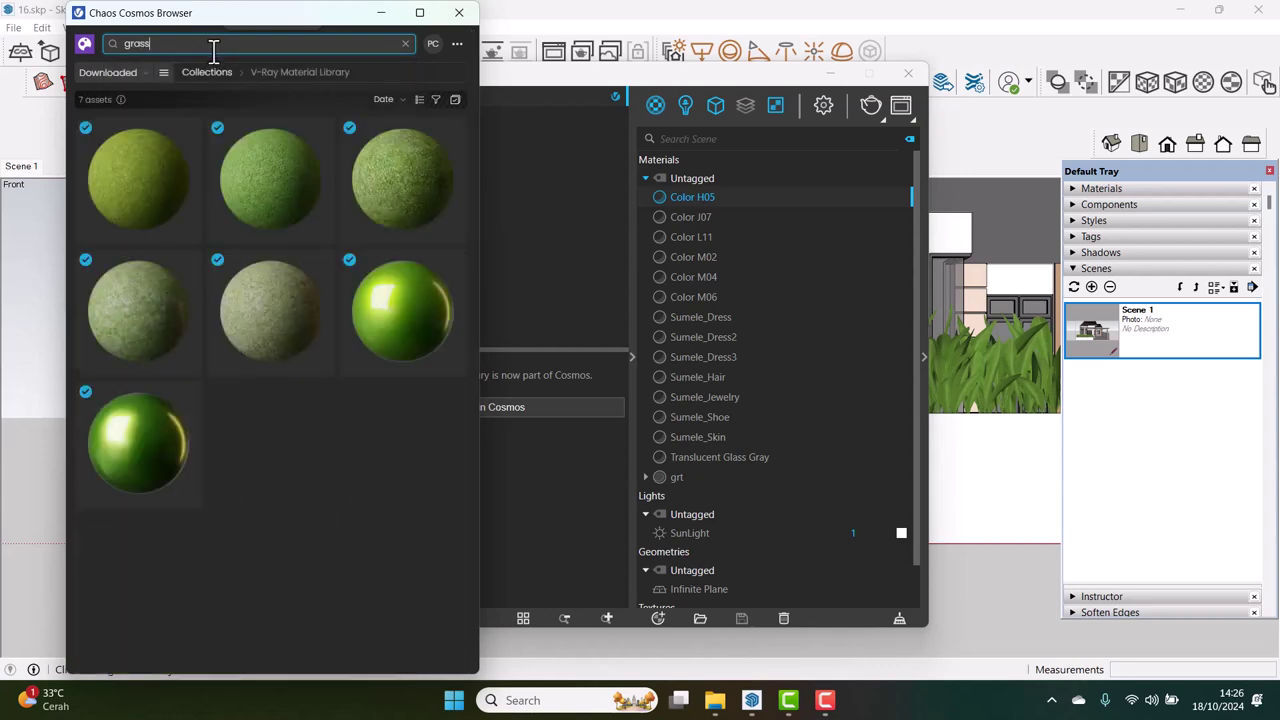
{"action": "mouse_move", "coordinate": [269, 177]}
{"action": "left_click", "coordinate": [300, 140]}
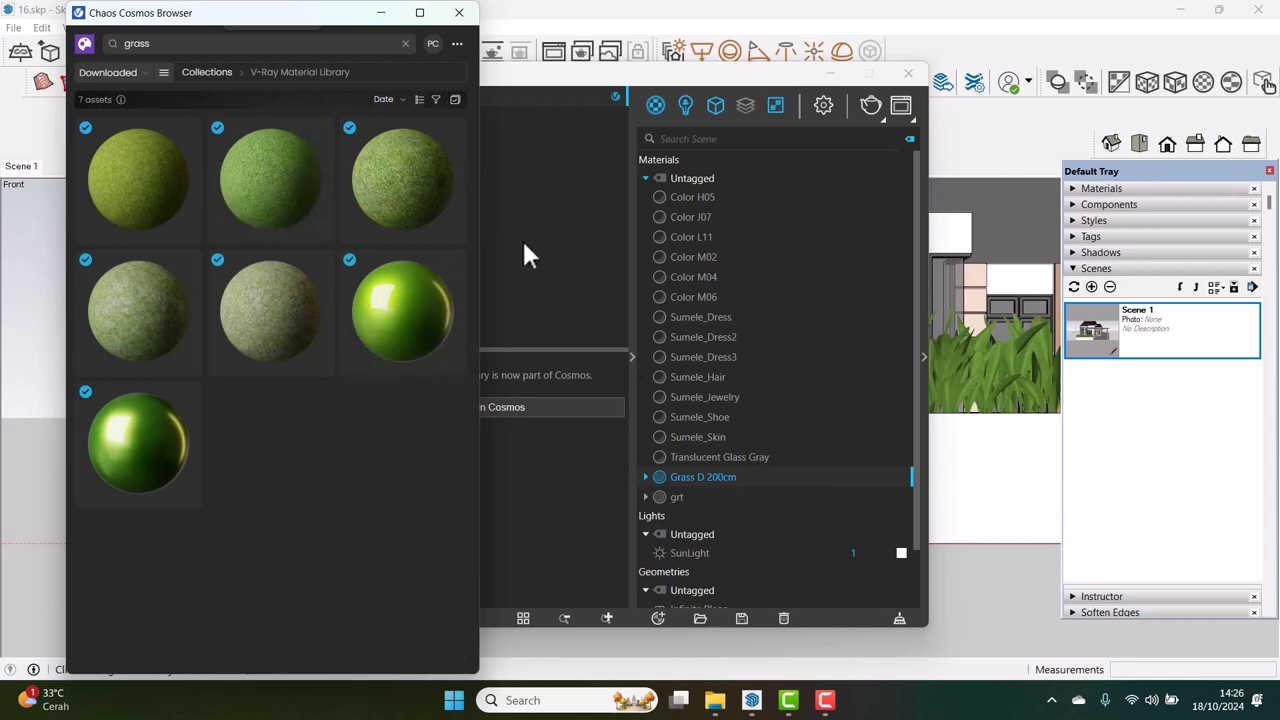
{"action": "left_click", "coordinate": [459, 12]}
{"action": "left_click_drag", "start_coordinate": [465, 88], "coordinate": [652, 128]}
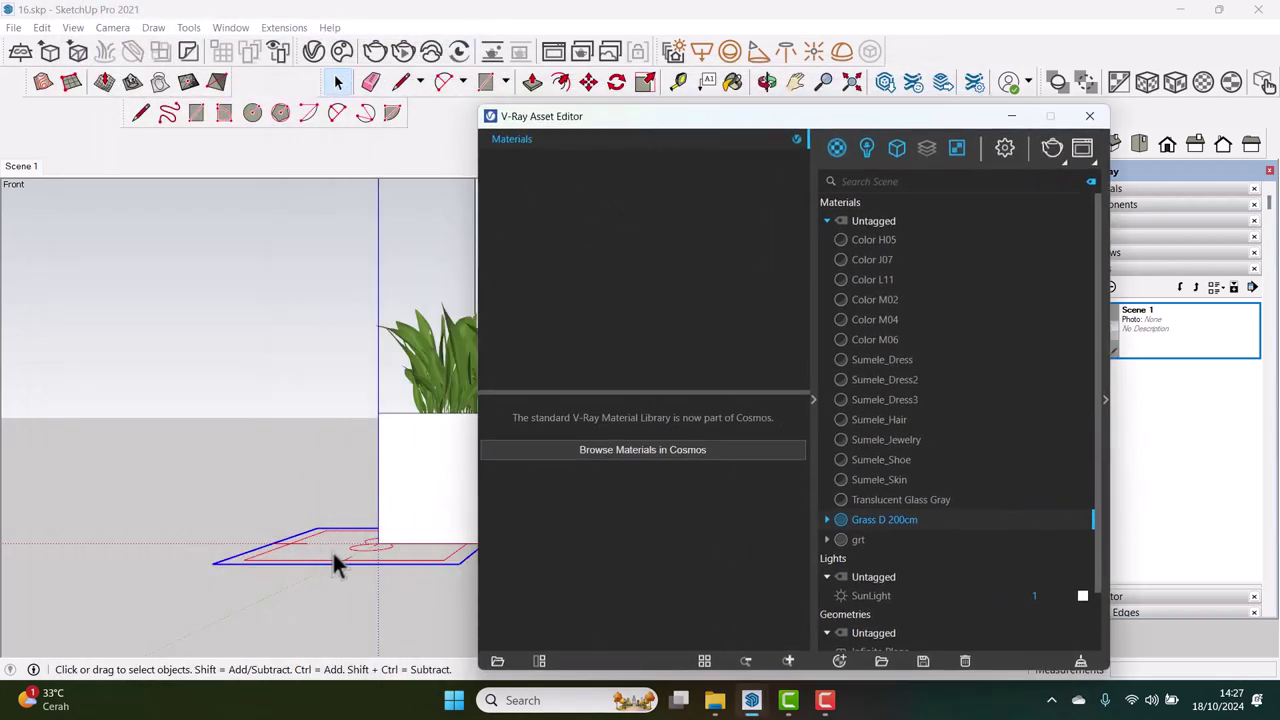
Select the infinite ground plane and apply Grass D 200cm to it via Apply to Selection
{"action": "left_click_drag", "start_coordinate": [316, 578], "coordinate": [250, 472]}
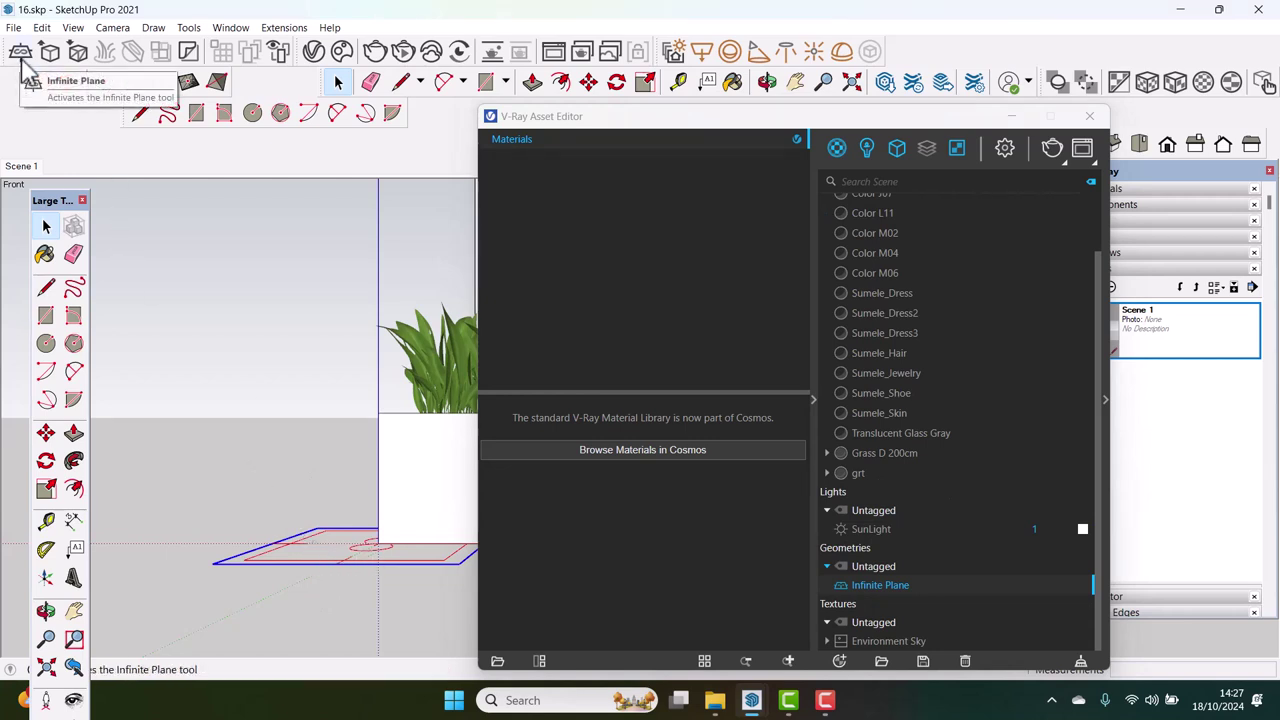
{"action": "left_click", "coordinate": [368, 550]}
{"action": "left_click", "coordinate": [368, 551]}
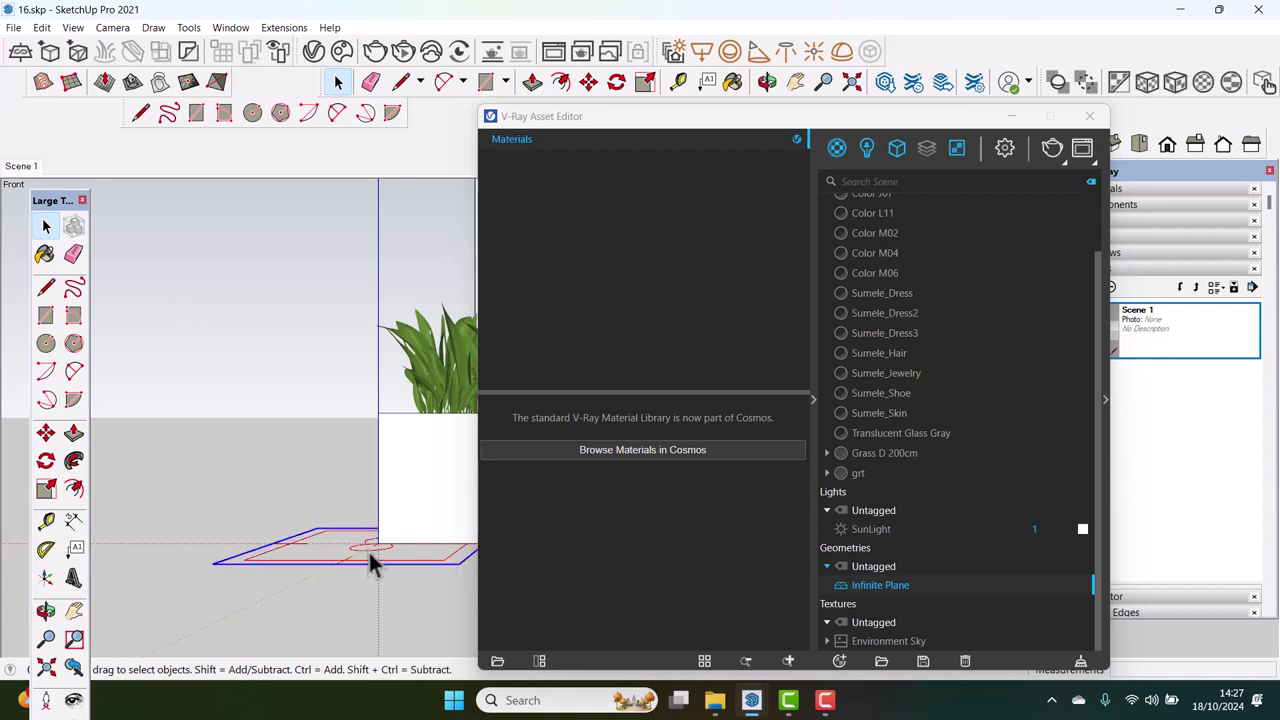
{"action": "left_click", "coordinate": [868, 456]}
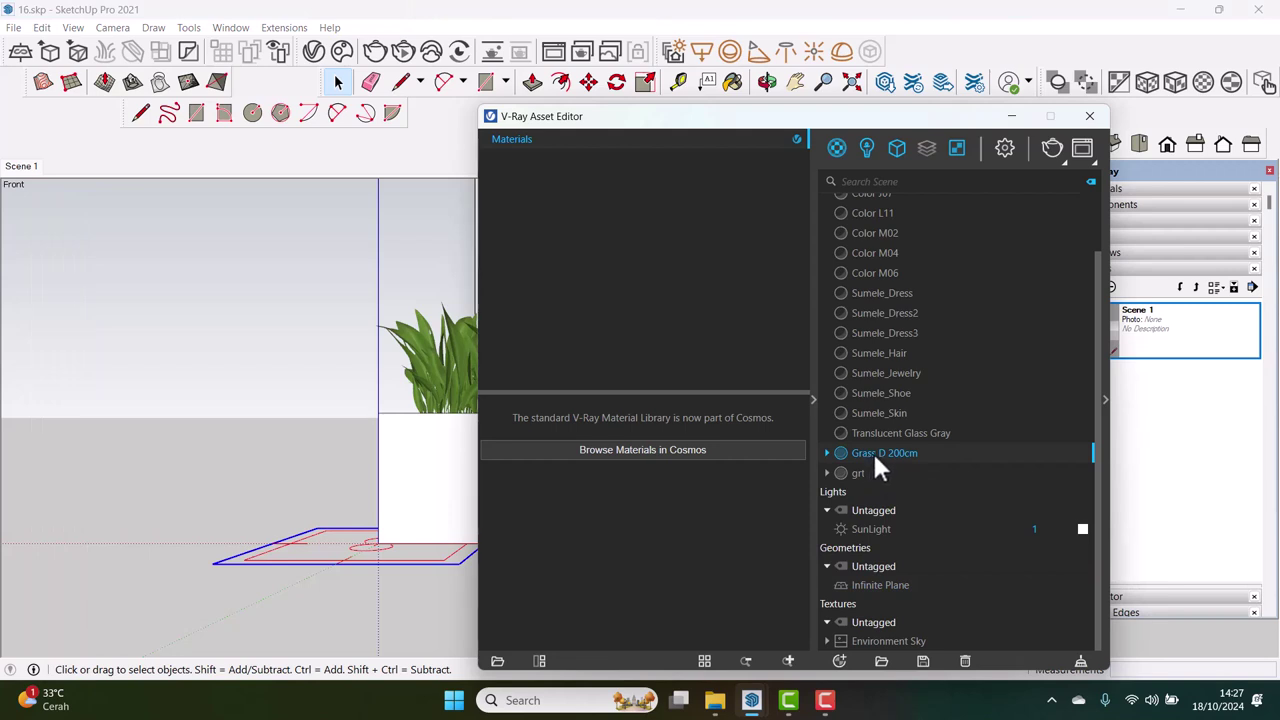
{"action": "right_click", "coordinate": [876, 470]}
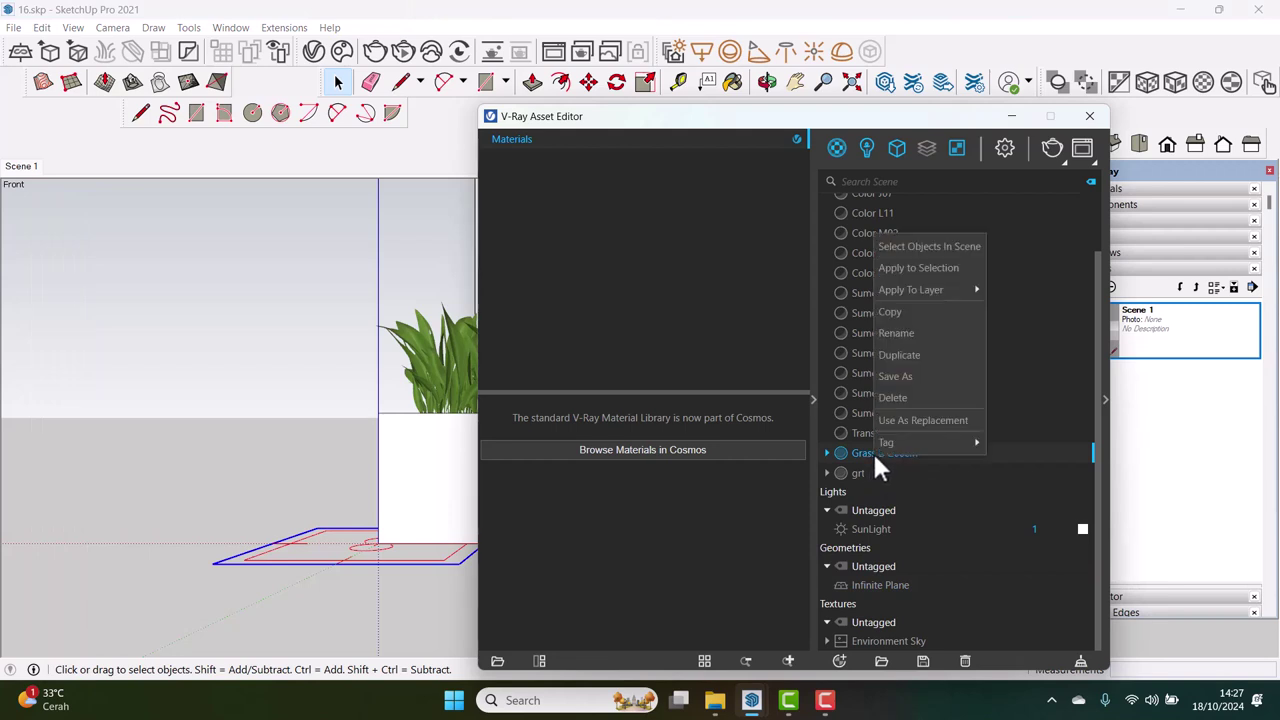
{"action": "left_click", "coordinate": [911, 266]}
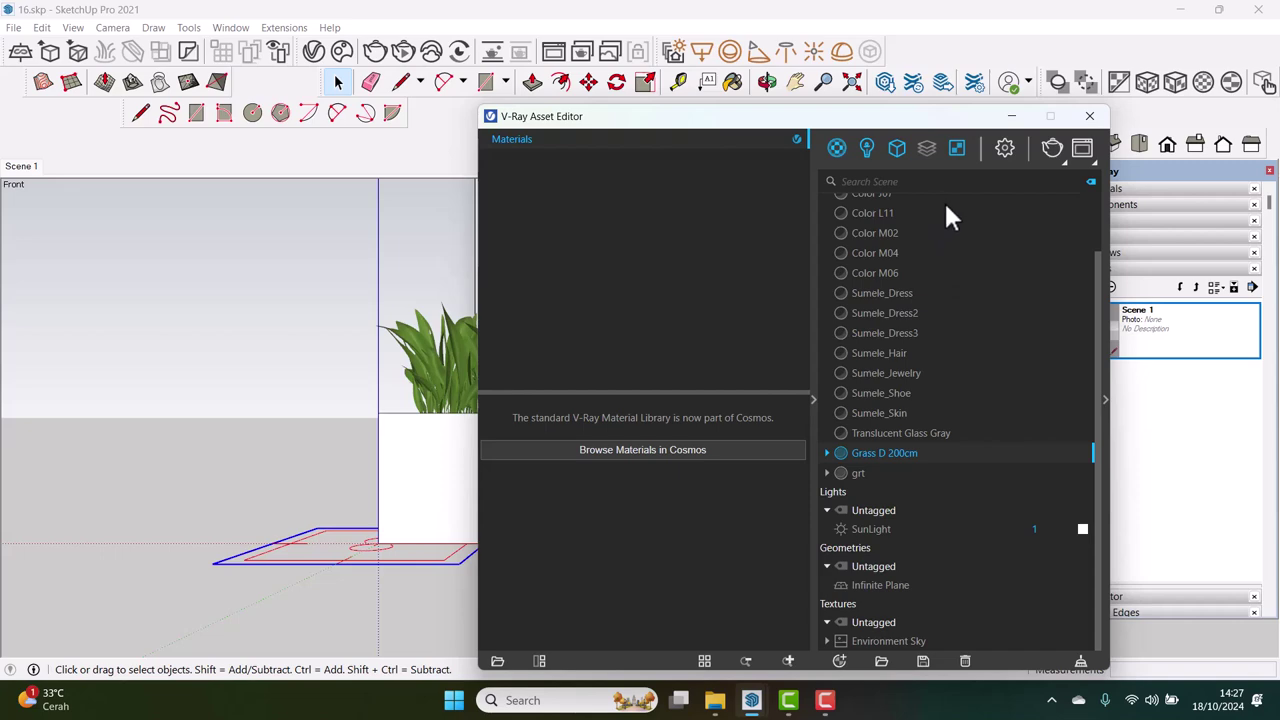
Hide the Asset Editor, return to Scene 1, and render a preview of the grass ground
{"action": "left_click", "coordinate": [1011, 117]}
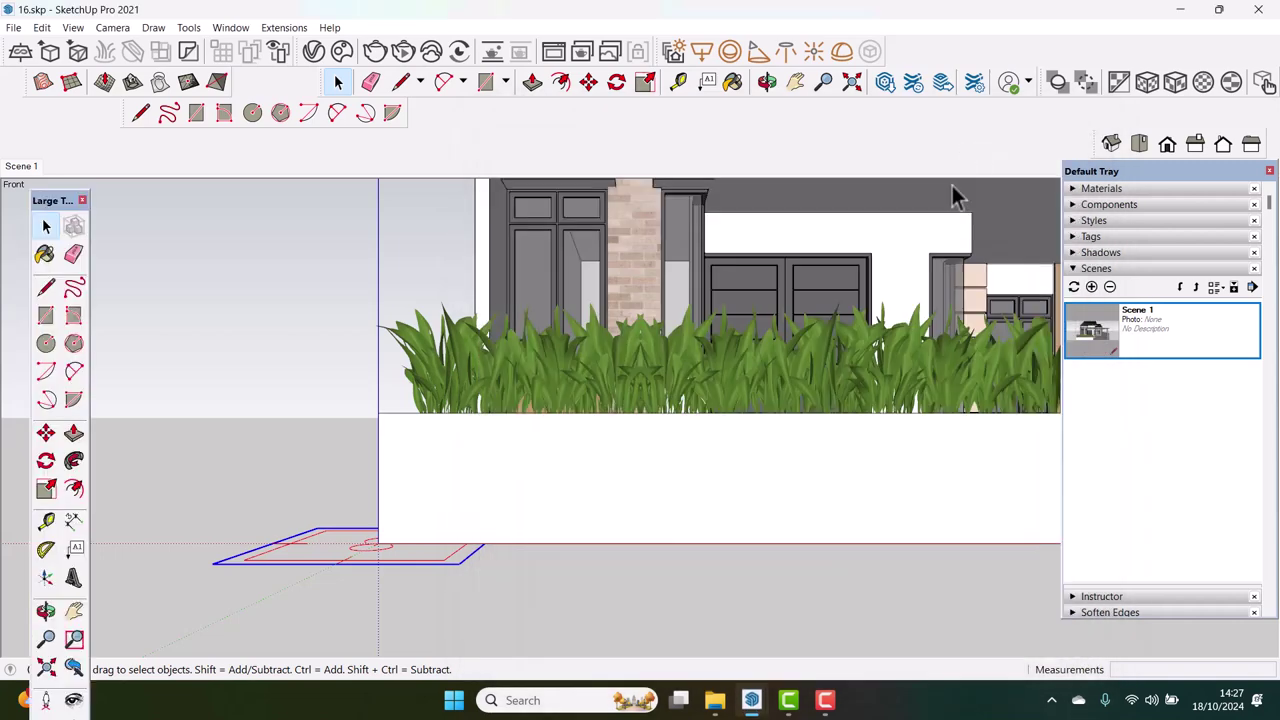
{"action": "left_click", "coordinate": [20, 167]}
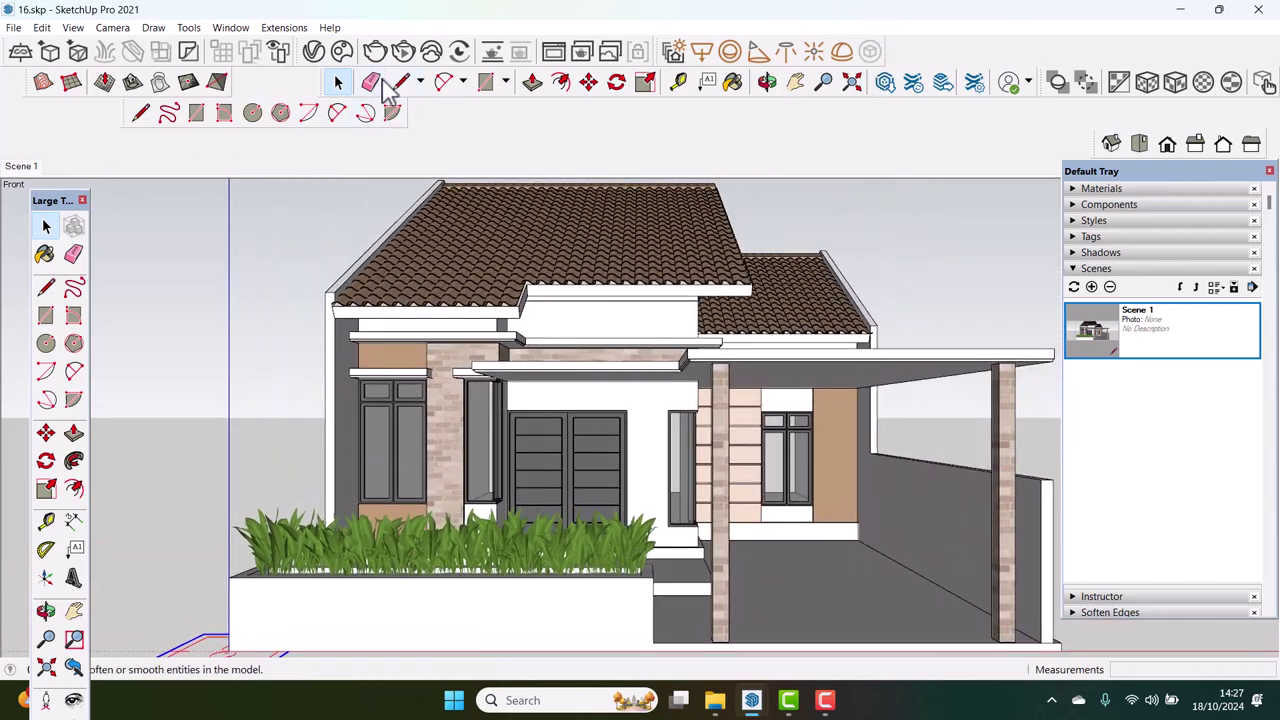
{"action": "left_click", "coordinate": [376, 53]}
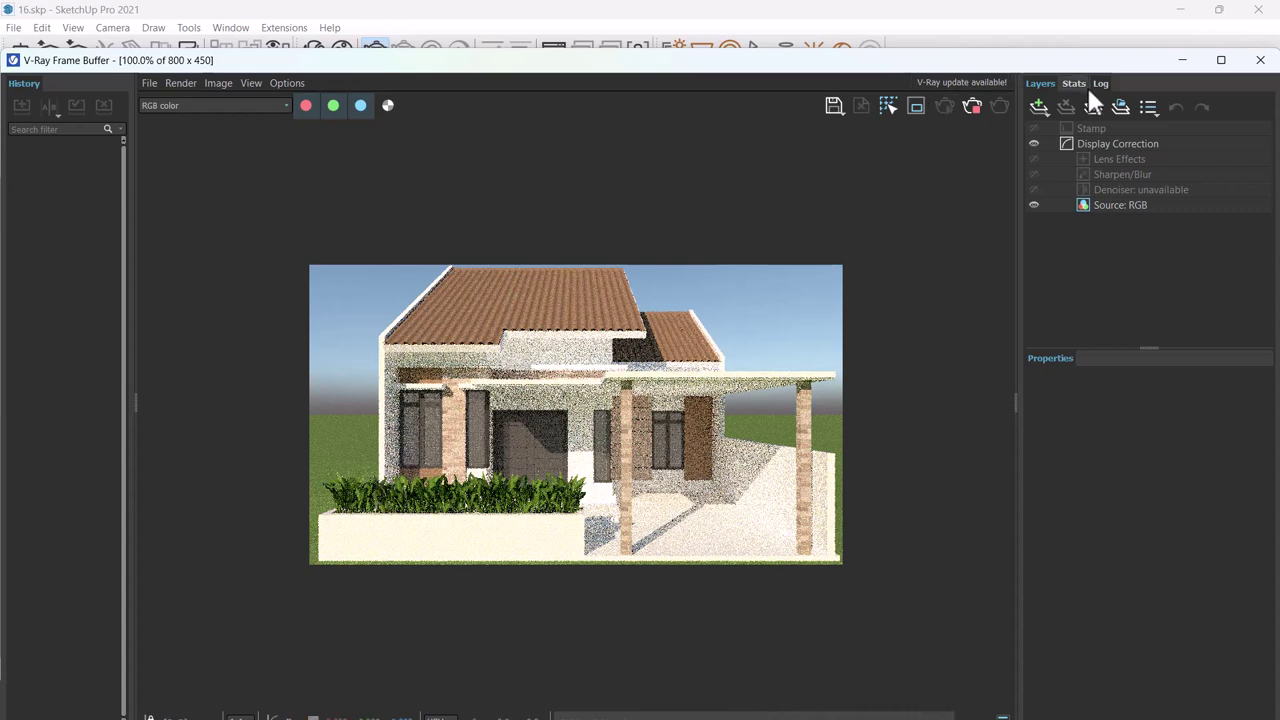
{"action": "left_click", "coordinate": [1262, 62]}
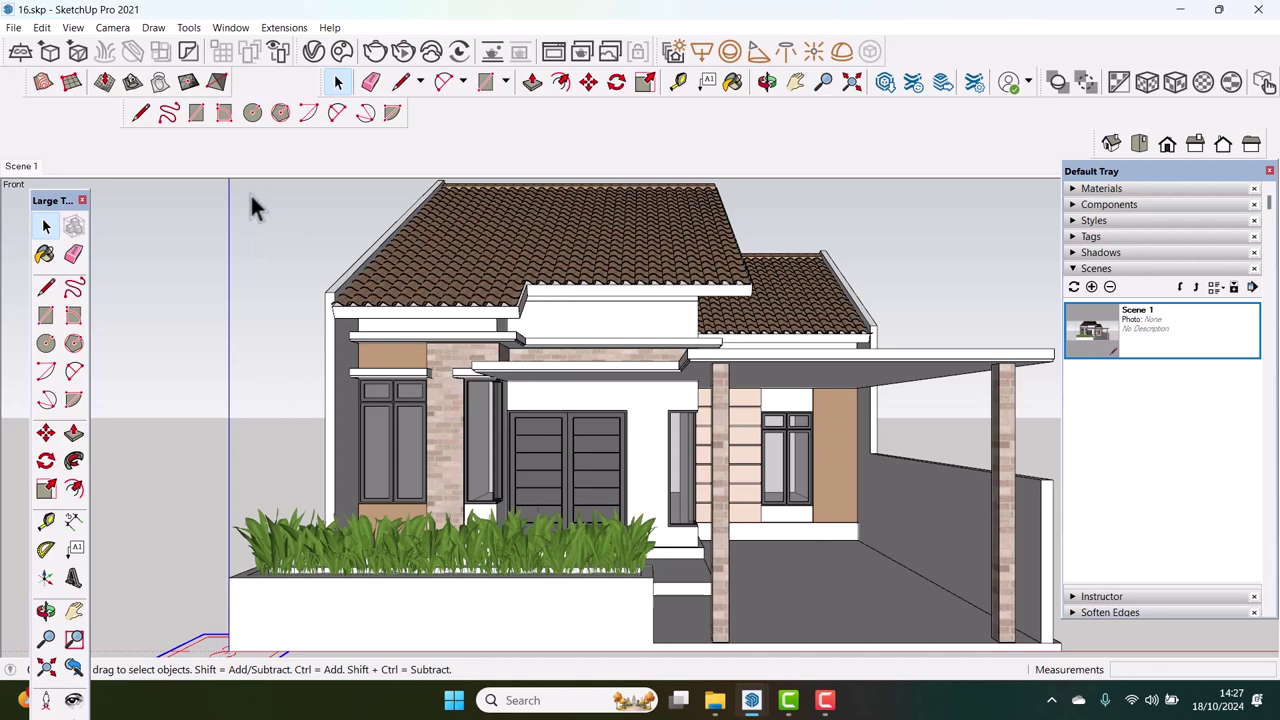
Reopen the Asset Editor and display the SunLight's parameters from the Lights list
{"action": "left_click", "coordinate": [318, 56]}
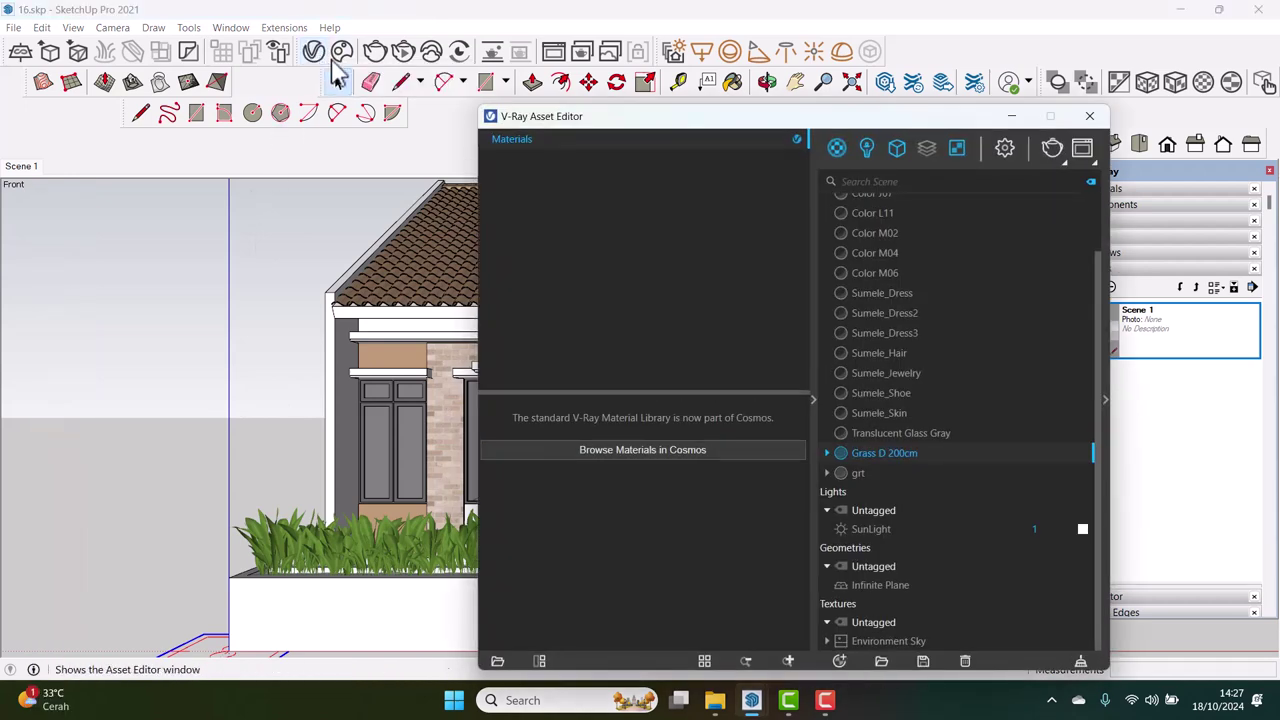
{"action": "left_click_drag", "start_coordinate": [787, 116], "coordinate": [517, 110]}
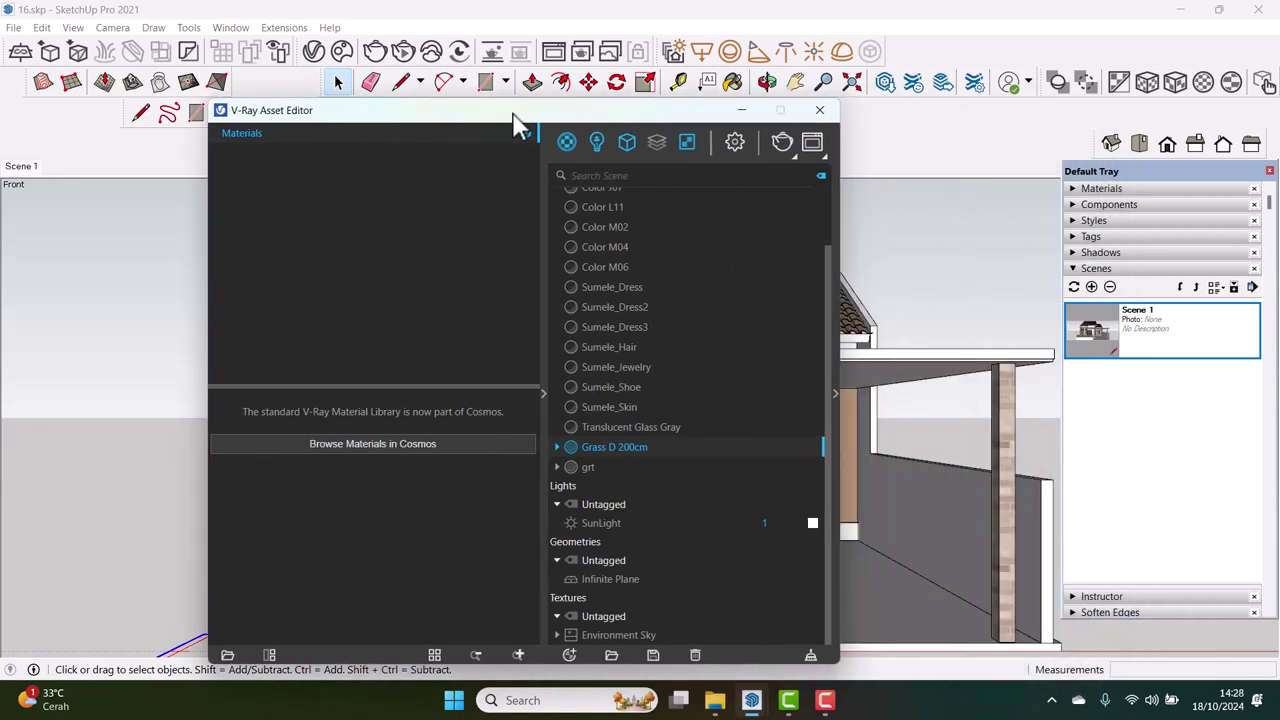
{"action": "left_click", "coordinate": [542, 392]}
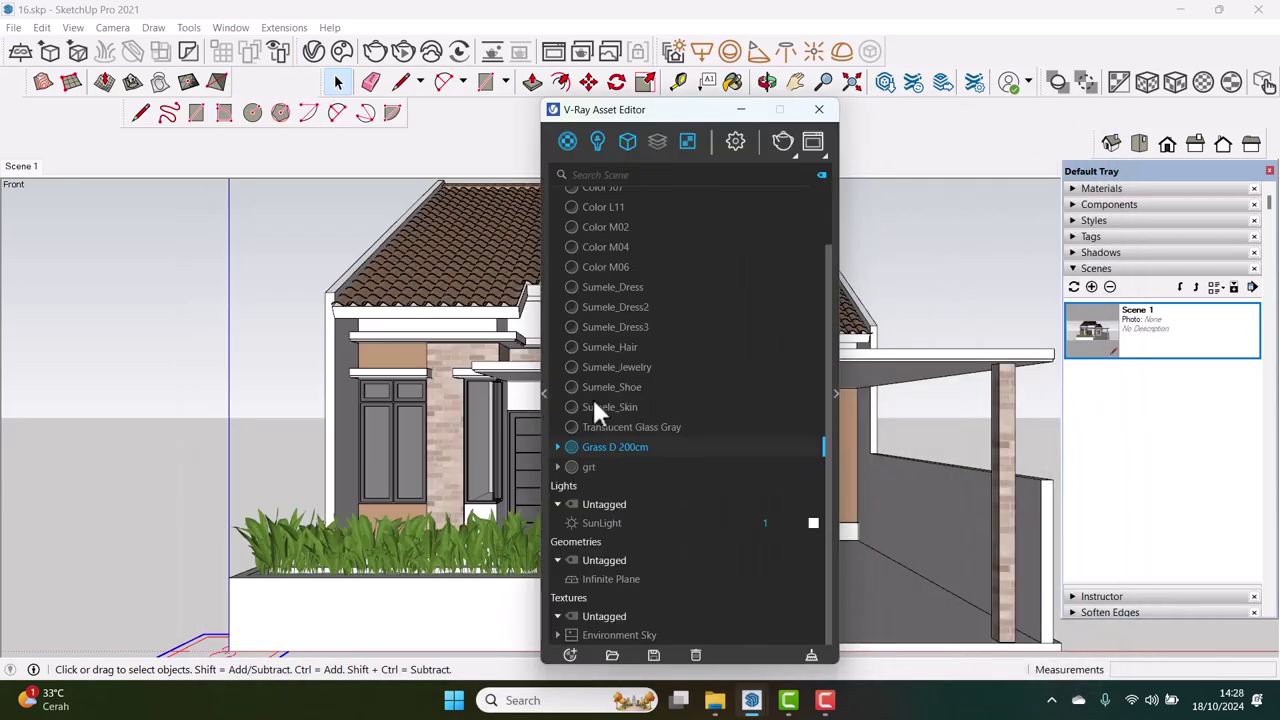
{"action": "left_click", "coordinate": [597, 141]}
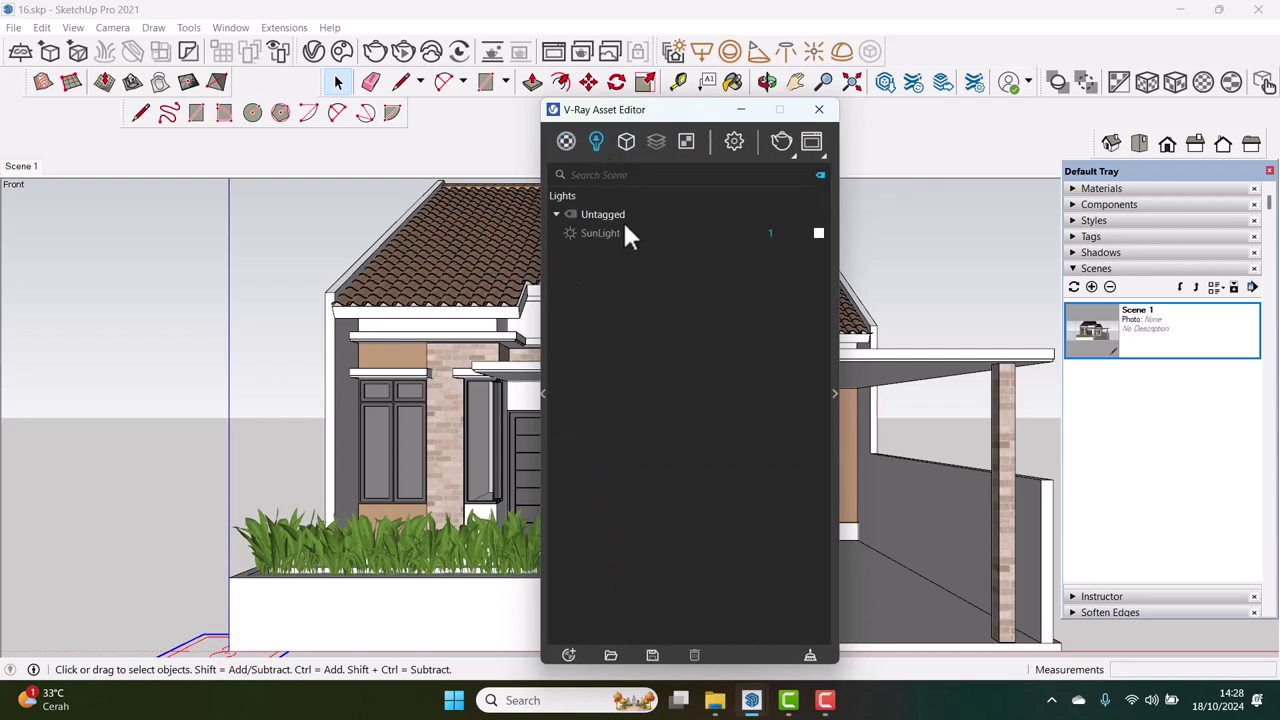
{"action": "left_click", "coordinate": [603, 236]}
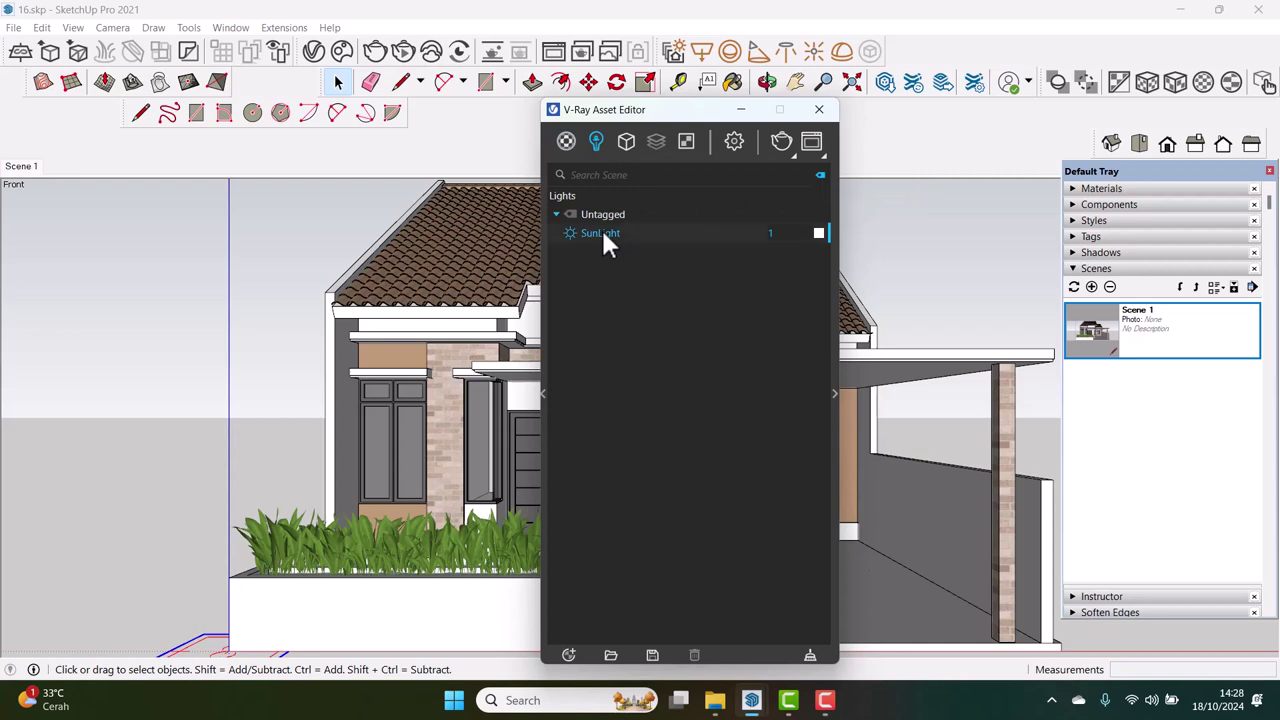
{"action": "left_click", "coordinate": [836, 400]}
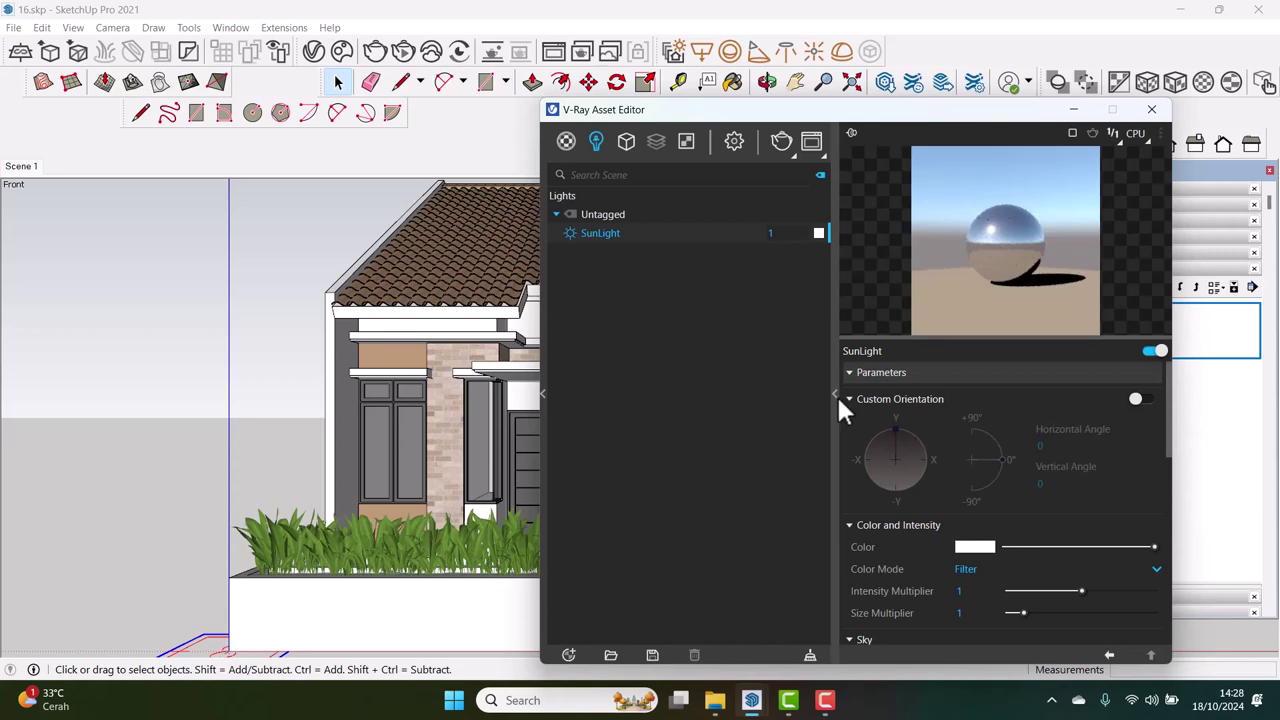
Enable Custom Orientation on the SunLight and raise its vertical angle to 20.1°
{"action": "left_click", "coordinate": [1156, 352]}
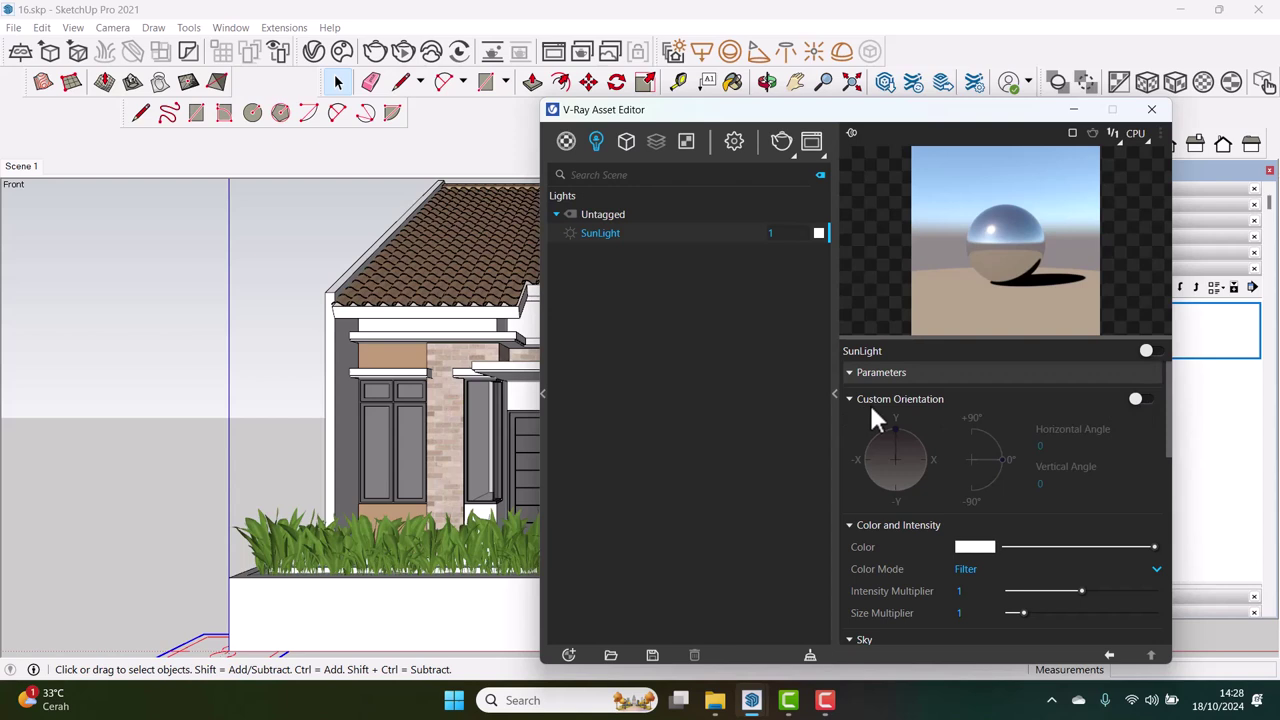
{"action": "left_click", "coordinate": [1140, 399]}
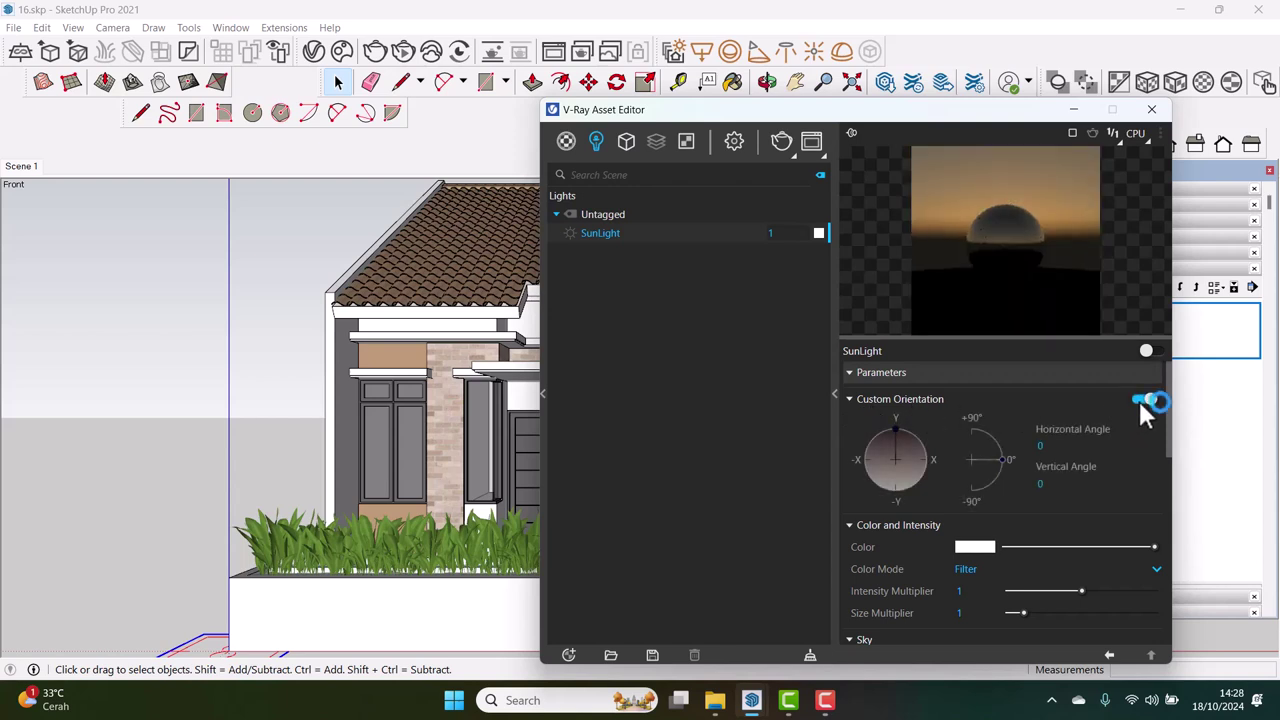
{"action": "left_click", "coordinate": [976, 480]}
{"action": "left_click_drag", "start_coordinate": [1000, 457], "coordinate": [994, 448]}
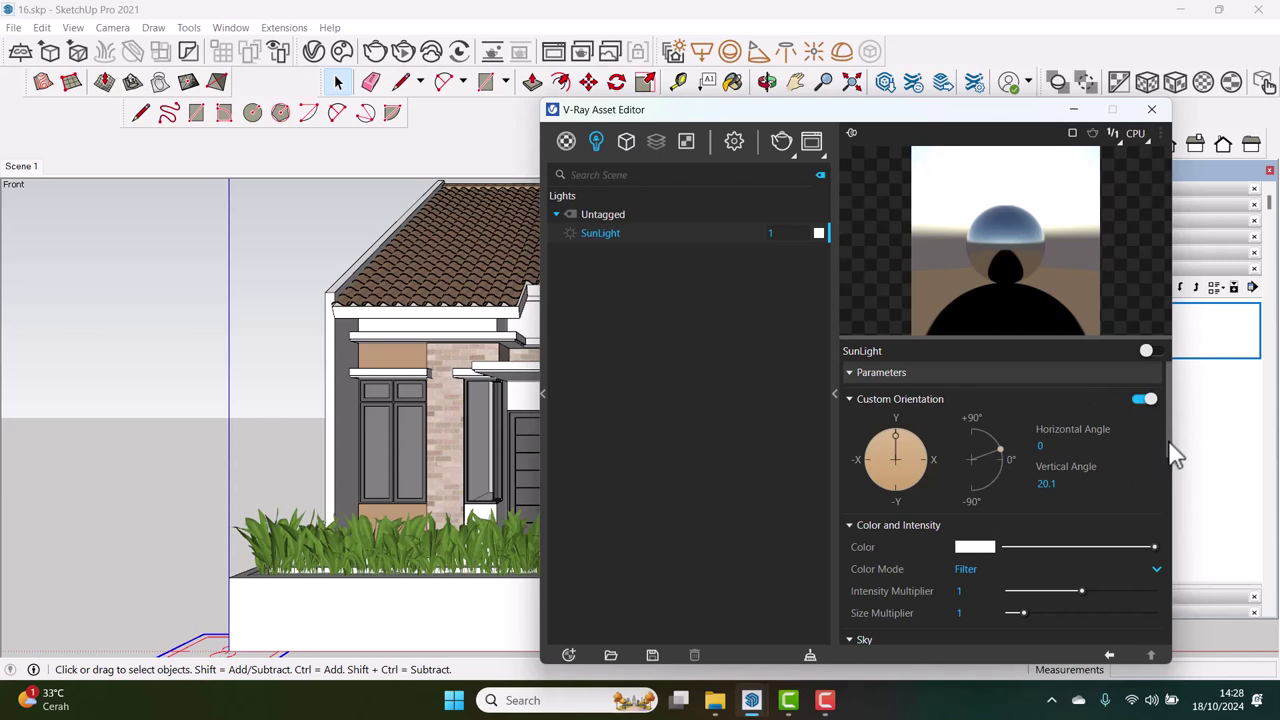
{"action": "left_click_drag", "start_coordinate": [1168, 447], "coordinate": [1178, 548]}
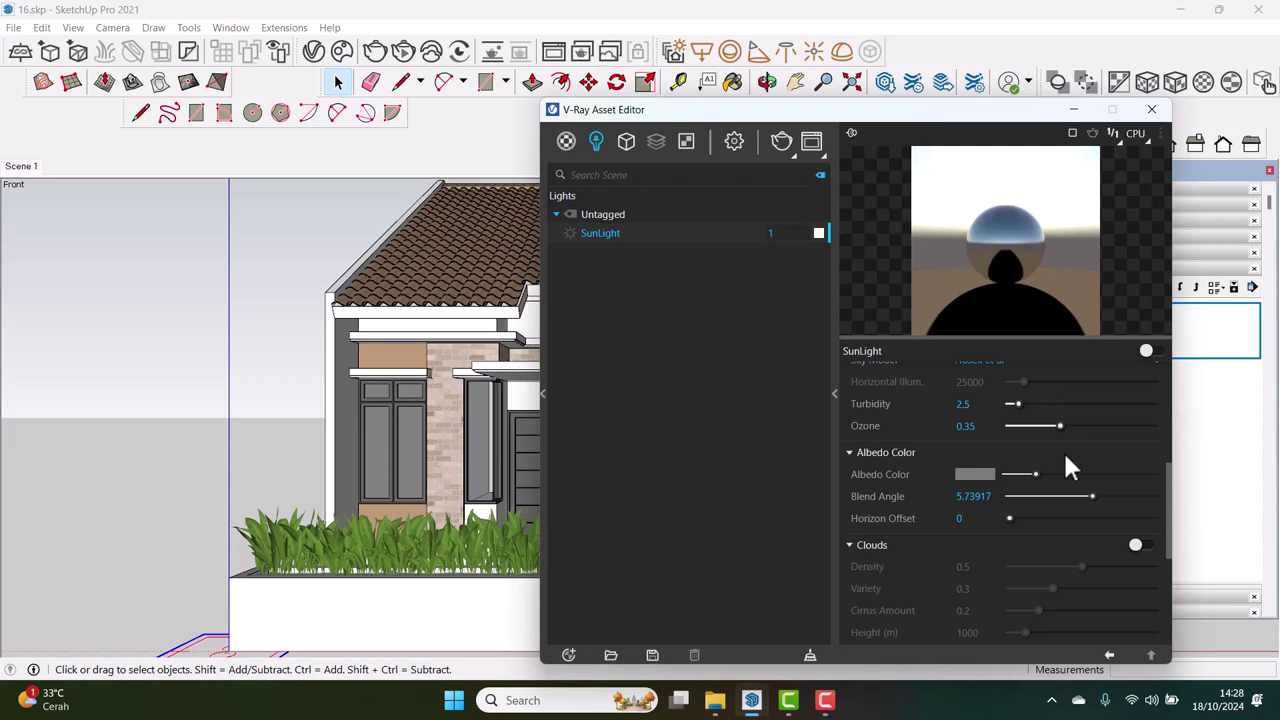
Set the SunLight's Albedo Color to full white and its Blend Angle to 3.34
{"action": "left_click_drag", "start_coordinate": [1033, 474], "coordinate": [1131, 488]}
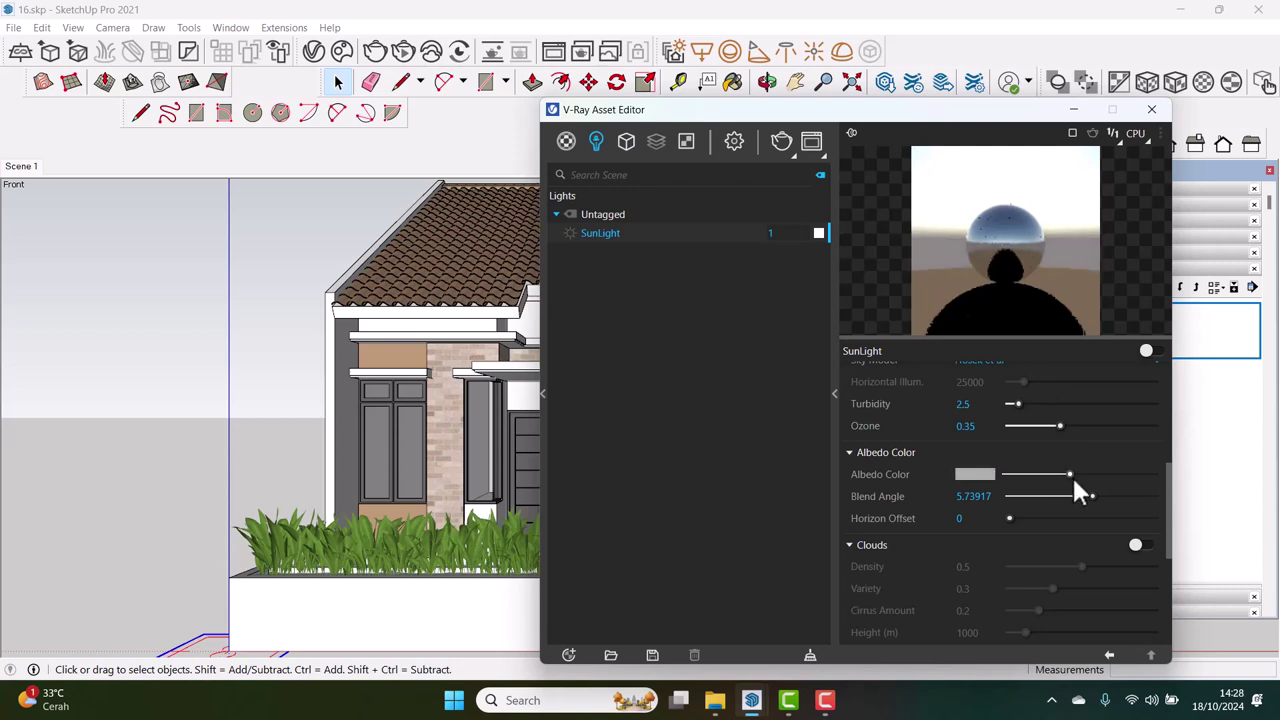
{"action": "left_click_drag", "start_coordinate": [1131, 488], "coordinate": [1088, 484]}
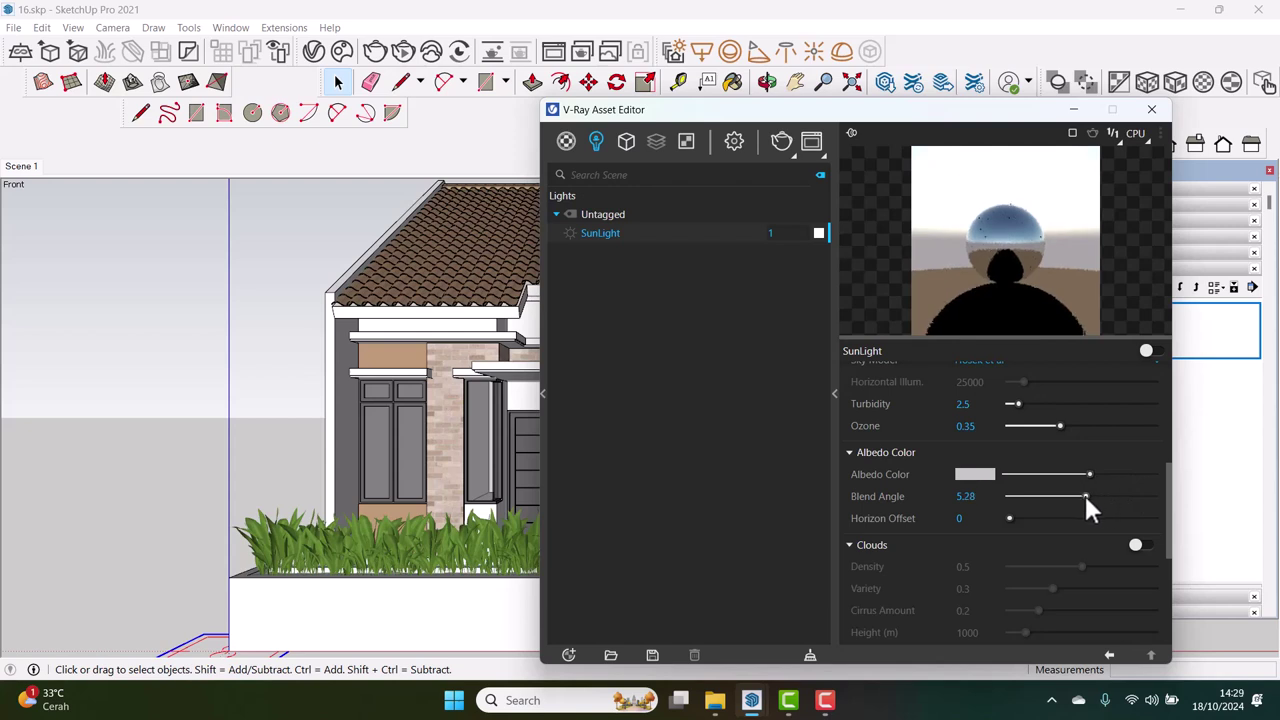
{"action": "left_click_drag", "start_coordinate": [1091, 497], "coordinate": [1019, 500]}
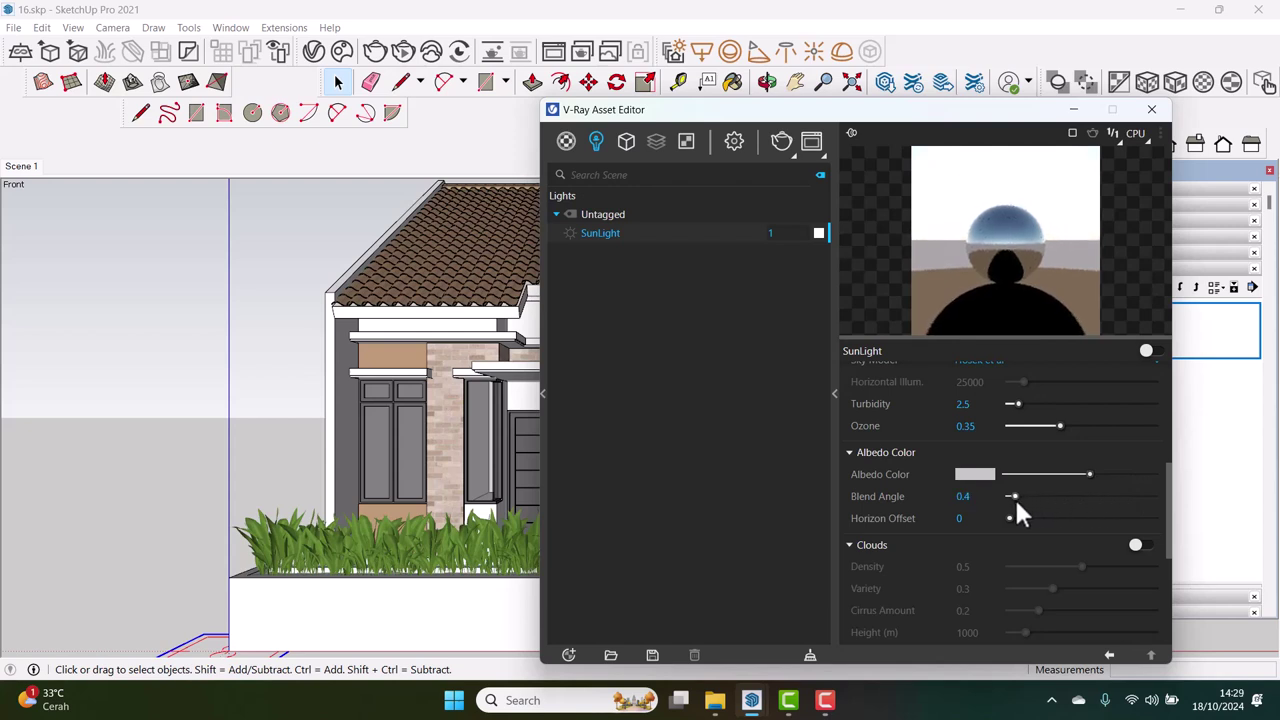
{"action": "left_click_drag", "start_coordinate": [1020, 500], "coordinate": [1150, 499]}
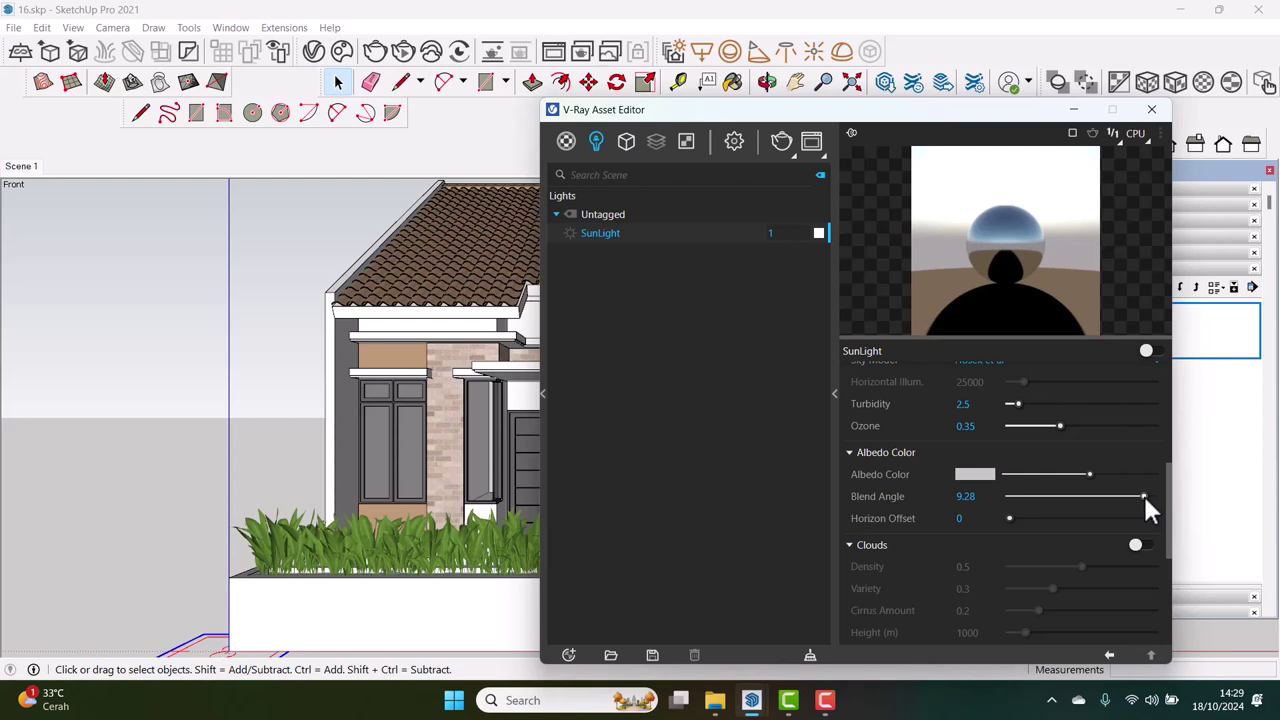
{"action": "mouse_move", "coordinate": [1144, 498]}
{"action": "left_mouse_down"}
{"action": "mouse_move", "coordinate": [1024, 495]}
{"action": "mouse_move", "coordinate": [1154, 498]}
{"action": "left_mouse_up"}
{"action": "left_click_drag", "start_coordinate": [1155, 497], "coordinate": [1016, 499]}
{"action": "left_click_drag", "start_coordinate": [1088, 474], "coordinate": [1162, 484]}
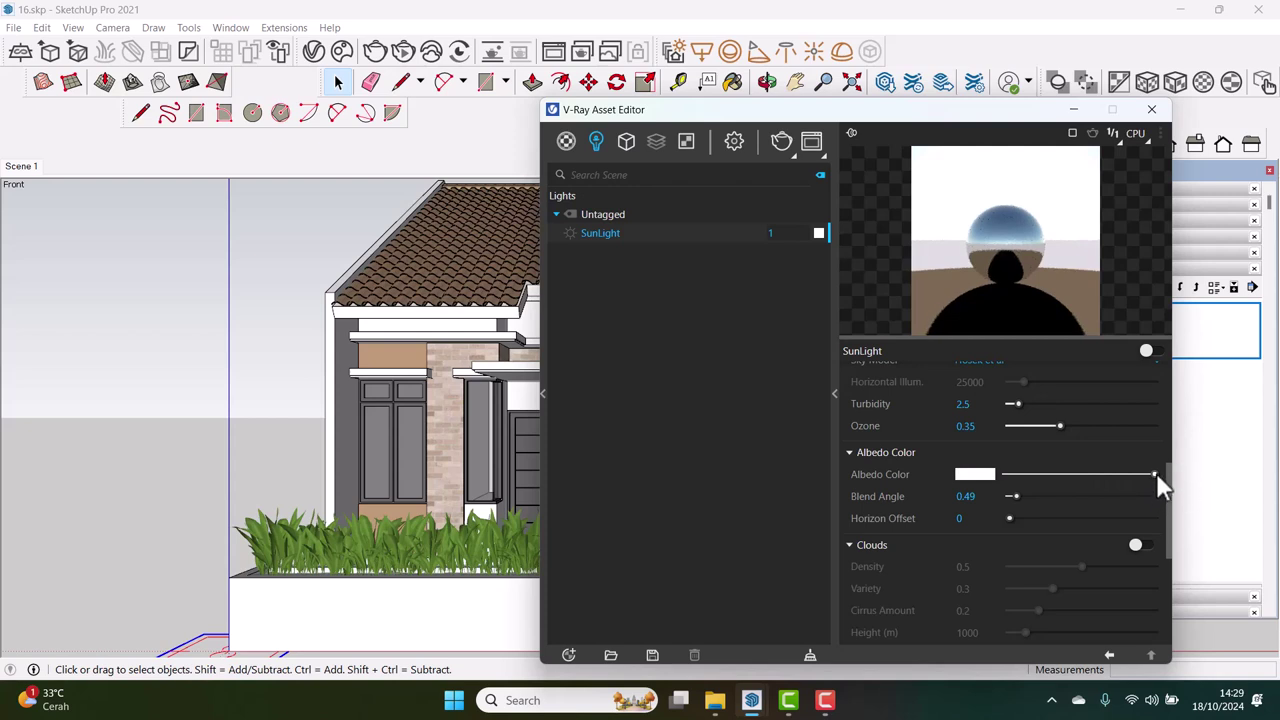
{"action": "mouse_move", "coordinate": [1015, 496]}
{"action": "left_mouse_down"}
{"action": "mouse_move", "coordinate": [999, 497]}
{"action": "mouse_move", "coordinate": [1057, 496]}
{"action": "left_mouse_up"}
{"action": "mouse_move", "coordinate": [1152, 474]}
{"action": "left_mouse_down"}
{"action": "mouse_move", "coordinate": [1113, 473]}
{"action": "mouse_move", "coordinate": [1166, 474]}
{"action": "left_mouse_up"}
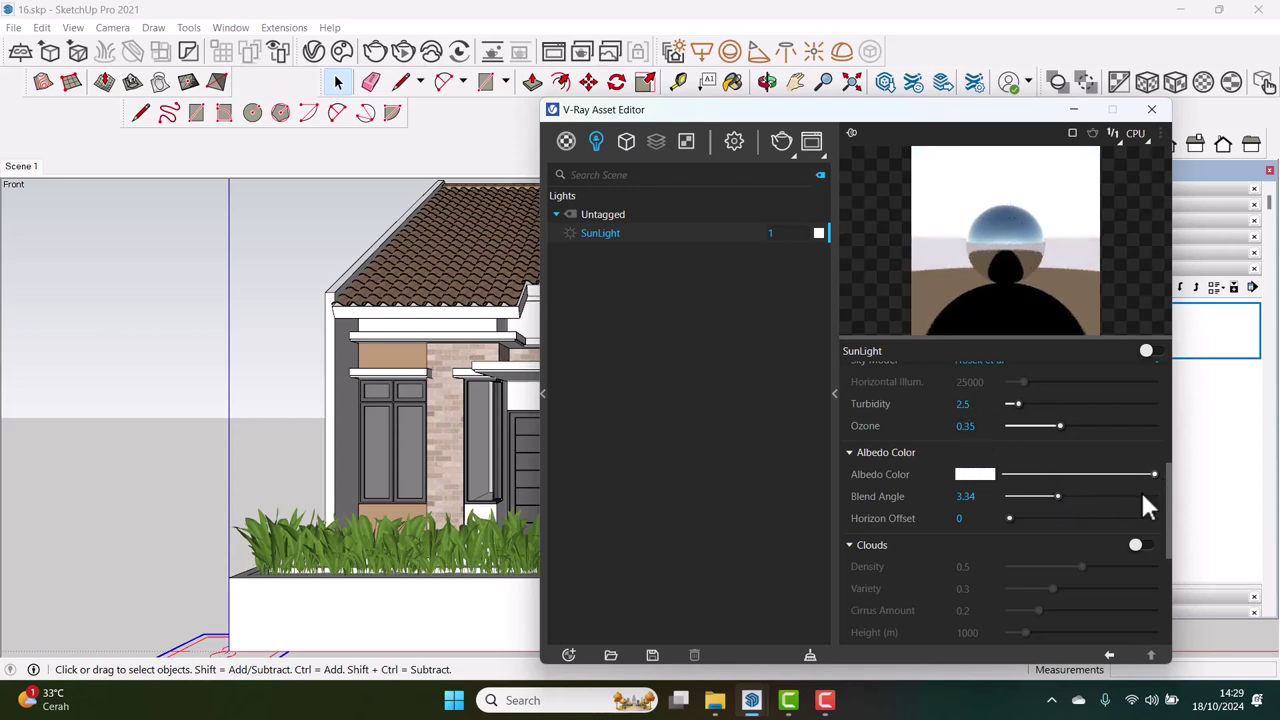
{"action": "scroll", "coordinate": [1166, 505], "scroll_direction": "up", "scroll_amount": 1}
{"action": "mouse_move", "coordinate": [1170, 478]}
{"action": "left_mouse_down"}
{"action": "mouse_move", "coordinate": [1174, 428]}
{"action": "mouse_move", "coordinate": [1180, 466]}
{"action": "left_mouse_up"}
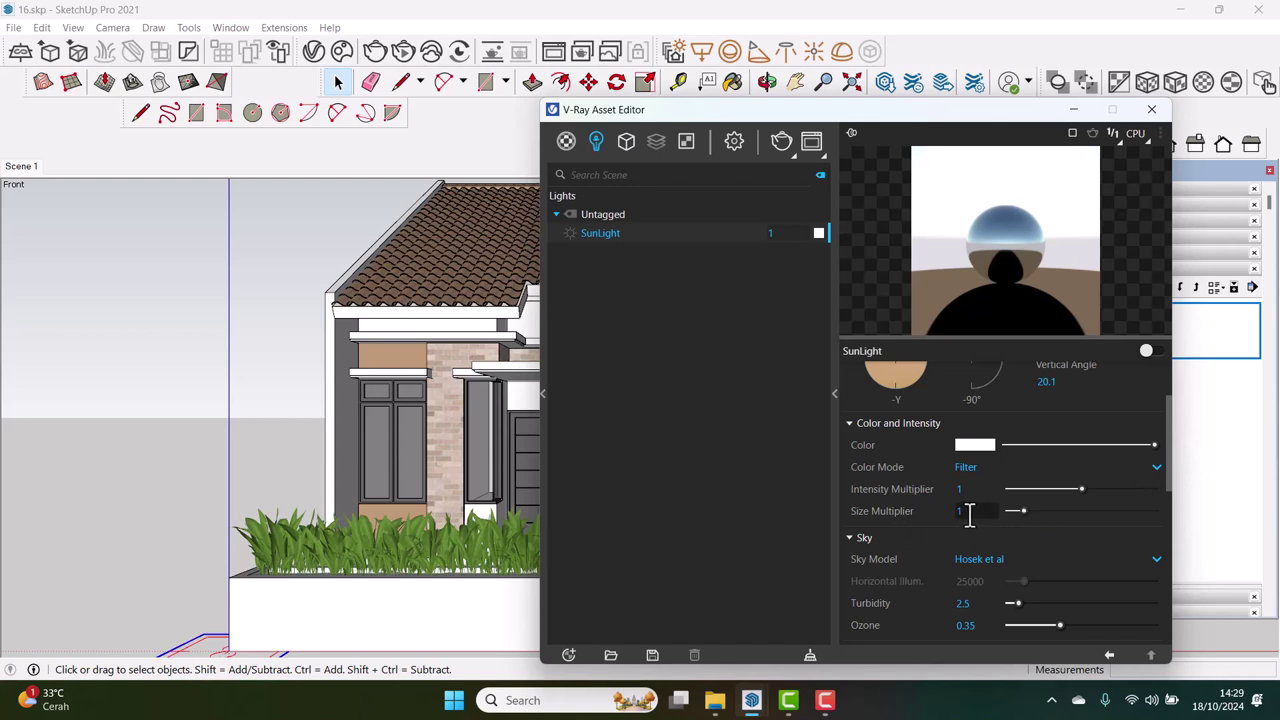
{"action": "mouse_move", "coordinate": [966, 511]}
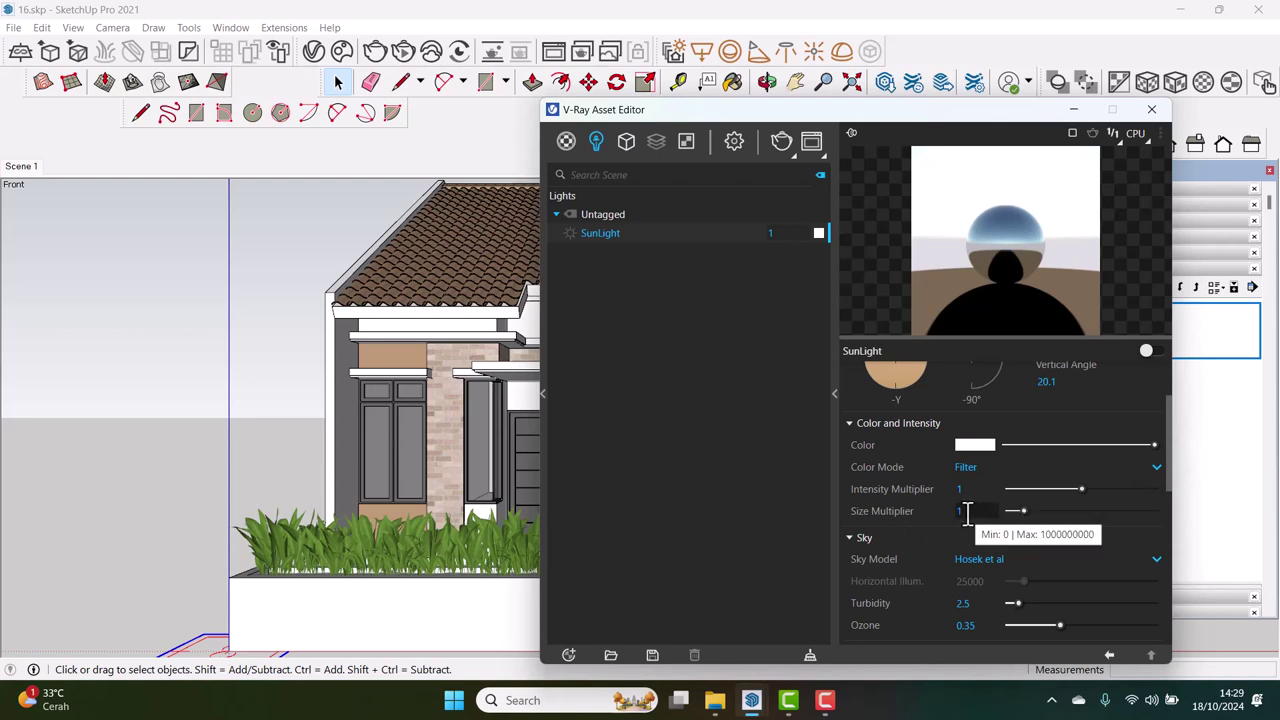
Set the sun's size multiplier to 10 and enable clouds in the sky
{"action": "left_click", "coordinate": [967, 511]}
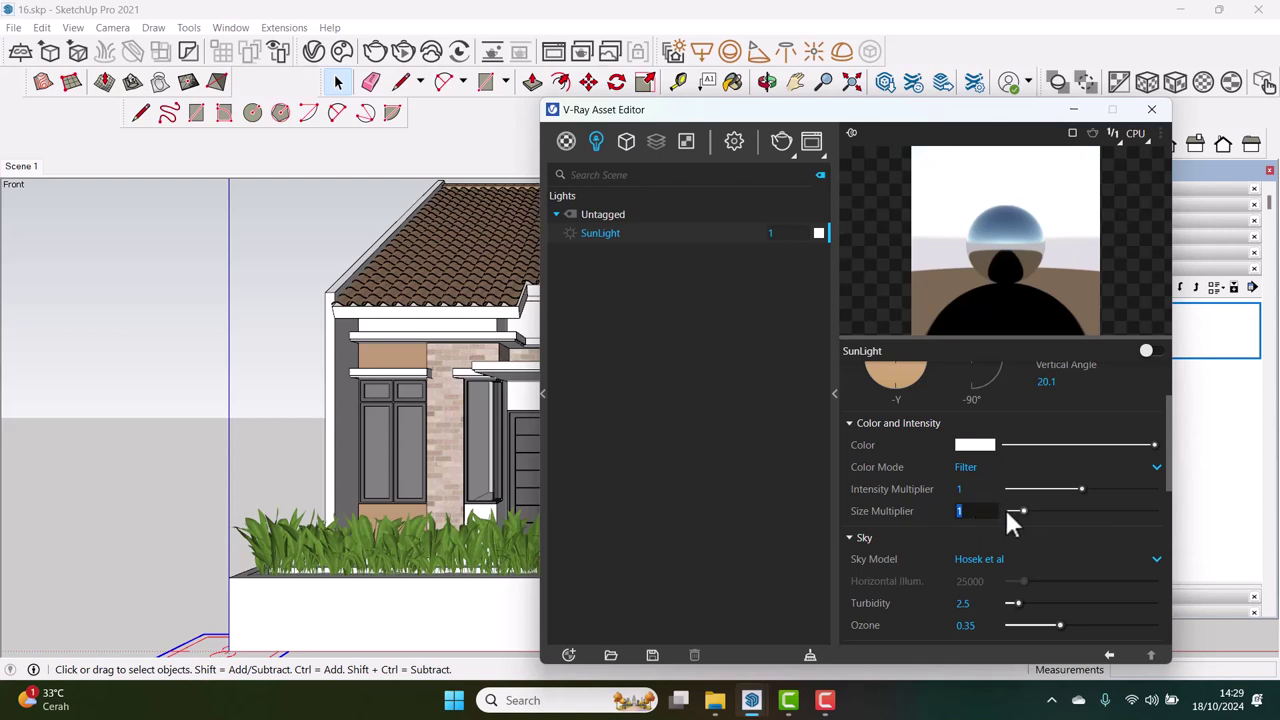
{"action": "type", "text": "10"}
{"action": "key", "text": "Return"}
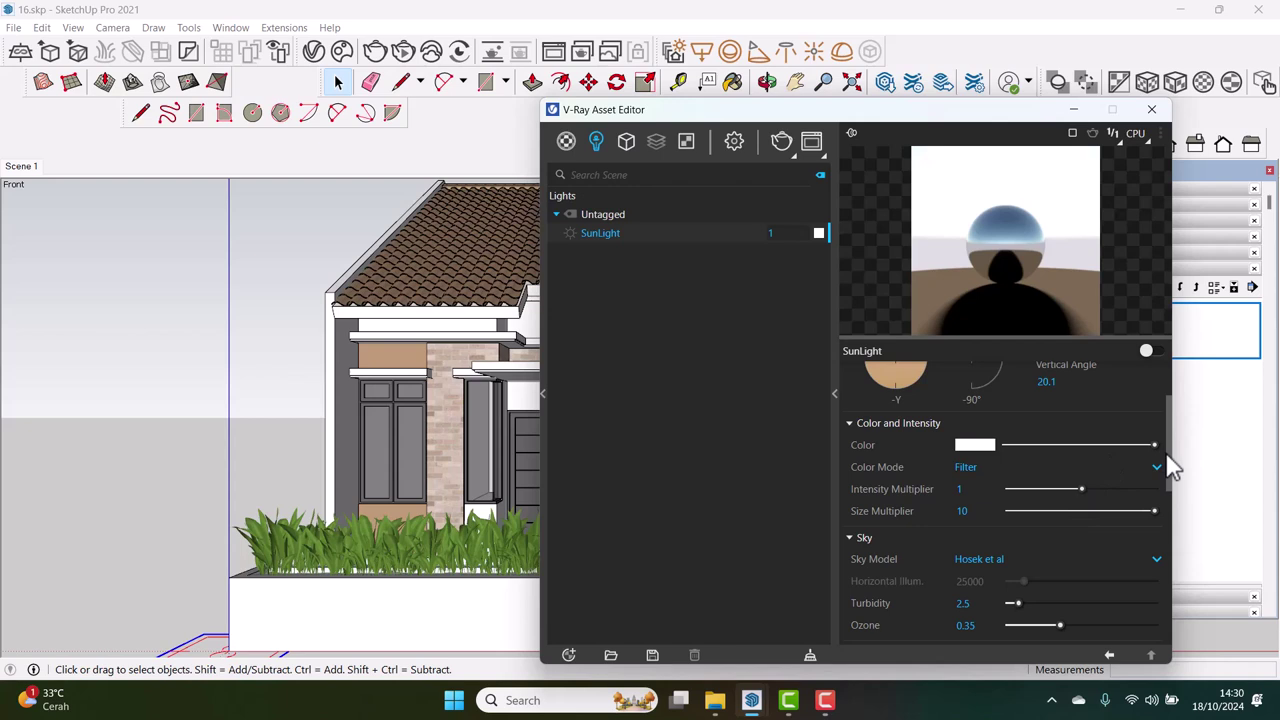
{"action": "mouse_move", "coordinate": [1172, 463]}
{"action": "left_mouse_down"}
{"action": "mouse_move", "coordinate": [1162, 559]}
{"action": "mouse_move", "coordinate": [1155, 513]}
{"action": "left_mouse_up"}
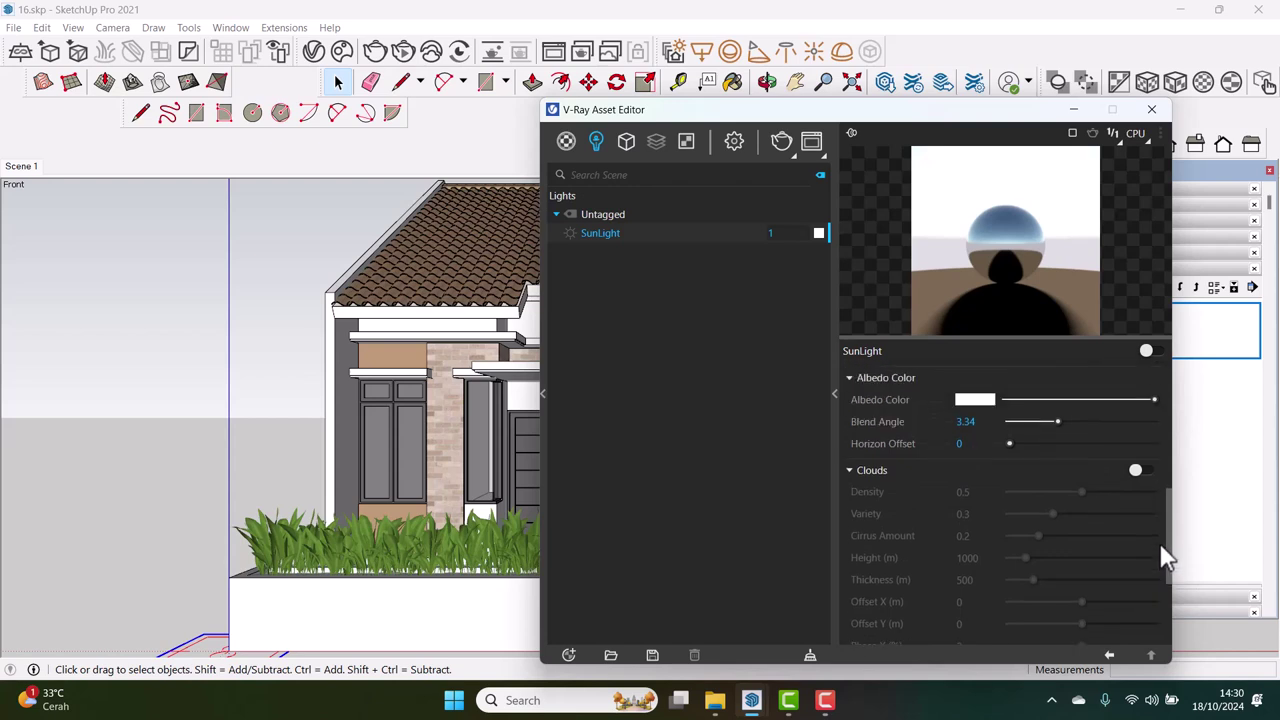
{"action": "left_click", "coordinate": [1142, 493]}
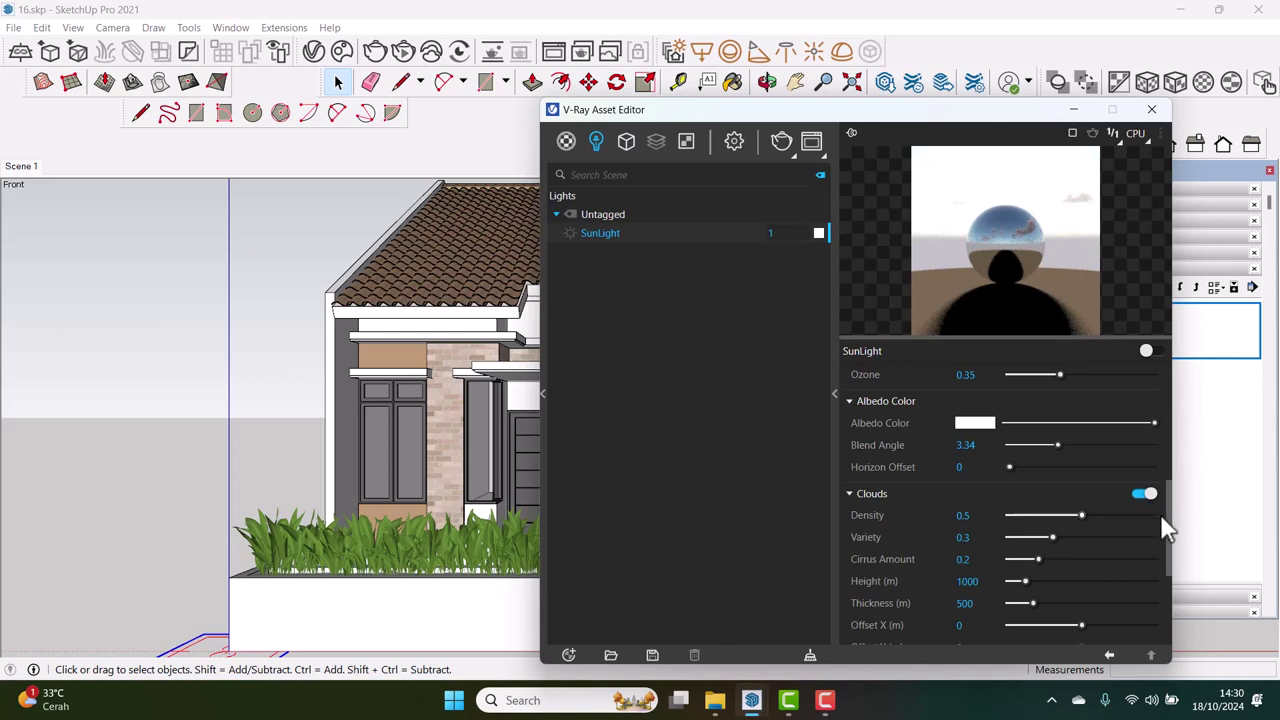
Turn the Custom Orientation dial so the sun sits at horizontal 150.8°, vertical 20.1°
{"action": "left_click_drag", "start_coordinate": [1172, 530], "coordinate": [1196, 410]}
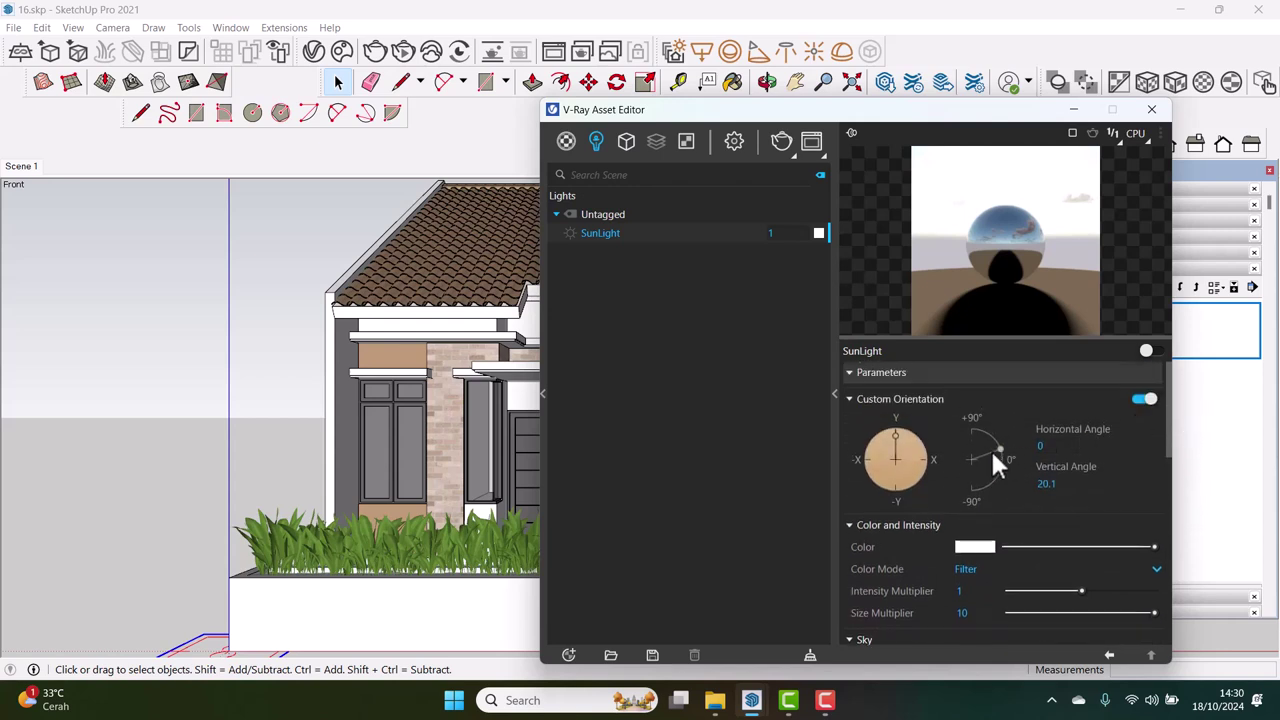
{"action": "left_click_drag", "start_coordinate": [895, 435], "coordinate": [909, 436]}
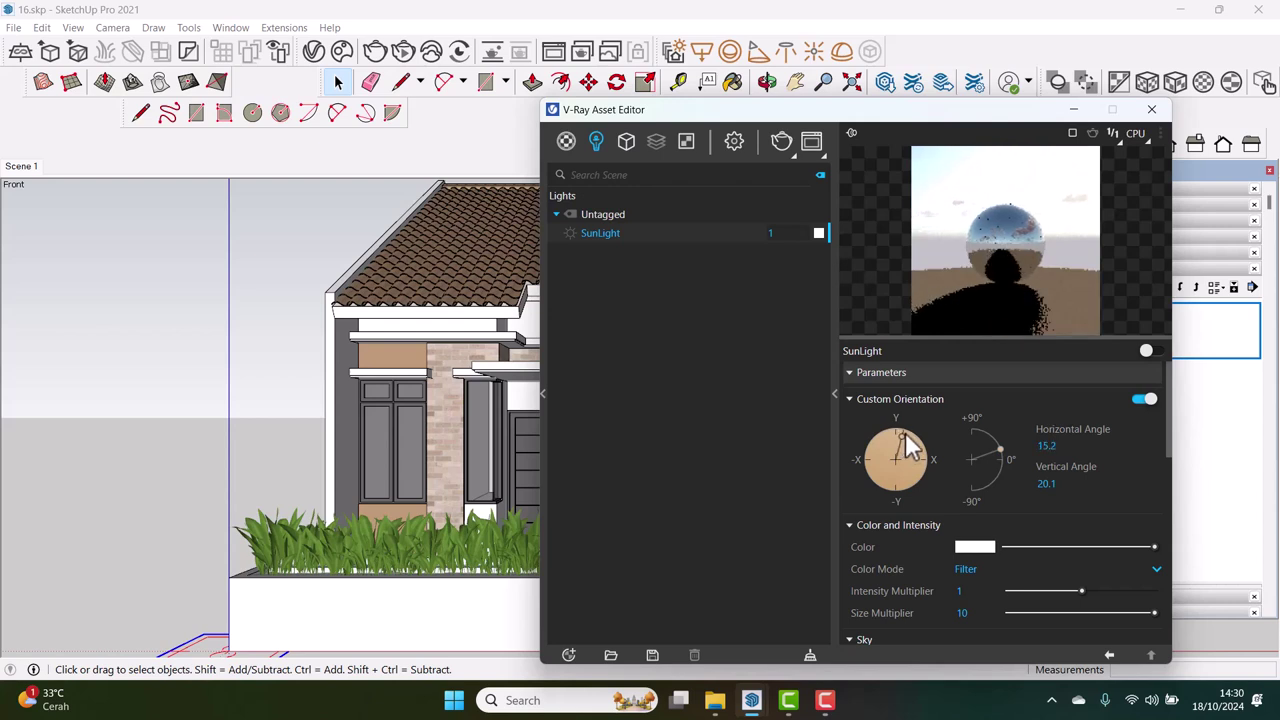
{"action": "mouse_move", "coordinate": [909, 435]}
{"action": "left_mouse_down"}
{"action": "mouse_move", "coordinate": [929, 463]}
{"action": "mouse_move", "coordinate": [914, 489]}
{"action": "left_mouse_up"}
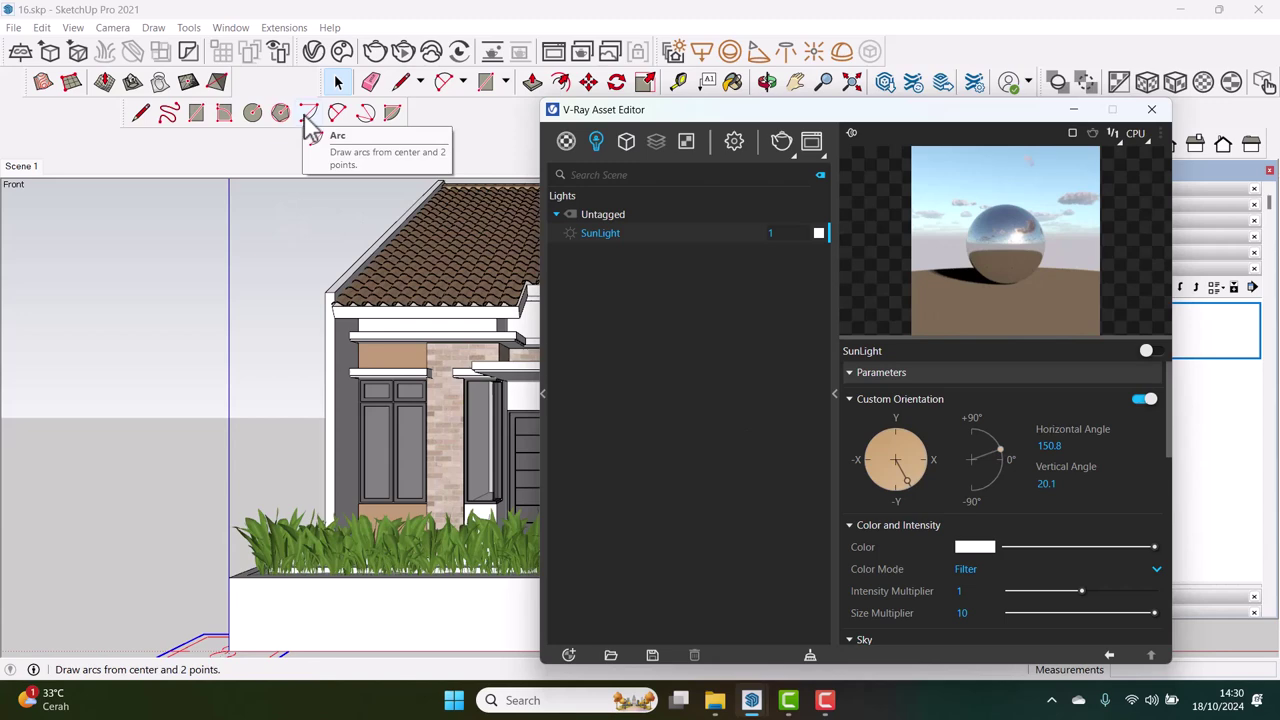
Start an interactive render, move the Frame Buffer aside, and set the sun's horizontal angle to 153.6°
{"action": "left_click", "coordinate": [400, 58]}
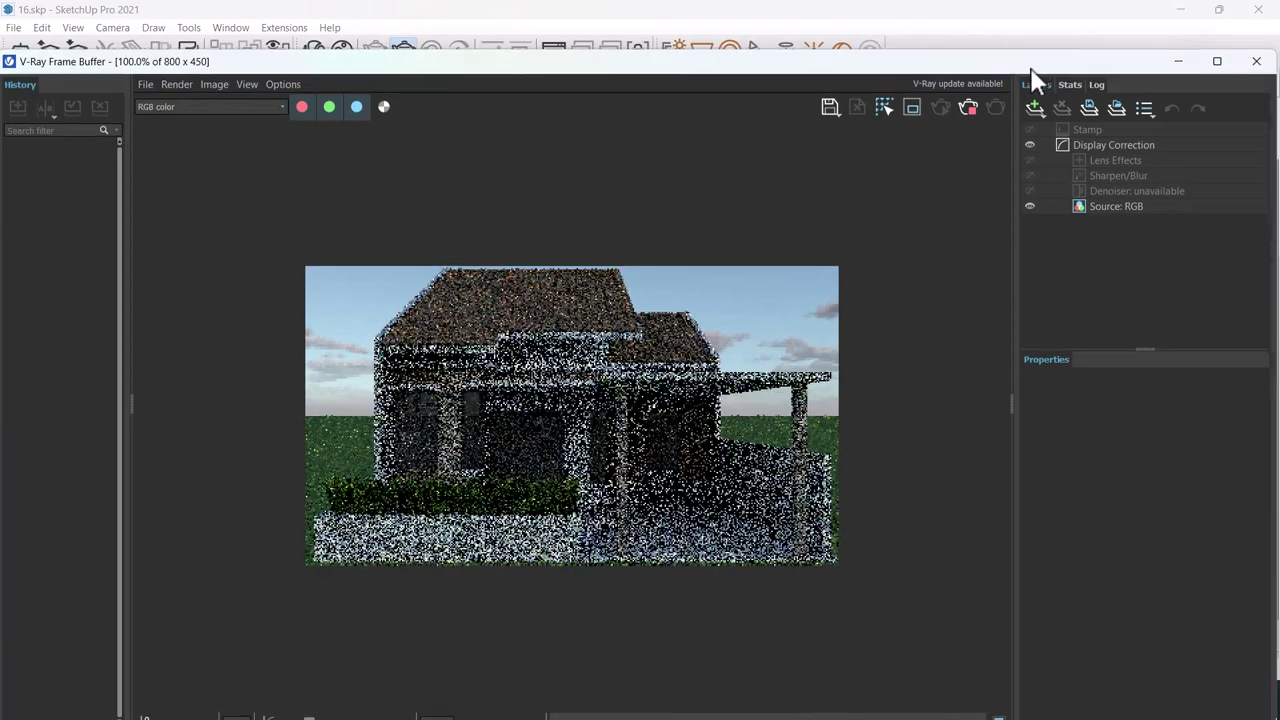
{"action": "left_click_drag", "start_coordinate": [1031, 70], "coordinate": [730, 114]}
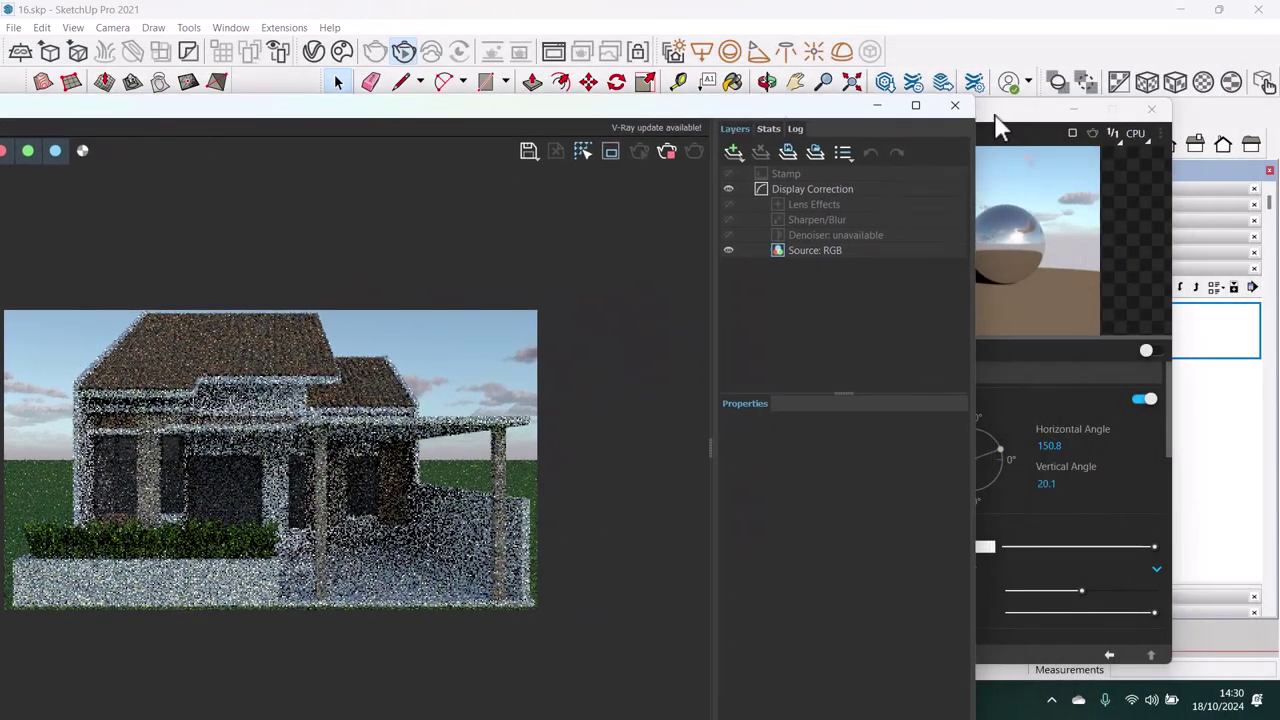
{"action": "left_click", "coordinate": [1000, 117]}
{"action": "scroll", "coordinate": [1005, 428], "scroll_direction": "down", "scroll_amount": 1}
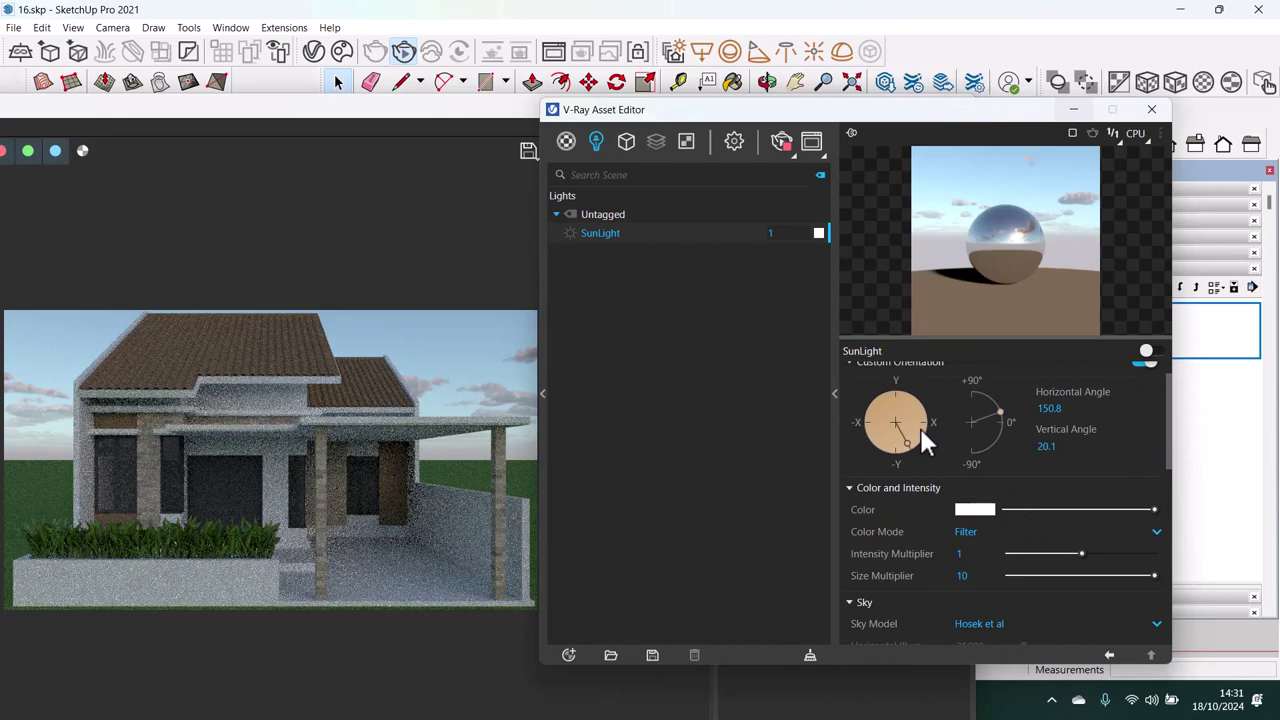
{"action": "left_click_drag", "start_coordinate": [909, 439], "coordinate": [906, 442]}
{"action": "left_click", "coordinate": [789, 235]}
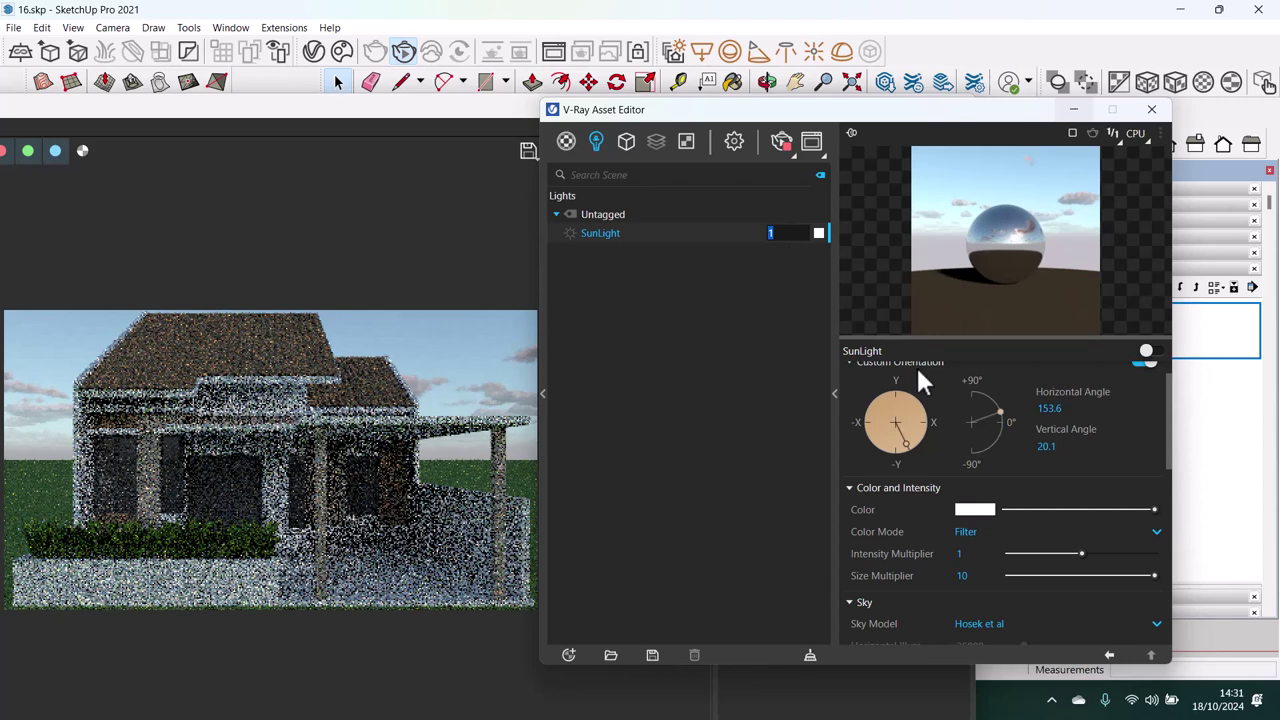
Lower the sun's intensity multiplier from 20 to 5, then to 2
{"action": "left_click", "coordinate": [963, 557]}
{"action": "type", "text": "20"}
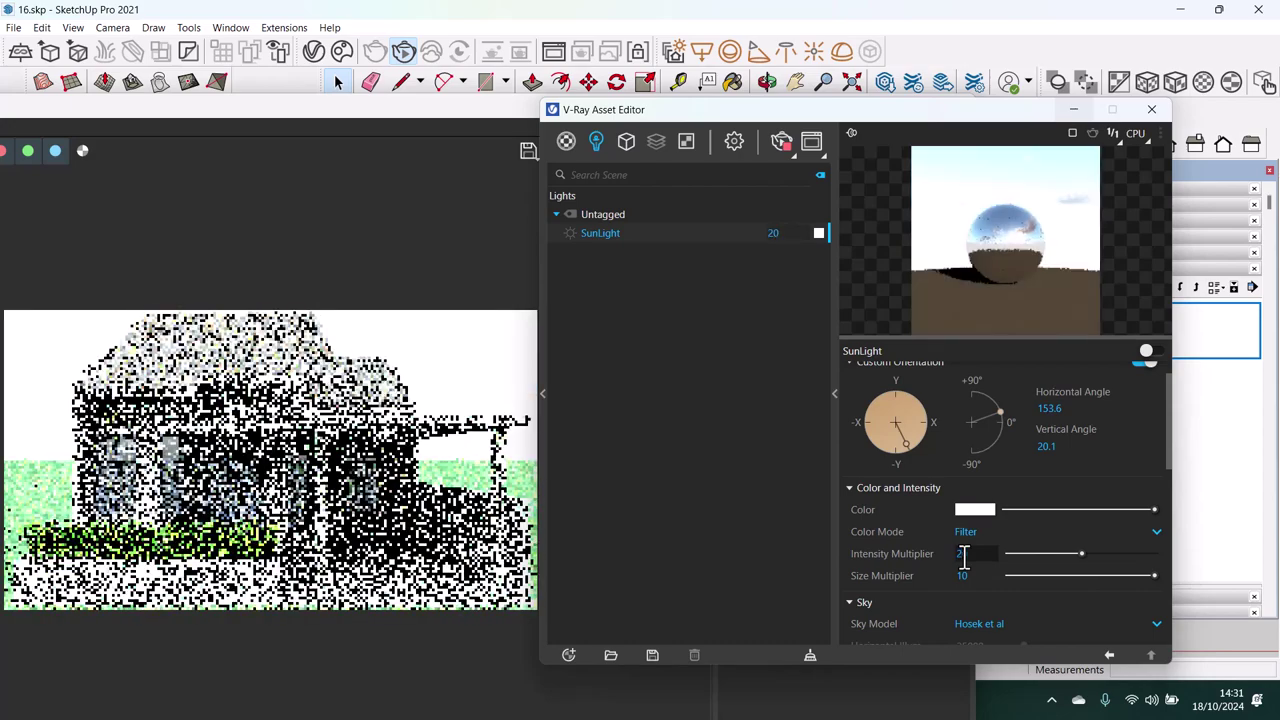
{"action": "double_click", "coordinate": [980, 556]}
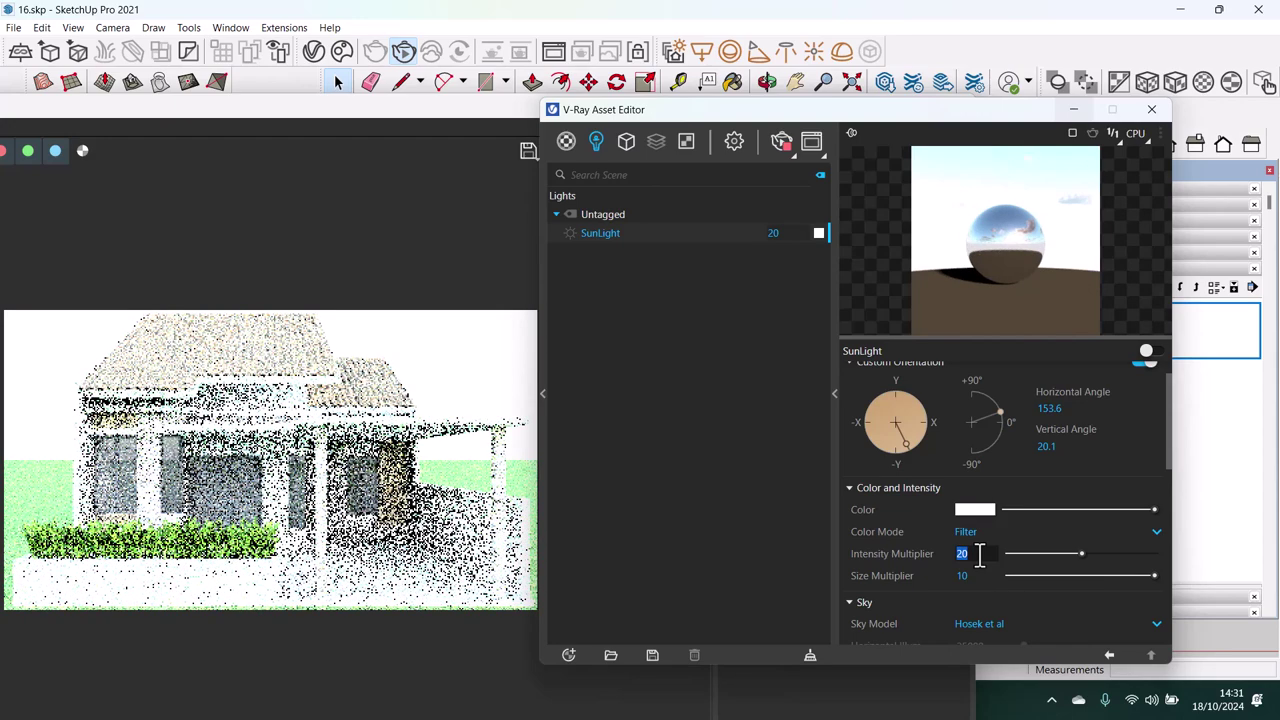
{"action": "type", "text": "5"}
{"action": "key", "text": "Return"}
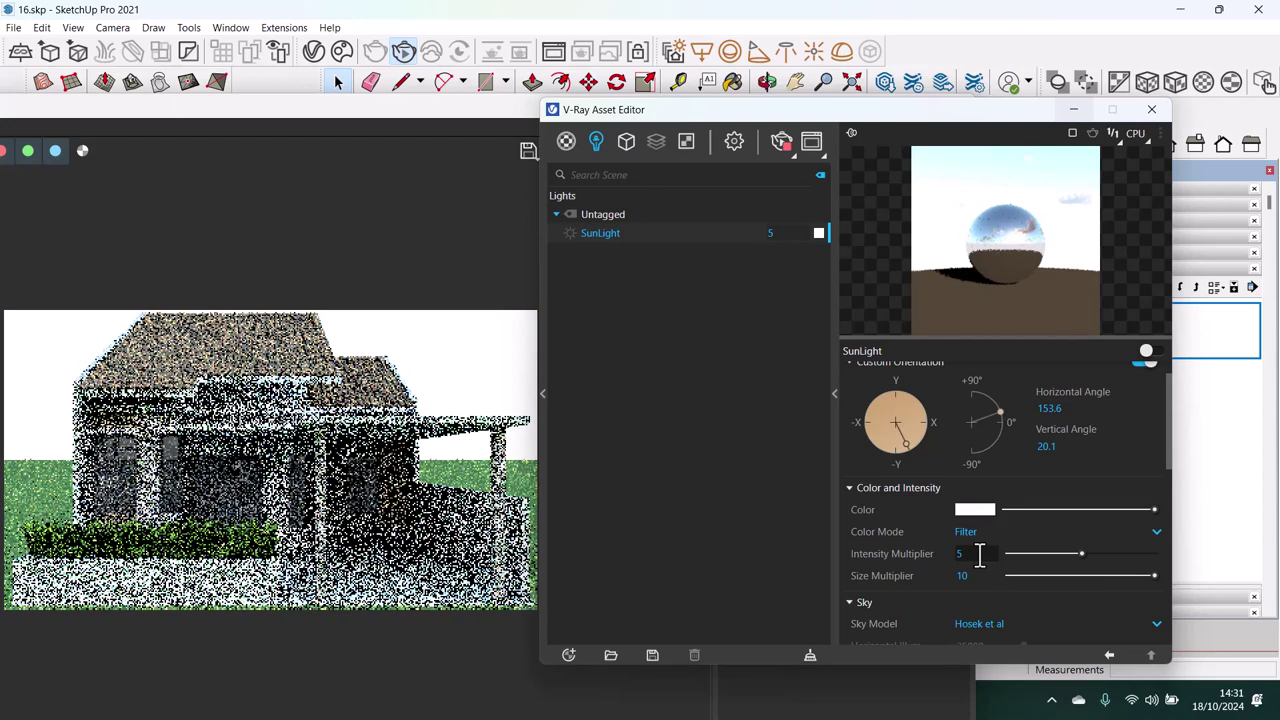
{"action": "double_click", "coordinate": [980, 556]}
{"action": "type", "text": "2"}
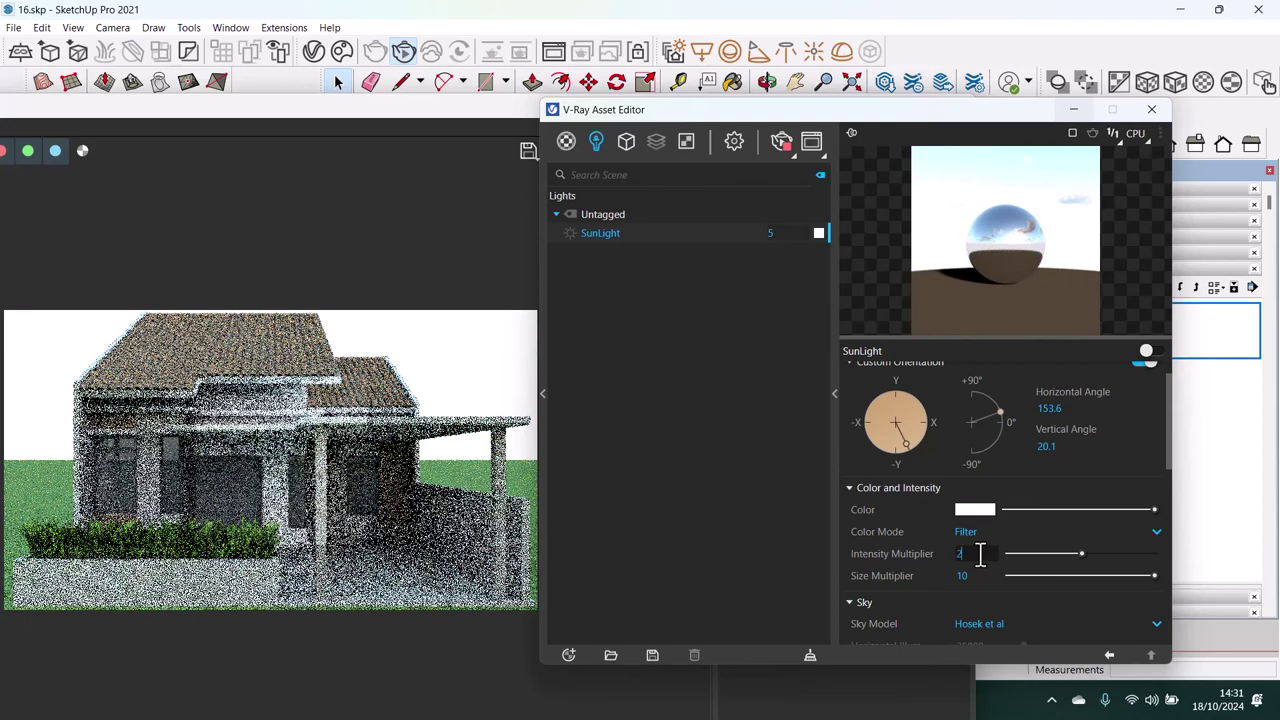
{"action": "key", "text": "Return"}
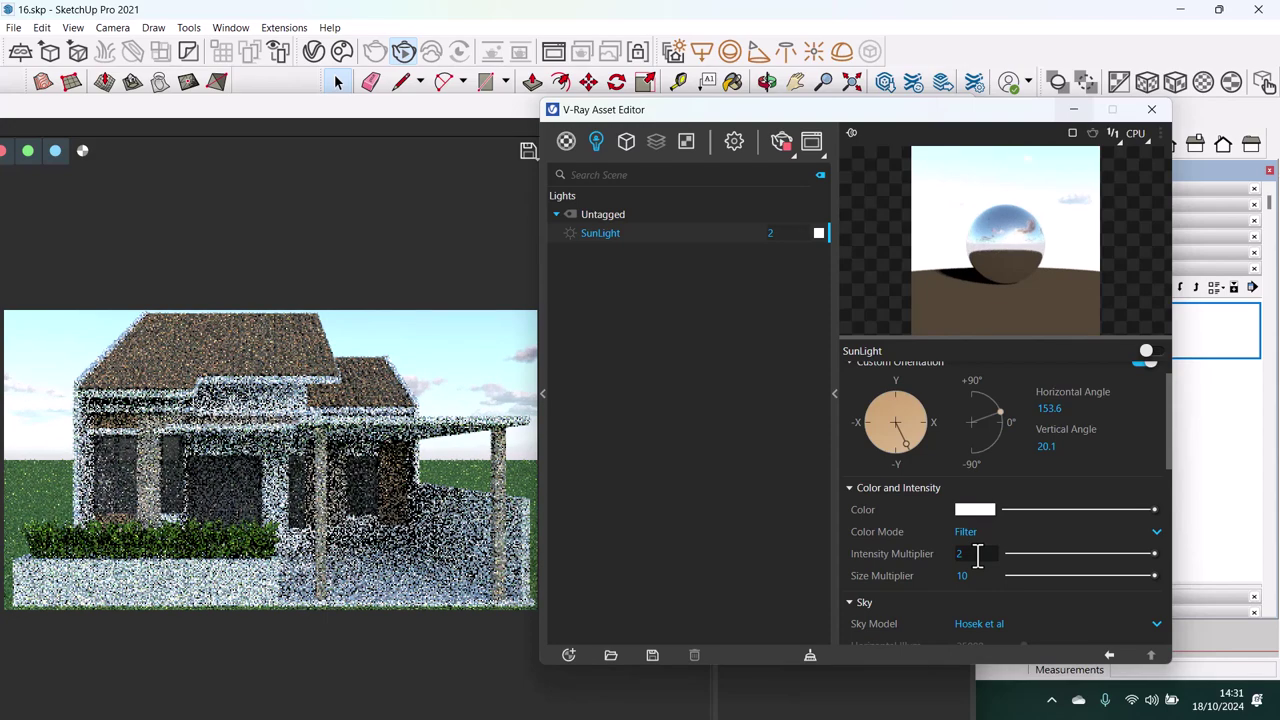
Swing the orientation dial round until the sun's horizontal angle reads 189.2° at vertical 20.1°
{"action": "left_click_drag", "start_coordinate": [908, 443], "coordinate": [914, 429]}
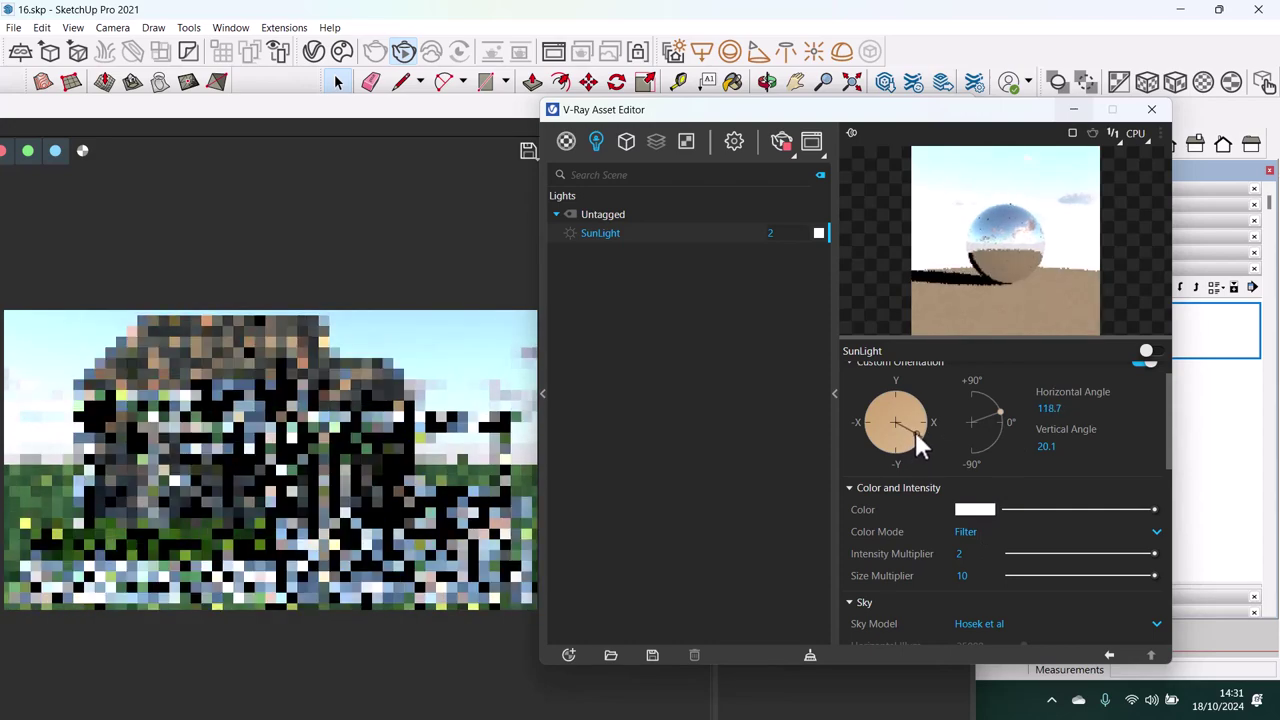
{"action": "left_click_drag", "start_coordinate": [916, 430], "coordinate": [917, 410]}
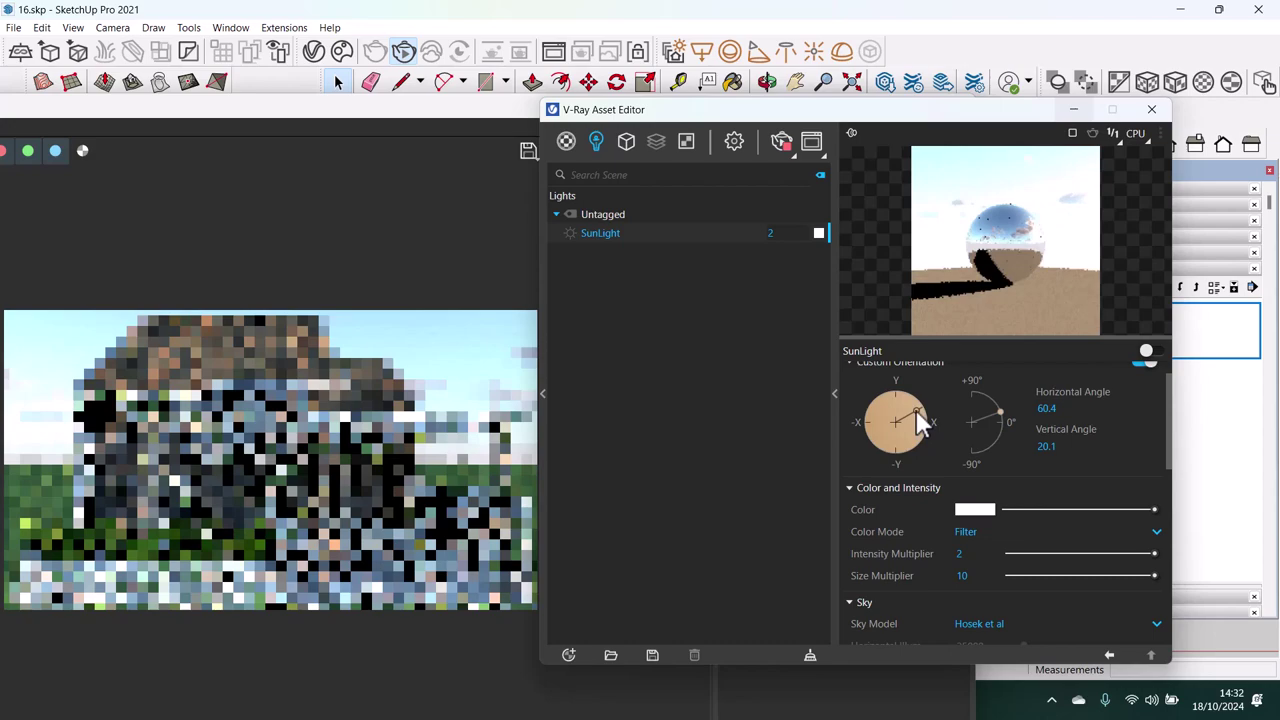
{"action": "left_click_drag", "start_coordinate": [917, 412], "coordinate": [910, 402]}
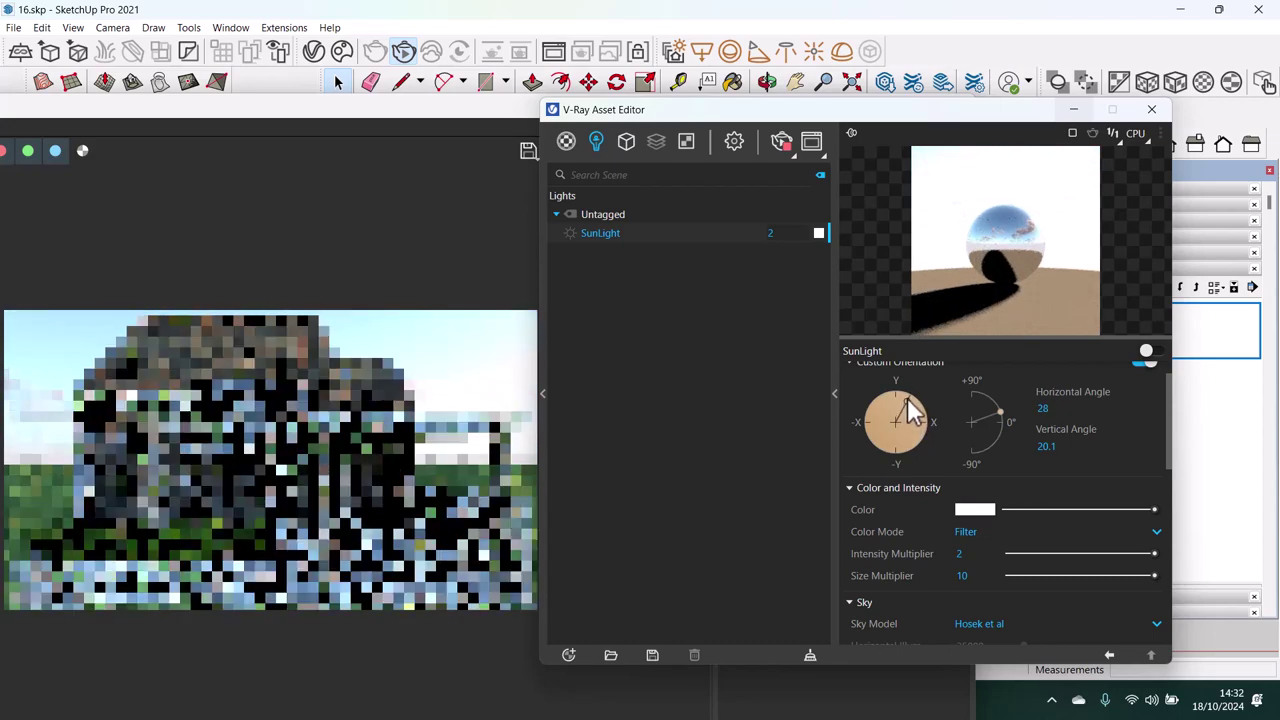
{"action": "left_click_drag", "start_coordinate": [910, 410], "coordinate": [903, 408]}
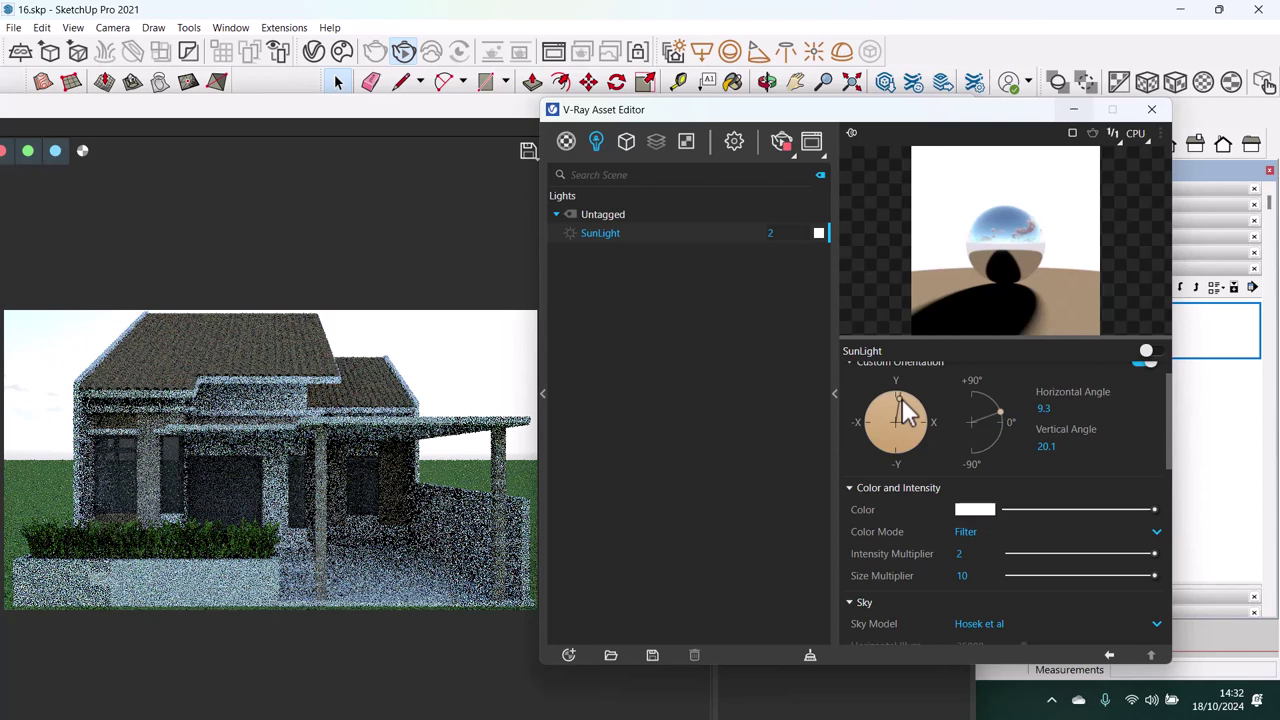
{"action": "left_click_drag", "start_coordinate": [900, 396], "coordinate": [909, 405]}
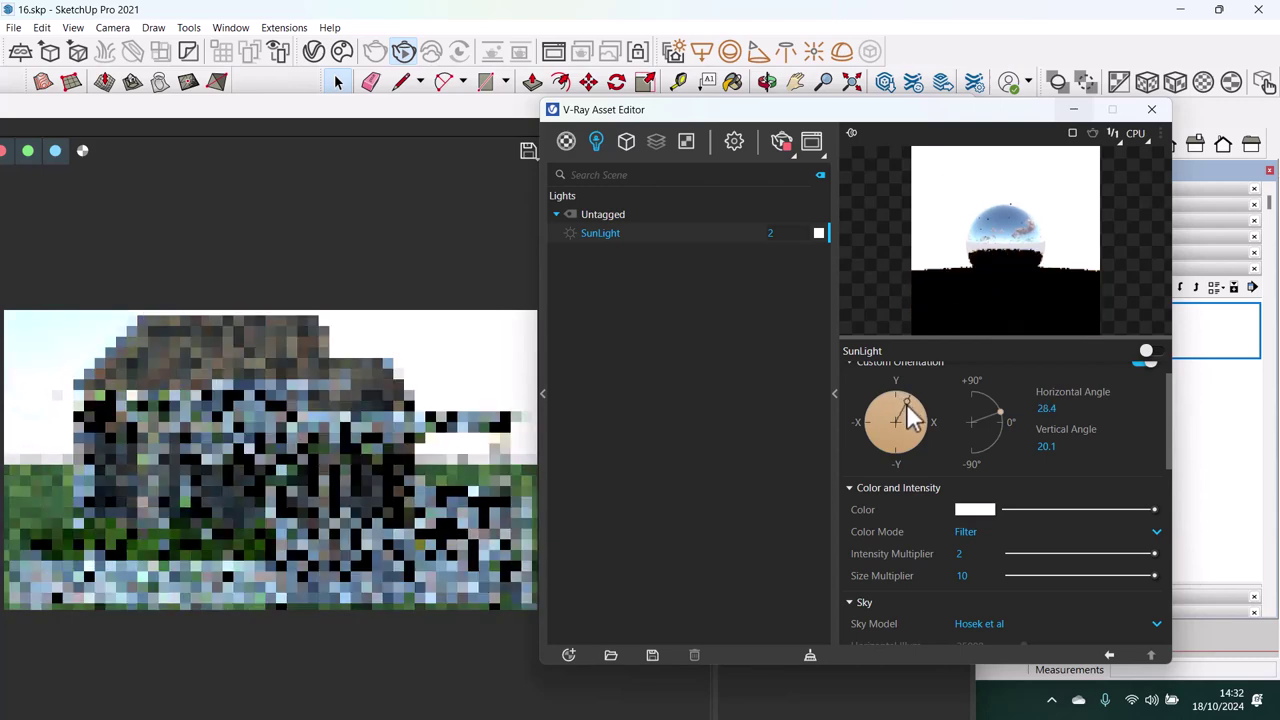
{"action": "left_click_drag", "start_coordinate": [909, 406], "coordinate": [912, 438]}
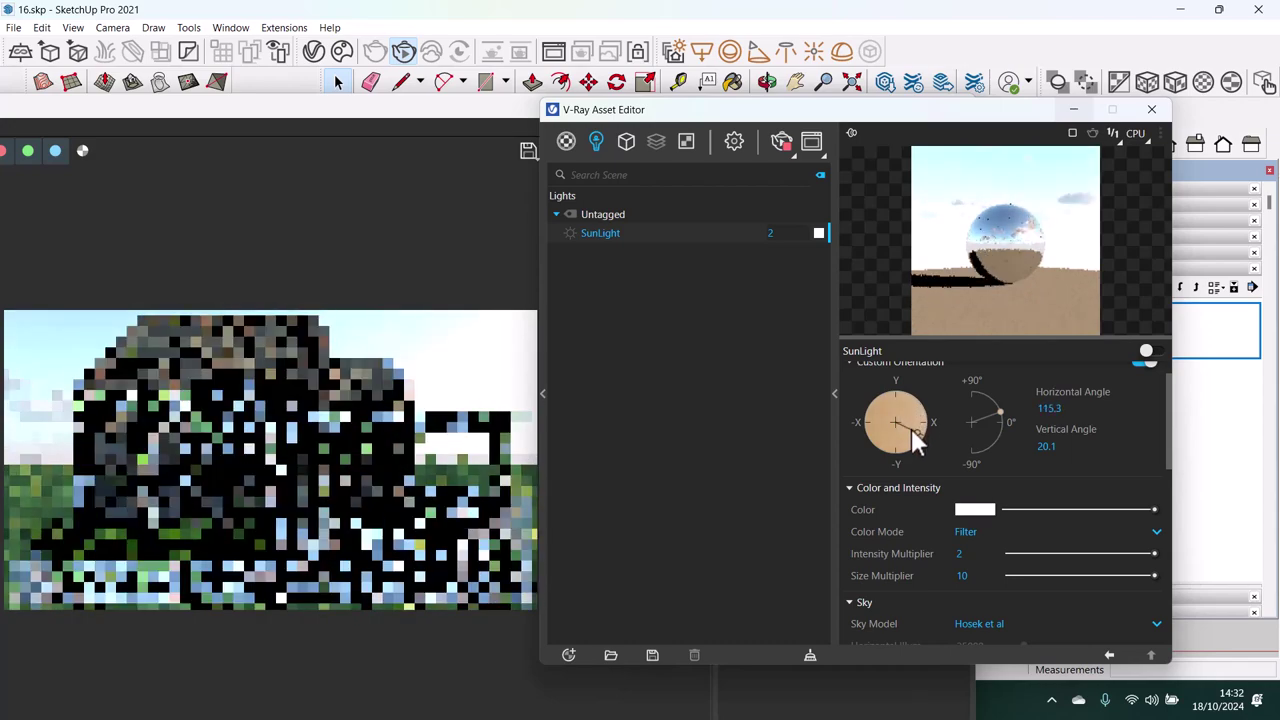
{"action": "left_click_drag", "start_coordinate": [912, 436], "coordinate": [899, 464]}
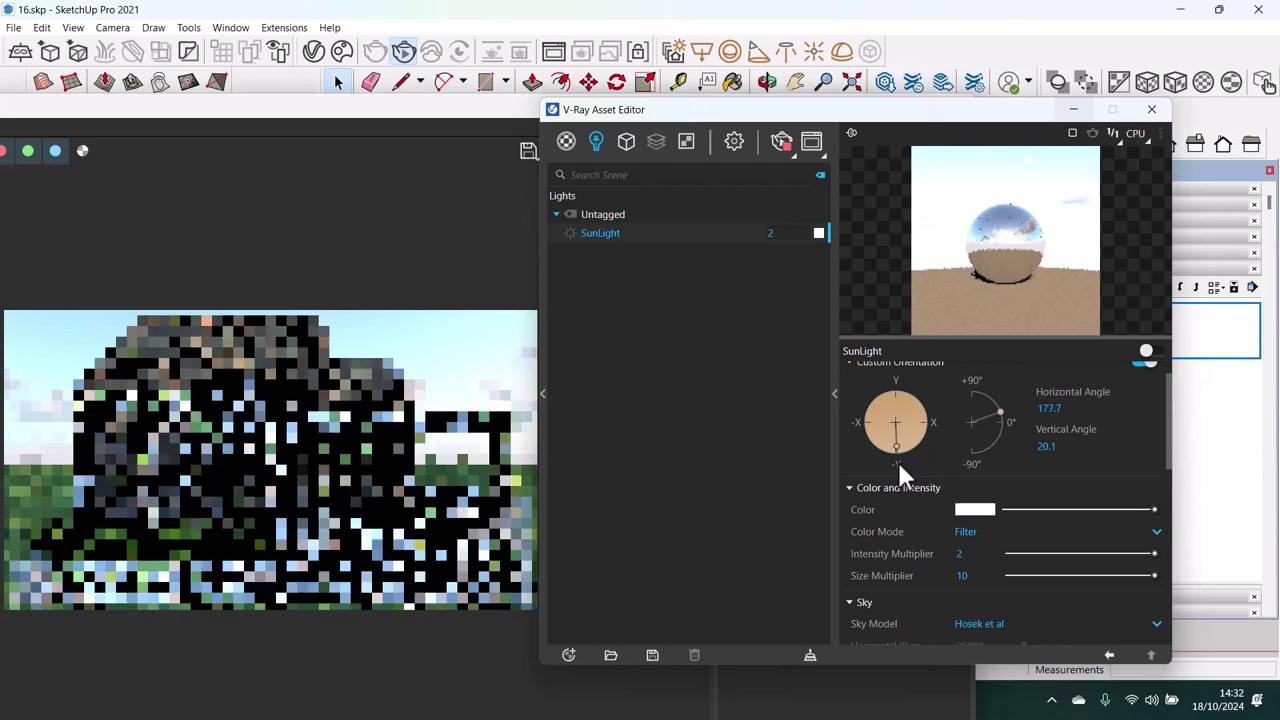
{"action": "left_click_drag", "start_coordinate": [897, 459], "coordinate": [888, 460]}
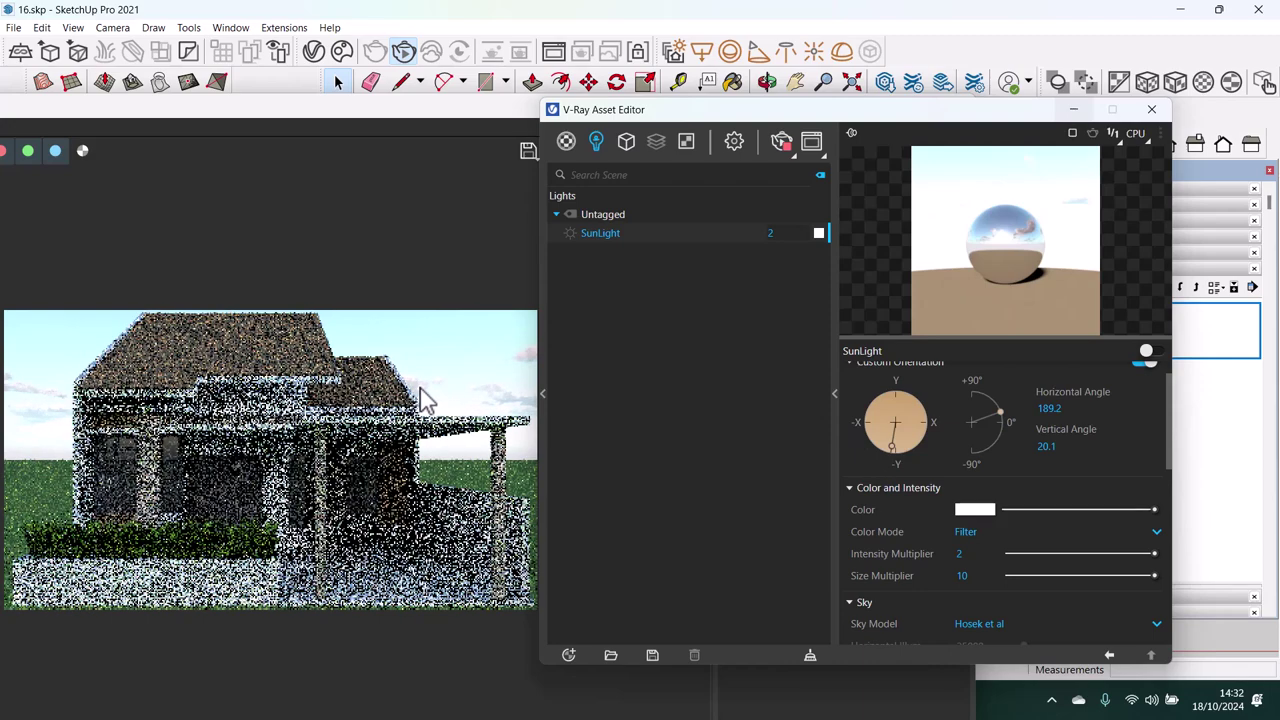
{"action": "left_click", "coordinate": [360, 115]}
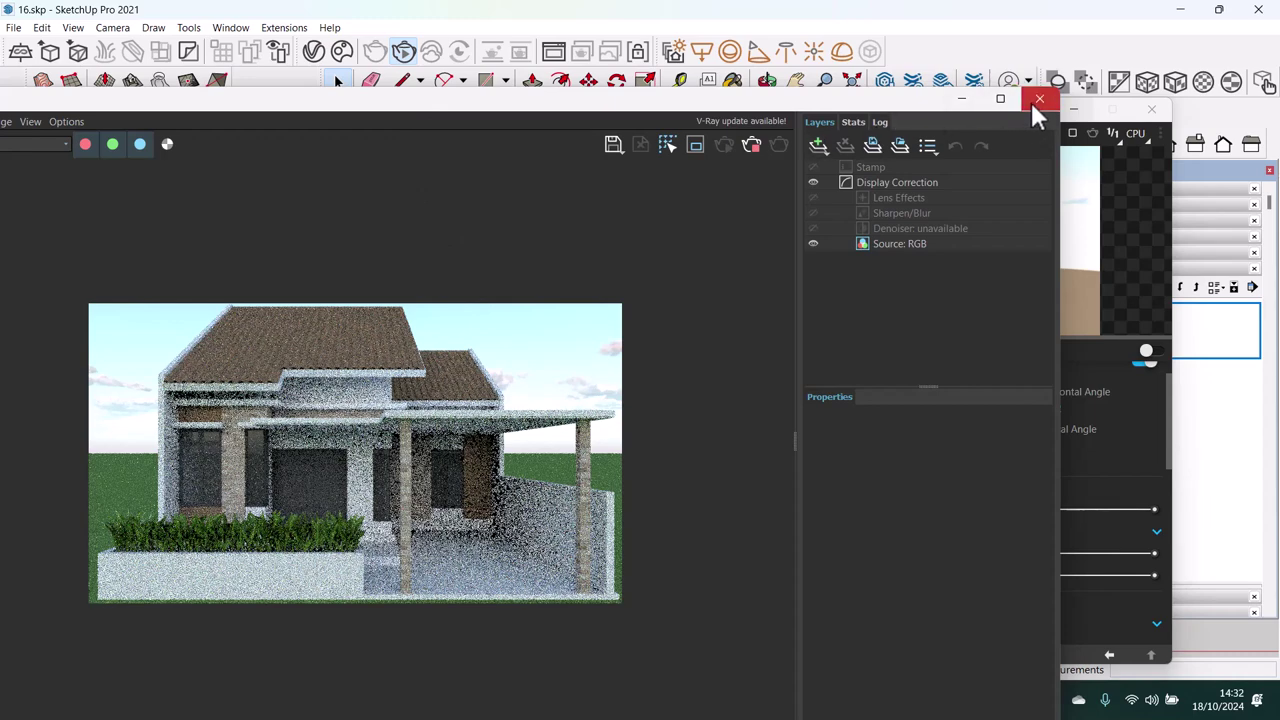
Review the noisy test render, then send the Frame Buffer behind the house model
{"action": "left_click", "coordinate": [405, 52]}
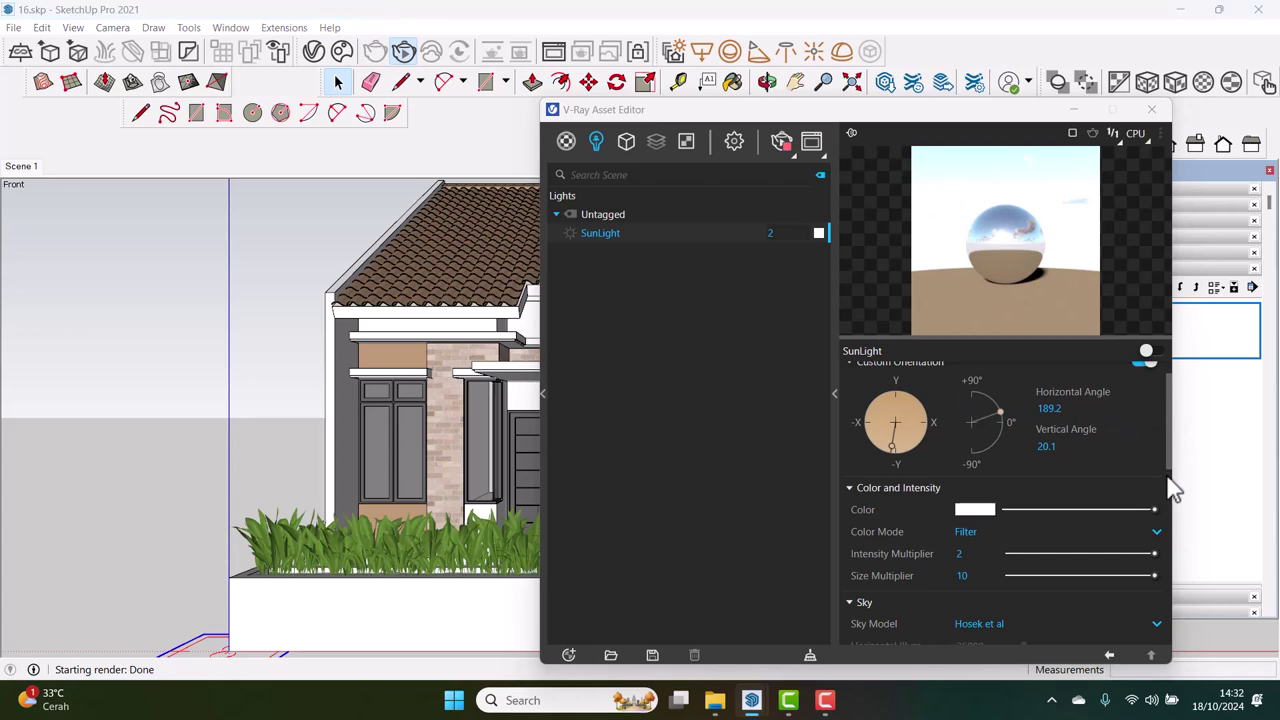
{"action": "scroll", "coordinate": [1156, 448], "scroll_direction": "down", "scroll_amount": 3}
Toggle the interactive render on and off, and switch the clouds off and back on
{"action": "left_click", "coordinate": [406, 60]}
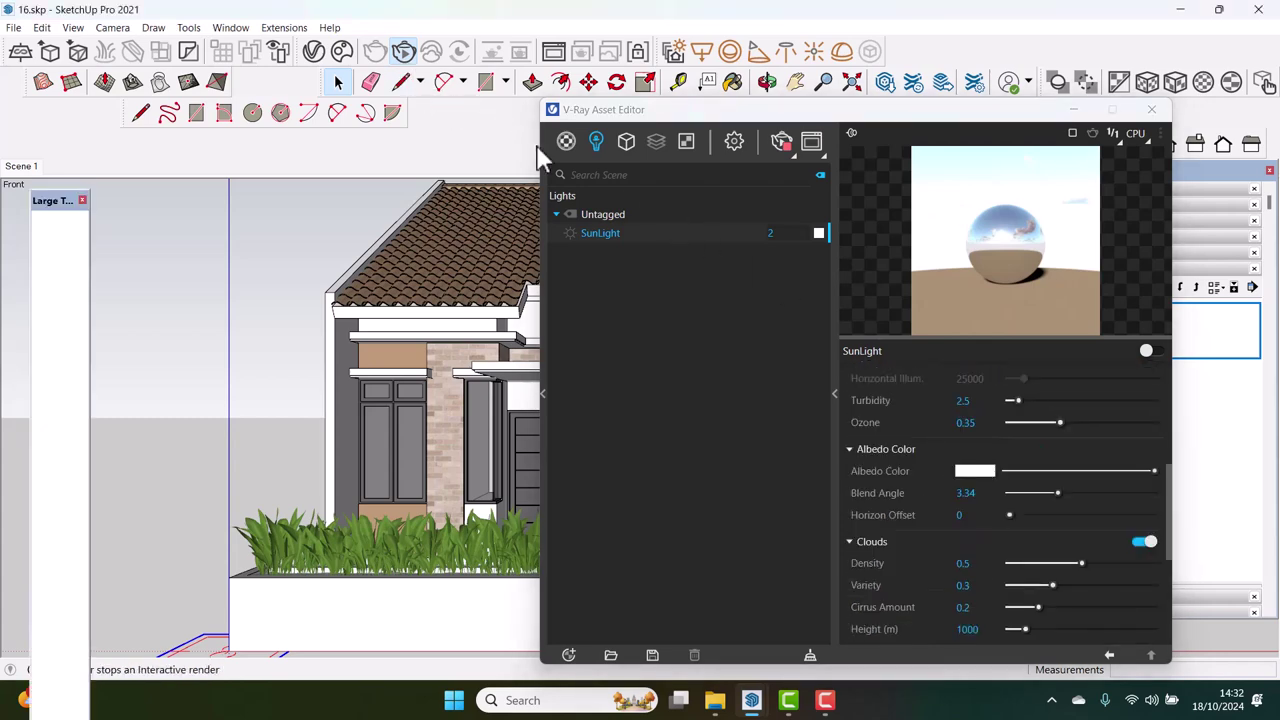
{"action": "left_click", "coordinate": [406, 52]}
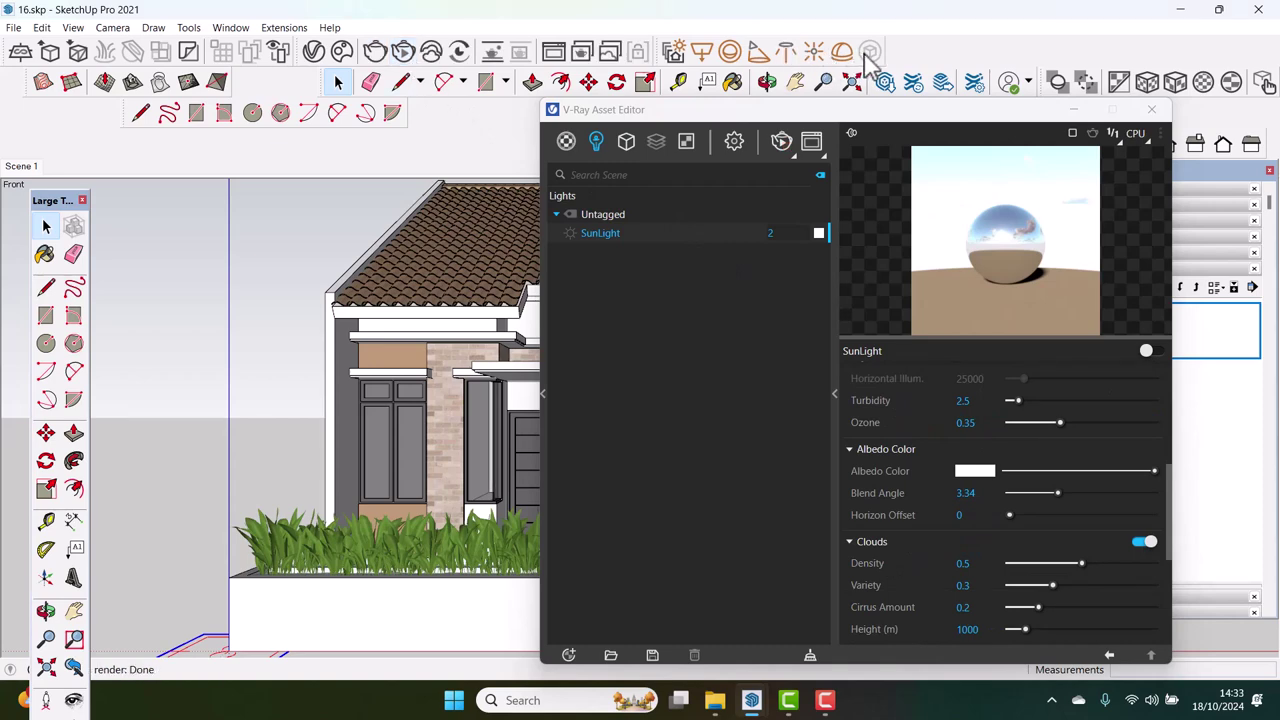
{"action": "left_click_drag", "start_coordinate": [1169, 506], "coordinate": [1171, 526]}
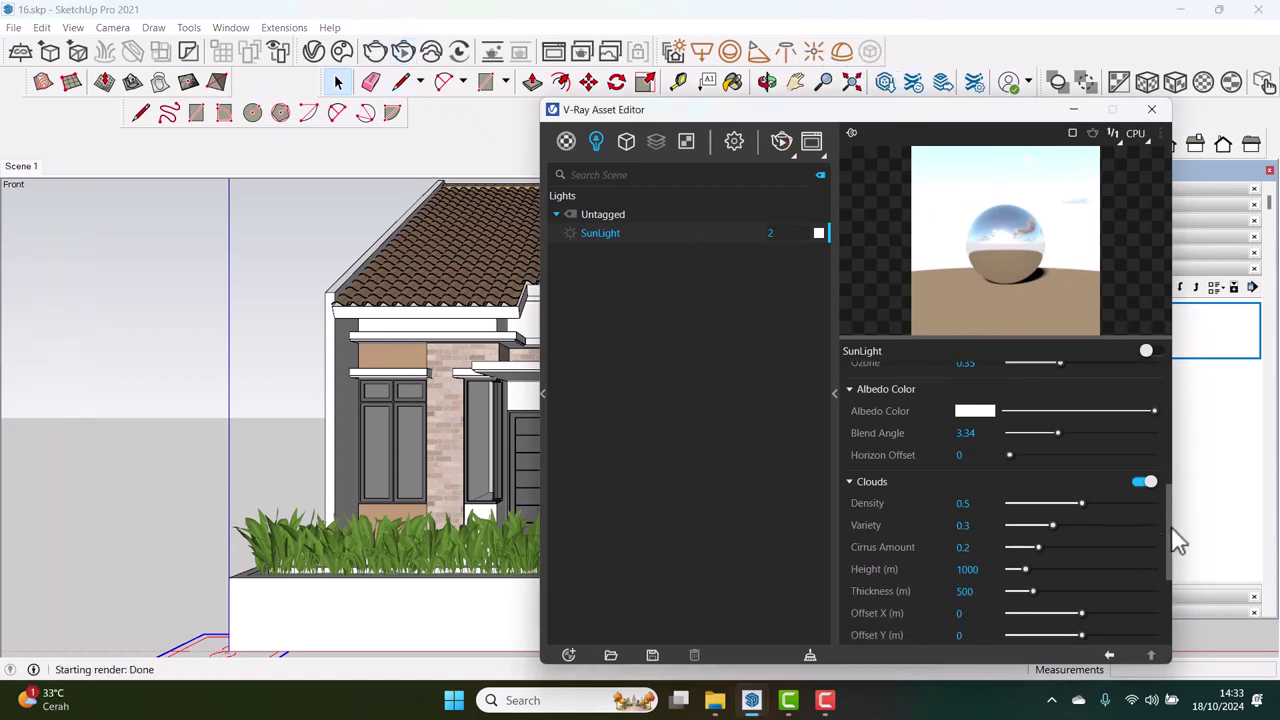
{"action": "left_click", "coordinate": [1139, 483]}
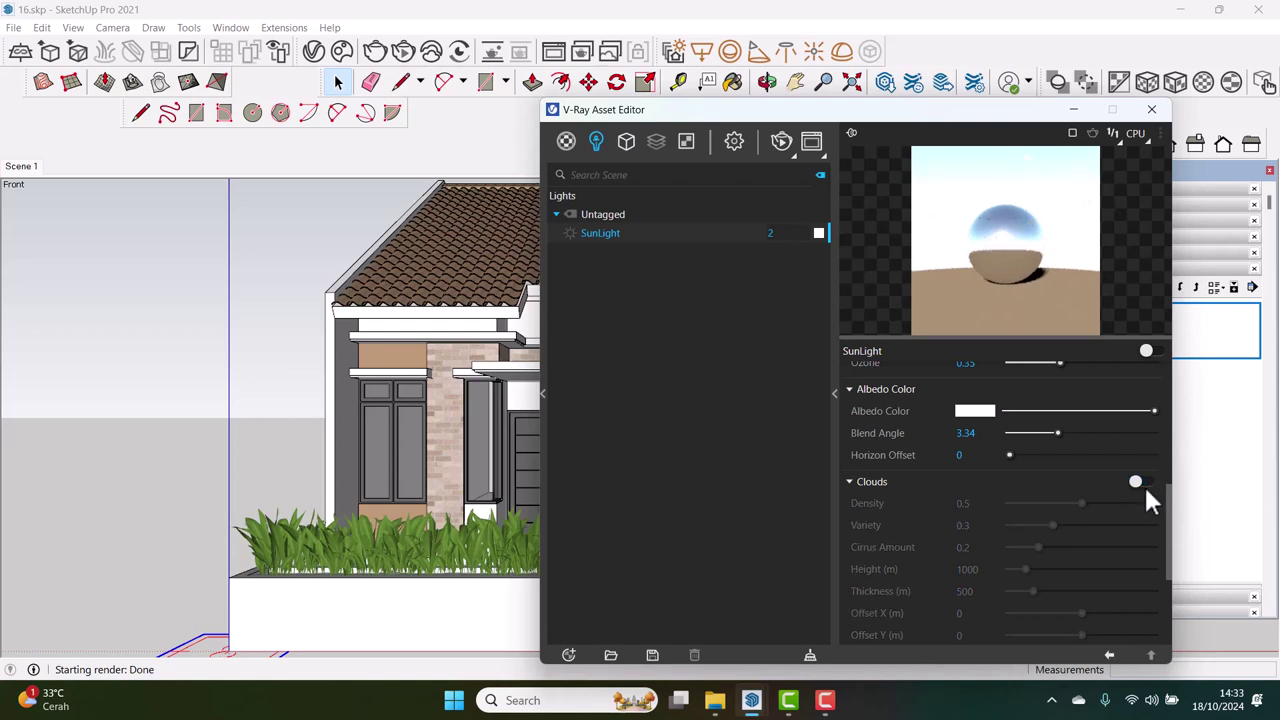
{"action": "left_click", "coordinate": [1145, 482]}
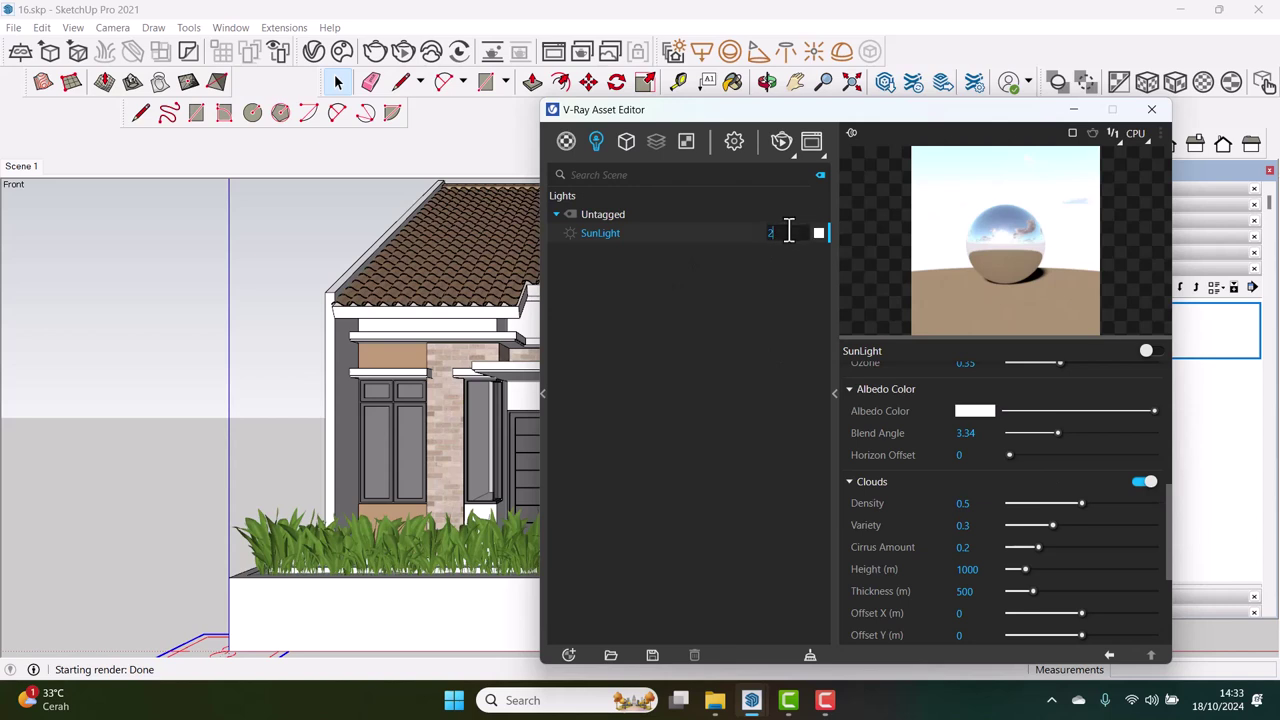
{"action": "left_click_drag", "start_coordinate": [1170, 514], "coordinate": [1192, 441]}
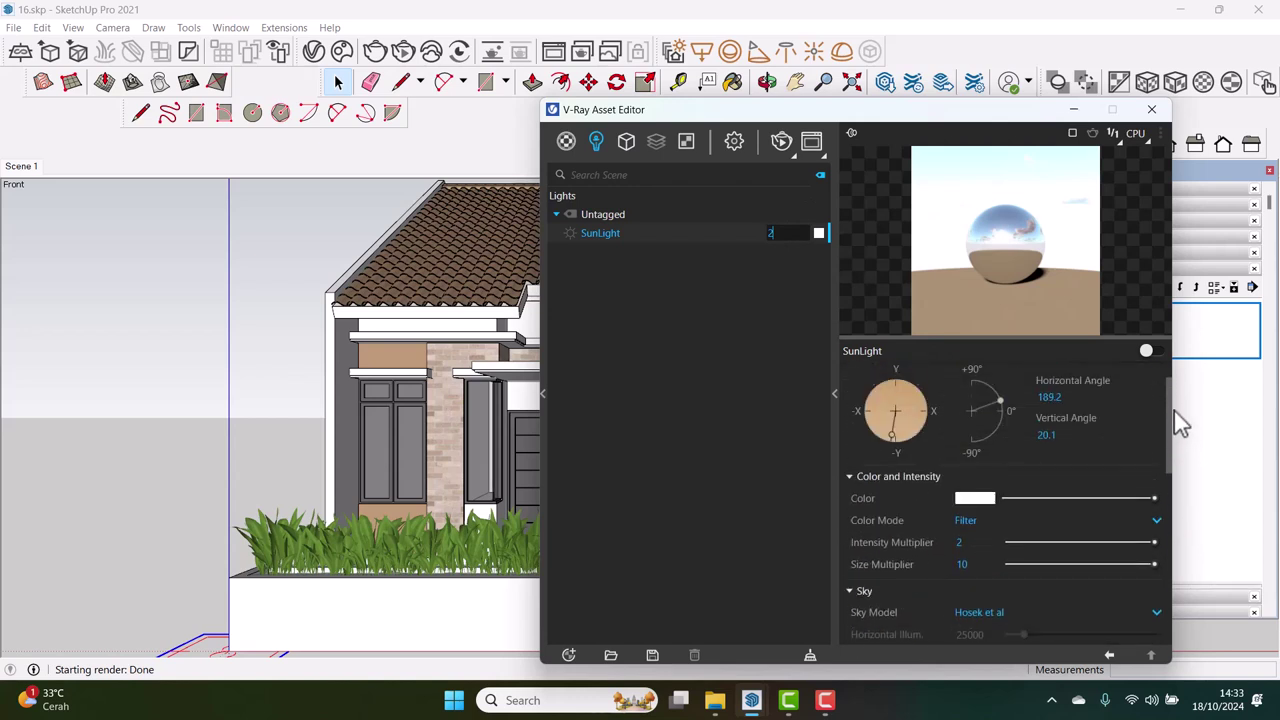
Set the sun's intensity multiplier to 1, after briefly trying 3
{"action": "left_click", "coordinate": [962, 491]}
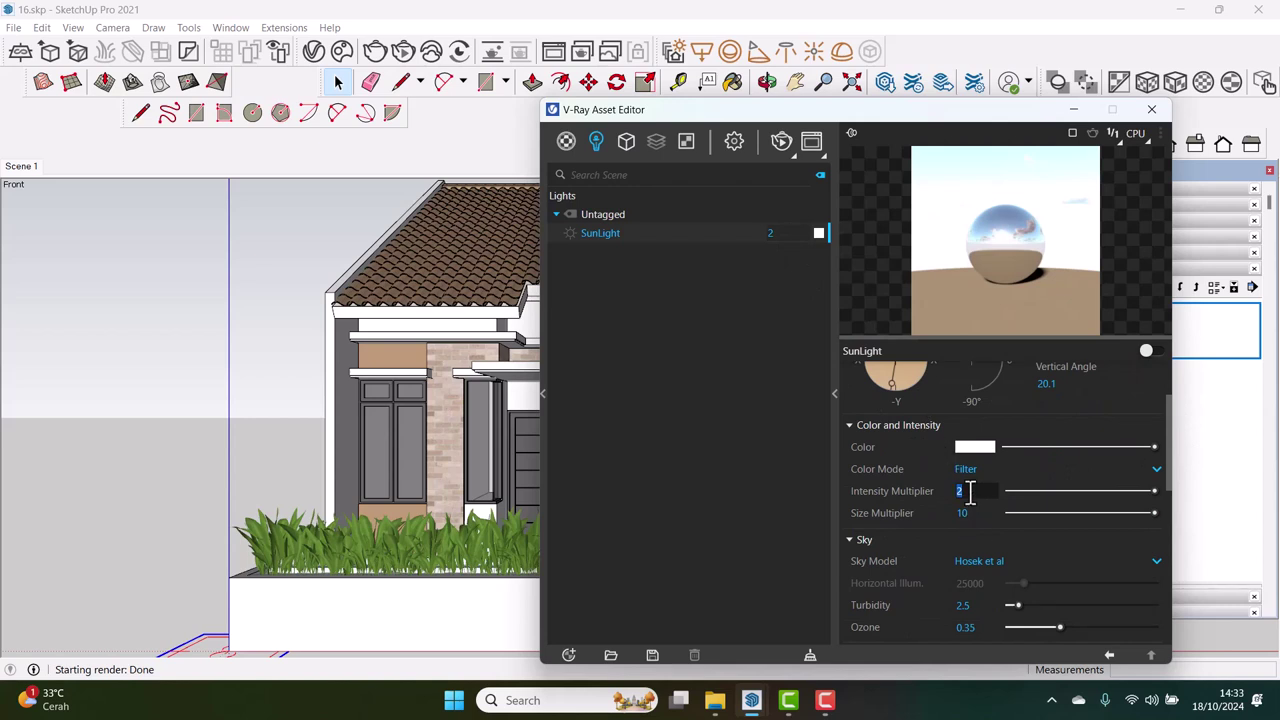
{"action": "type", "text": "3"}
{"action": "key", "text": "Return"}
{"action": "double_click", "coordinate": [969, 491]}
{"action": "type", "text": "1"}
{"action": "key", "text": "Return"}
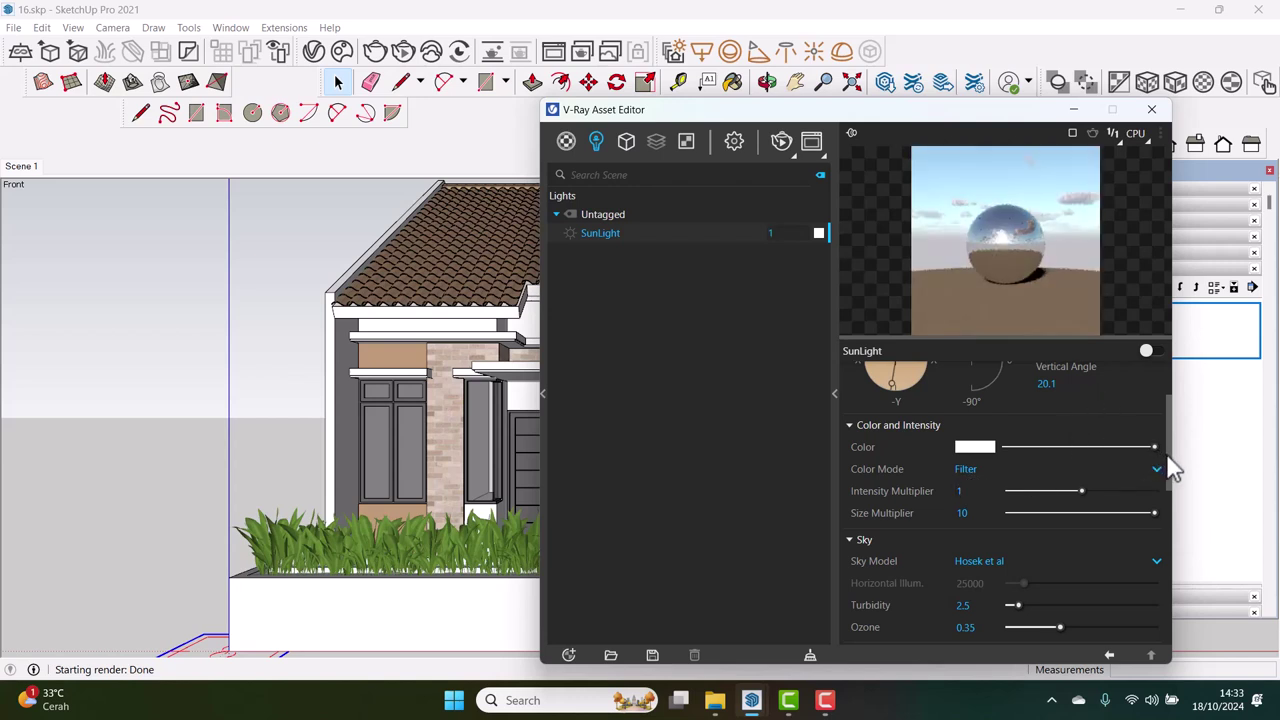
{"action": "left_click_drag", "start_coordinate": [1169, 462], "coordinate": [1169, 542]}
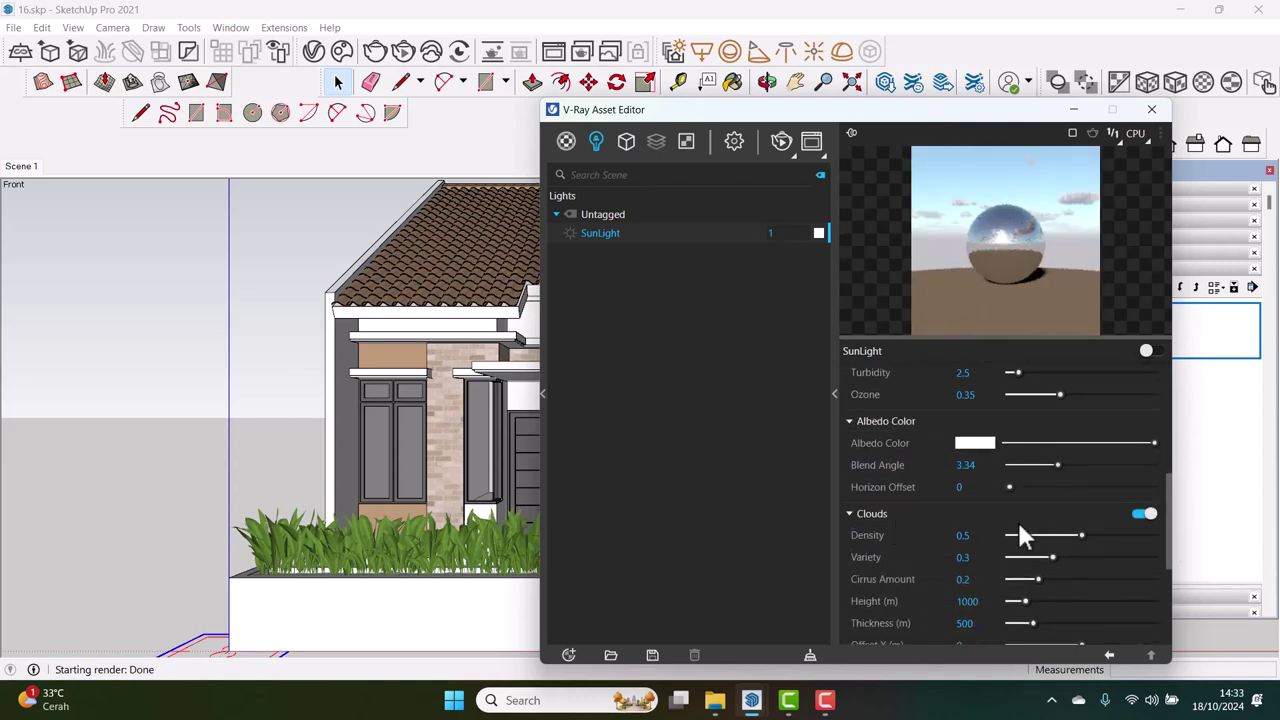
Re-toggle the clouds, reduce cloud variety to 0.25 and raise the cirrus amount slightly
{"action": "left_click", "coordinate": [1145, 518]}
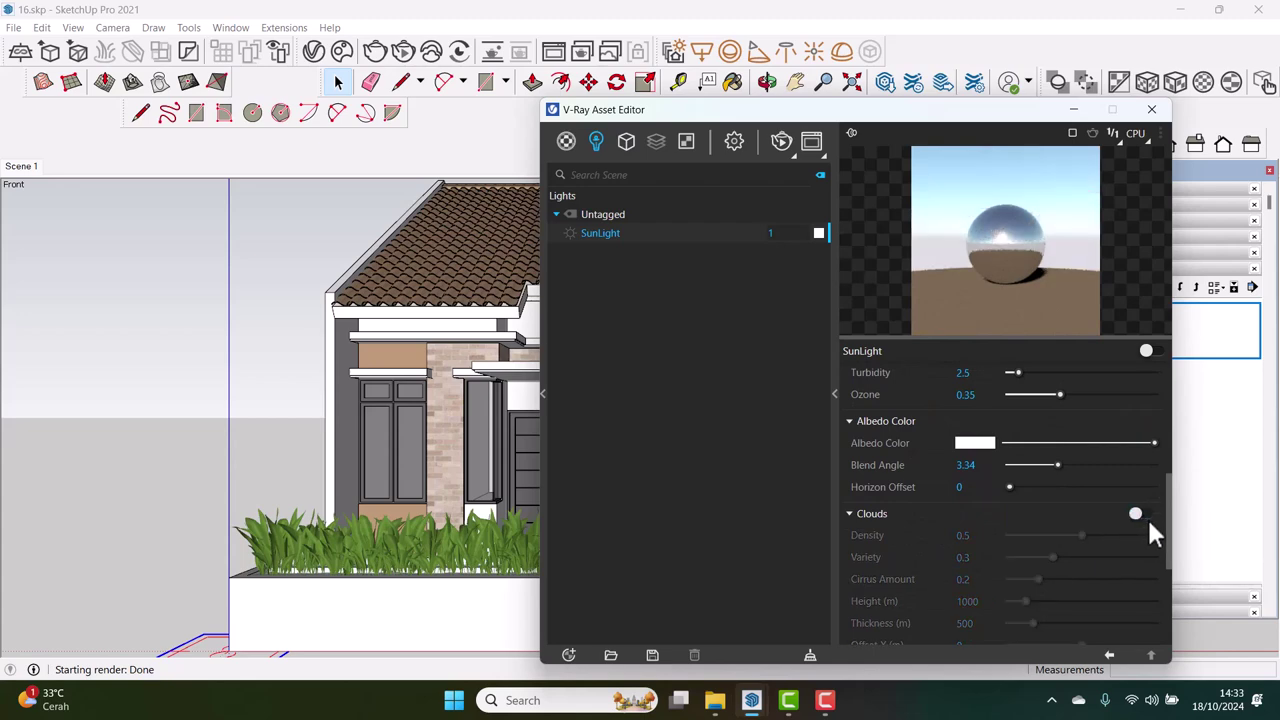
{"action": "left_click", "coordinate": [1148, 517]}
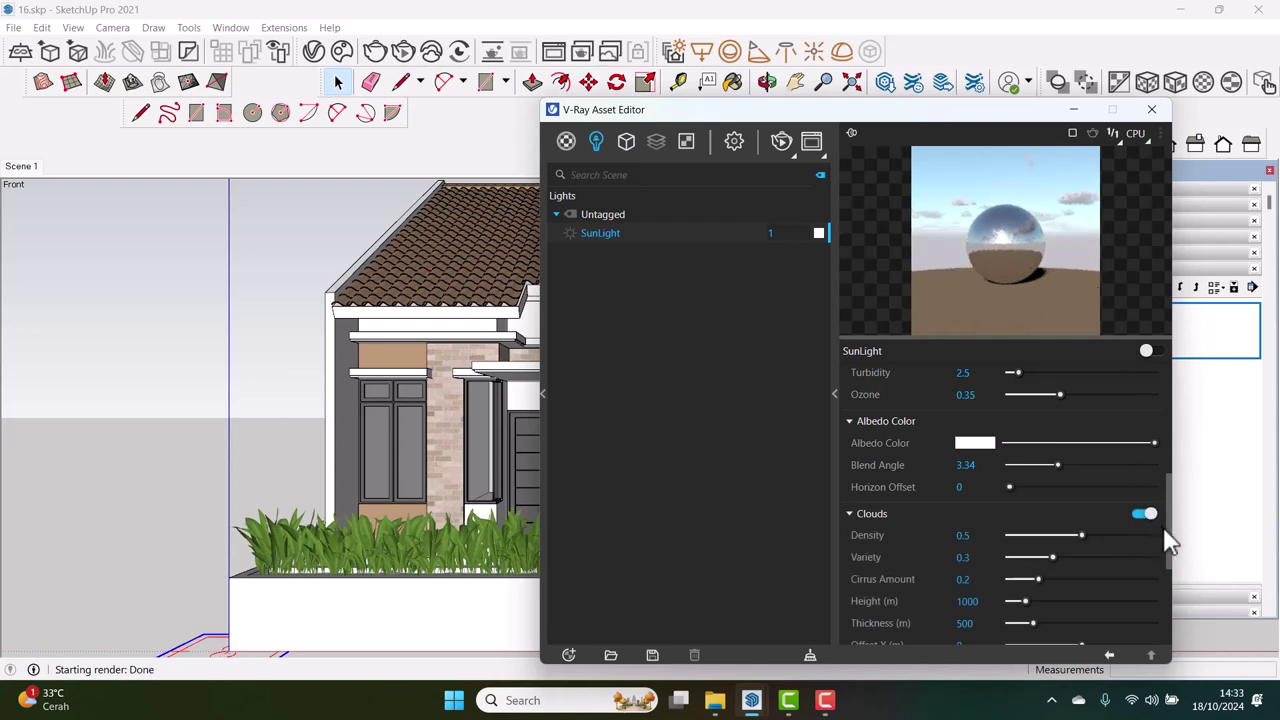
{"action": "left_click_drag", "start_coordinate": [1167, 537], "coordinate": [1185, 575]}
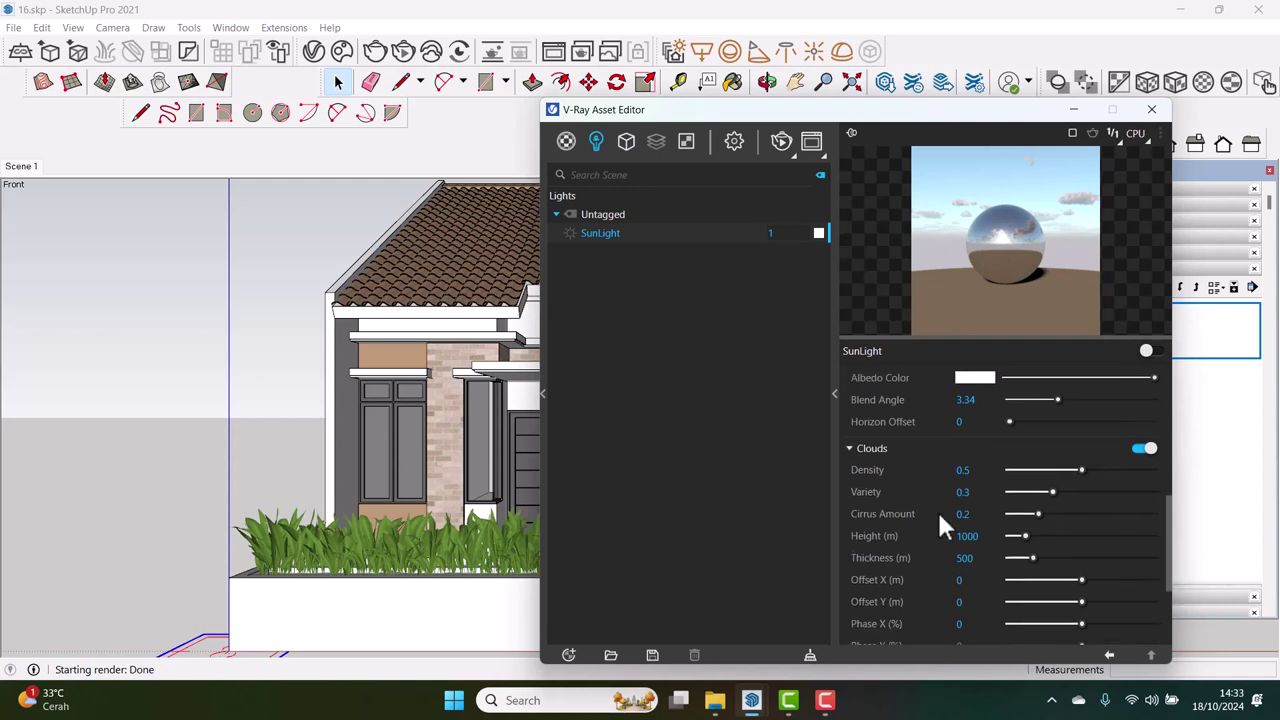
{"action": "mouse_move", "coordinate": [1050, 491]}
{"action": "left_mouse_down"}
{"action": "mouse_move", "coordinate": [1026, 492]}
{"action": "mouse_move", "coordinate": [1046, 493]}
{"action": "left_mouse_up"}
{"action": "left_click_drag", "start_coordinate": [1024, 512], "coordinate": [1038, 514]}
Raise the cloud height to about 1384 m
{"action": "left_click_drag", "start_coordinate": [1025, 535], "coordinate": [1024, 540]}
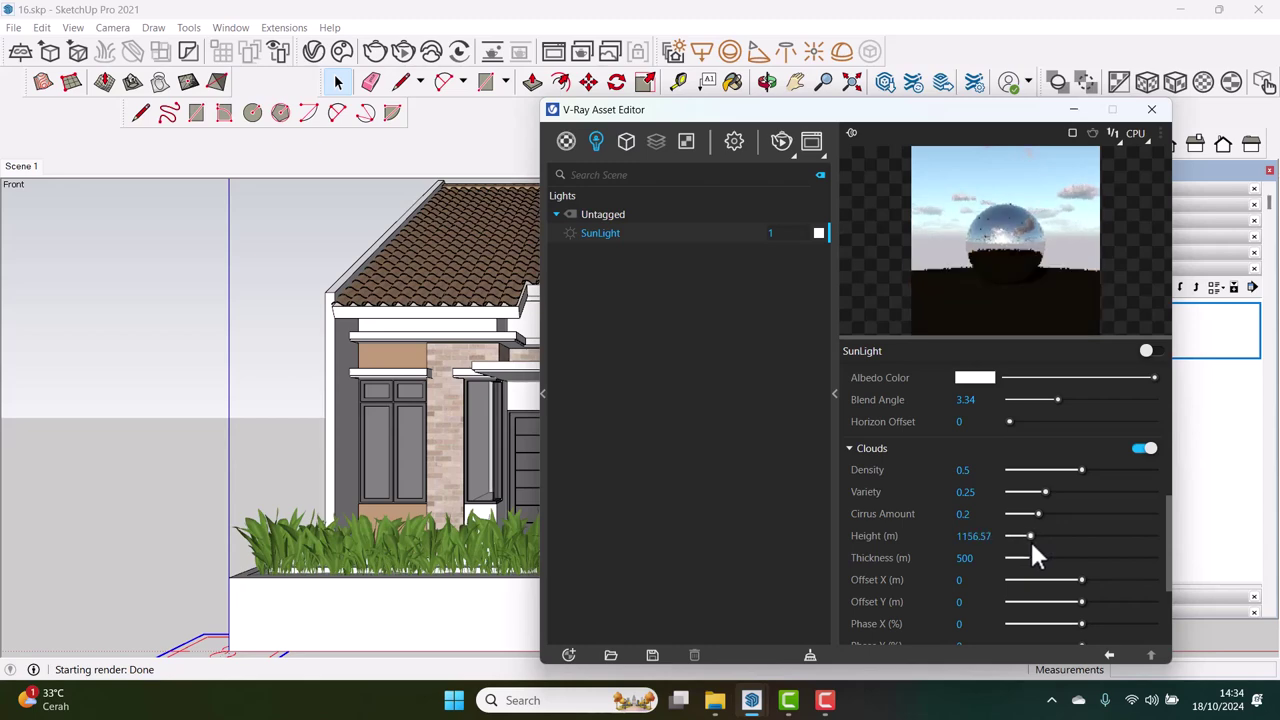
{"action": "left_click_drag", "start_coordinate": [1026, 545], "coordinate": [1028, 543]}
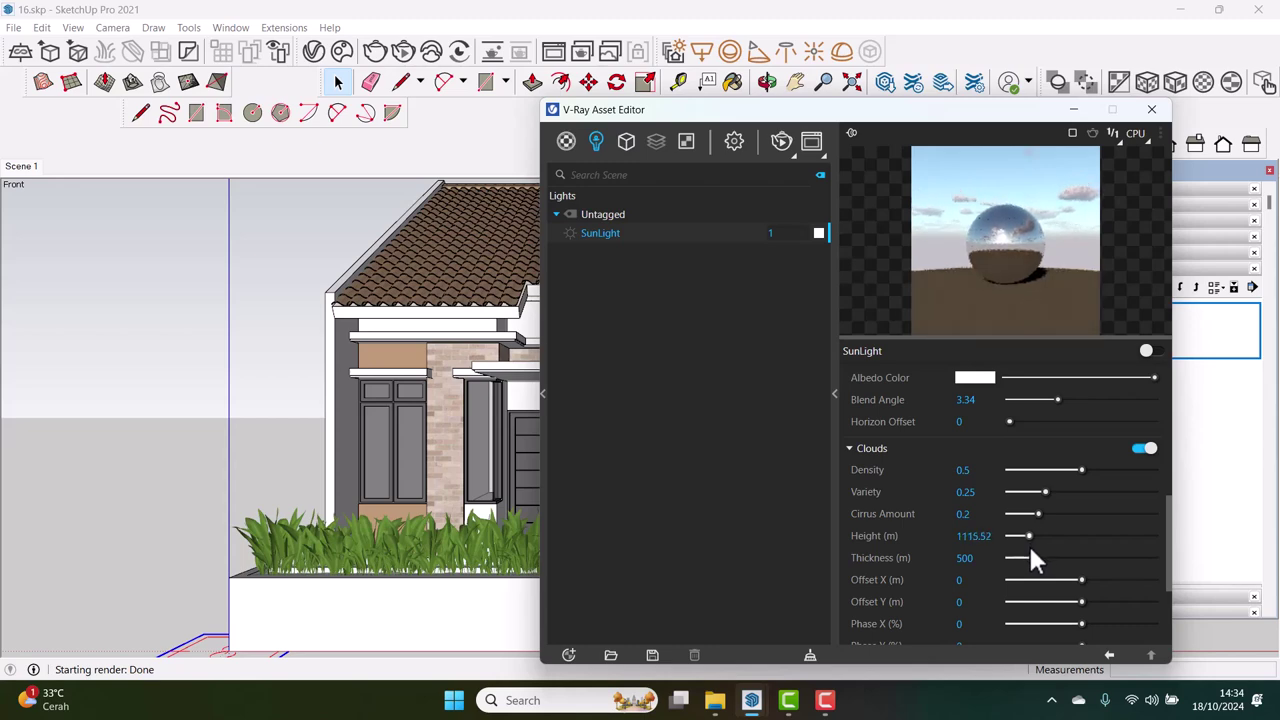
{"action": "left_click", "coordinate": [1032, 548]}
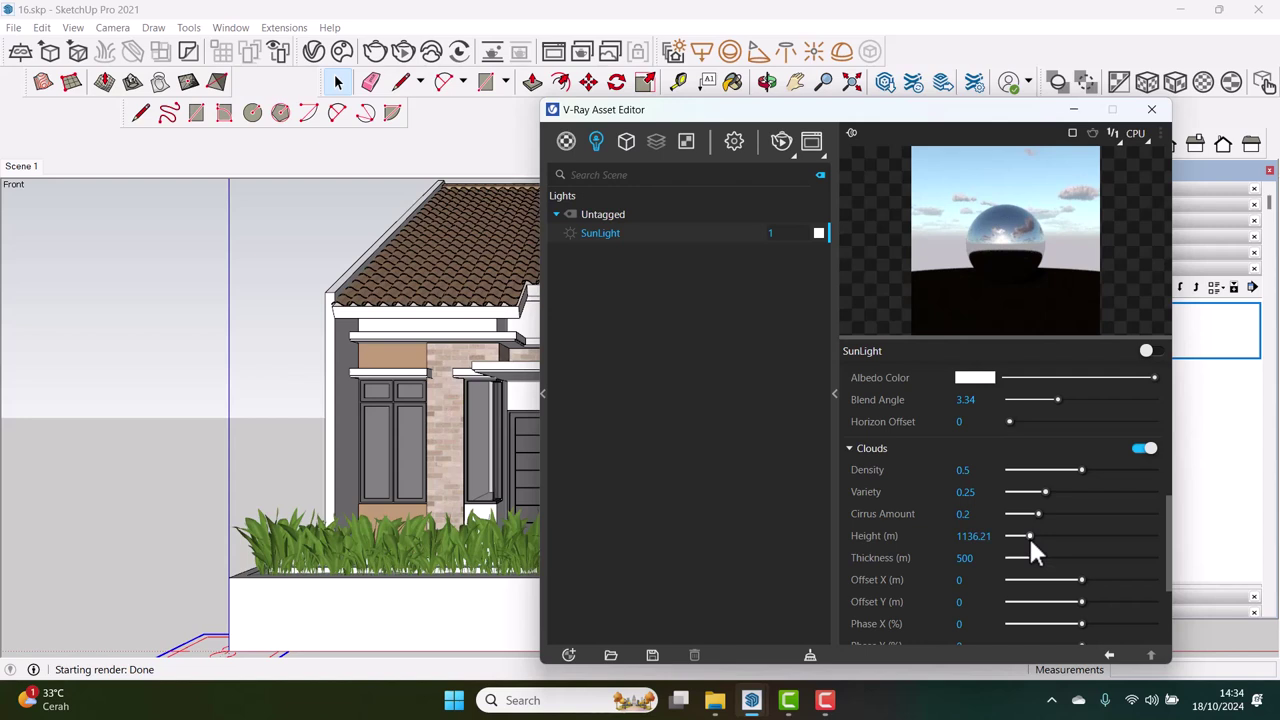
{"action": "left_click_drag", "start_coordinate": [1030, 536], "coordinate": [1036, 532]}
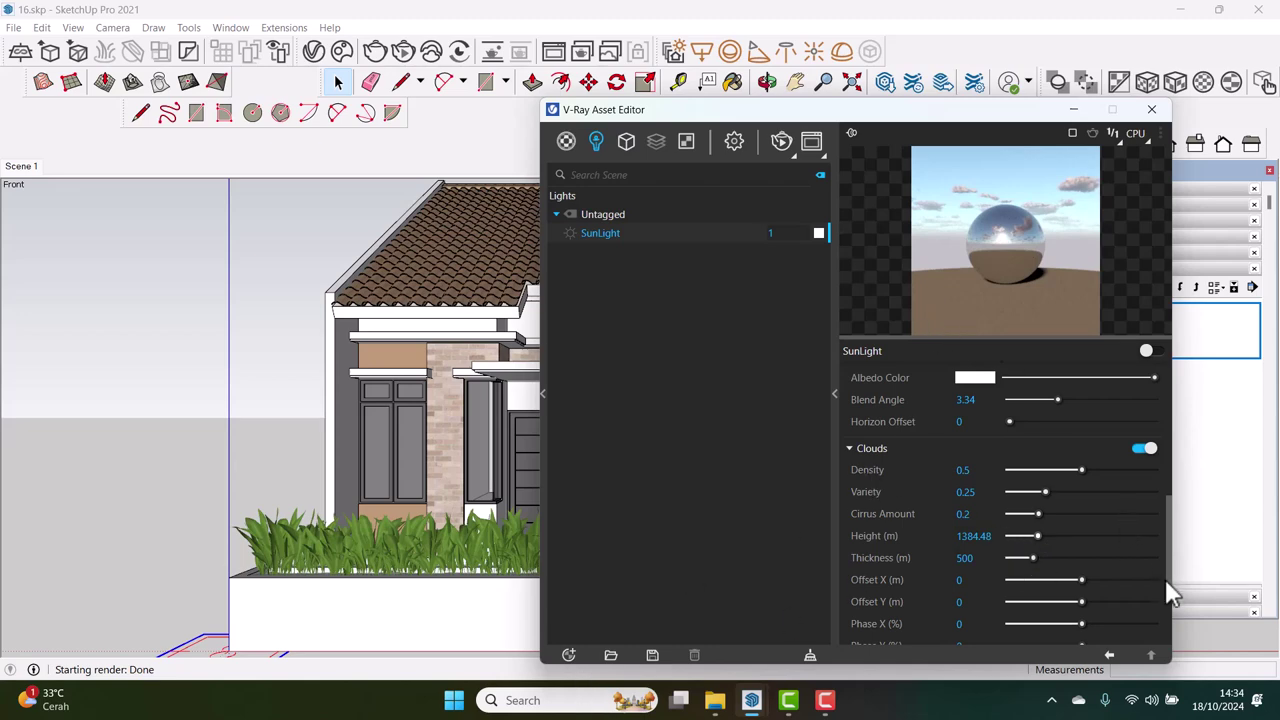
{"action": "left_click_drag", "start_coordinate": [1166, 579], "coordinate": [1166, 443]}
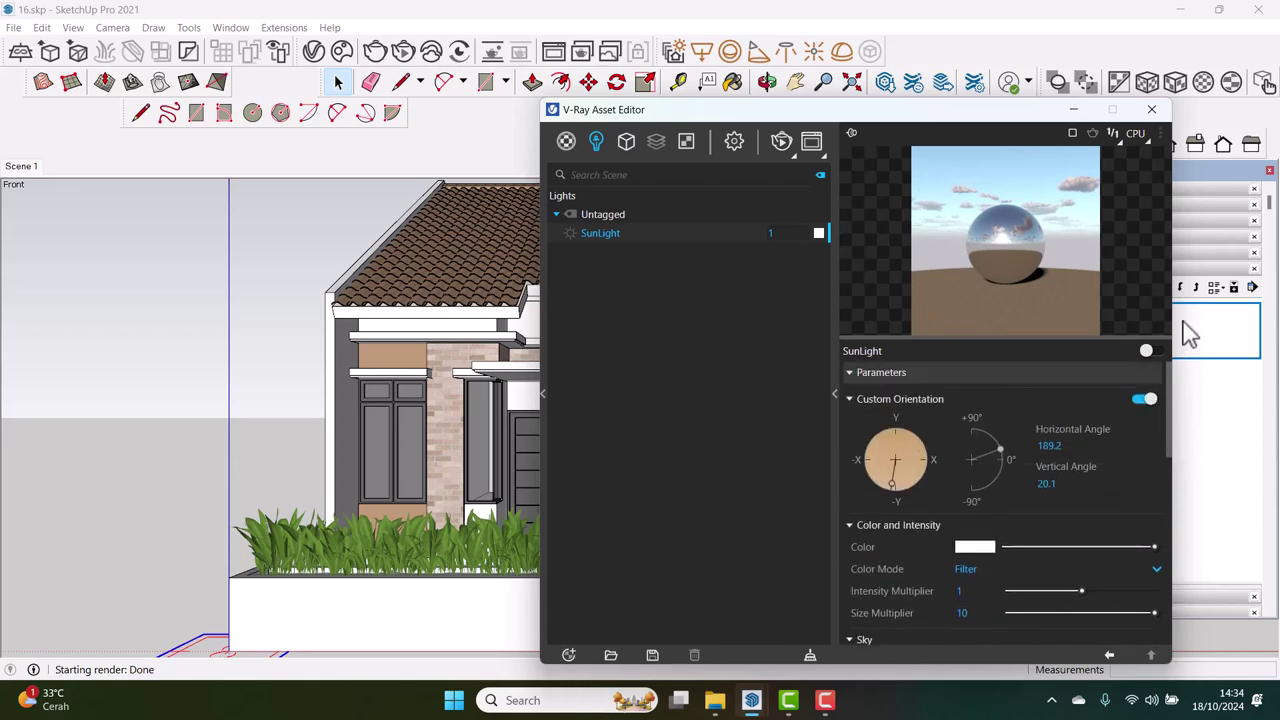
{"action": "left_click", "coordinate": [735, 141]}
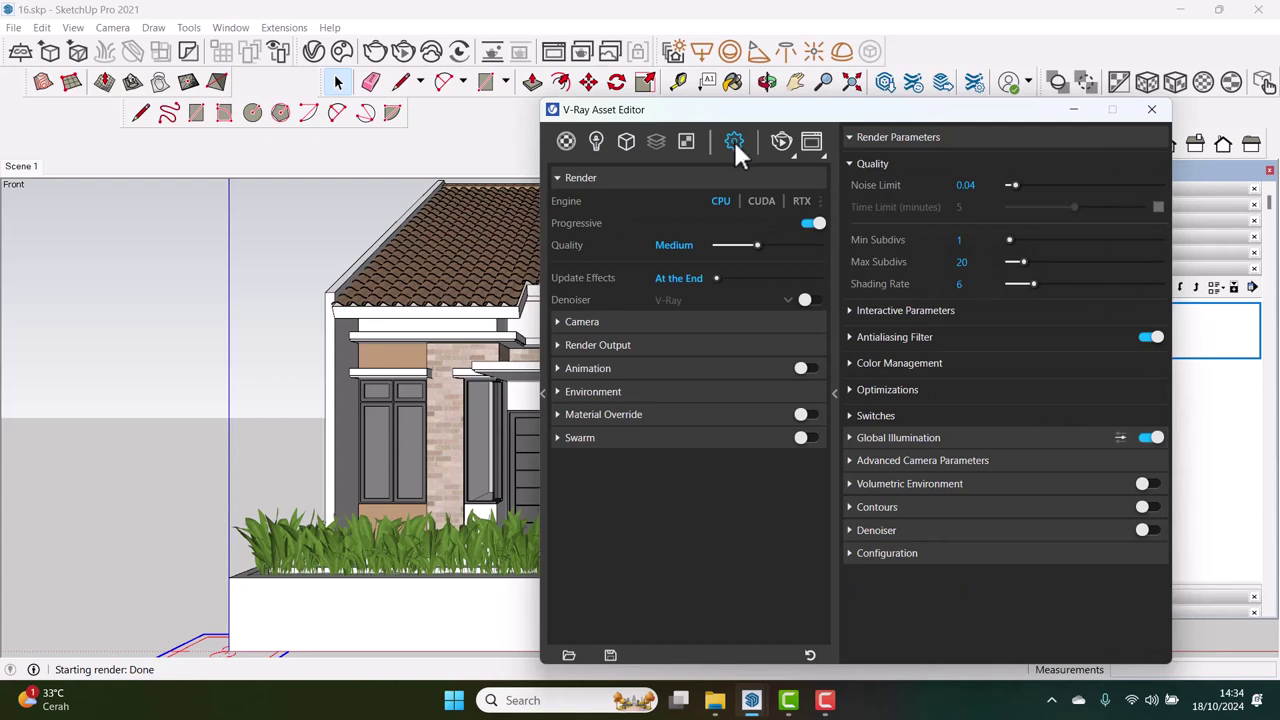
Turn off Progressive for bucket rendering and expand Render Parameters to show Optimizations
{"action": "left_click", "coordinate": [809, 223]}
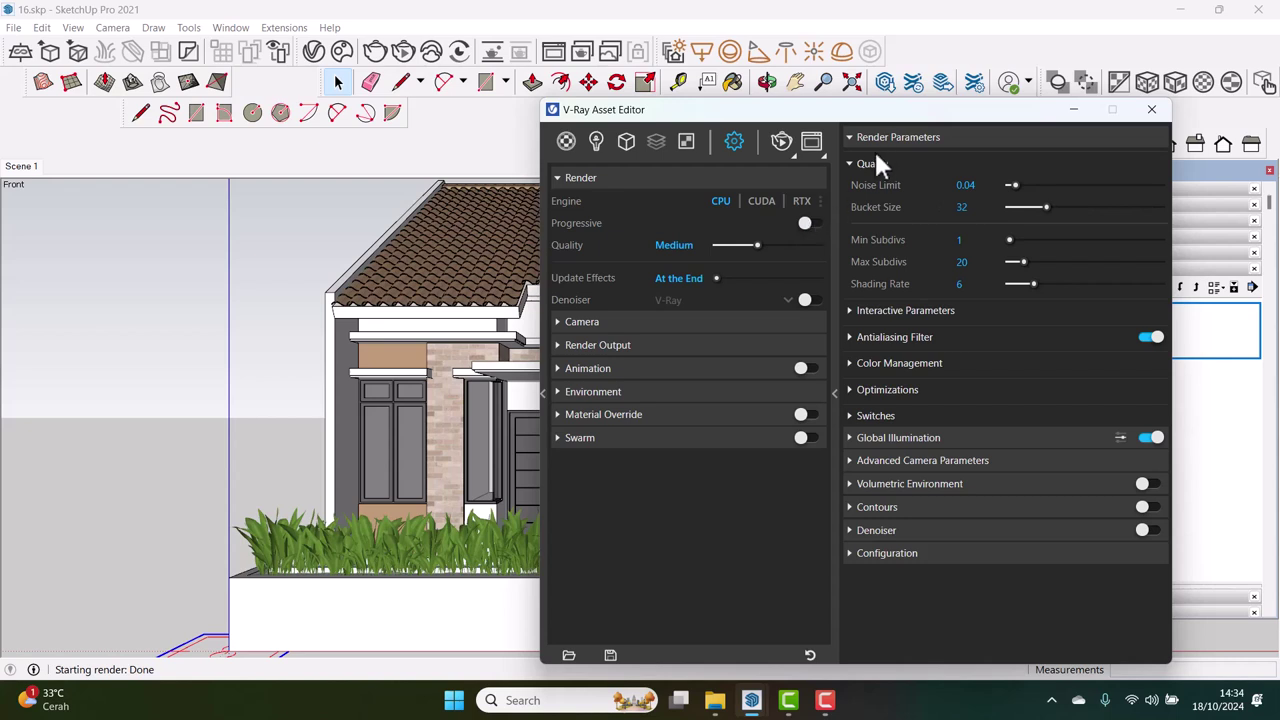
{"action": "left_click", "coordinate": [835, 393]}
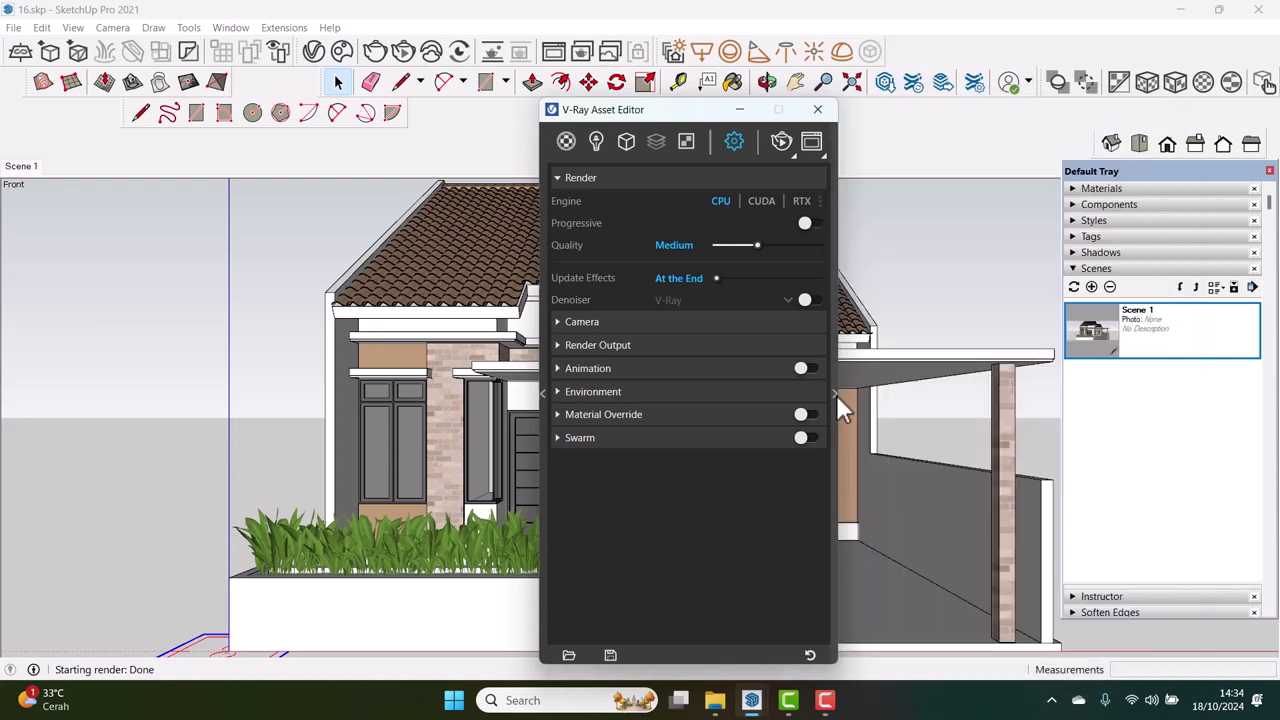
{"action": "left_click", "coordinate": [836, 394]}
{"action": "left_click", "coordinate": [864, 160]}
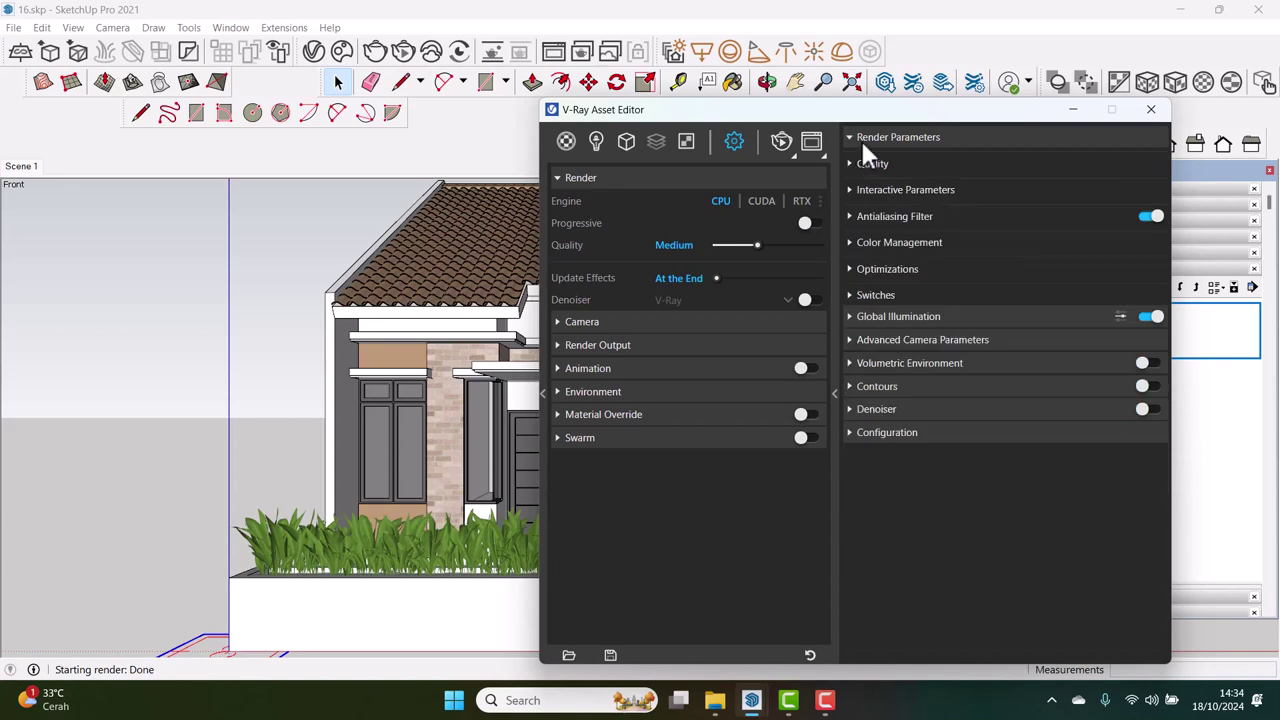
{"action": "left_click", "coordinate": [862, 145]}
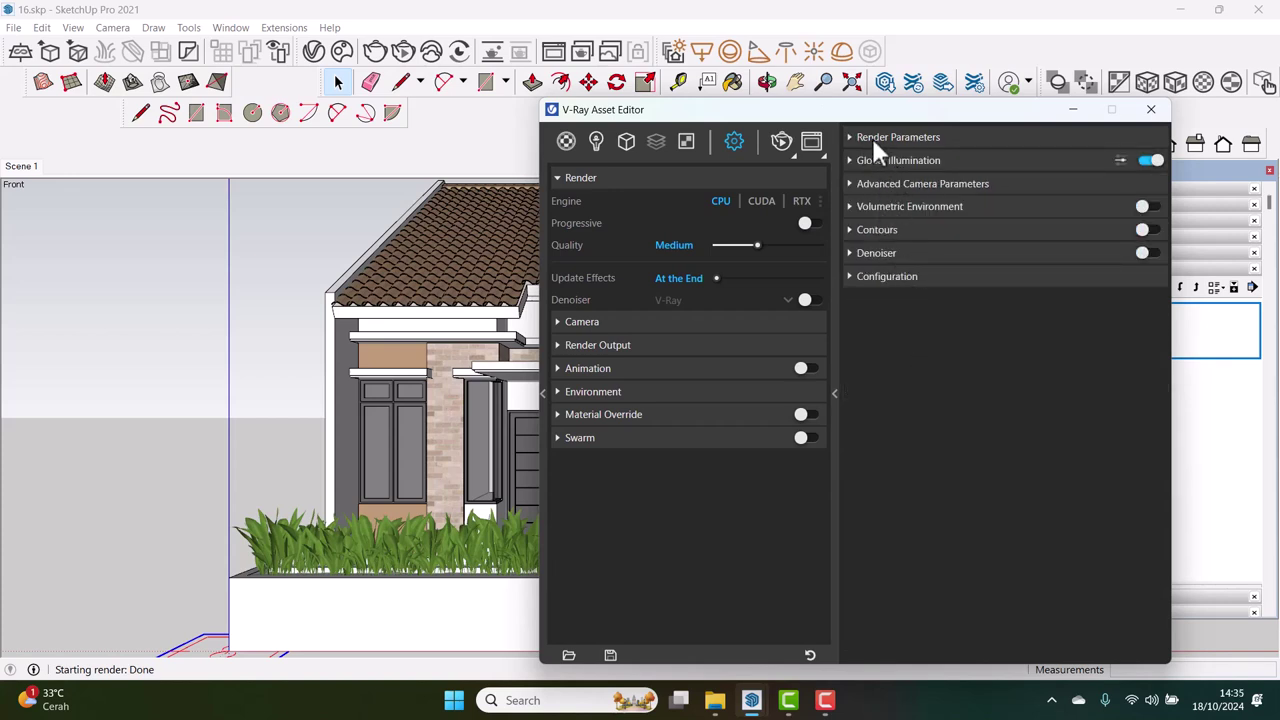
{"action": "left_click", "coordinate": [903, 137]}
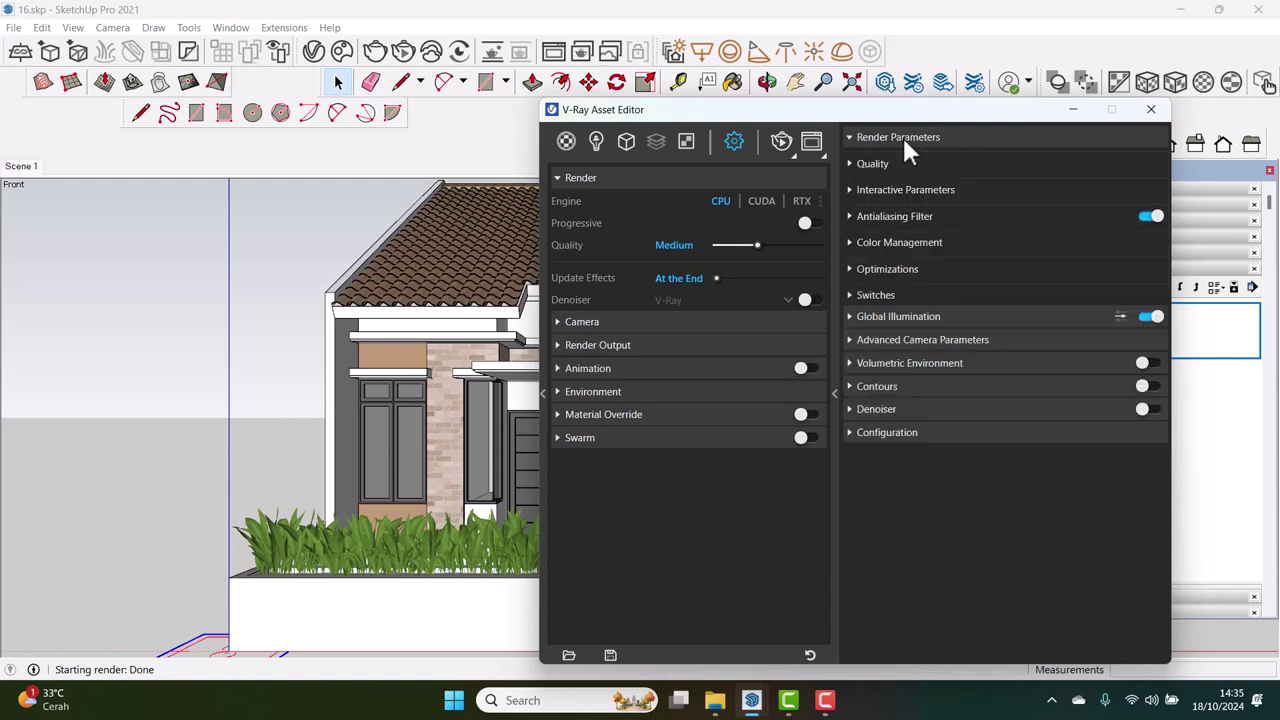
{"action": "left_click", "coordinate": [886, 280]}
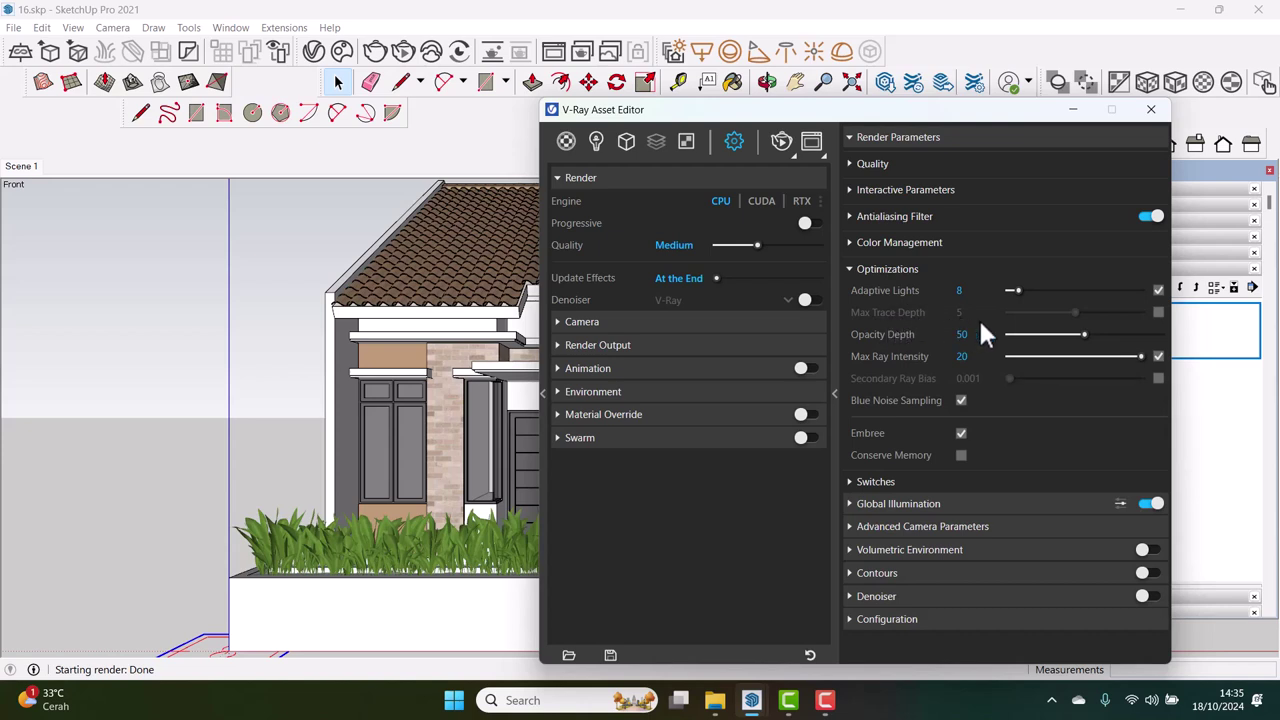
Enable custom Max Trace Depth and Secondary Ray Bias, and turn on the V-Ray denoiser
{"action": "left_click", "coordinate": [1159, 313]}
{"action": "left_click", "coordinate": [1158, 380]}
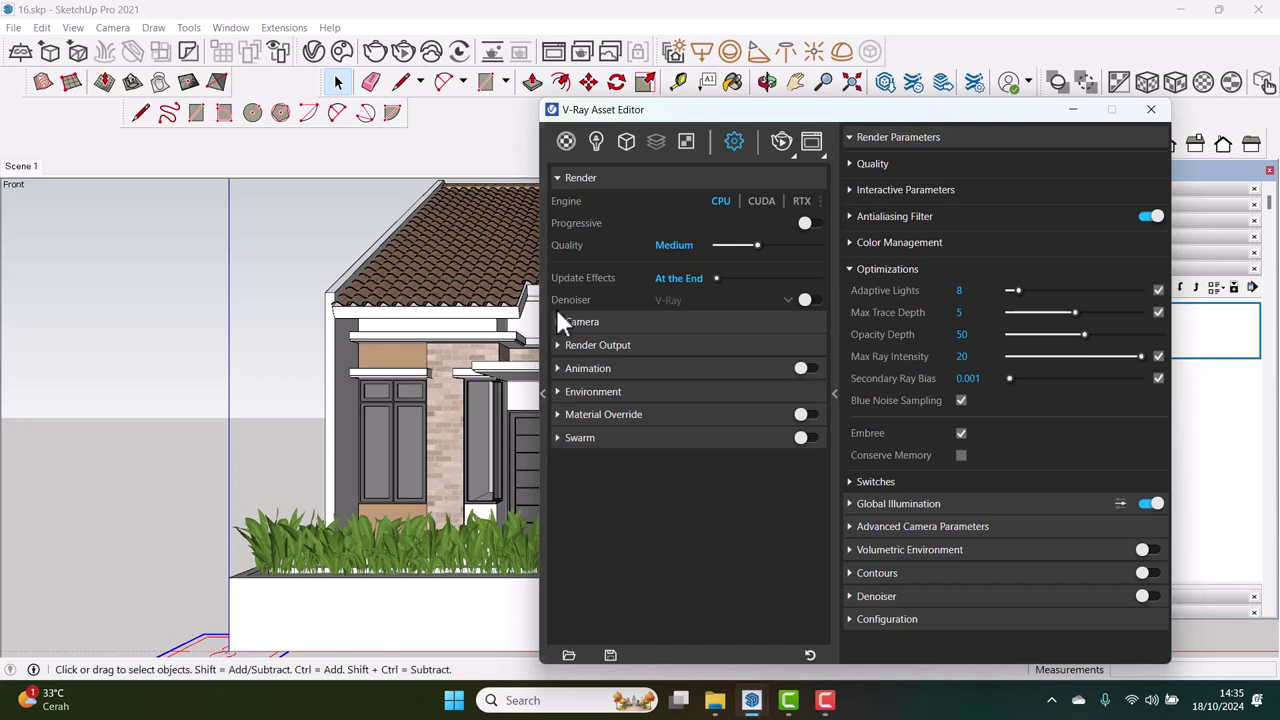
{"action": "left_click", "coordinate": [808, 299]}
Keep Properties Level at Advanced, then show Render Output at 800 × 450, 16:9 Widescreen
{"action": "left_click", "coordinate": [878, 620]}
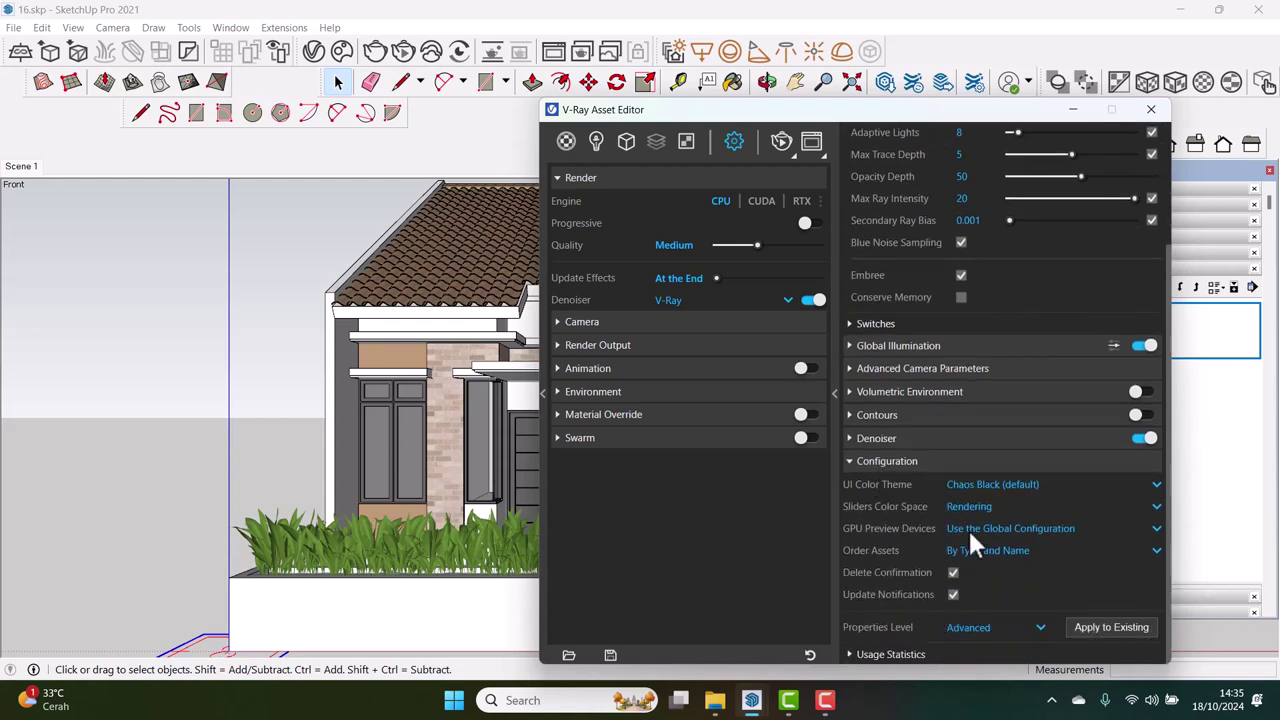
{"action": "left_click", "coordinate": [1042, 624]}
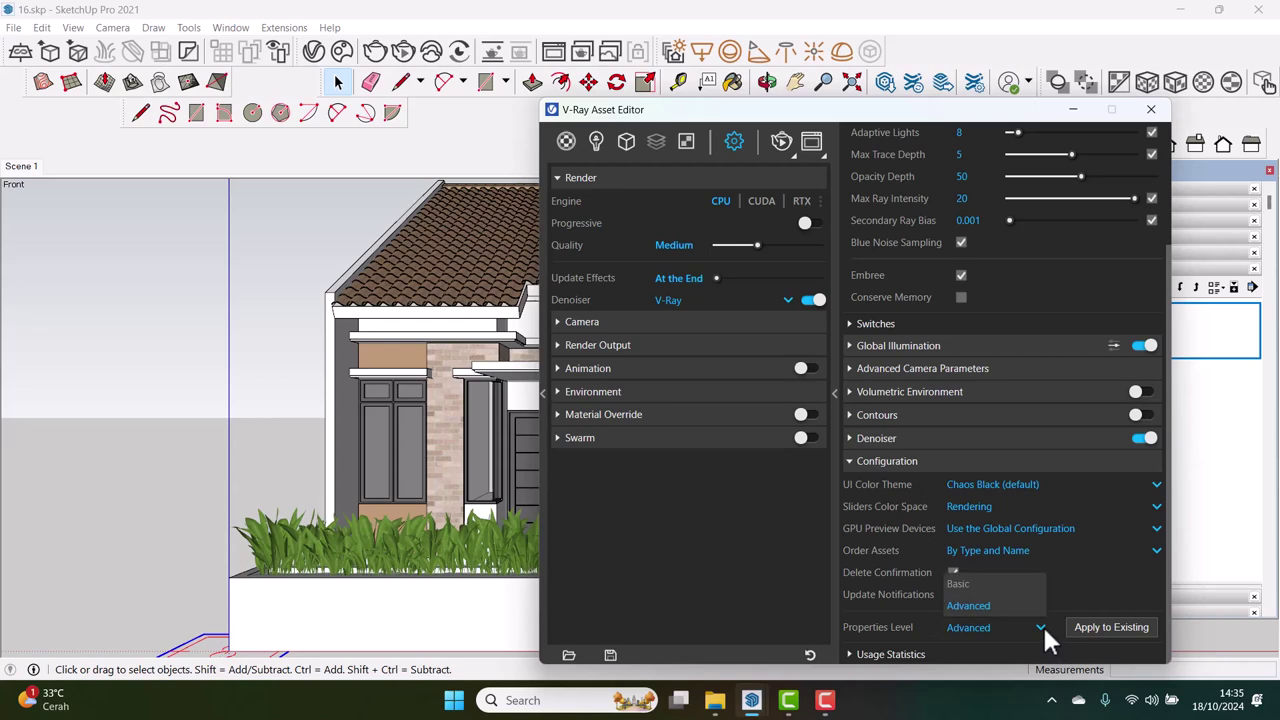
{"action": "left_click", "coordinate": [976, 606]}
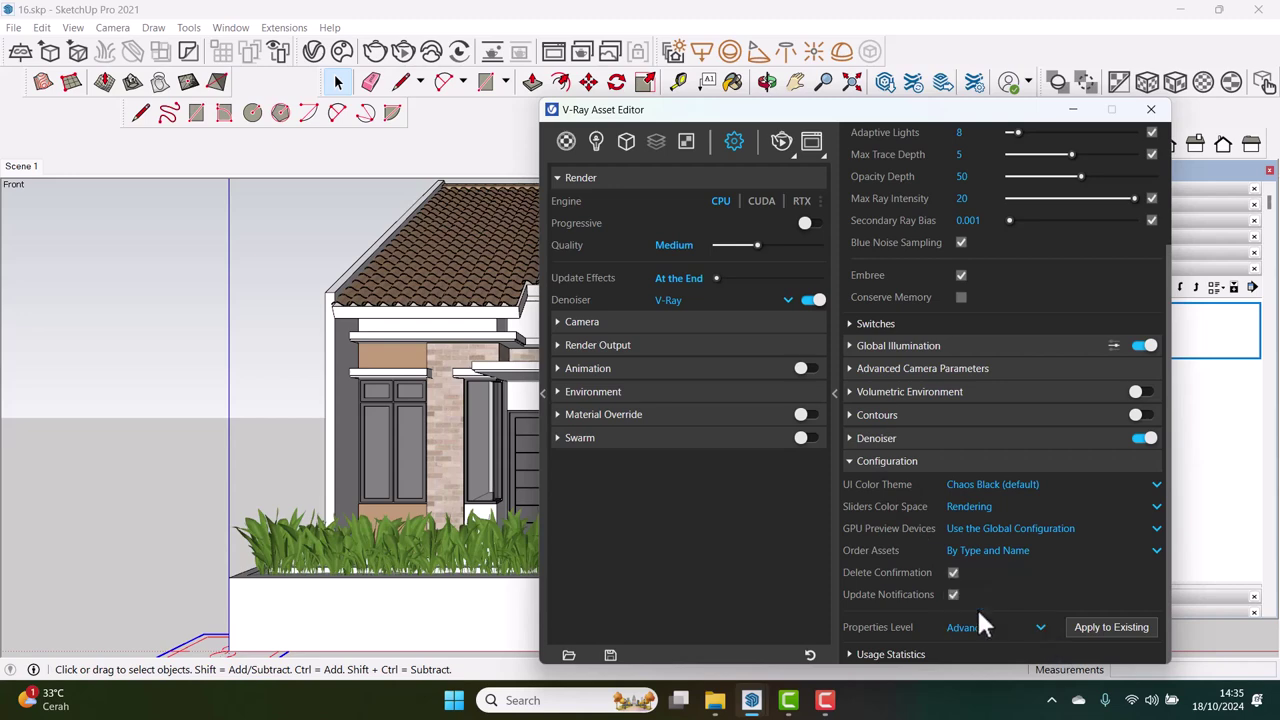
{"action": "left_click", "coordinate": [872, 463]}
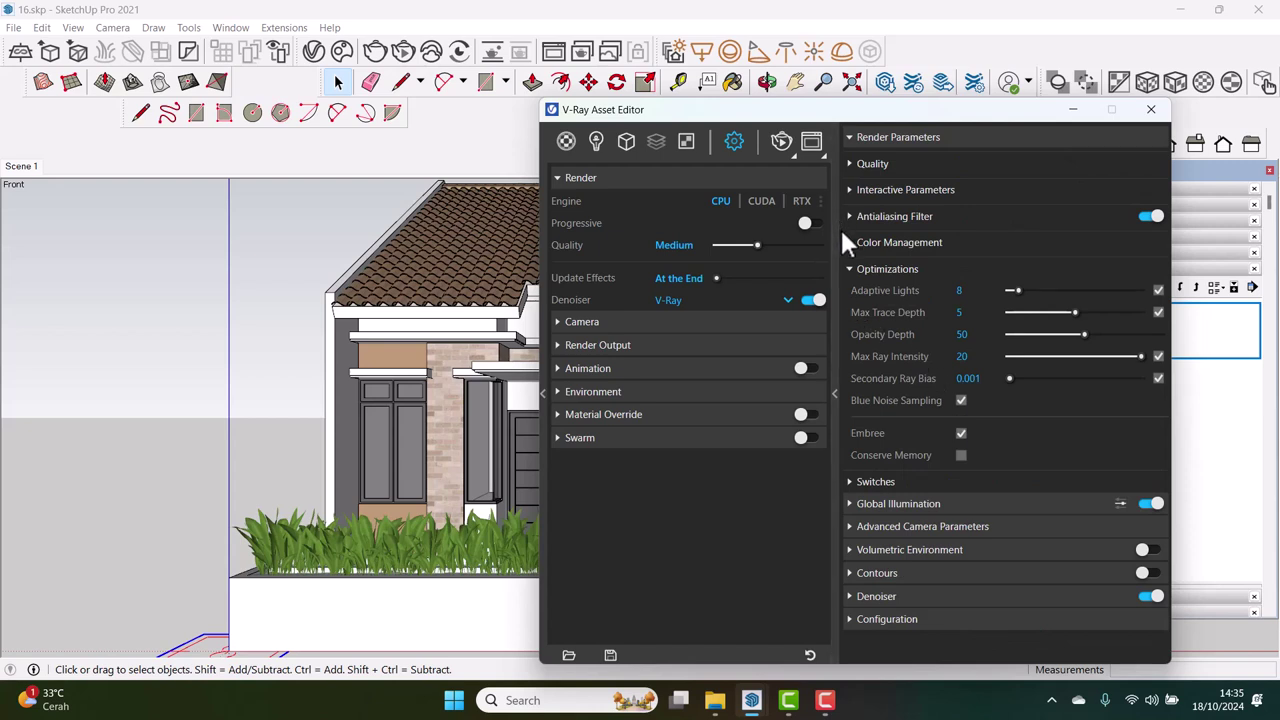
{"action": "left_click", "coordinate": [671, 322]}
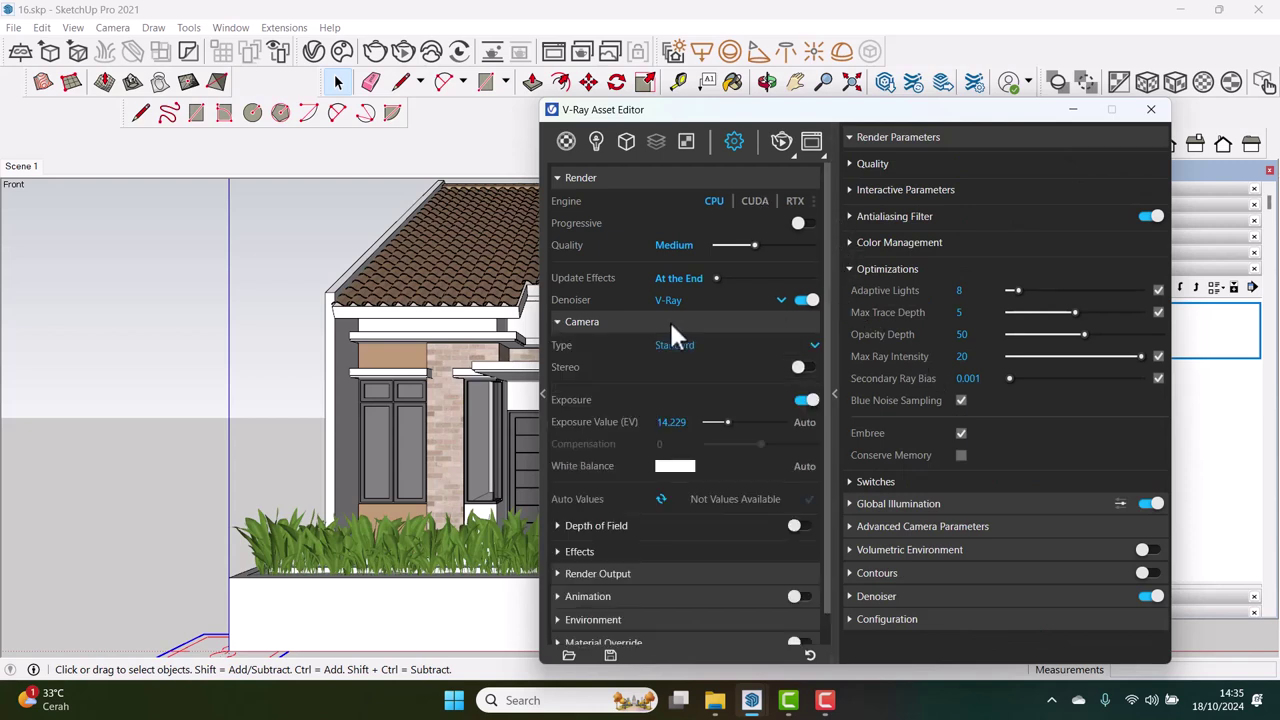
{"action": "left_click", "coordinate": [669, 321]}
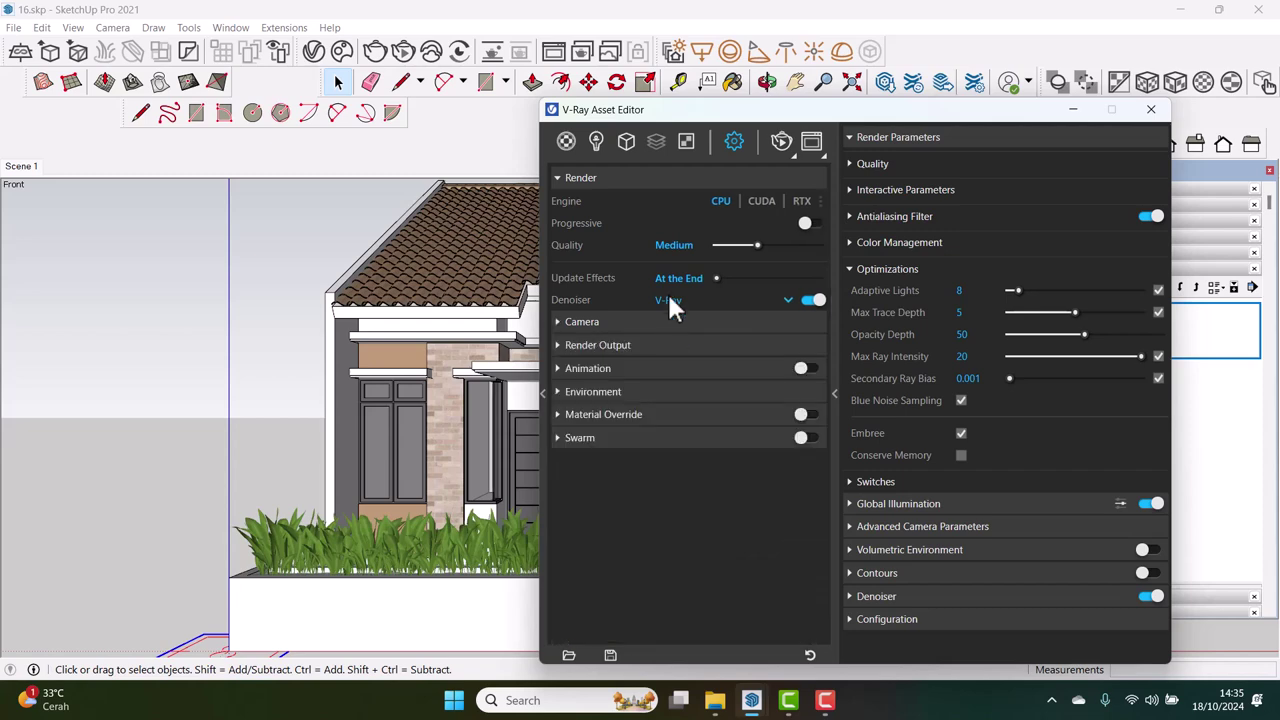
{"action": "left_click", "coordinate": [646, 177]}
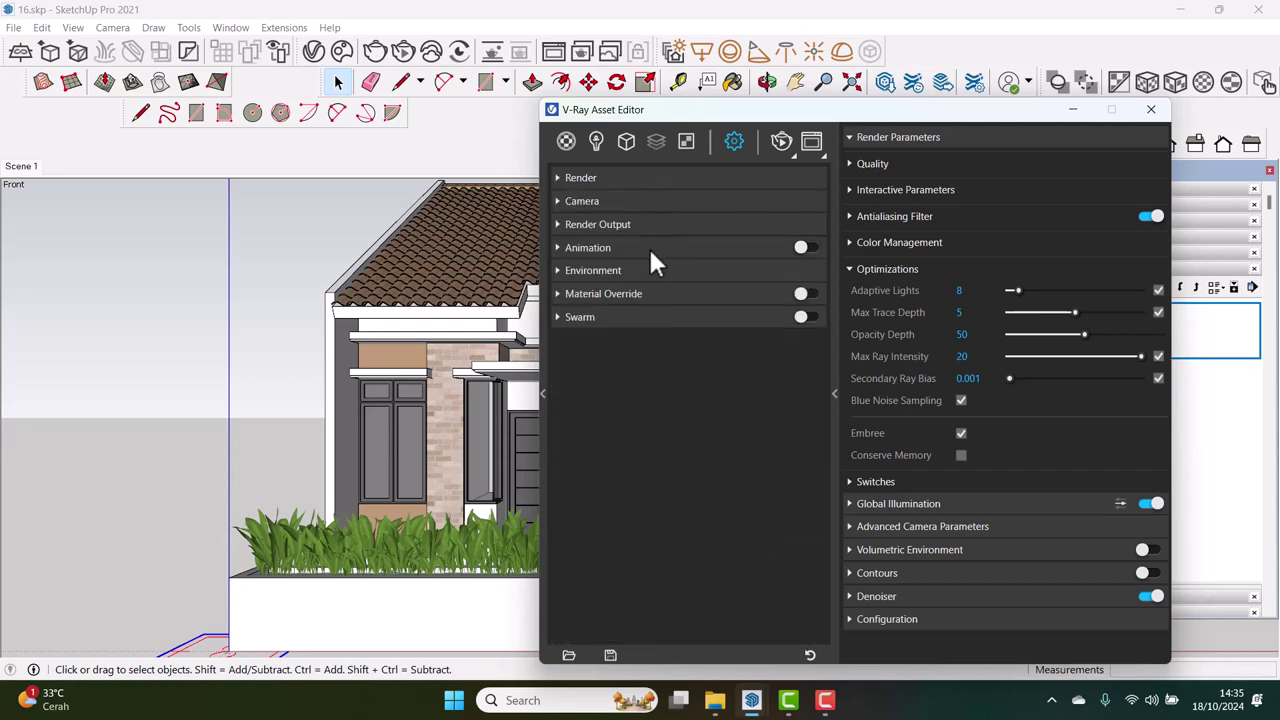
{"action": "left_click", "coordinate": [628, 226]}
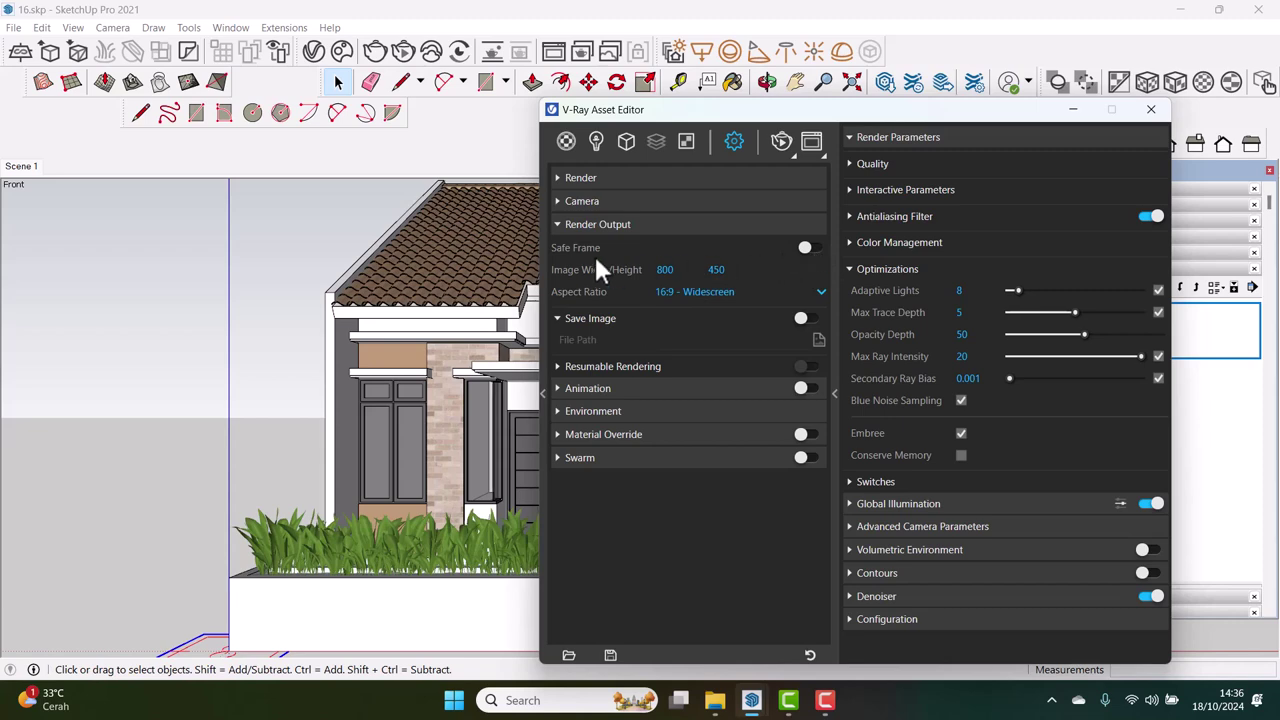
Turn on Safe Frame and zoom the viewport so the 800 × 450 frame surrounds the house
{"action": "left_click", "coordinate": [808, 248]}
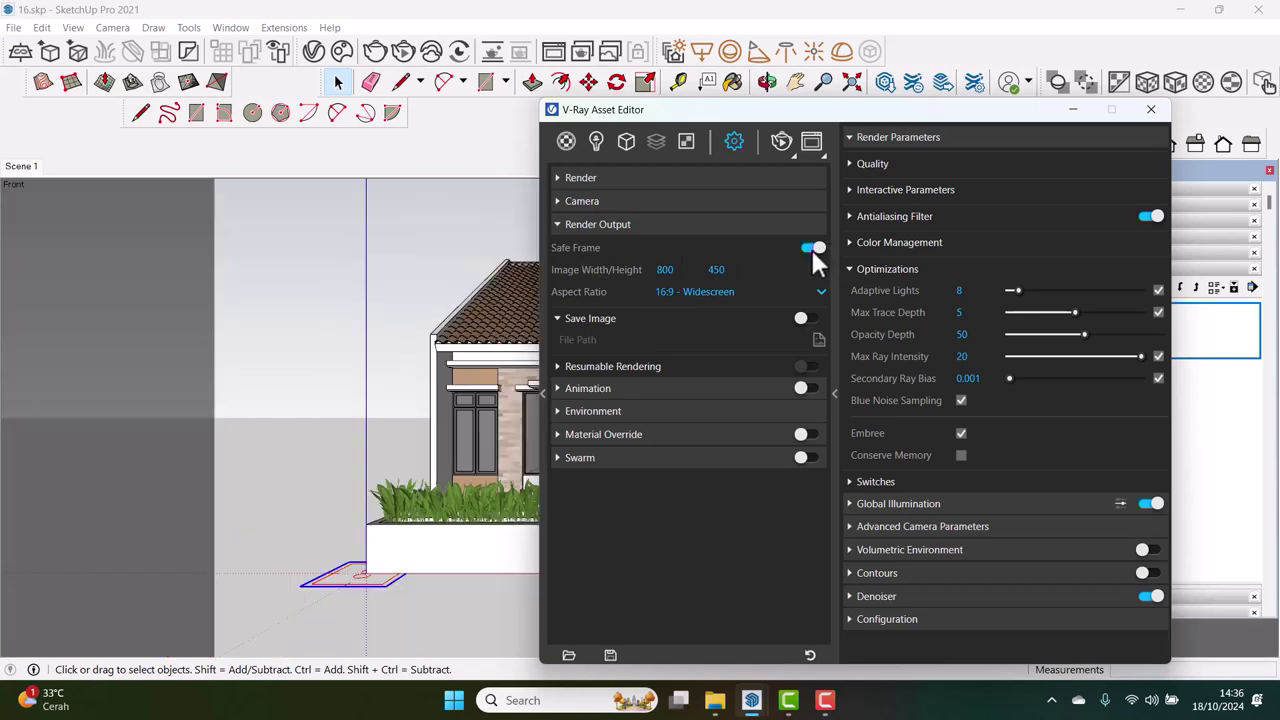
{"action": "mouse_move", "coordinate": [888, 115]}
{"action": "left_mouse_down"}
{"action": "mouse_move", "coordinate": [703, 548]}
{"action": "mouse_move", "coordinate": [934, 569]}
{"action": "mouse_move", "coordinate": [891, 582]}
{"action": "left_mouse_up"}
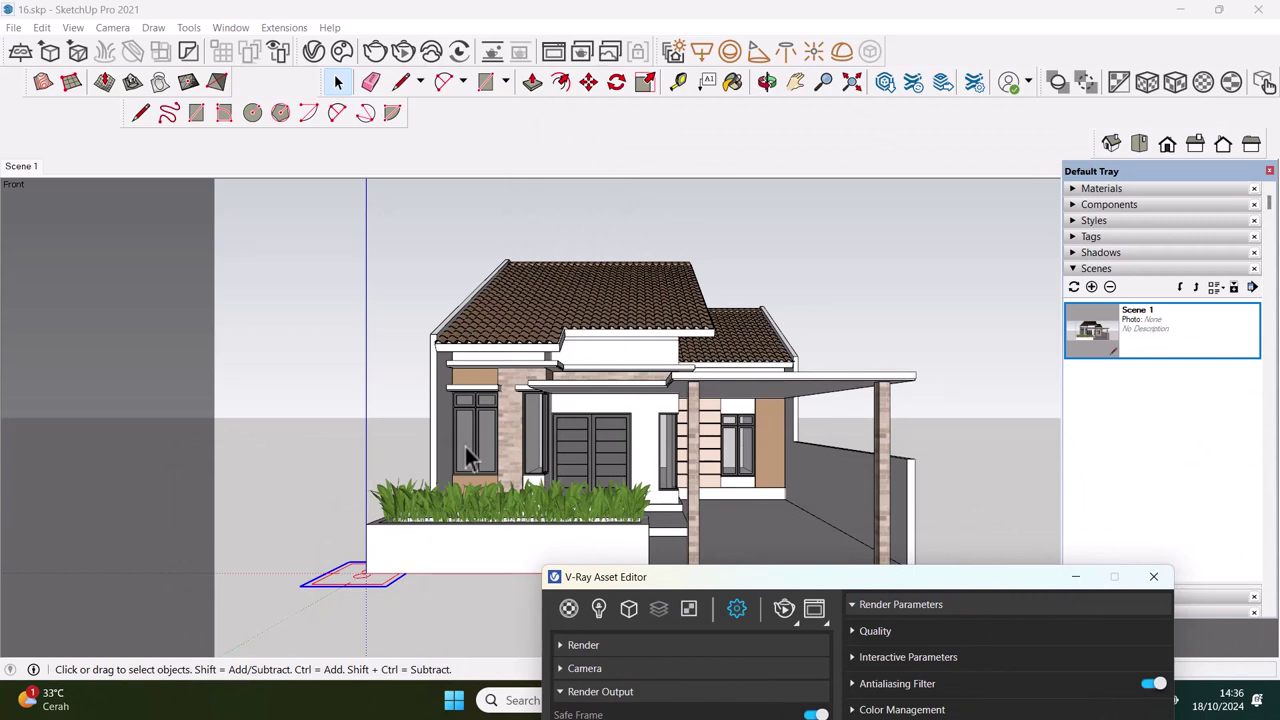
{"action": "scroll", "coordinate": [467, 455], "scroll_direction": "up", "scroll_amount": 1}
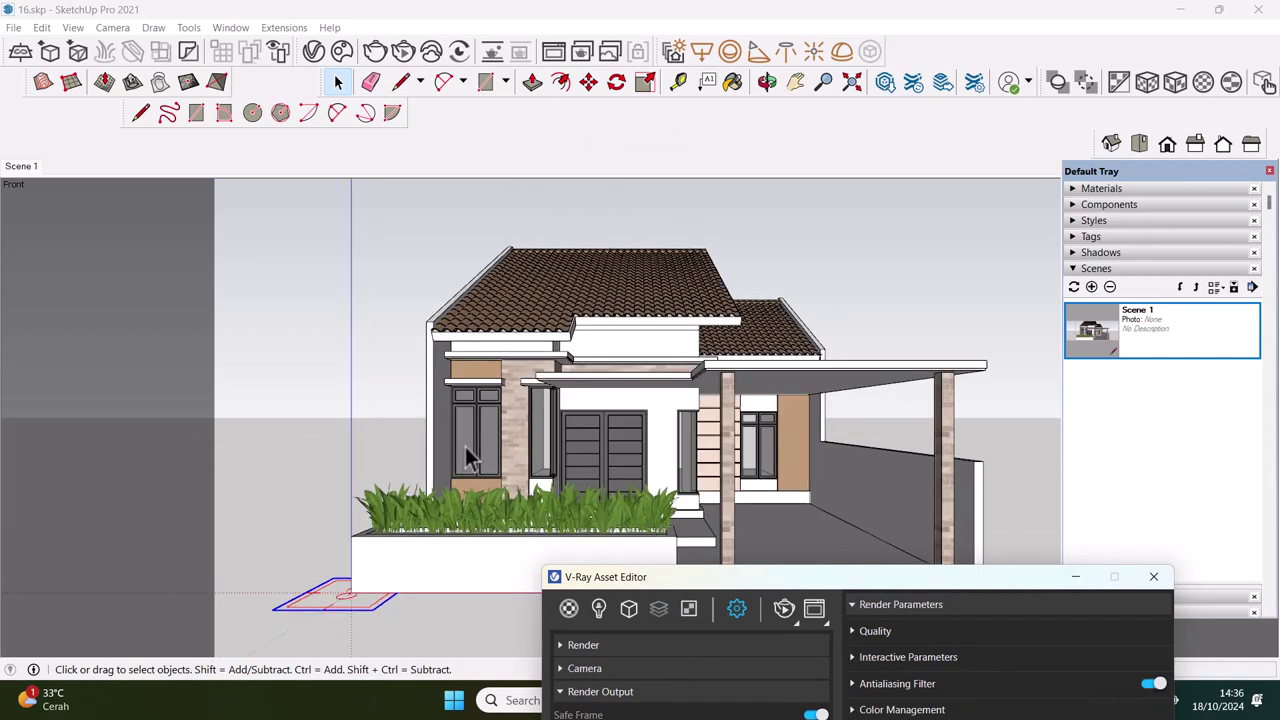
{"action": "scroll", "coordinate": [466, 455], "scroll_direction": "up", "scroll_amount": 1}
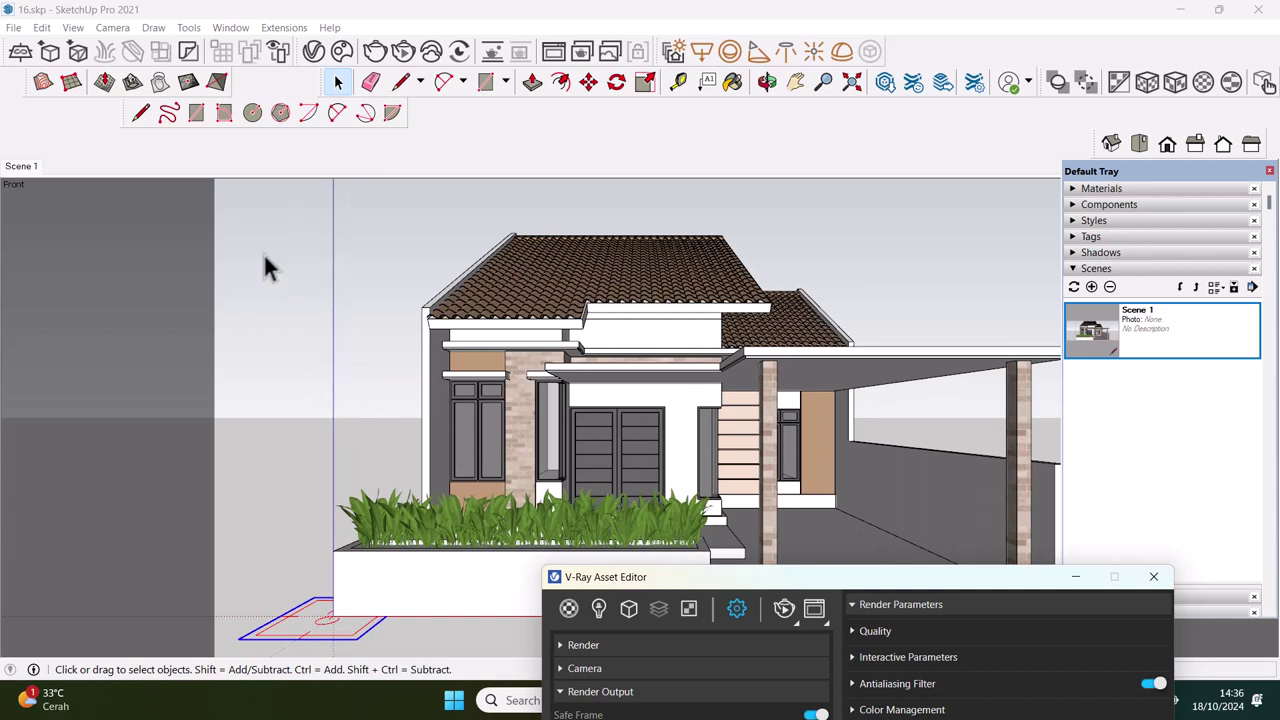
{"action": "scroll", "coordinate": [545, 357], "scroll_direction": "up", "scroll_amount": 1}
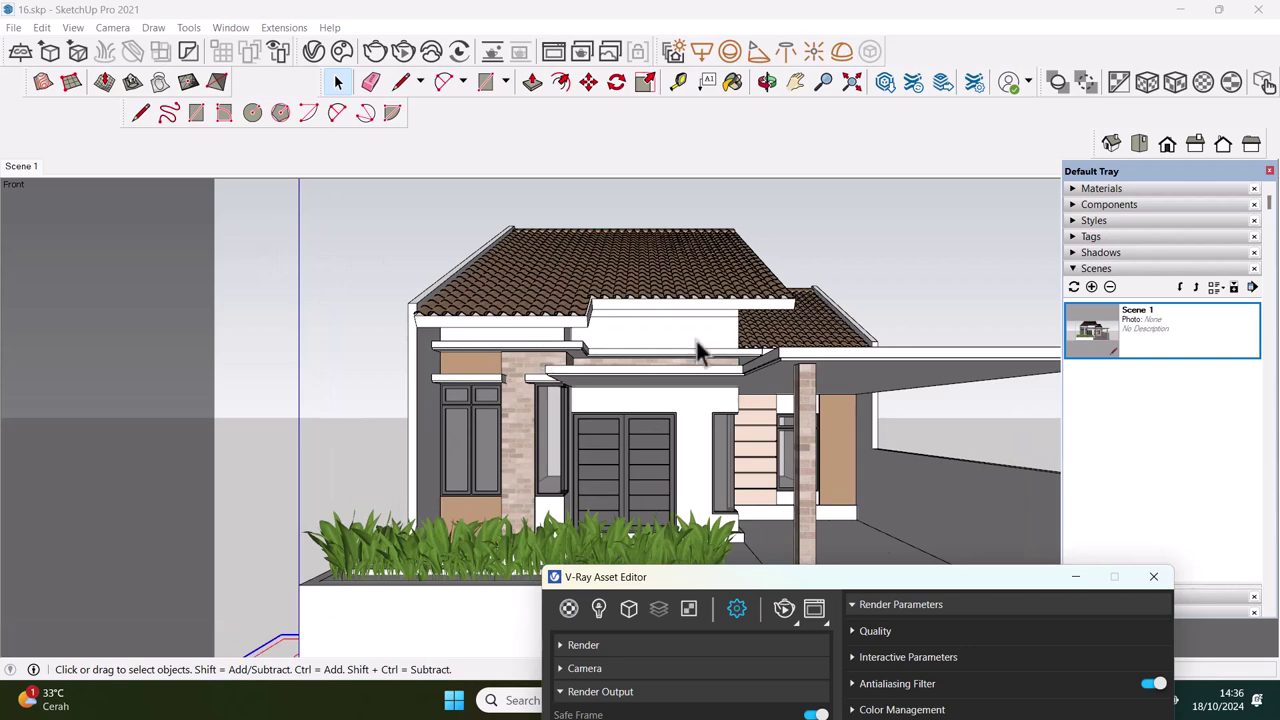
{"action": "scroll", "coordinate": [524, 337], "scroll_direction": "down", "scroll_amount": 1}
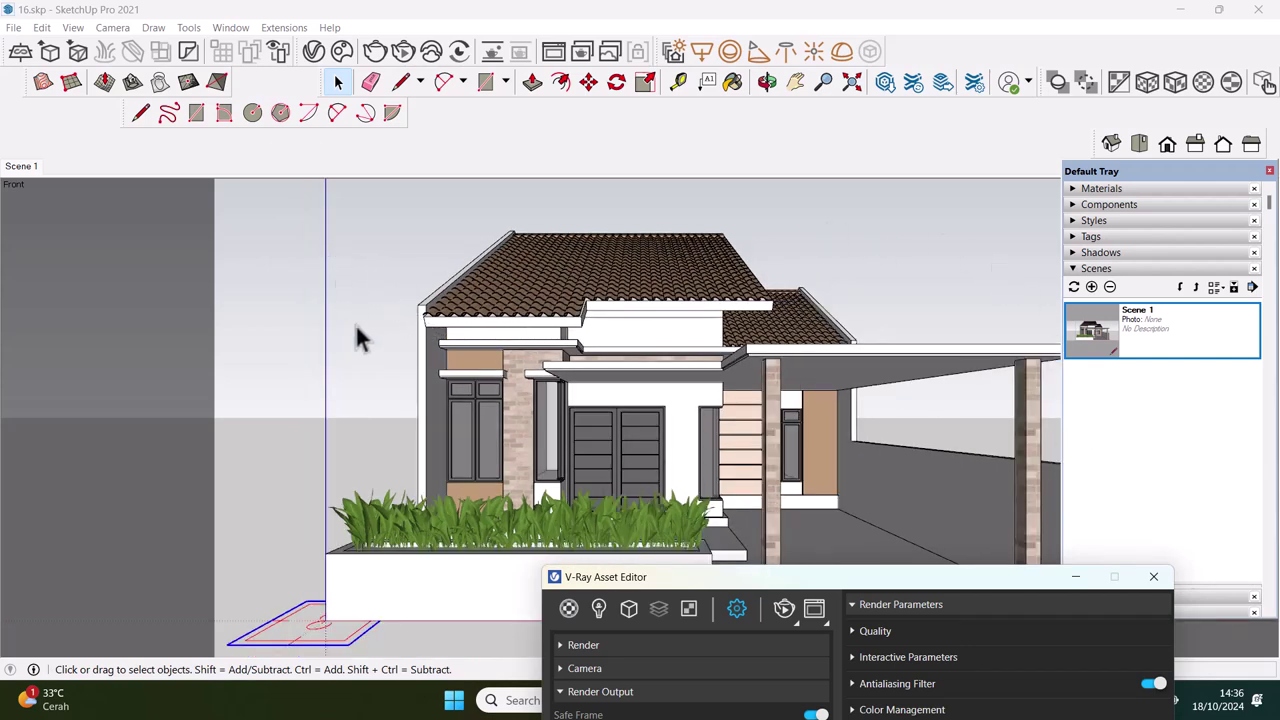
{"action": "scroll", "coordinate": [877, 430], "scroll_direction": "up", "scroll_amount": 2}
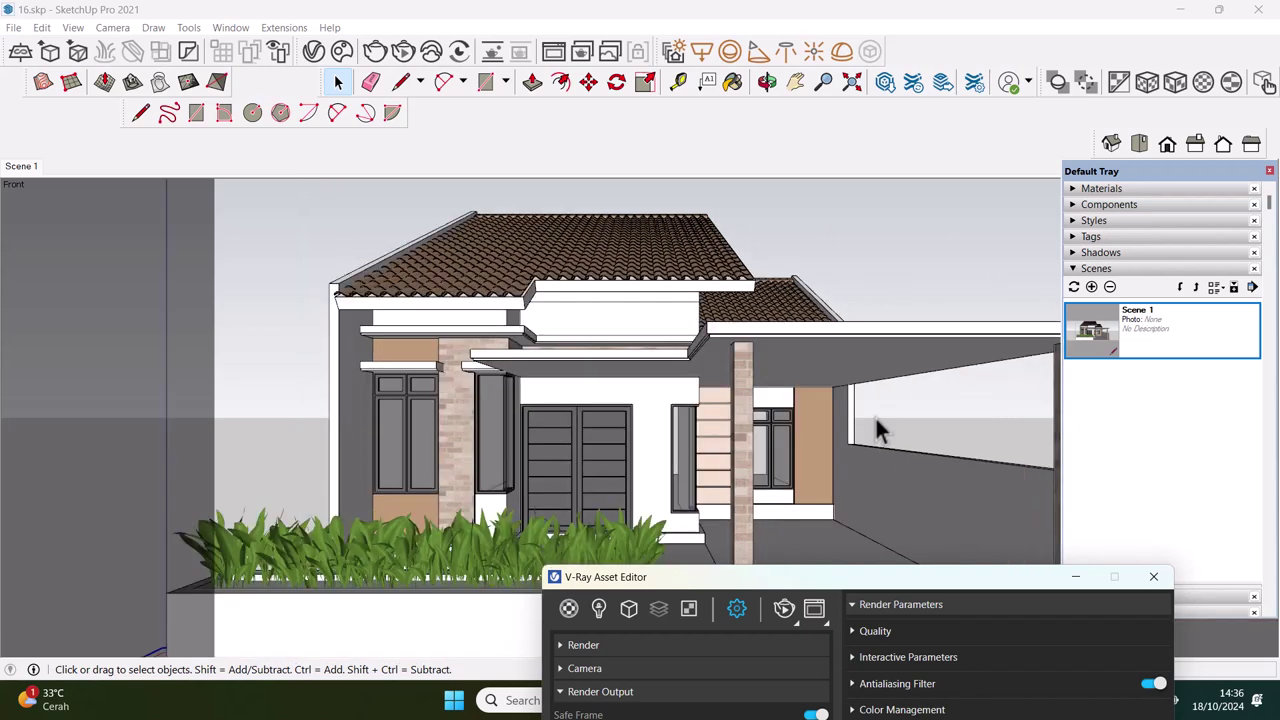
{"action": "scroll", "coordinate": [877, 430], "scroll_direction": "down", "scroll_amount": 2}
{"action": "mouse_move", "coordinate": [853, 582]}
{"action": "left_mouse_down"}
{"action": "mouse_move", "coordinate": [728, 568]}
{"action": "mouse_move", "coordinate": [825, 278]}
{"action": "left_mouse_up"}
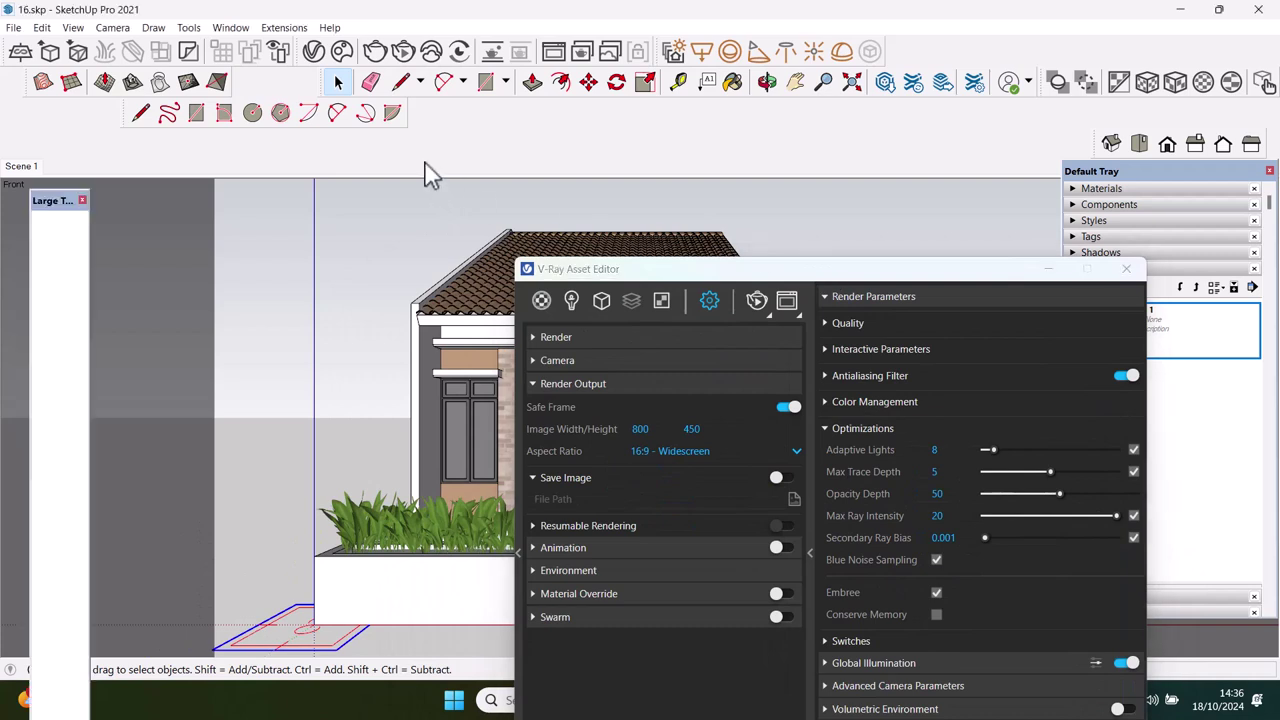
Rearrange the floating panels, then zoom and pan the view toward the house and carport
{"action": "left_click_drag", "start_coordinate": [45, 196], "coordinate": [35, 118]}
{"action": "left_click", "coordinate": [35, 561]}
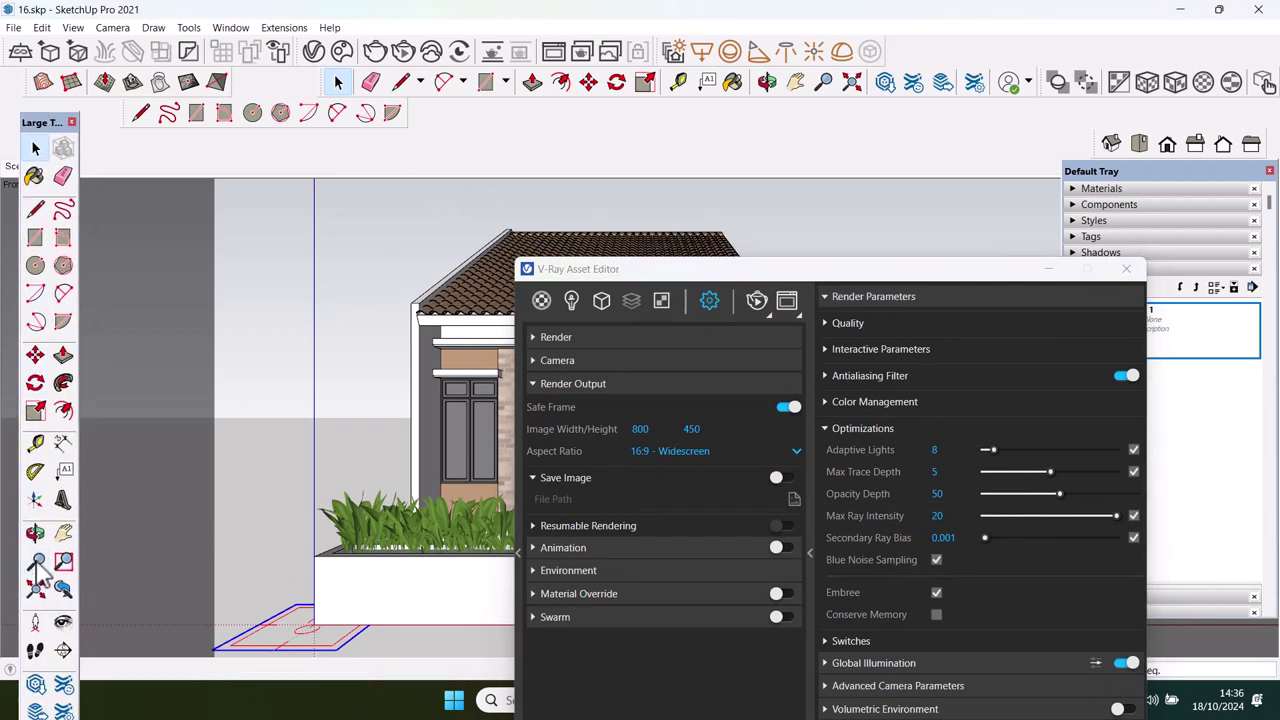
{"action": "left_click_drag", "start_coordinate": [313, 486], "coordinate": [334, 460]}
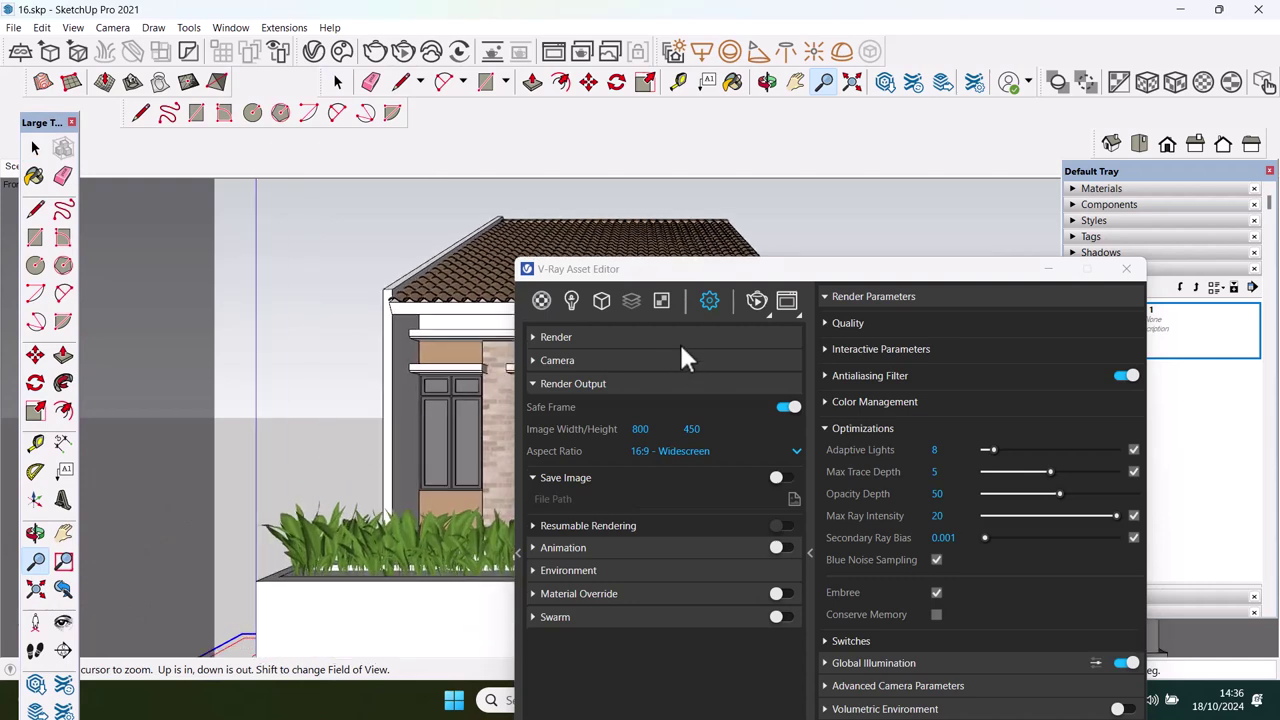
{"action": "left_click_drag", "start_coordinate": [787, 276], "coordinate": [842, 648]}
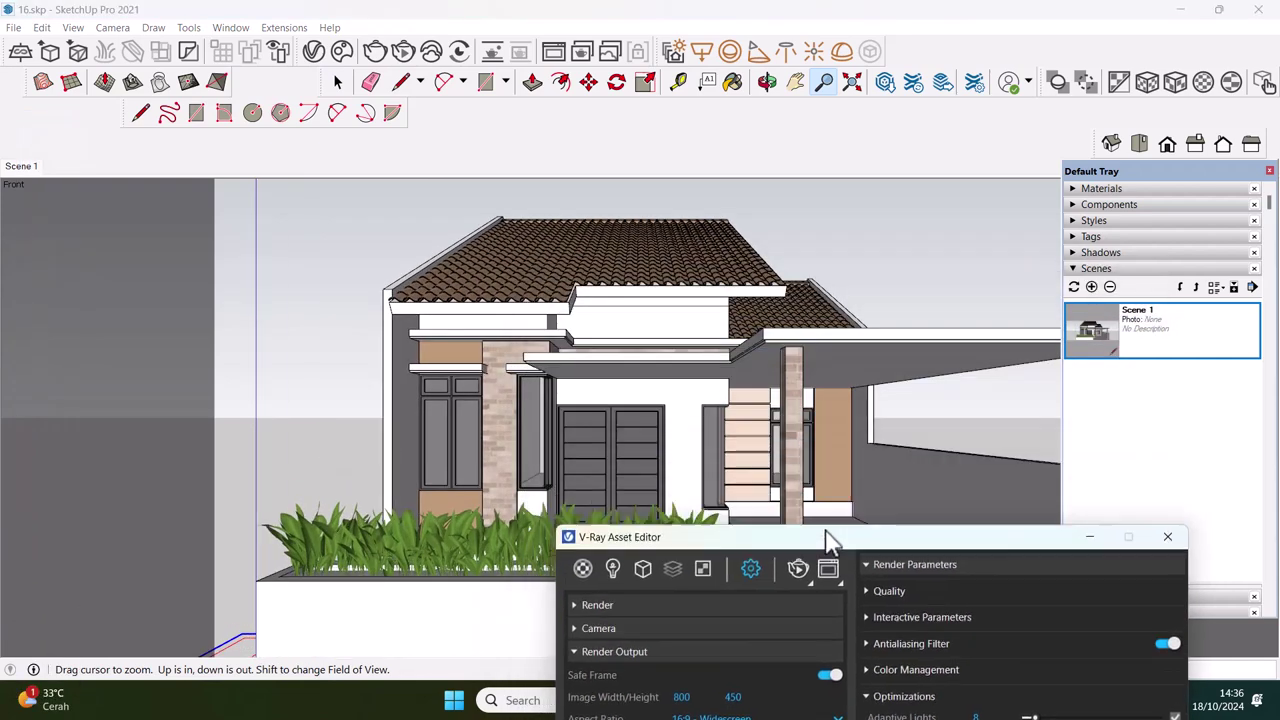
{"action": "left_click", "coordinate": [1096, 282]}
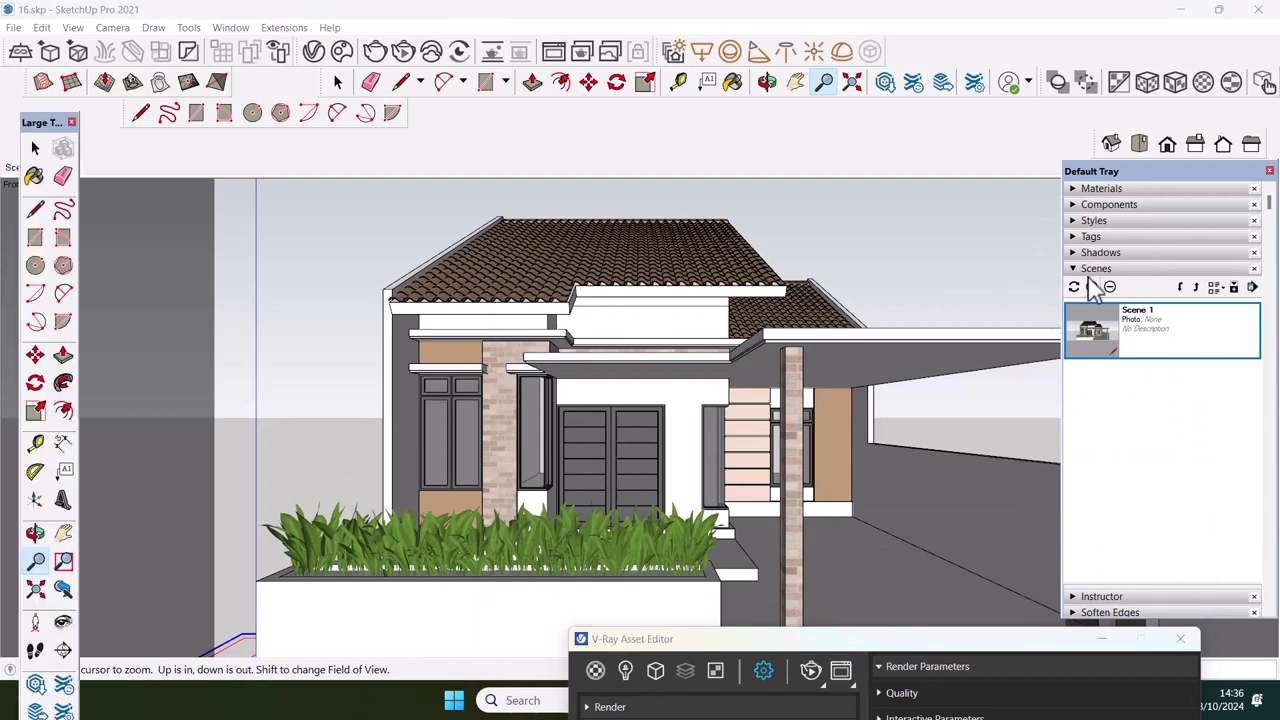
{"action": "mouse_move", "coordinate": [1127, 172]}
{"action": "left_mouse_down"}
{"action": "mouse_move", "coordinate": [1127, 207]}
{"action": "mouse_move", "coordinate": [1161, 255]}
{"action": "left_mouse_up"}
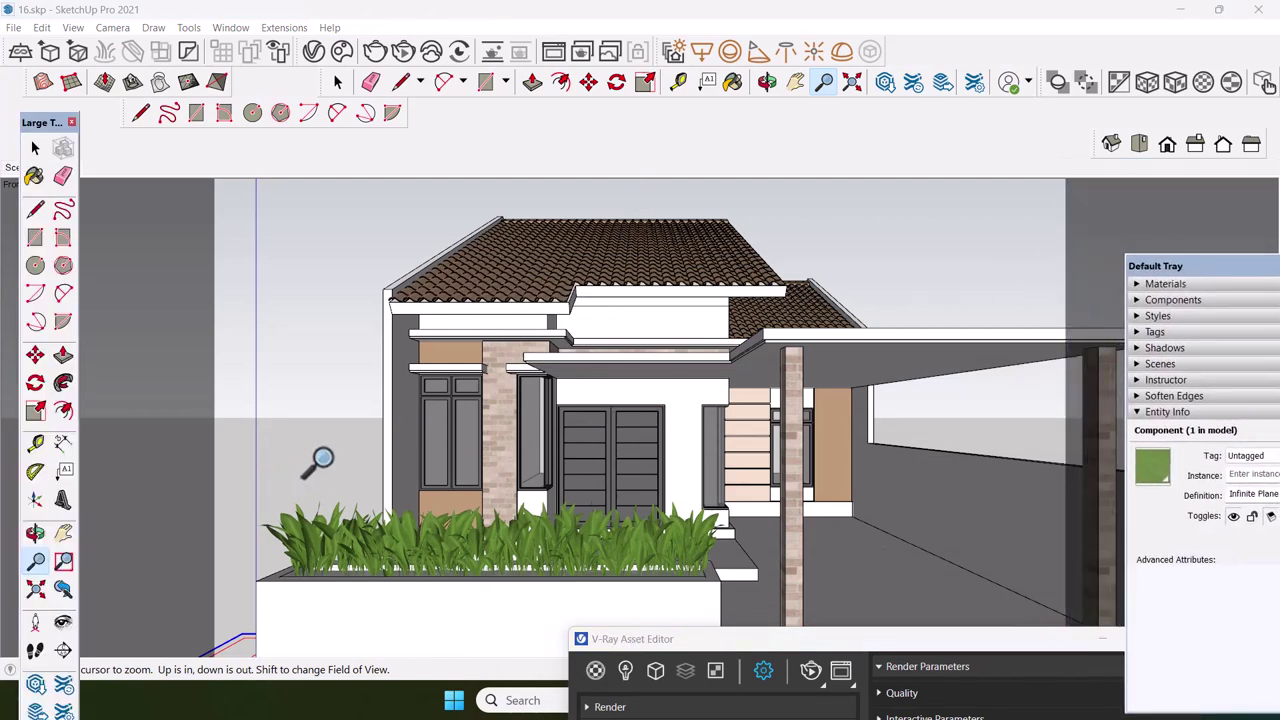
{"action": "left_click", "coordinate": [63, 533]}
{"action": "mouse_move", "coordinate": [493, 473]}
{"action": "left_mouse_down"}
{"action": "mouse_move", "coordinate": [466, 440]}
{"action": "mouse_move", "coordinate": [454, 448]}
{"action": "left_mouse_up"}
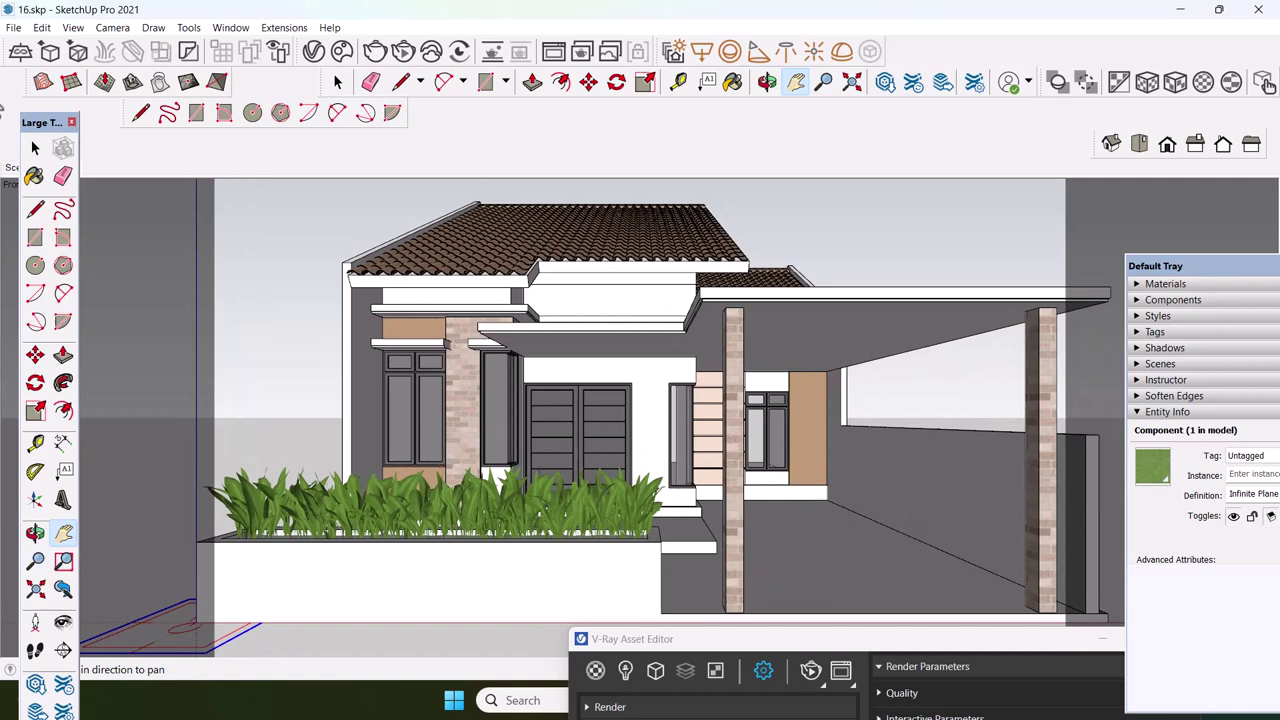
Change the camera's field of view to 50 degrees
{"action": "left_click", "coordinate": [113, 28]}
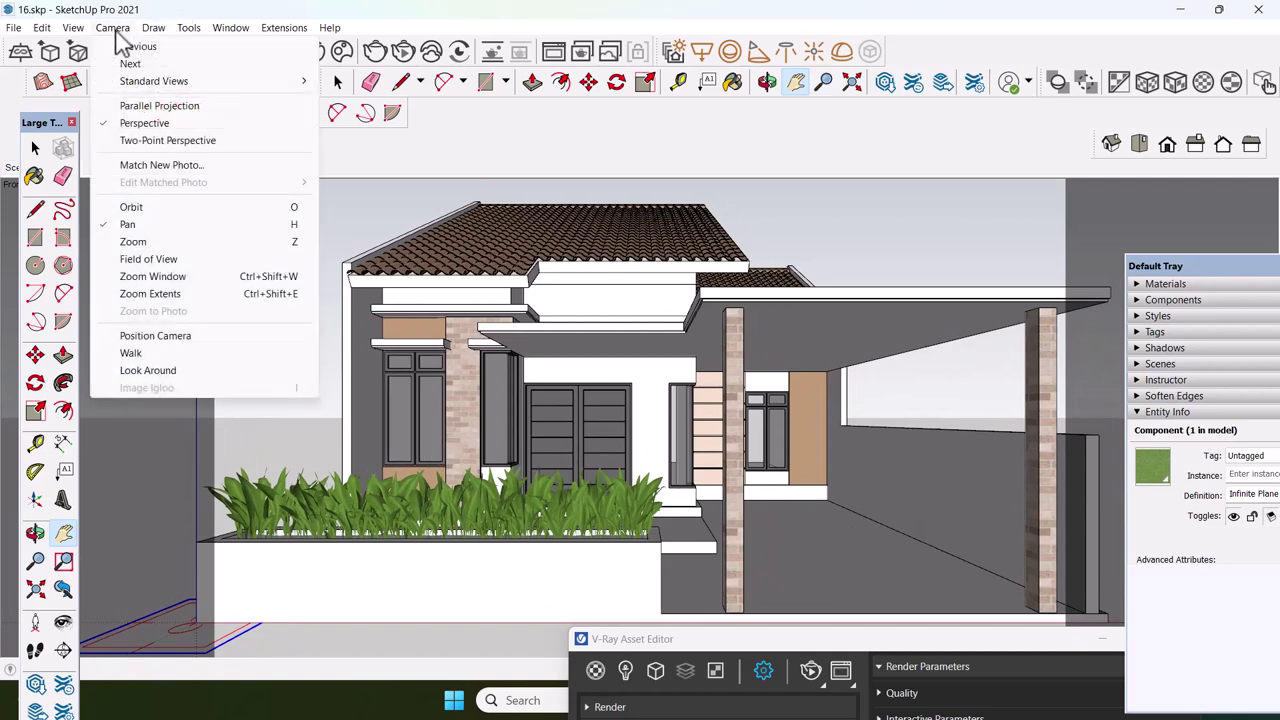
{"action": "left_click", "coordinate": [150, 259]}
{"action": "left_click_drag", "start_coordinate": [1194, 266], "coordinate": [986, 136]}
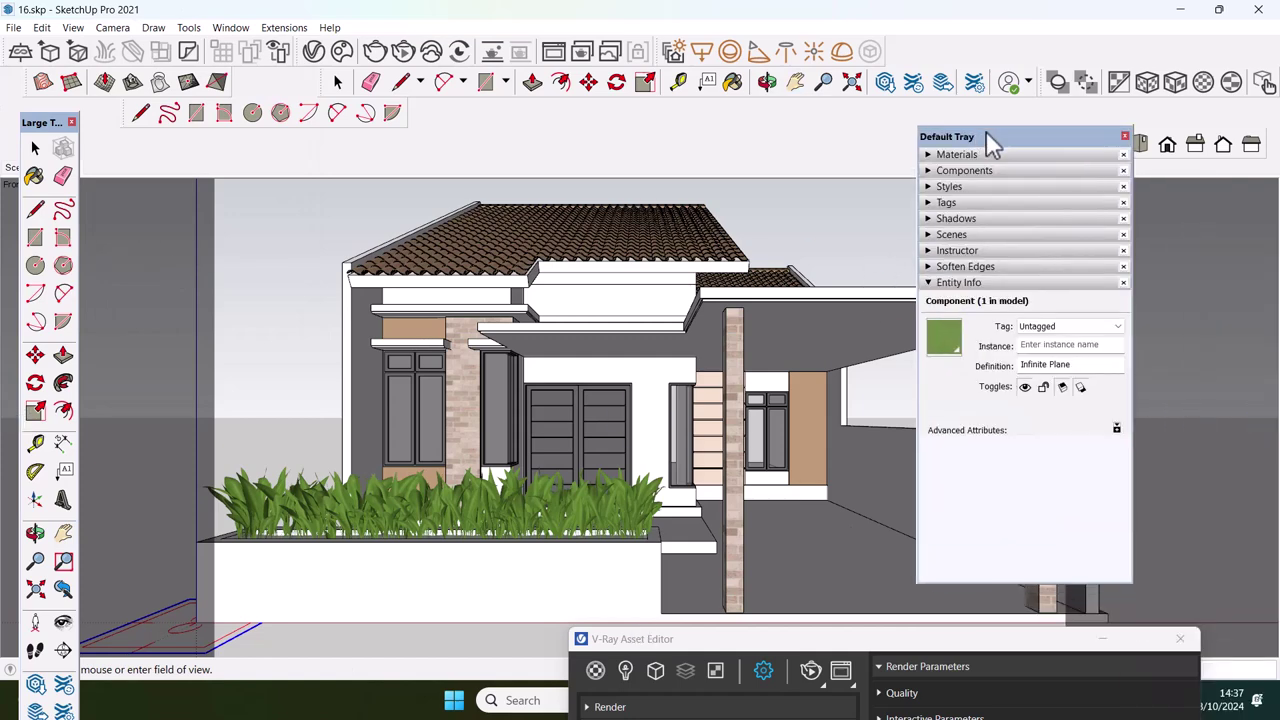
{"action": "left_click_drag", "start_coordinate": [950, 645], "coordinate": [548, 430]}
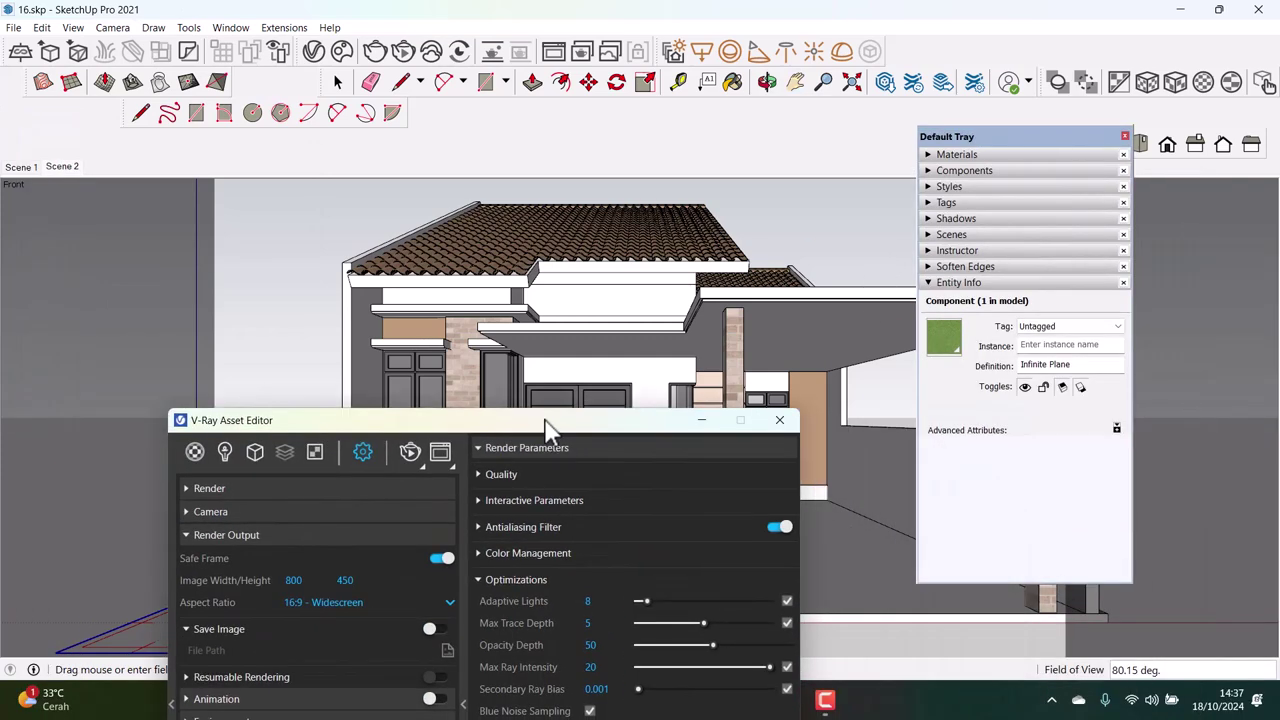
{"action": "left_click", "coordinate": [113, 28]}
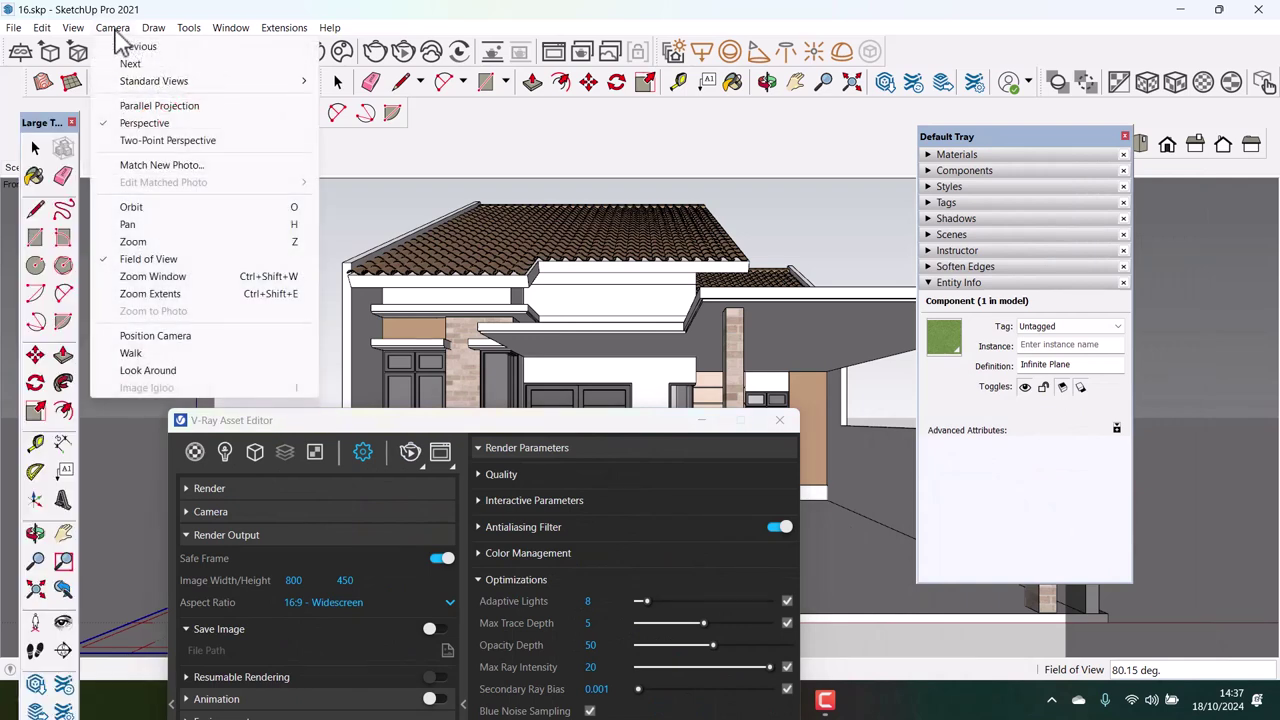
{"action": "left_click", "coordinate": [155, 276]}
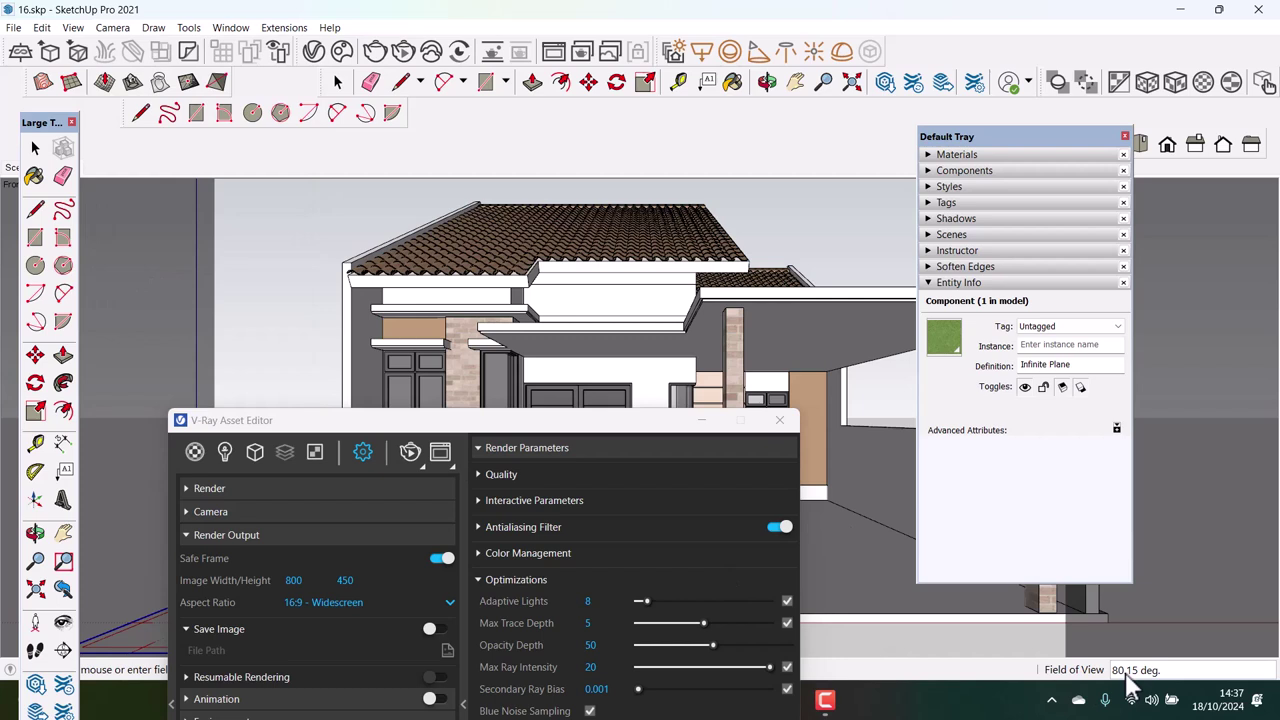
{"action": "type", "text": "50"}
{"action": "key", "text": "Return"}
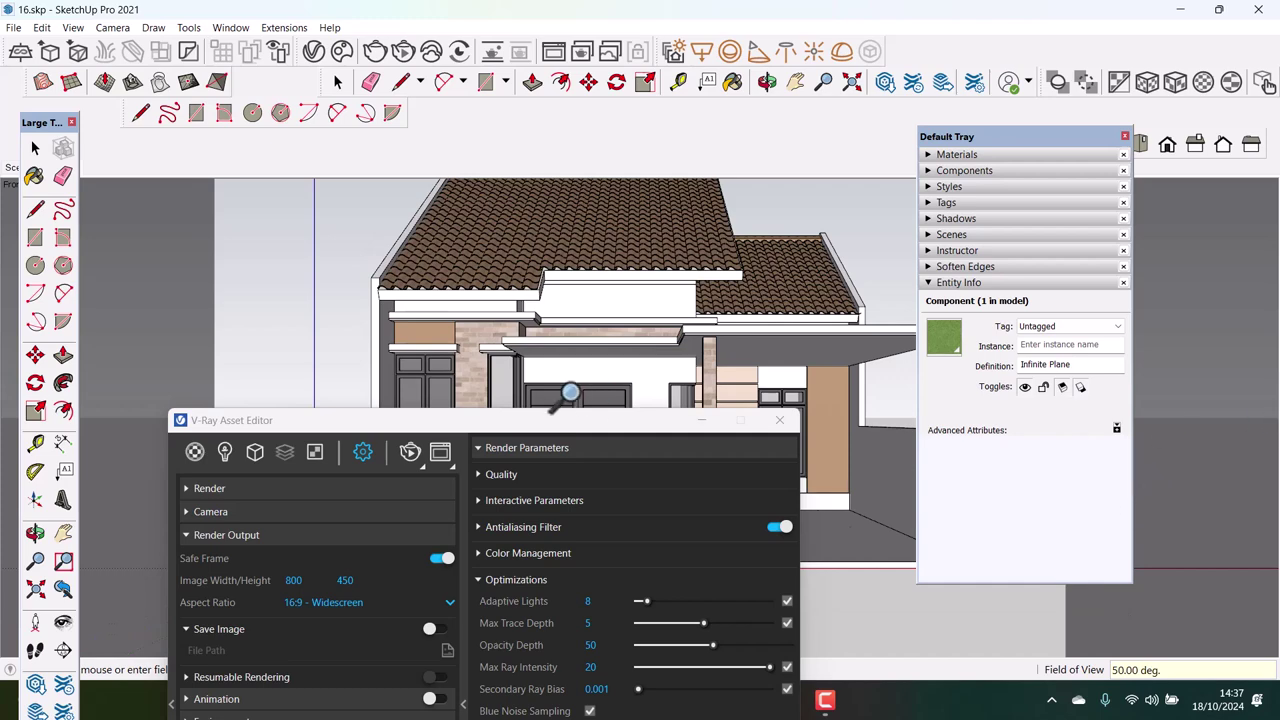
Show the Large Tool Set, nudge the house slightly left and up, and click the Default Tray
{"action": "left_click_drag", "start_coordinate": [574, 428], "coordinate": [634, 632]}
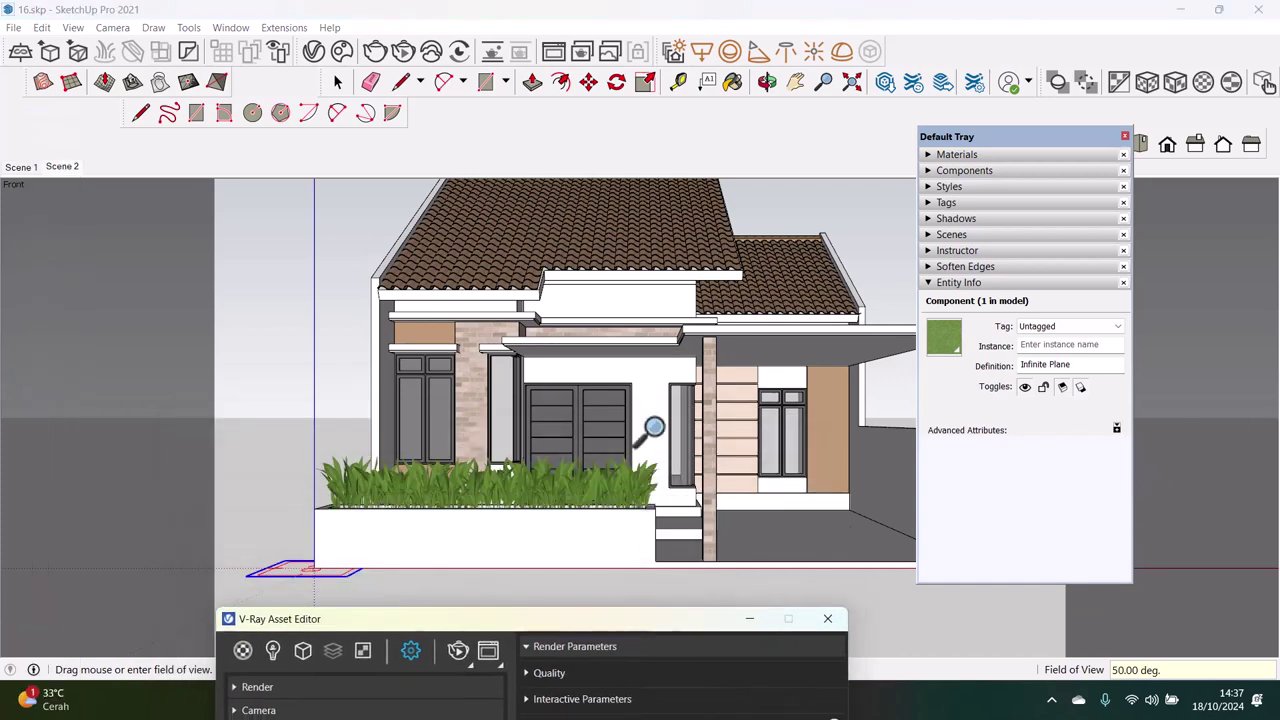
{"action": "scroll", "coordinate": [660, 410], "scroll_direction": "down", "scroll_amount": 1}
{"action": "scroll", "coordinate": [689, 327], "scroll_direction": "up", "scroll_amount": 1}
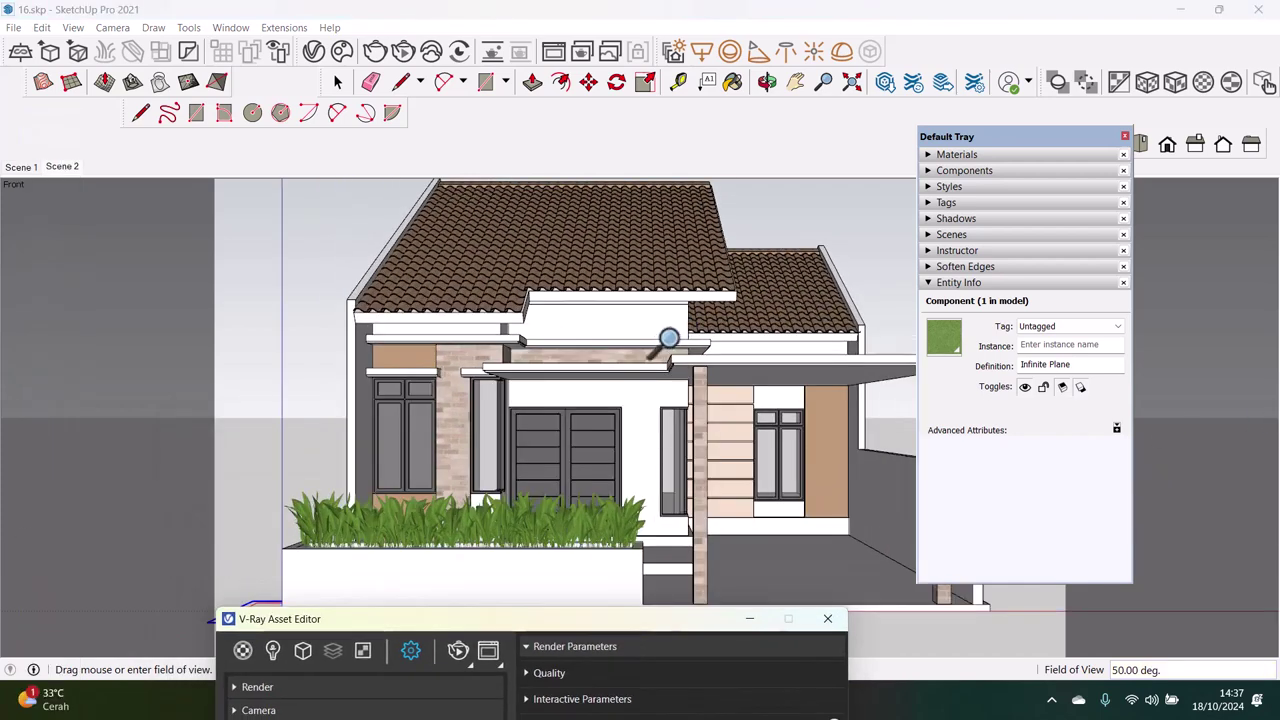
{"action": "left_click", "coordinate": [356, 168]}
{"action": "left_click", "coordinate": [63, 533]}
{"action": "mouse_move", "coordinate": [576, 530]}
{"action": "left_mouse_down"}
{"action": "mouse_move", "coordinate": [565, 520]}
{"action": "mouse_move", "coordinate": [593, 530]}
{"action": "left_mouse_up"}
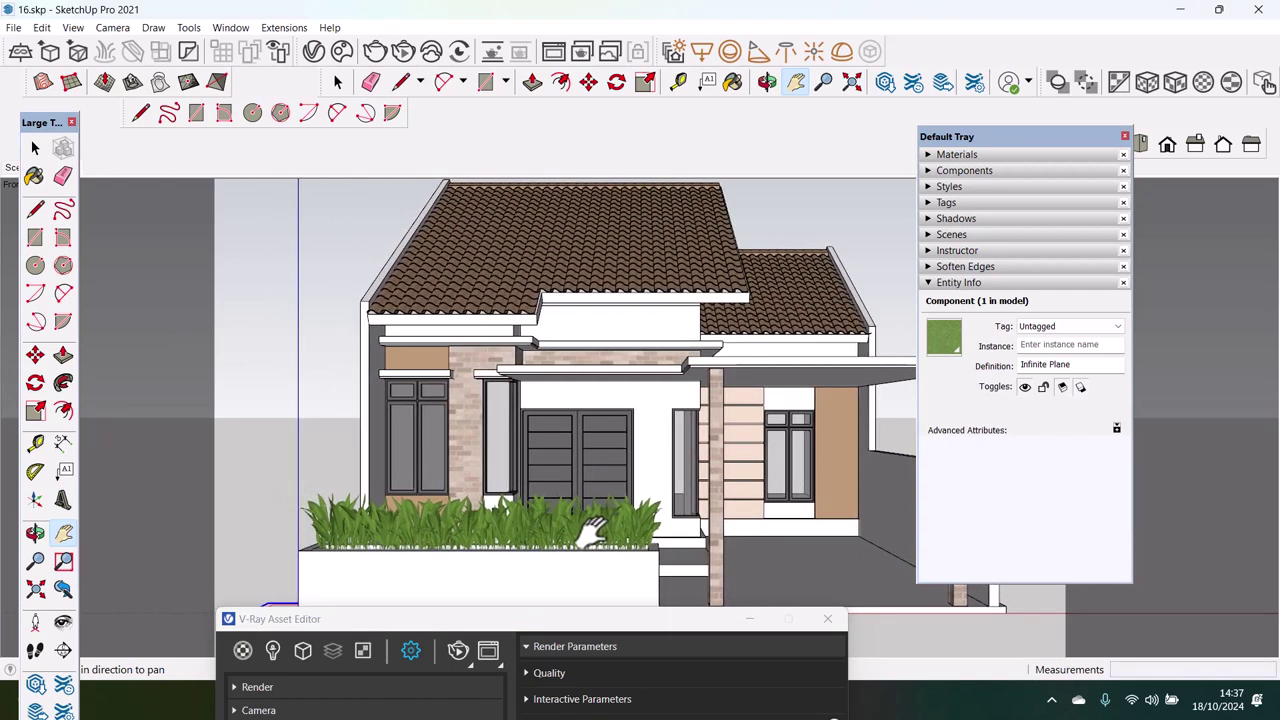
{"action": "left_click", "coordinate": [1041, 141]}
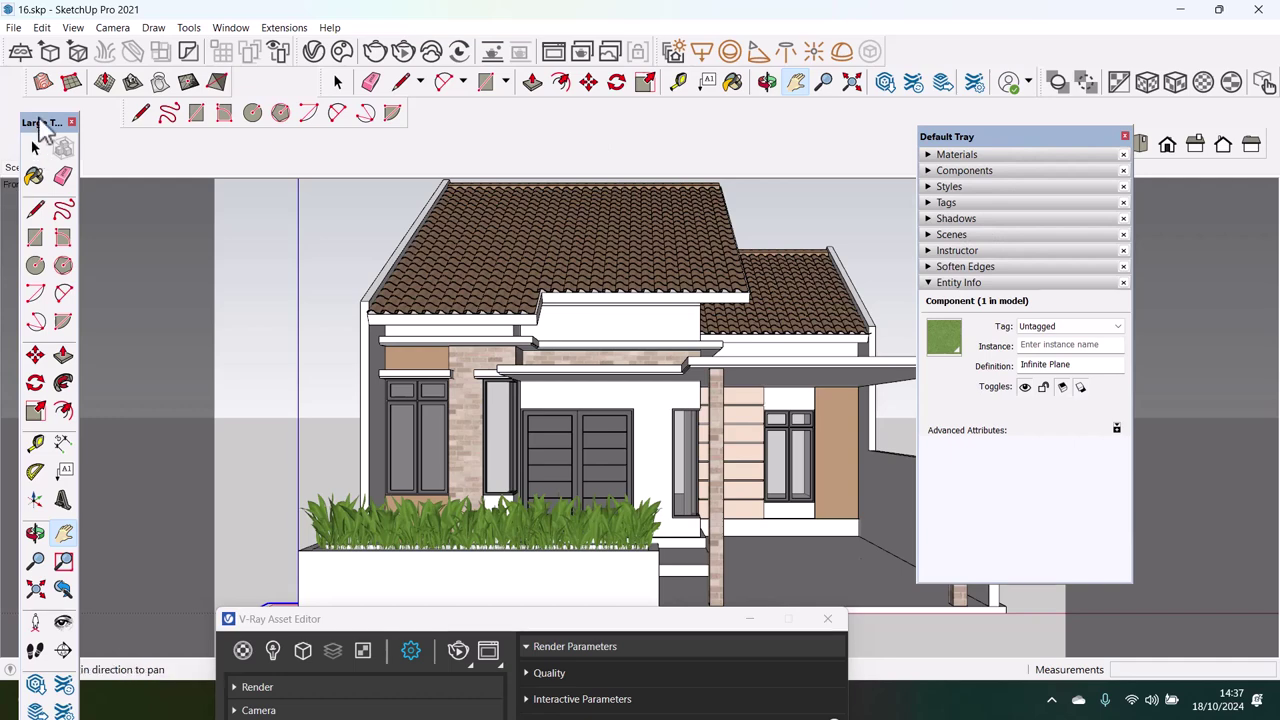
Update Scene 2 to the current framing of the house
{"action": "left_click_drag", "start_coordinate": [45, 125], "coordinate": [33, 219]}
{"action": "right_click", "coordinate": [55, 172]}
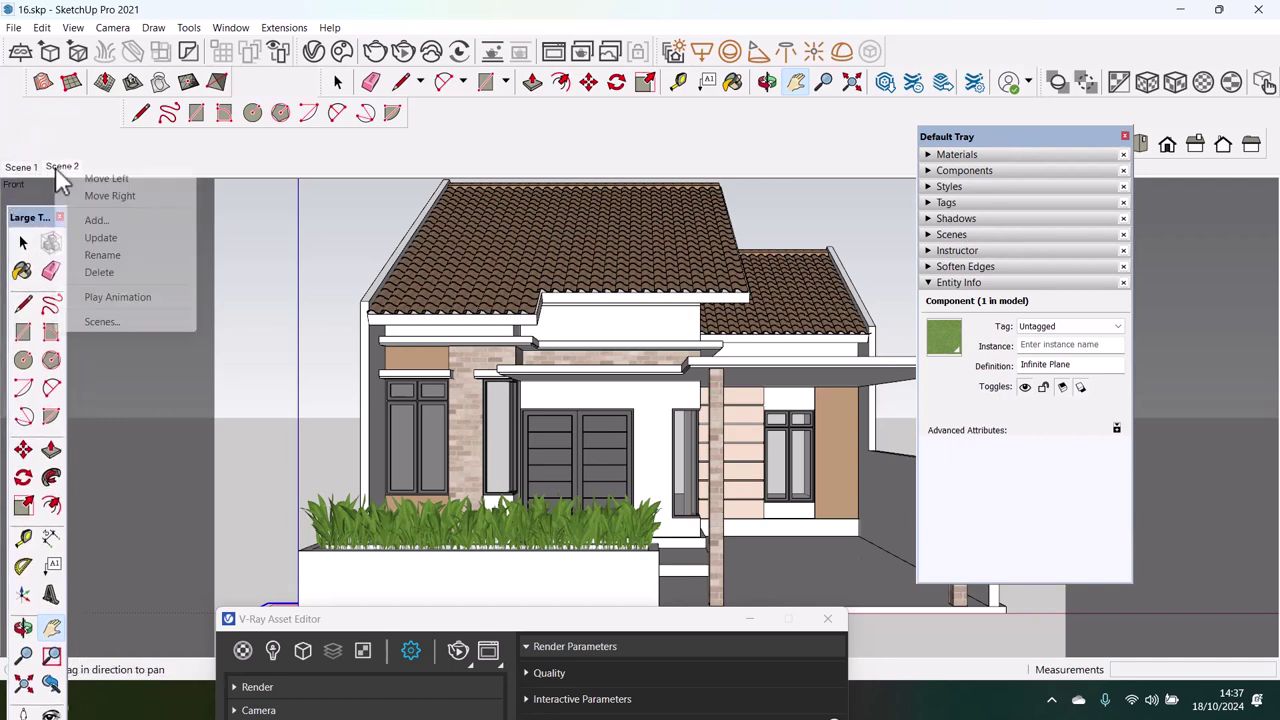
{"action": "left_click", "coordinate": [97, 237]}
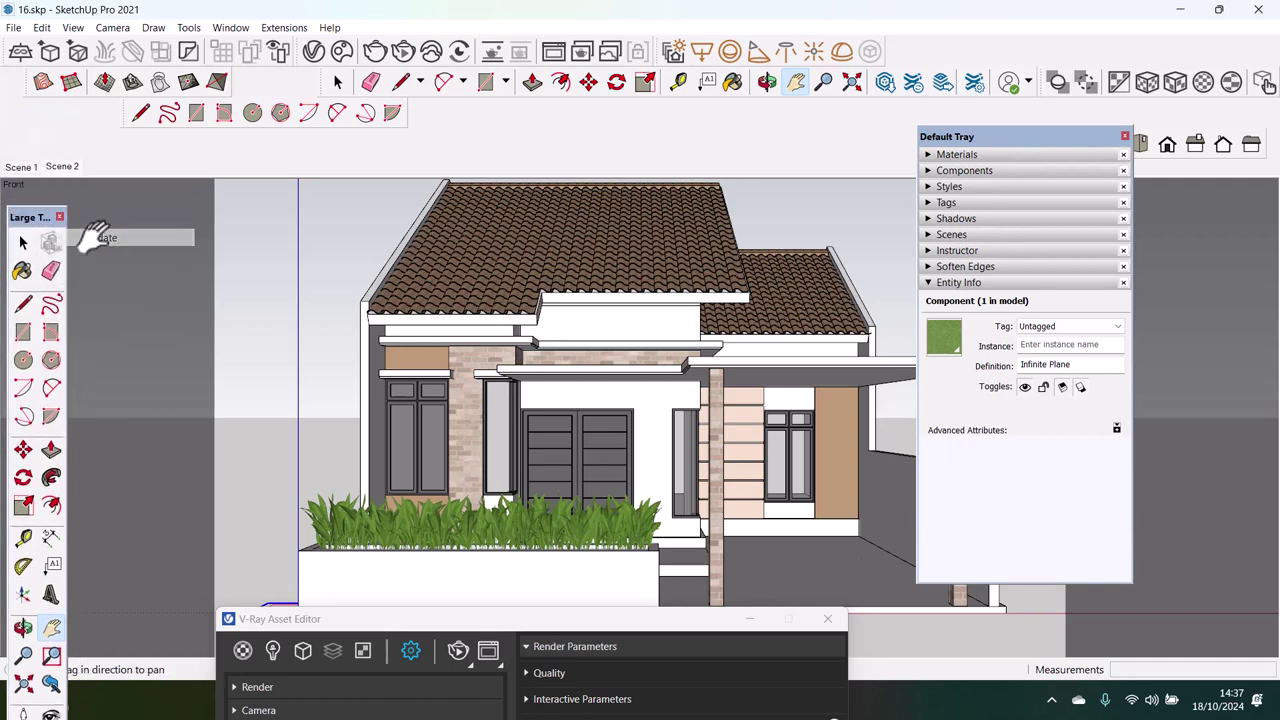
{"action": "right_click", "coordinate": [57, 170]}
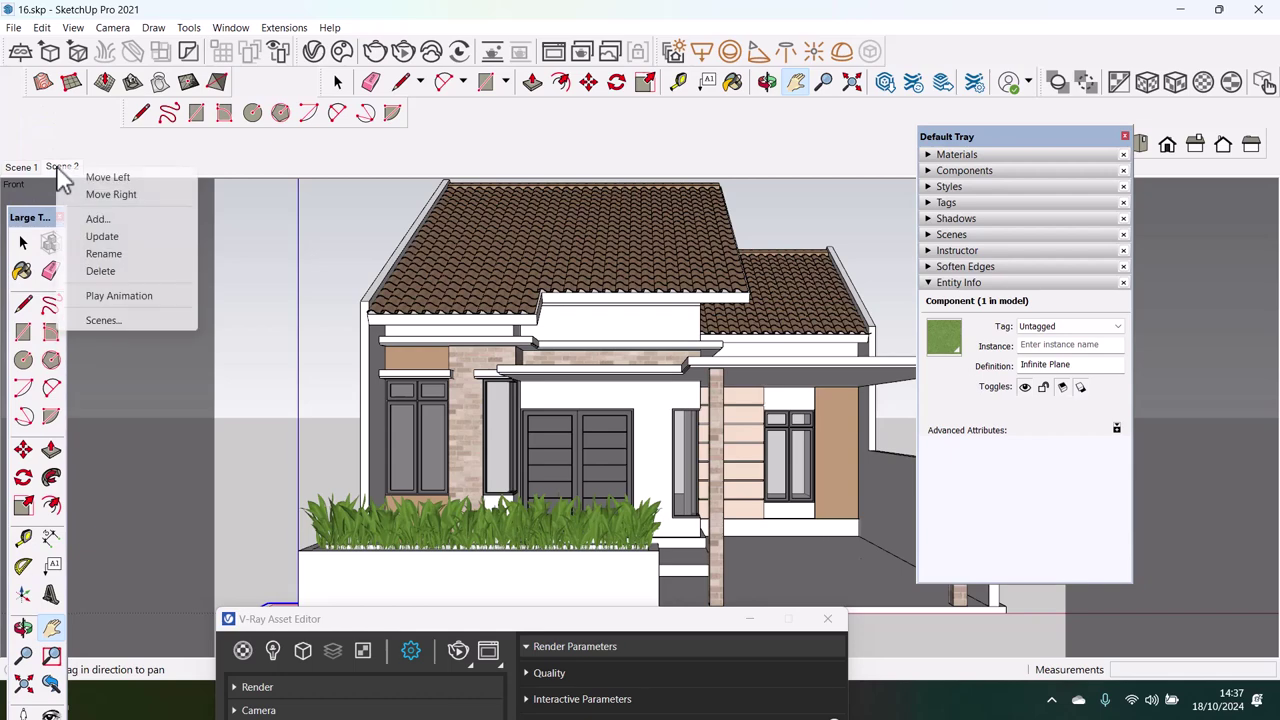
{"action": "left_click", "coordinate": [95, 235]}
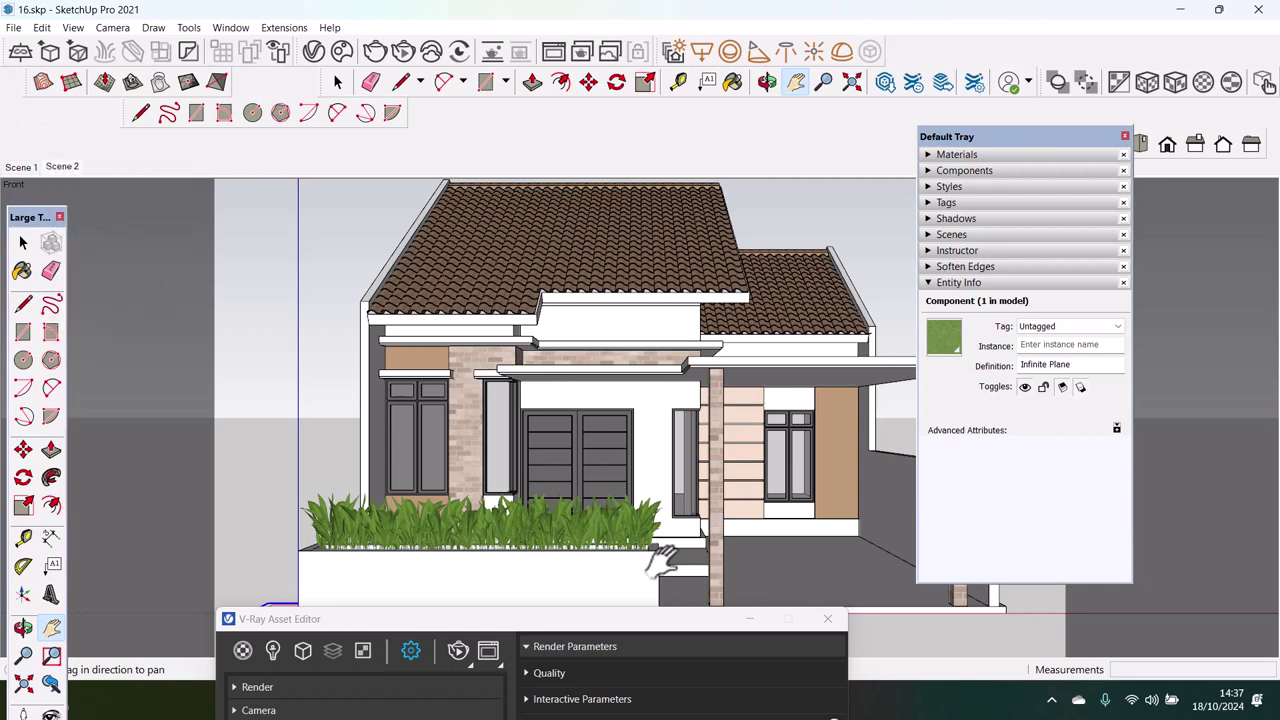
Raise the V-Ray Asset Editor so its full render settings are visible
{"action": "left_click", "coordinate": [625, 632]}
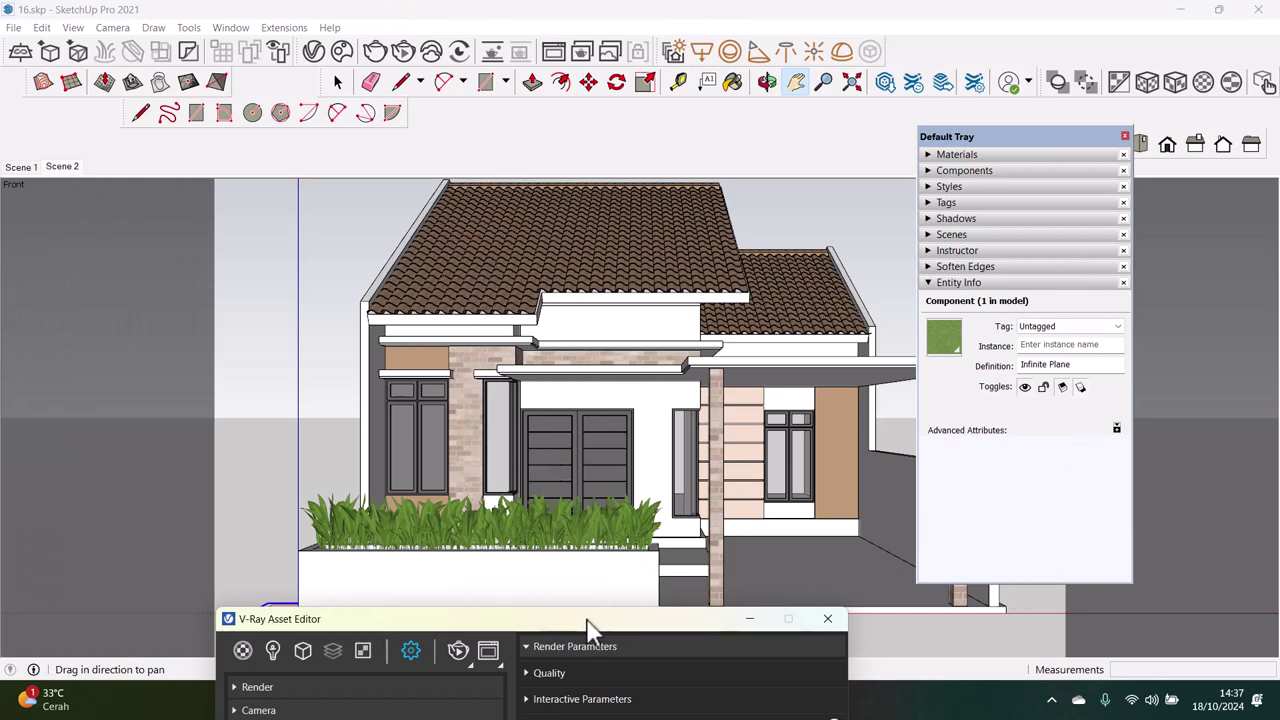
{"action": "left_click_drag", "start_coordinate": [589, 620], "coordinate": [605, 128]}
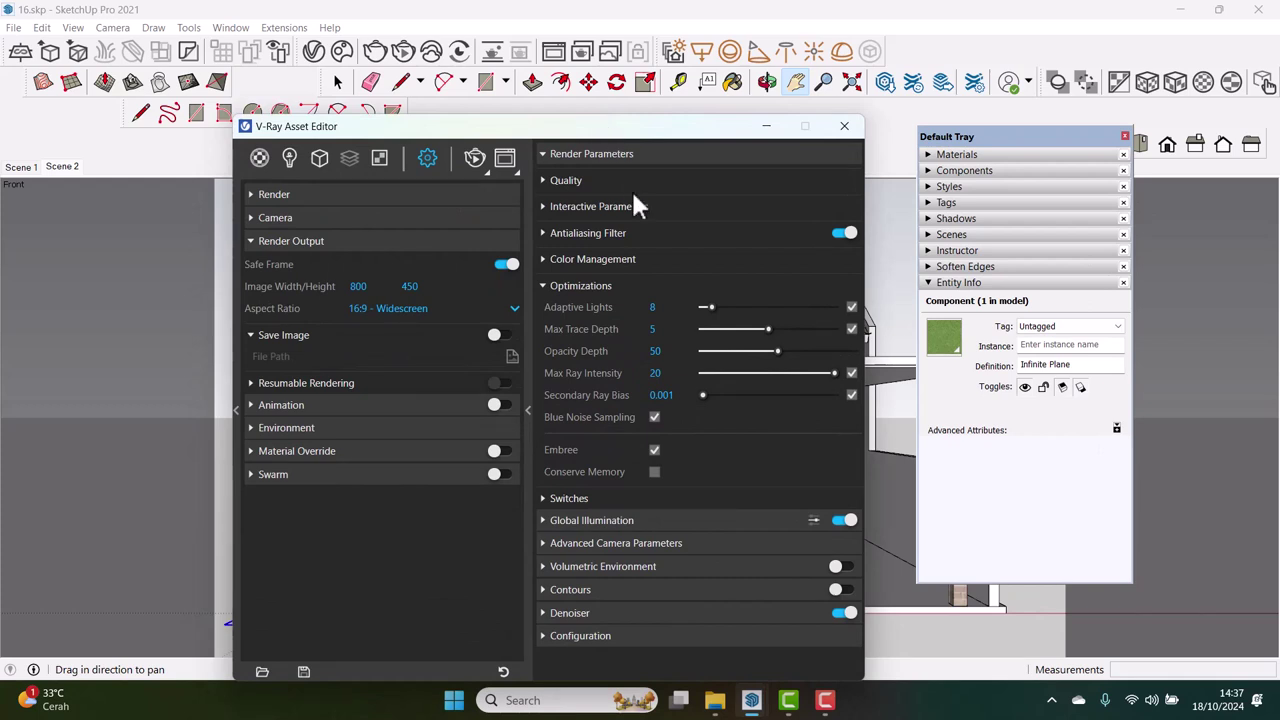
{"action": "left_click", "coordinate": [305, 245]}
Set Render Output Image Width to 1600 so the height becomes 900, then put the editor away
{"action": "left_click", "coordinate": [305, 245]}
{"action": "double_click", "coordinate": [379, 287]}
{"action": "type", "text": "16"}
{"action": "left_click", "coordinate": [415, 287]}
{"action": "mouse_move", "coordinate": [720, 130]}
{"action": "left_mouse_down"}
{"action": "mouse_move", "coordinate": [752, 208]}
{"action": "mouse_move", "coordinate": [752, 193]}
{"action": "left_mouse_up"}
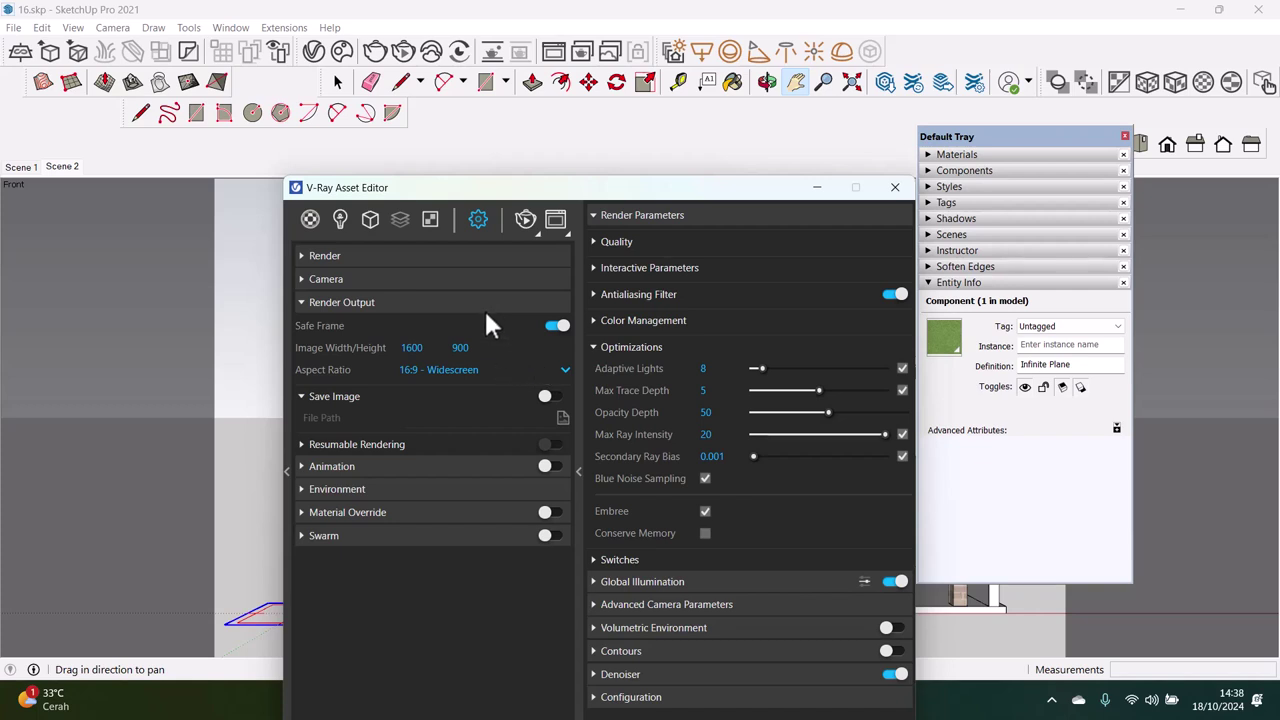
{"action": "left_click", "coordinate": [484, 303]}
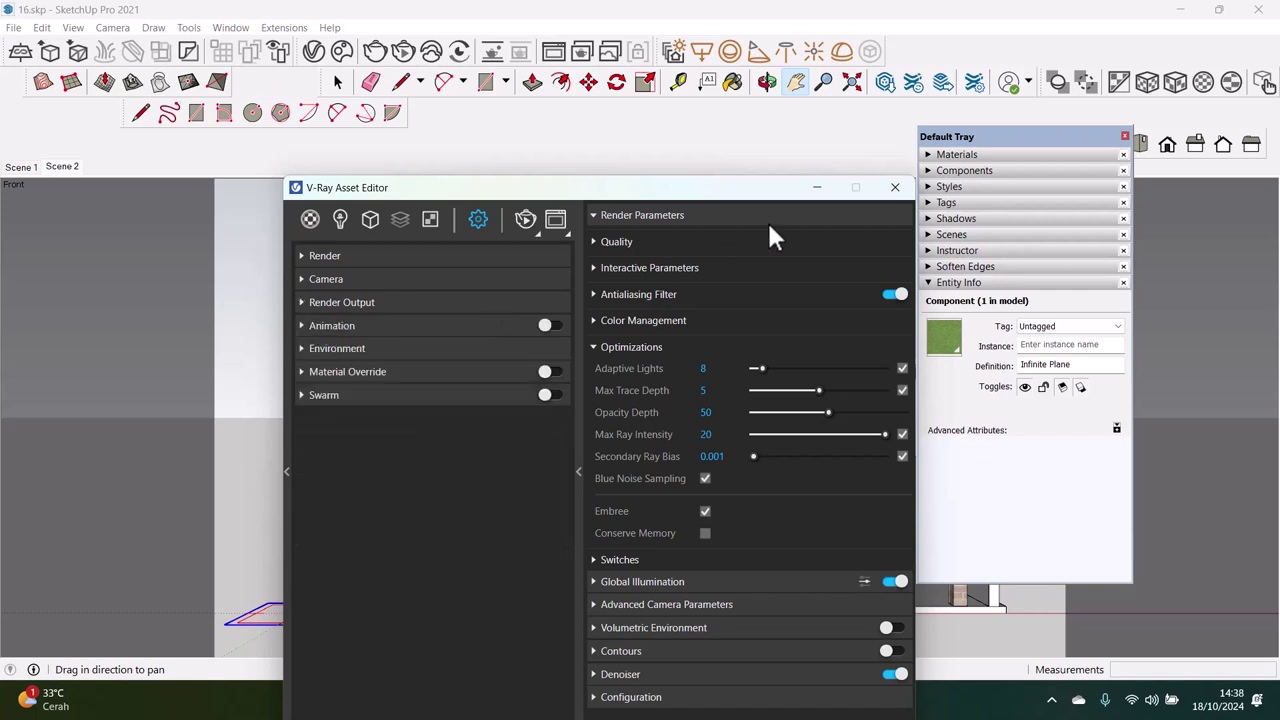
{"action": "left_click", "coordinate": [813, 195]}
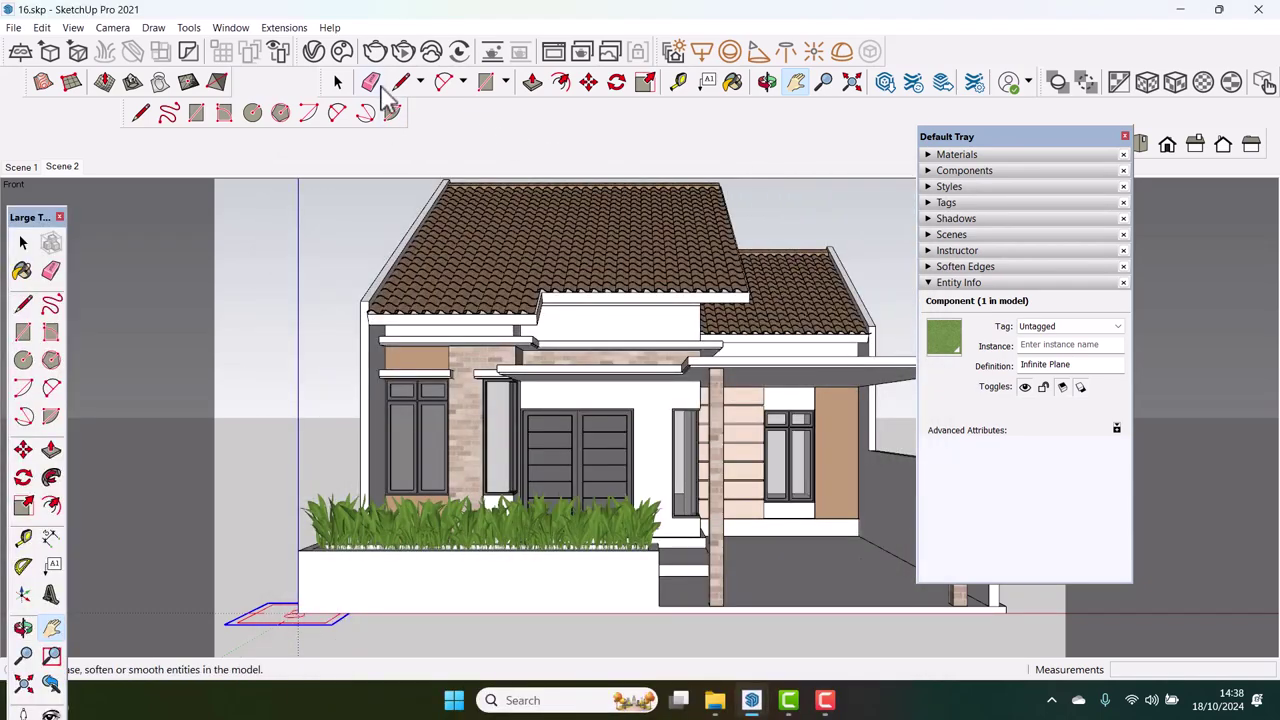
Run a first V-Ray test render of the house and close the frame buffer
{"action": "left_click", "coordinate": [376, 56]}
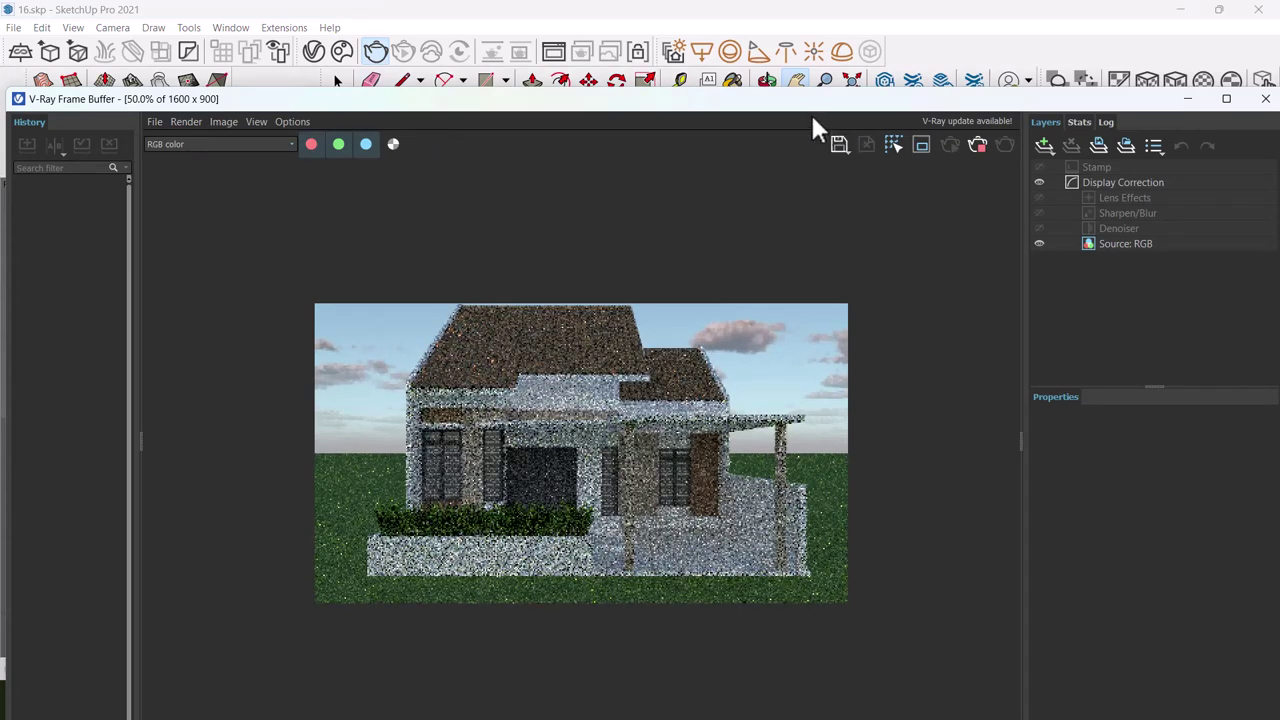
{"action": "left_click_drag", "start_coordinate": [801, 110], "coordinate": [761, 224]}
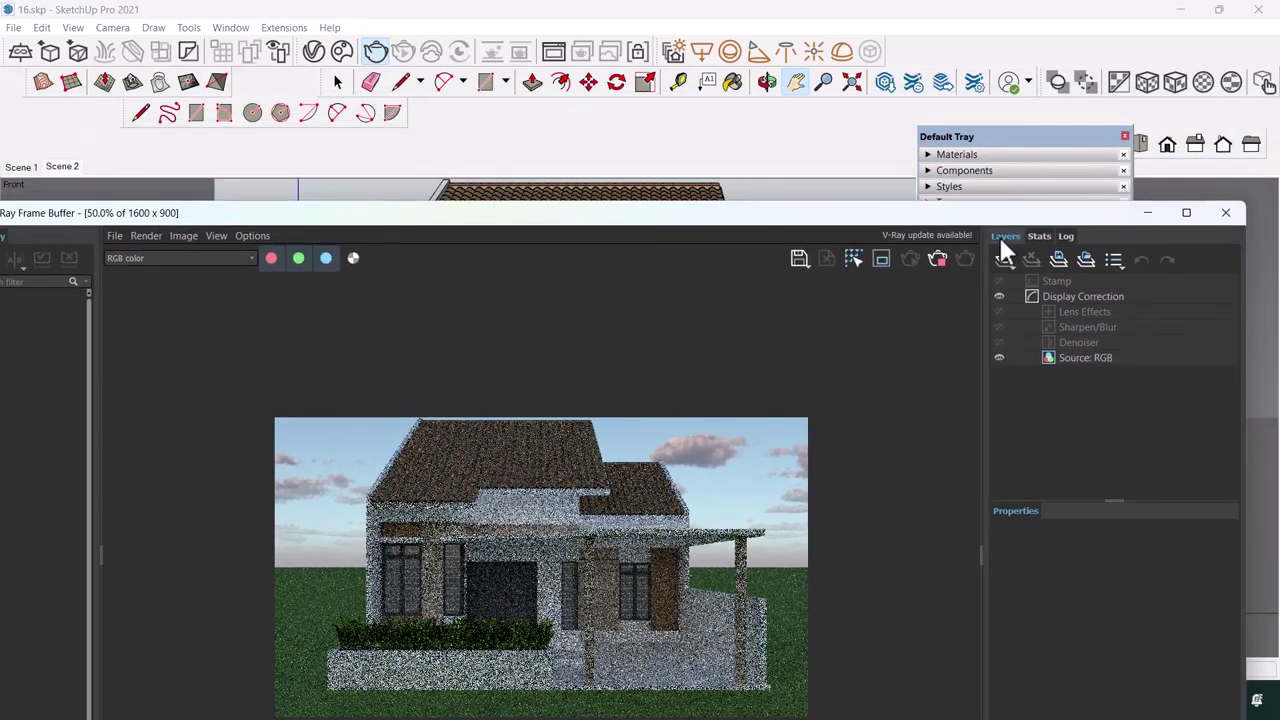
{"action": "left_click", "coordinate": [1226, 213]}
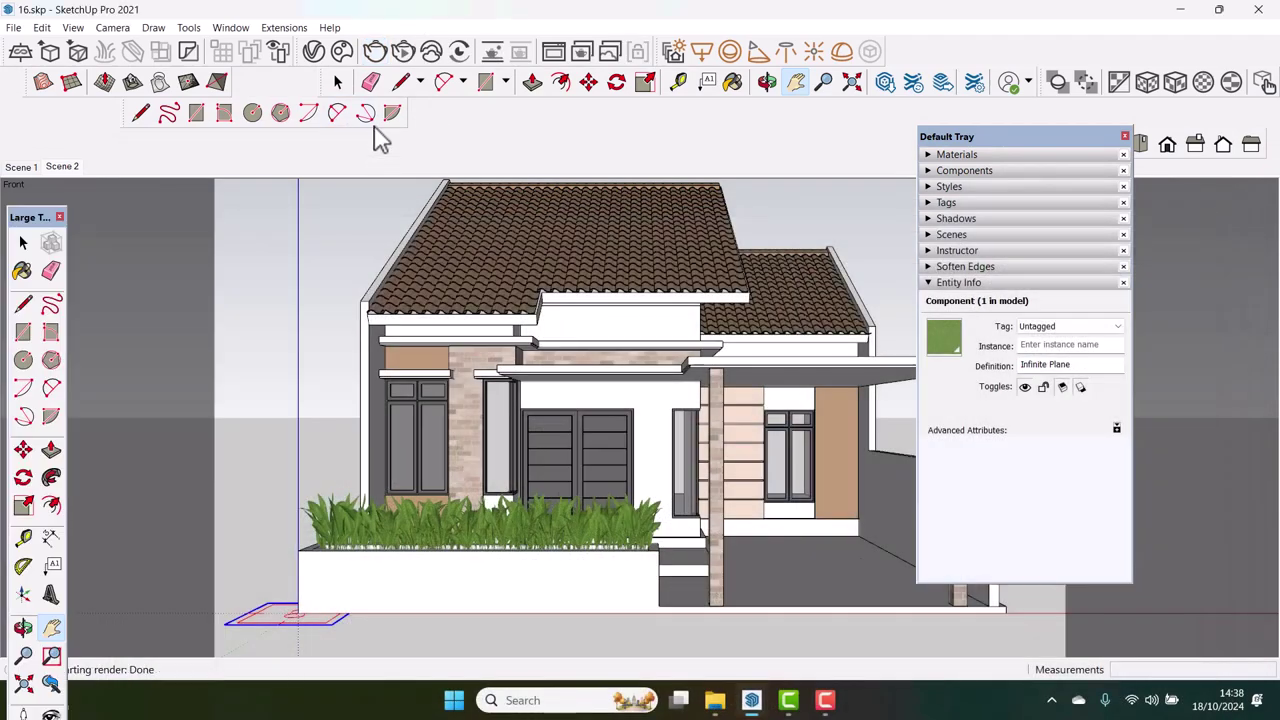
Set the SunLight Intensity Multiplier to 2 in the Asset Editor's Lights
{"action": "left_click", "coordinate": [315, 52]}
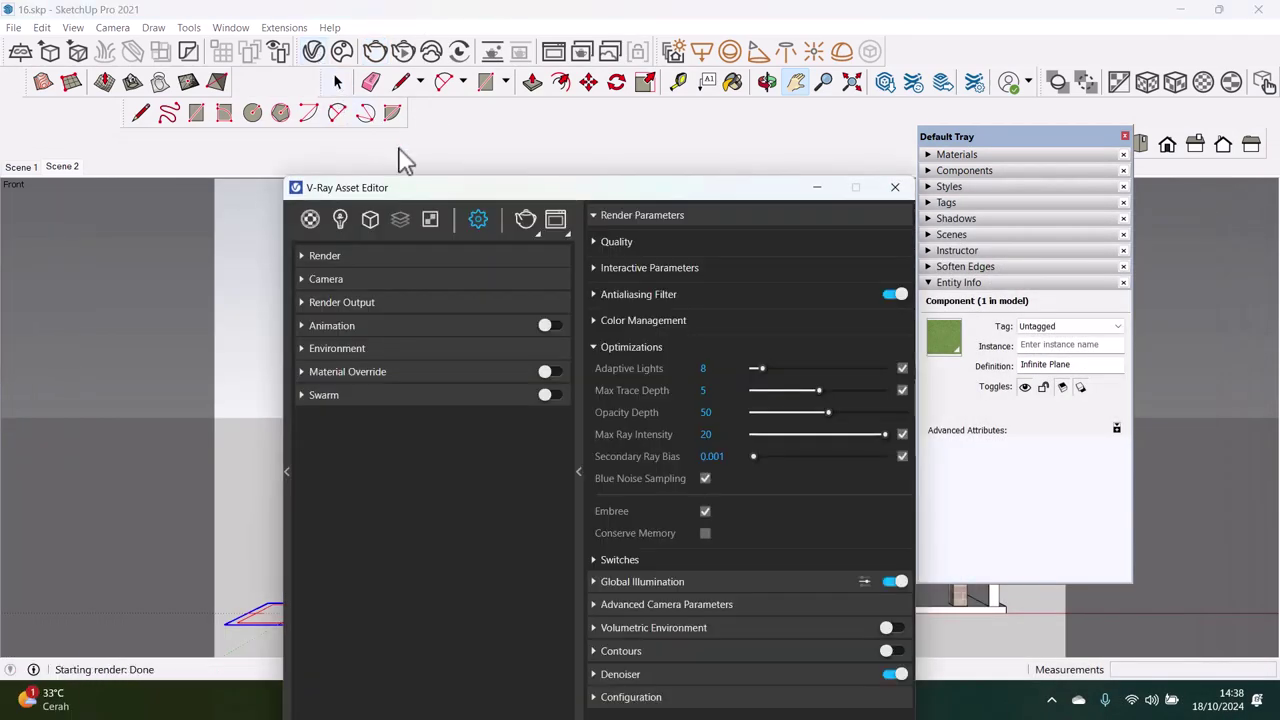
{"action": "left_click", "coordinate": [341, 219]}
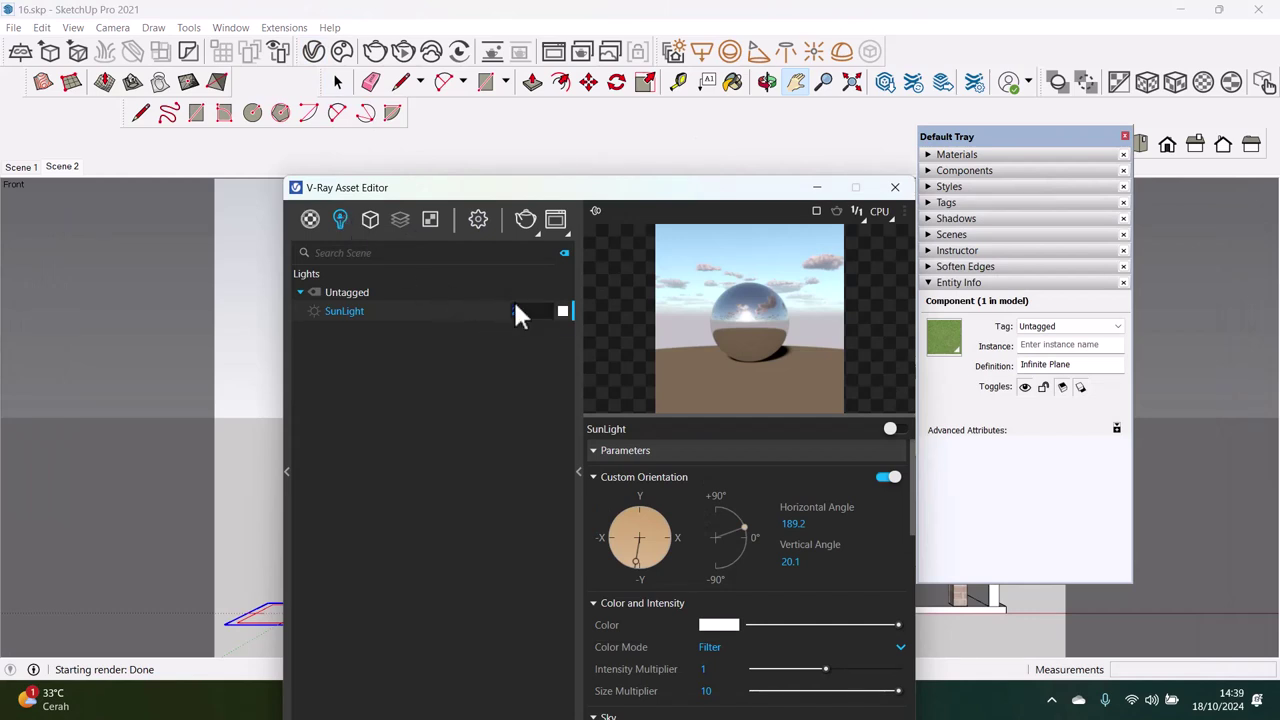
{"action": "type", "text": "2"}
{"action": "key", "text": "Return"}
Render again with the brighter sun, stop it, and close the frame buffer and Asset Editor
{"action": "left_click", "coordinate": [378, 54]}
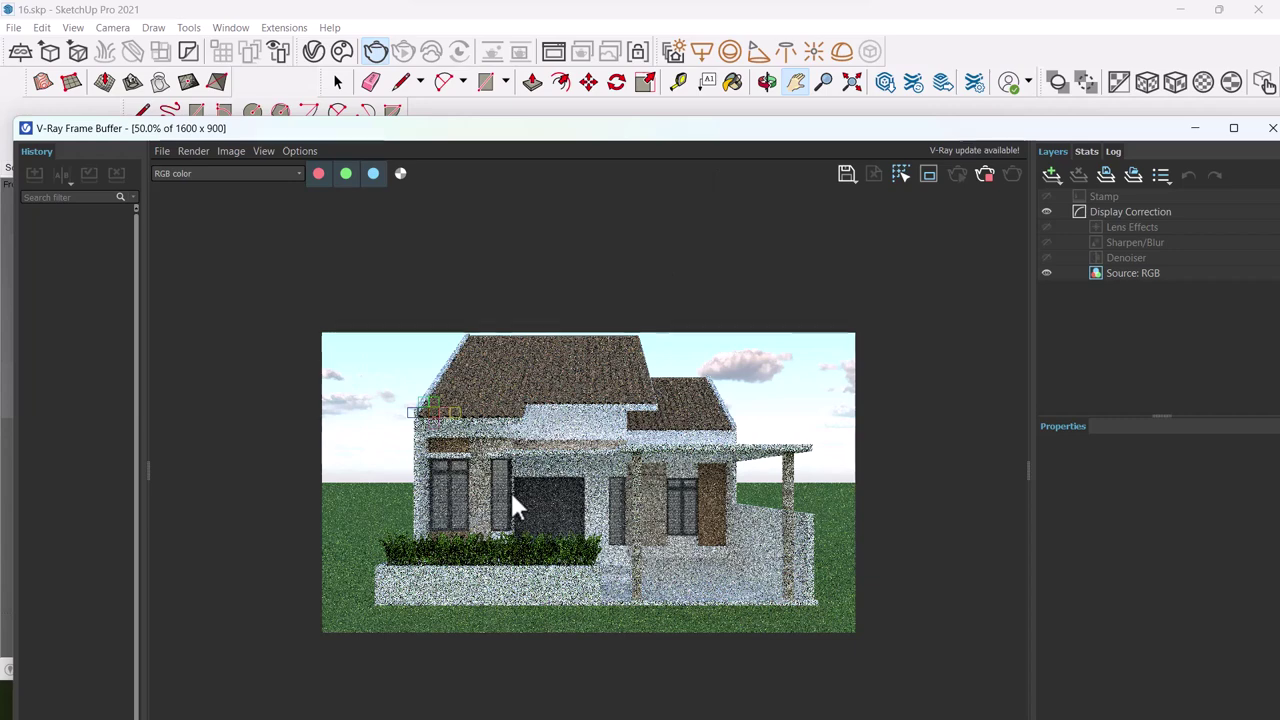
{"action": "scroll", "coordinate": [600, 500], "scroll_direction": "up", "scroll_amount": 1}
{"action": "scroll", "coordinate": [597, 499], "scroll_direction": "down", "scroll_amount": 1}
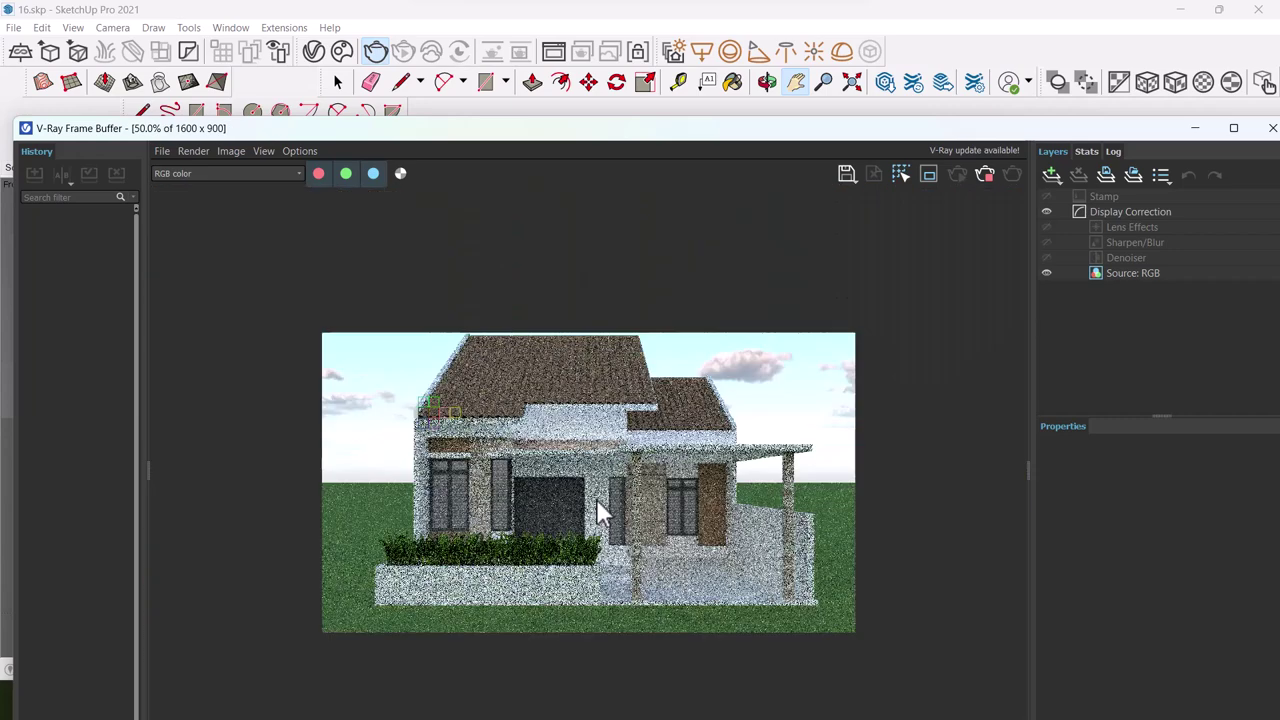
{"action": "left_click", "coordinate": [984, 177]}
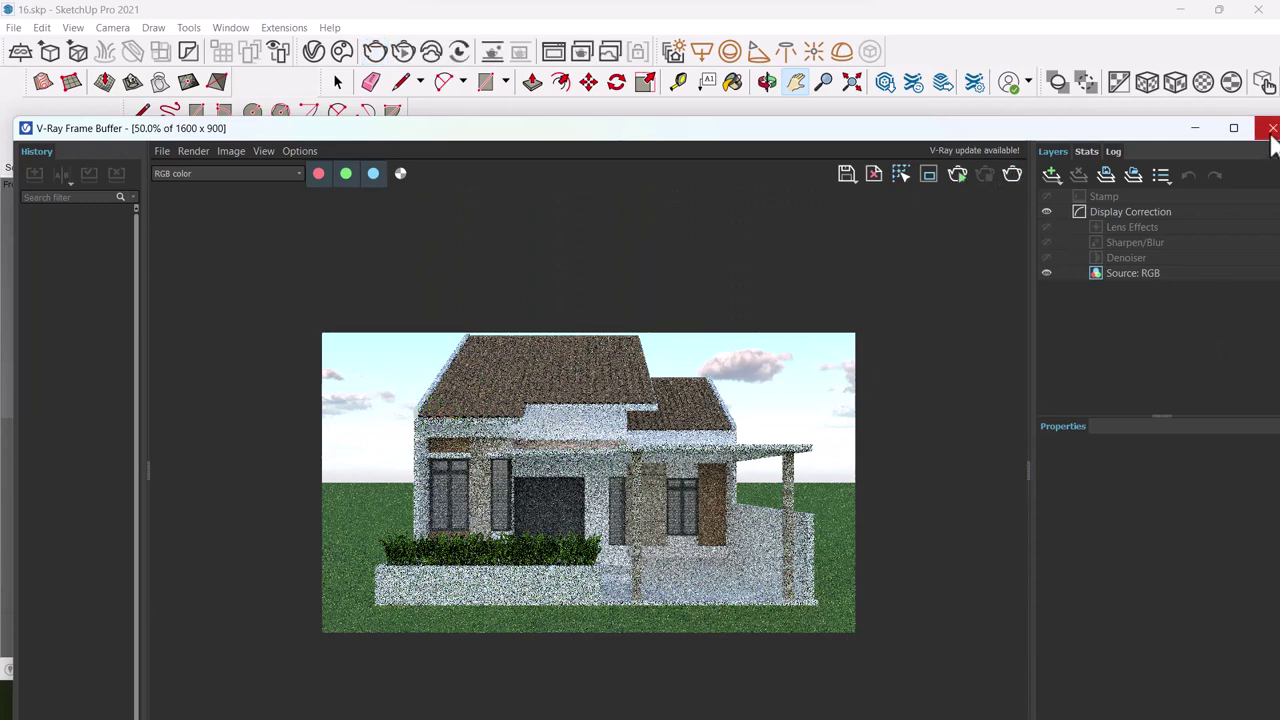
{"action": "left_click", "coordinate": [1271, 128]}
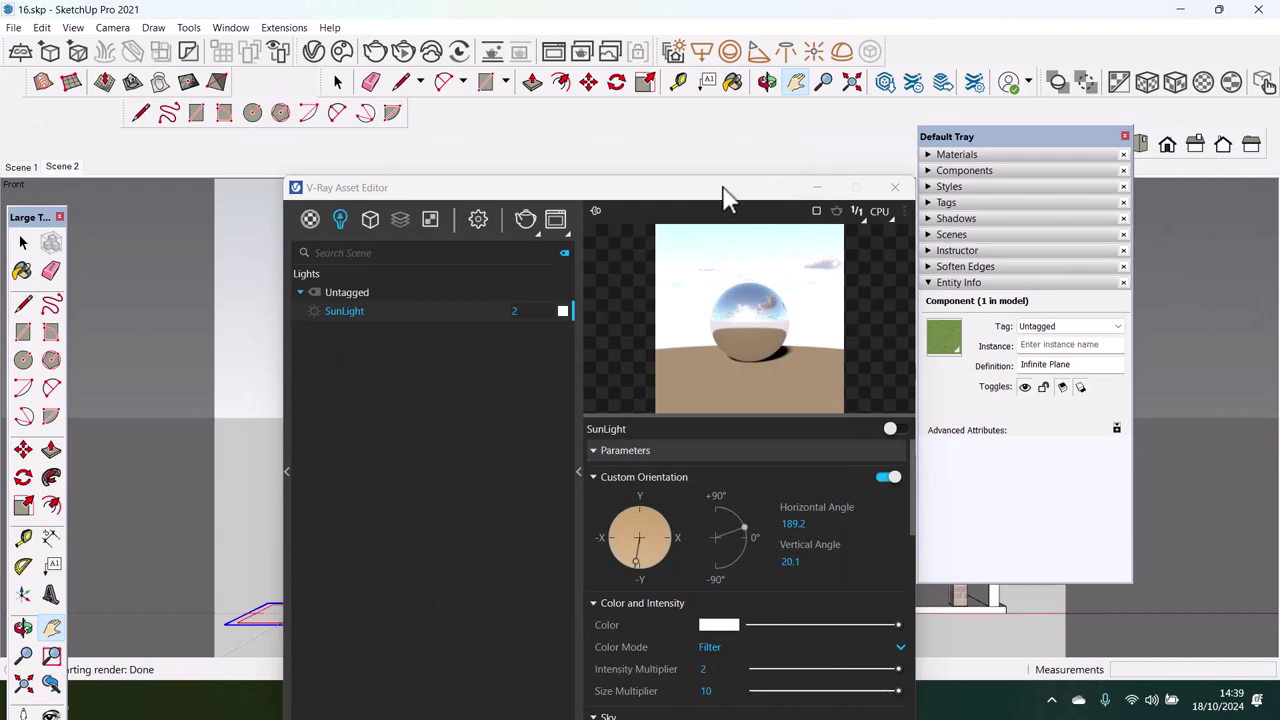
{"action": "left_click_drag", "start_coordinate": [726, 194], "coordinate": [763, 203]}
{"action": "left_click", "coordinate": [926, 191]}
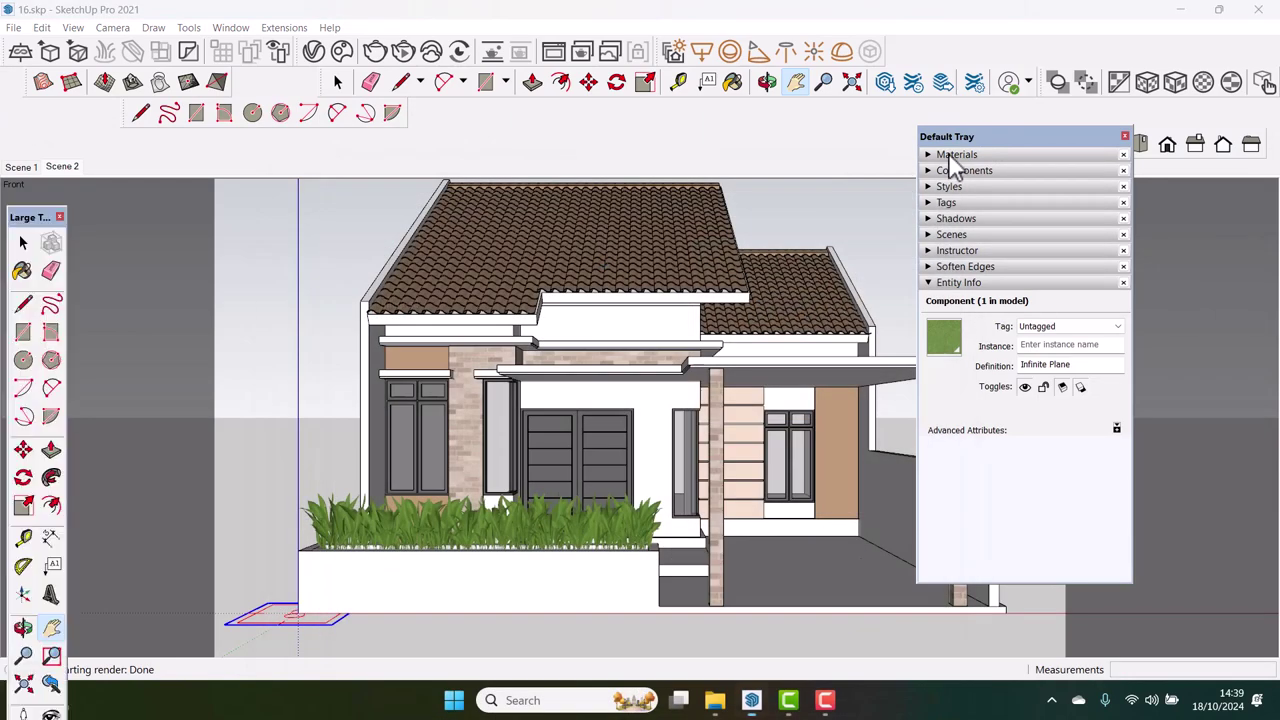
Sample the Translucent Glass Gray window glass and make it near-black with opacity 0
{"action": "left_click", "coordinate": [950, 155]}
{"action": "left_click_drag", "start_coordinate": [991, 140], "coordinate": [1063, 139]}
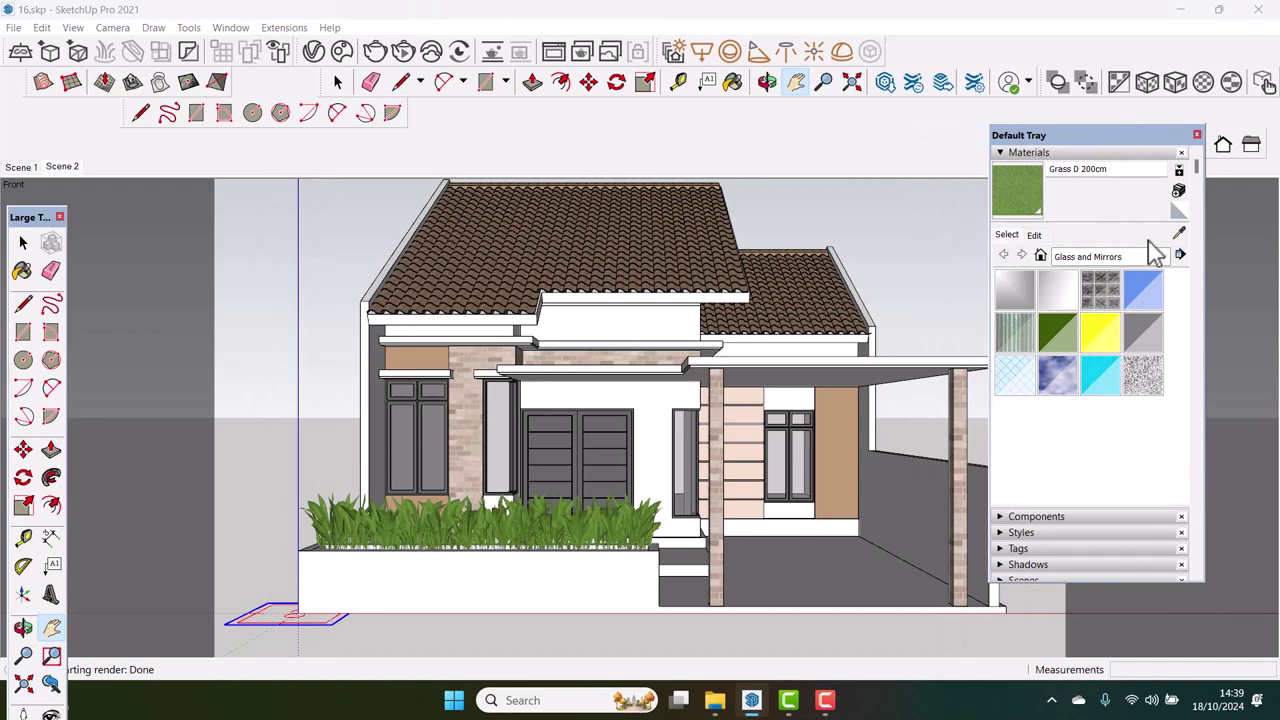
{"action": "left_click", "coordinate": [1179, 233]}
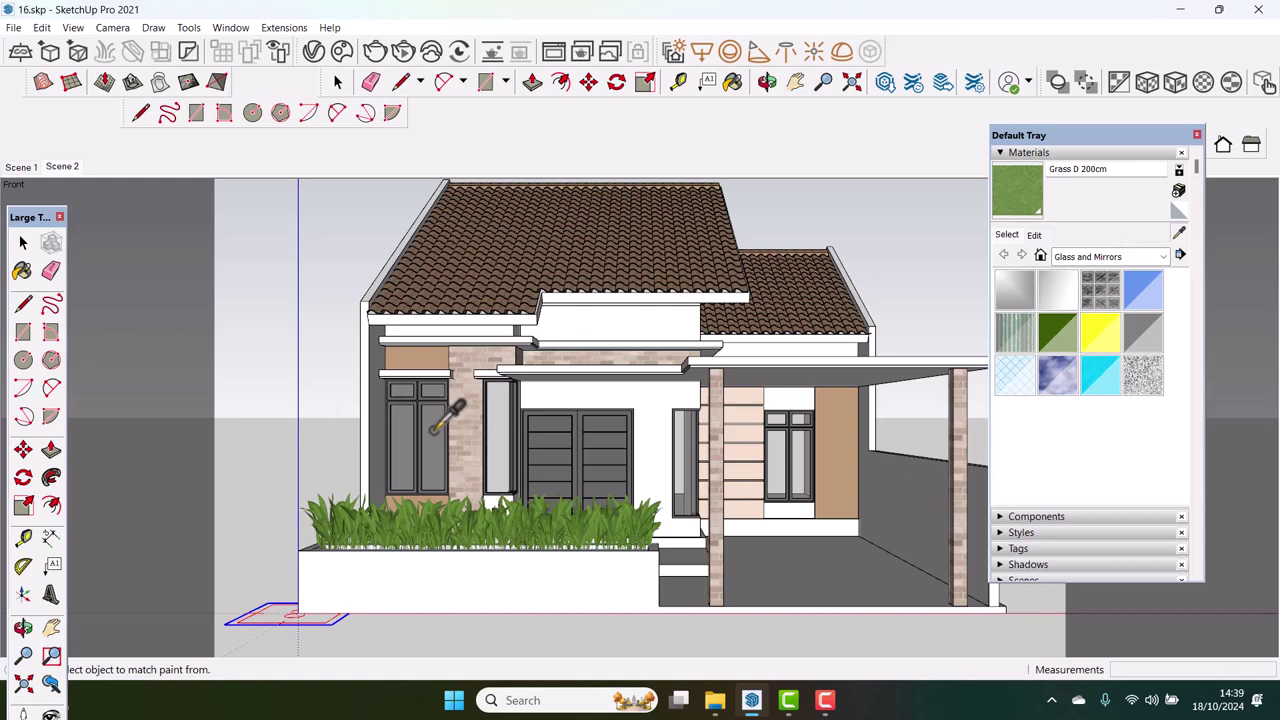
{"action": "left_click", "coordinate": [431, 431]}
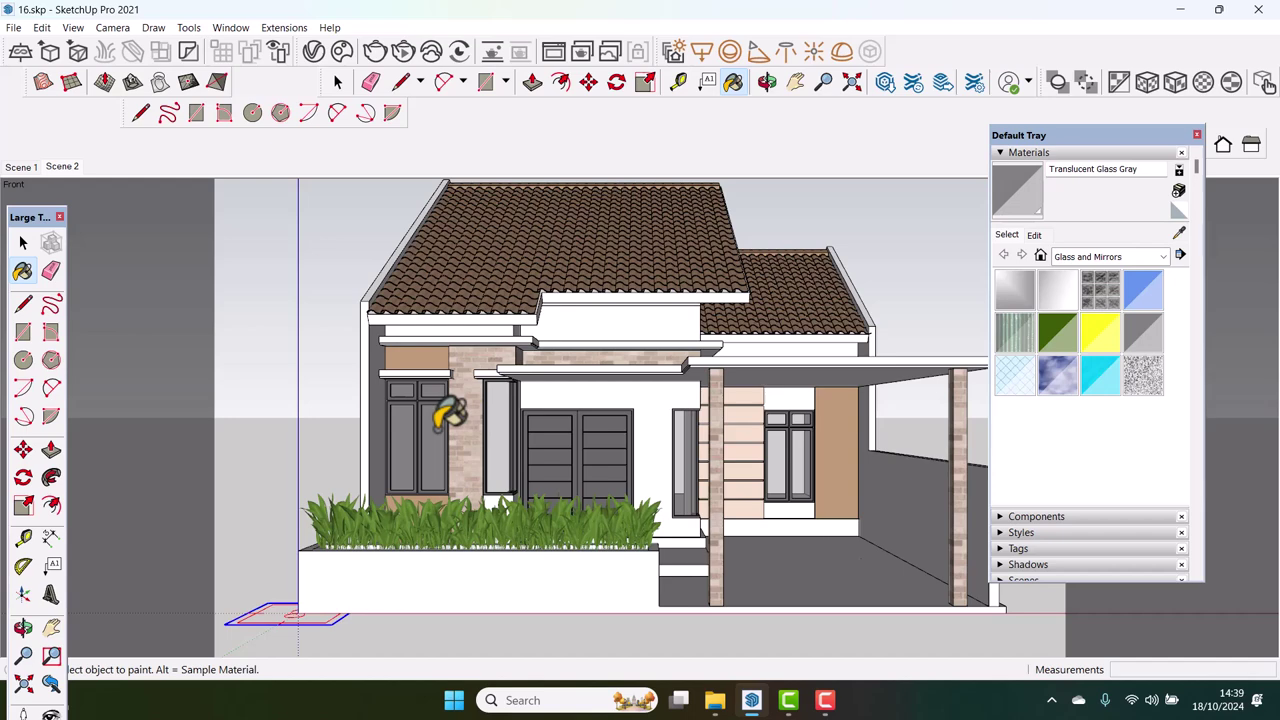
{"action": "left_click", "coordinate": [1035, 236]}
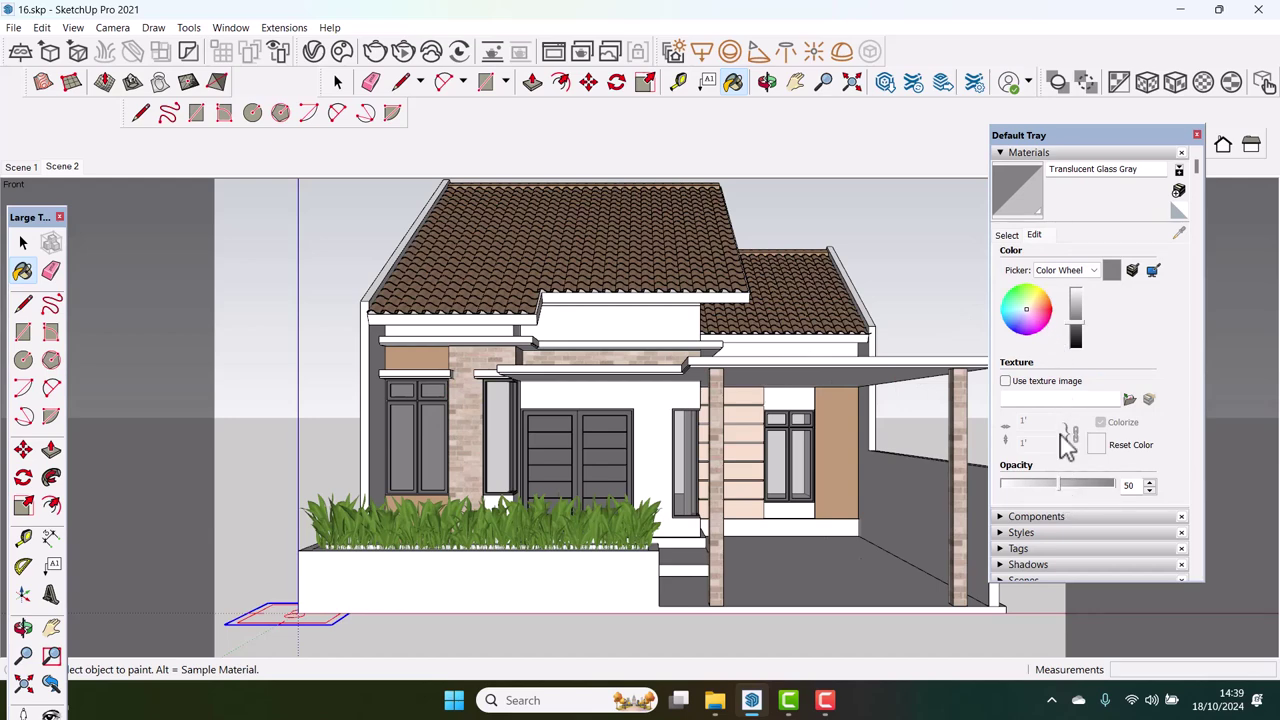
{"action": "left_click", "coordinate": [1078, 340]}
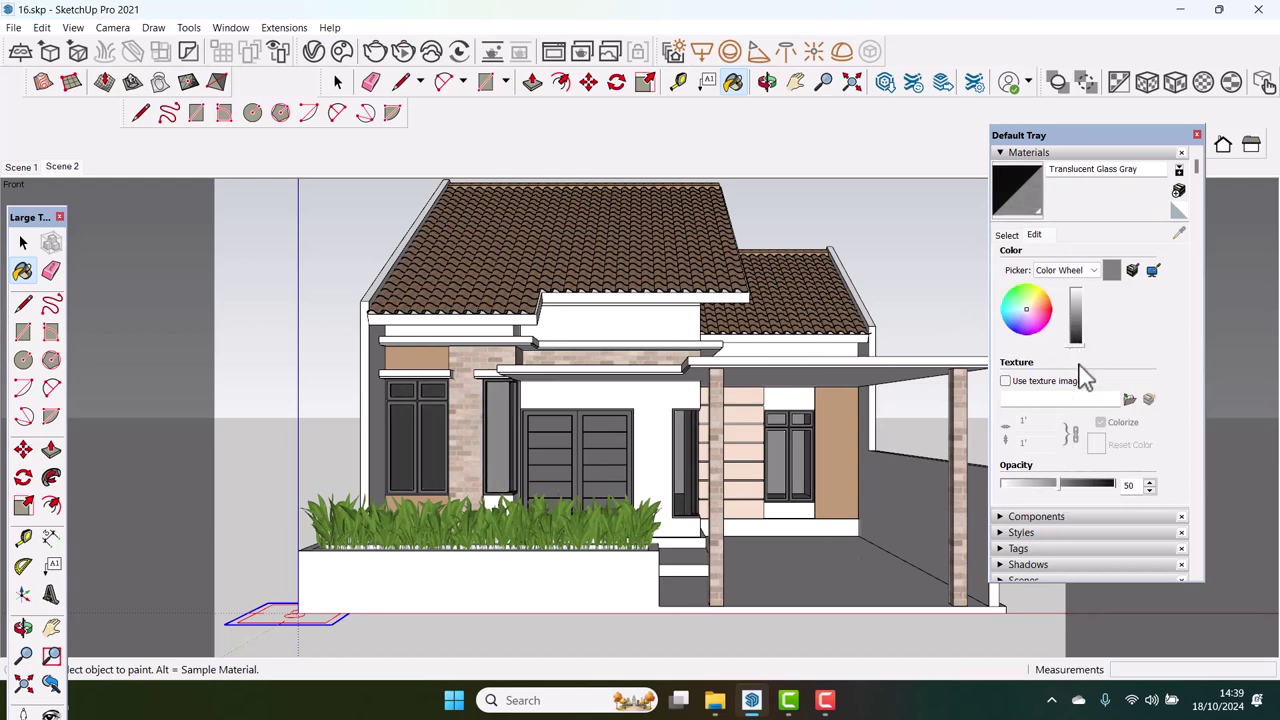
{"action": "left_click_drag", "start_coordinate": [1058, 487], "coordinate": [1010, 487]}
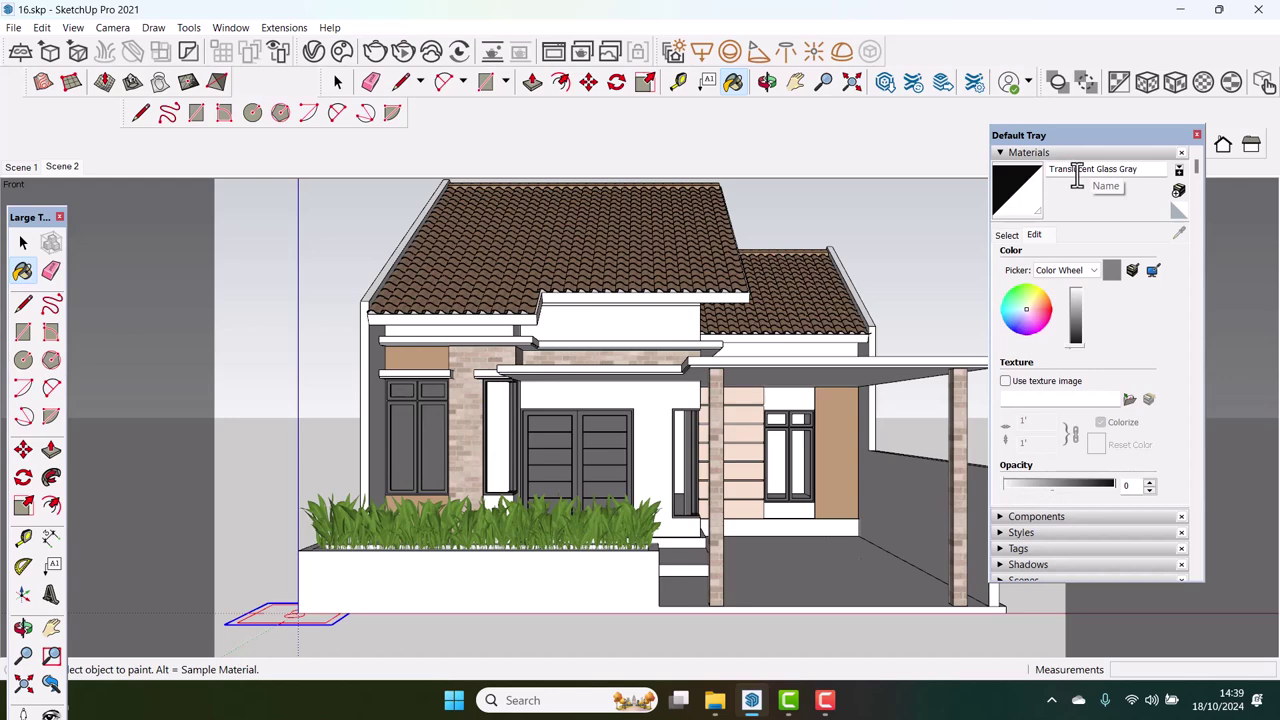
{"action": "left_click", "coordinate": [316, 60]}
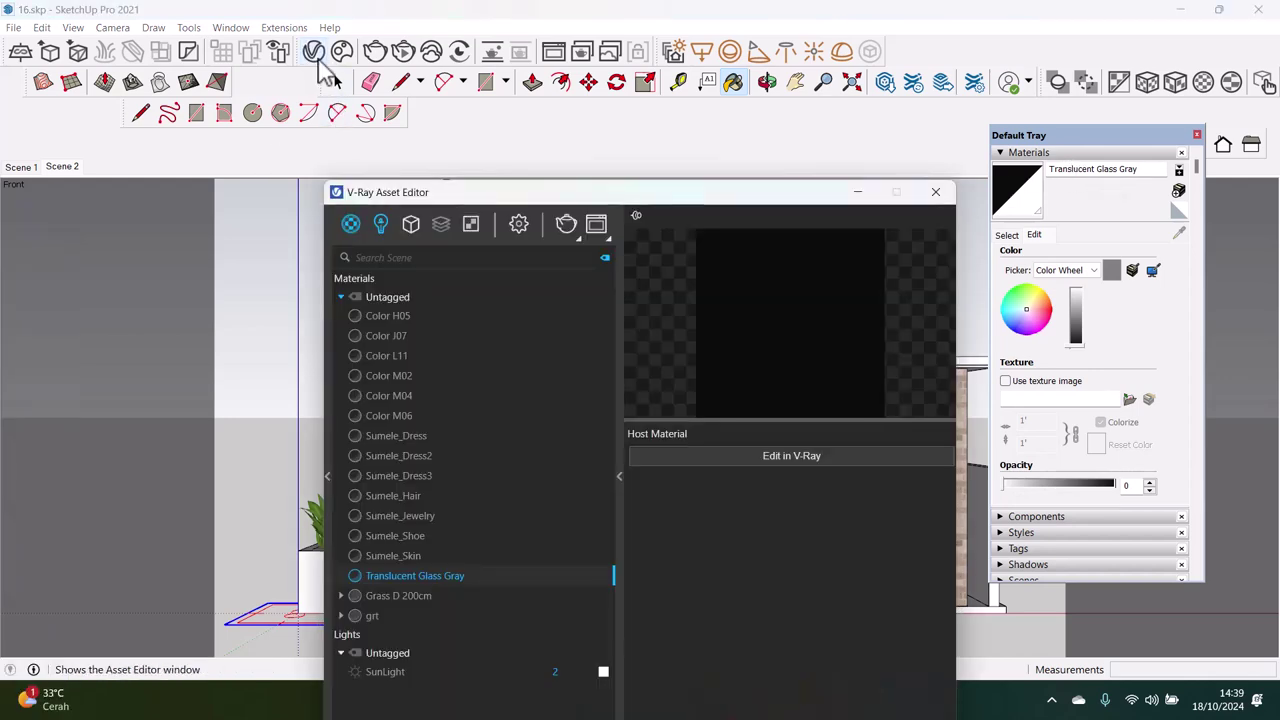
Set Translucent Glass Gray's V-Ray Reflection Color to full white, leaving Reflection Roughness at 0
{"action": "left_click", "coordinate": [782, 456]}
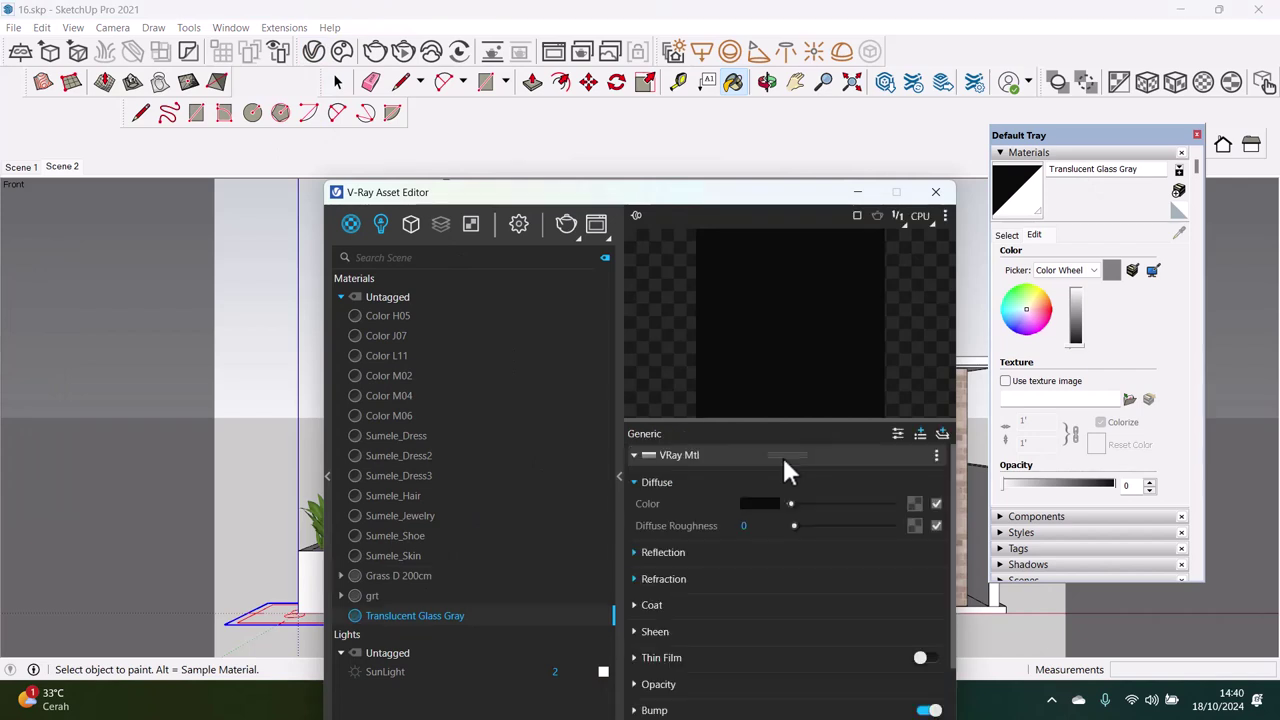
{"action": "left_click_drag", "start_coordinate": [708, 206], "coordinate": [583, 193]}
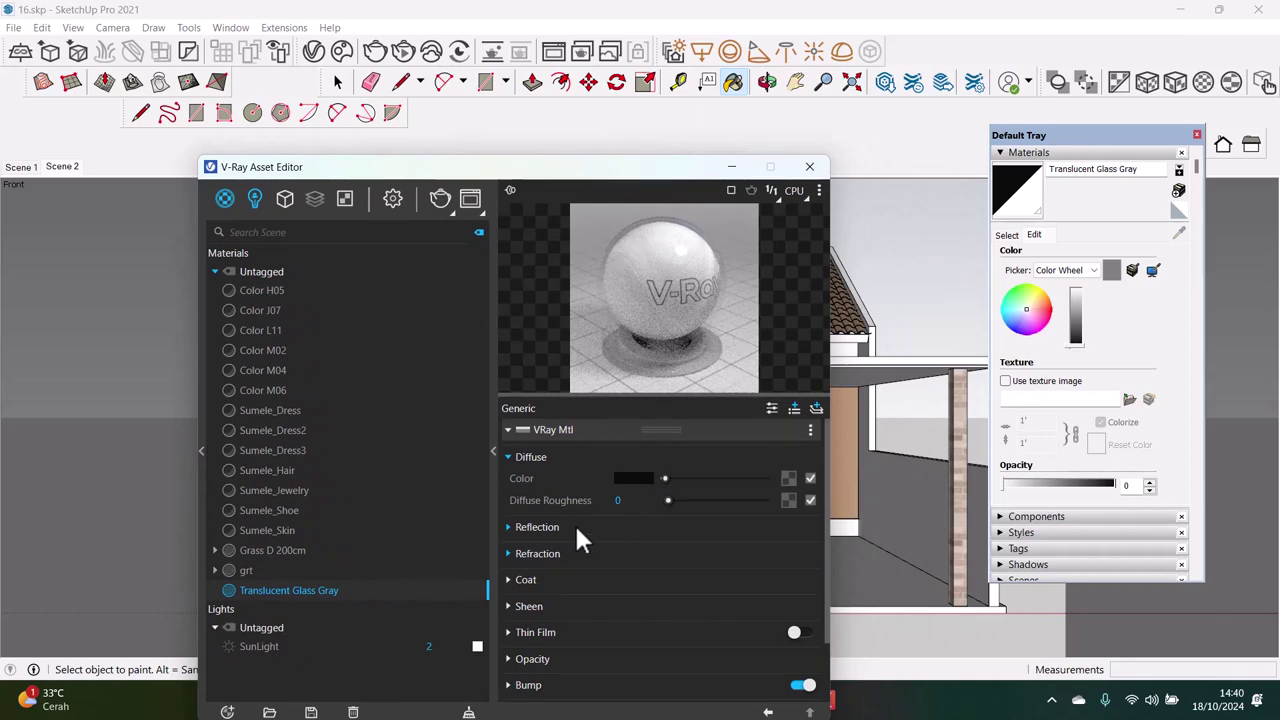
{"action": "left_click", "coordinate": [611, 529]}
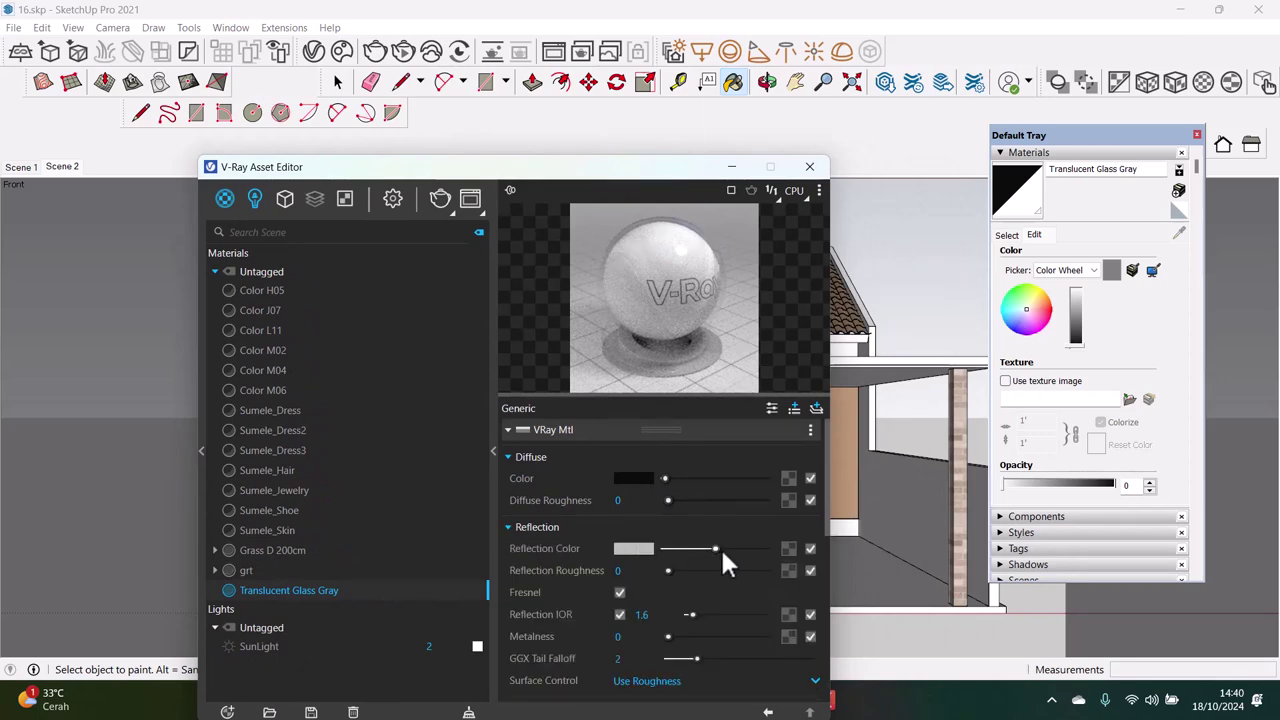
{"action": "left_click_drag", "start_coordinate": [718, 549], "coordinate": [773, 546]}
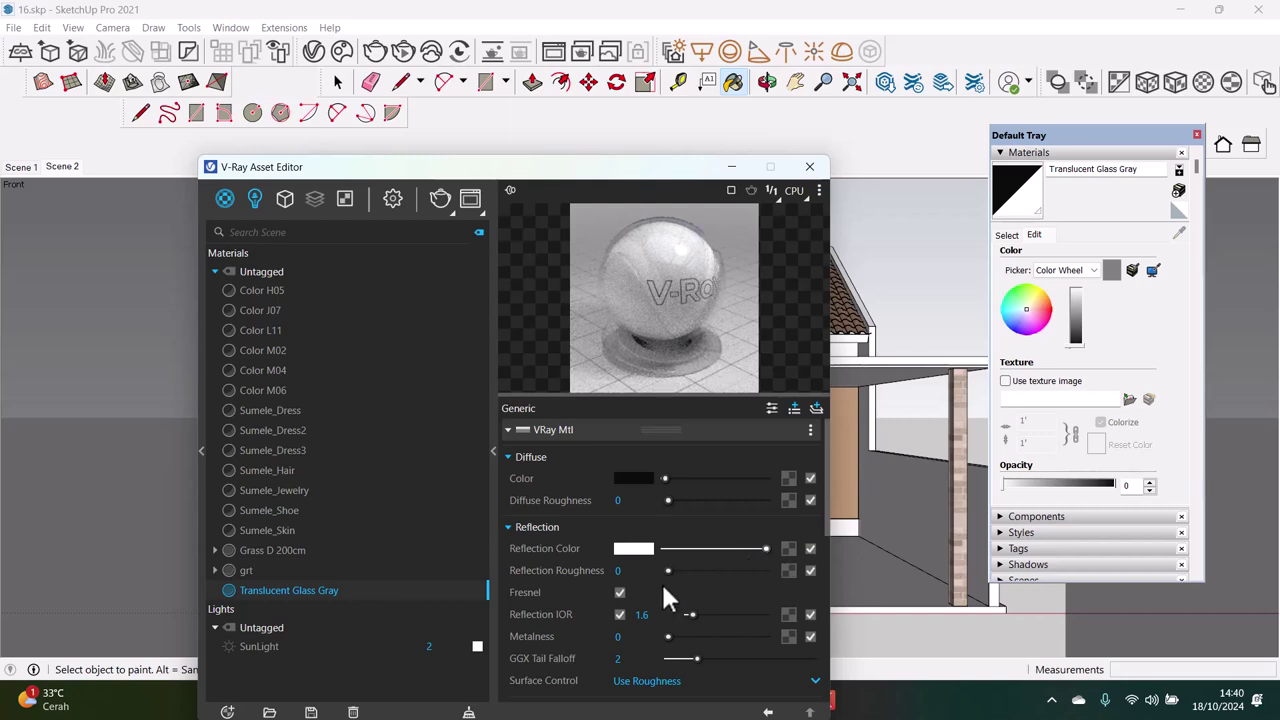
{"action": "left_click_drag", "start_coordinate": [667, 571], "coordinate": [742, 570]}
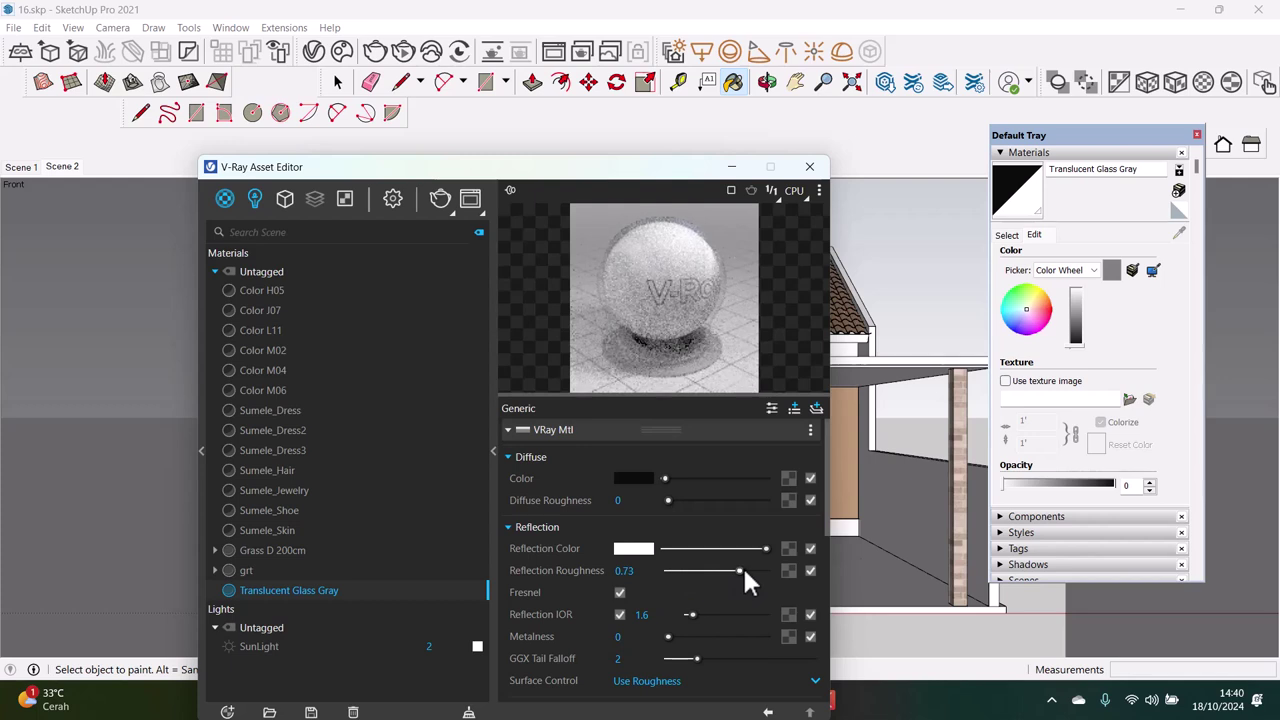
{"action": "left_click_drag", "start_coordinate": [740, 571], "coordinate": [671, 572]}
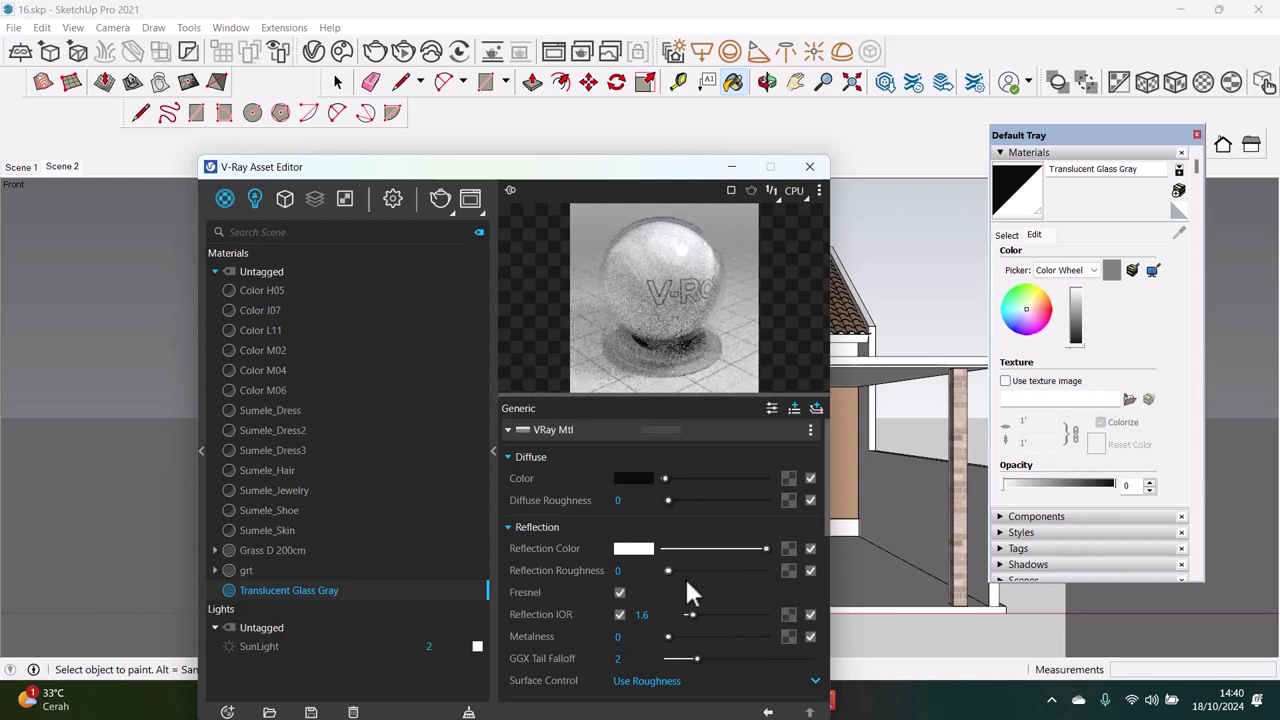
{"action": "left_click", "coordinate": [536, 528]}
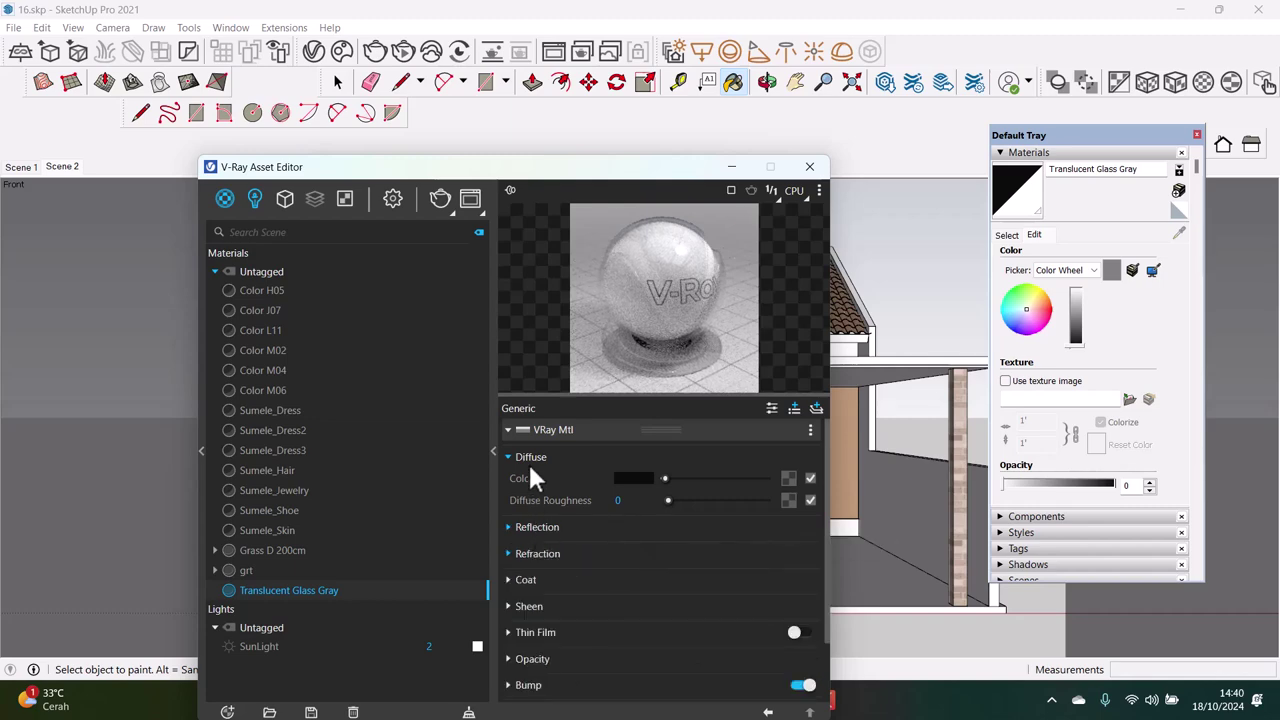
{"action": "left_click", "coordinate": [542, 555]}
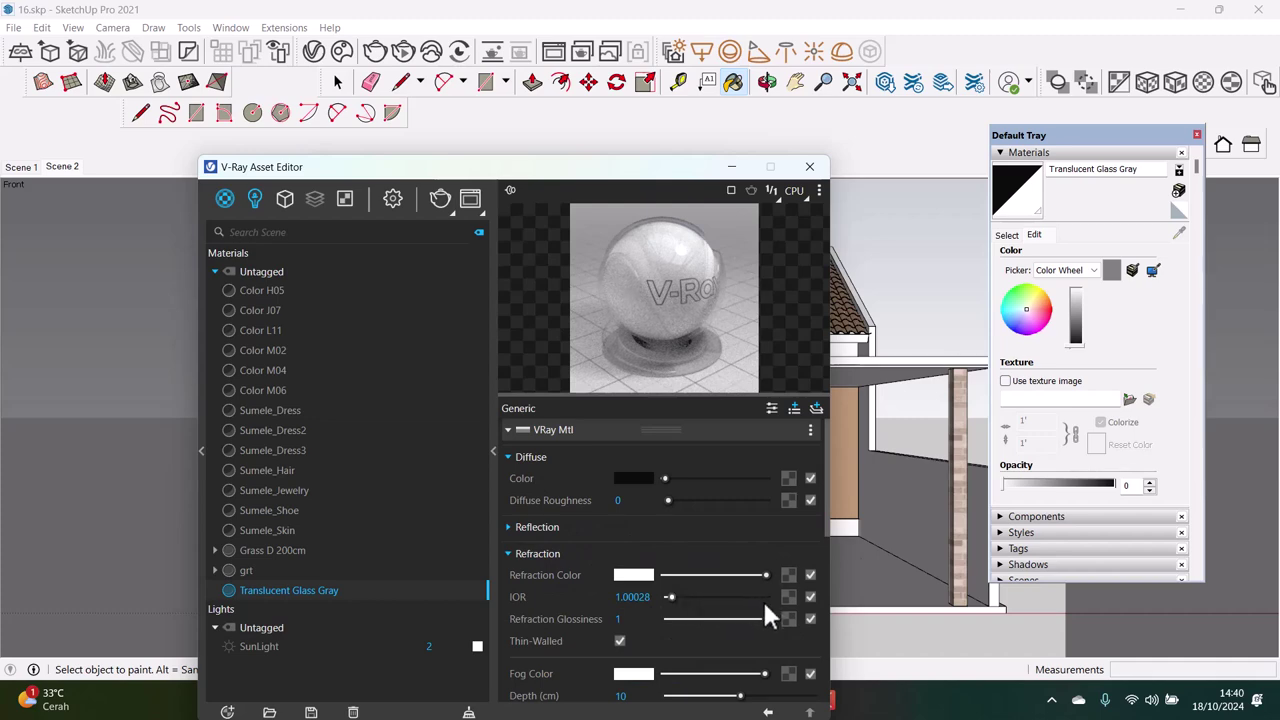
Inspect the glass material's refraction settings, including its refraction colour
{"action": "mouse_move", "coordinate": [765, 576]}
{"action": "left_mouse_down"}
{"action": "mouse_move", "coordinate": [664, 576]}
{"action": "mouse_move", "coordinate": [780, 575]}
{"action": "left_mouse_up"}
{"action": "scroll", "coordinate": [660, 610], "scroll_direction": "down", "scroll_amount": 2}
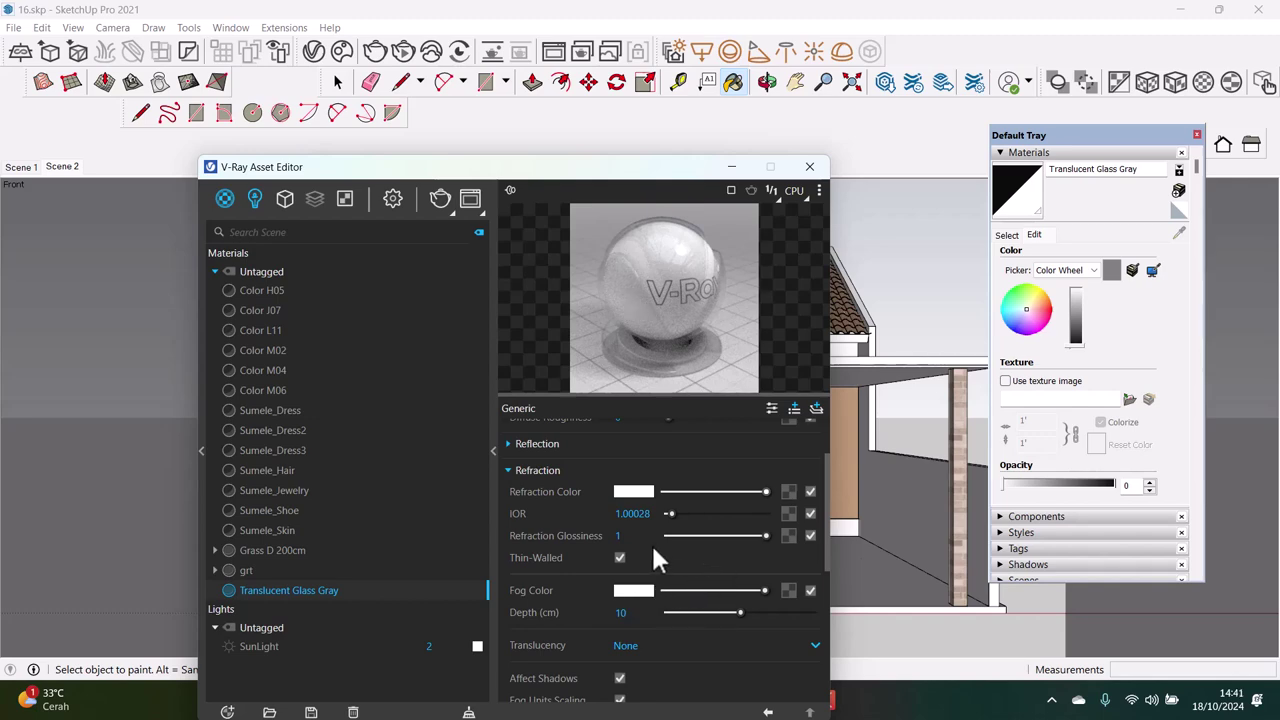
{"action": "left_click", "coordinate": [532, 468]}
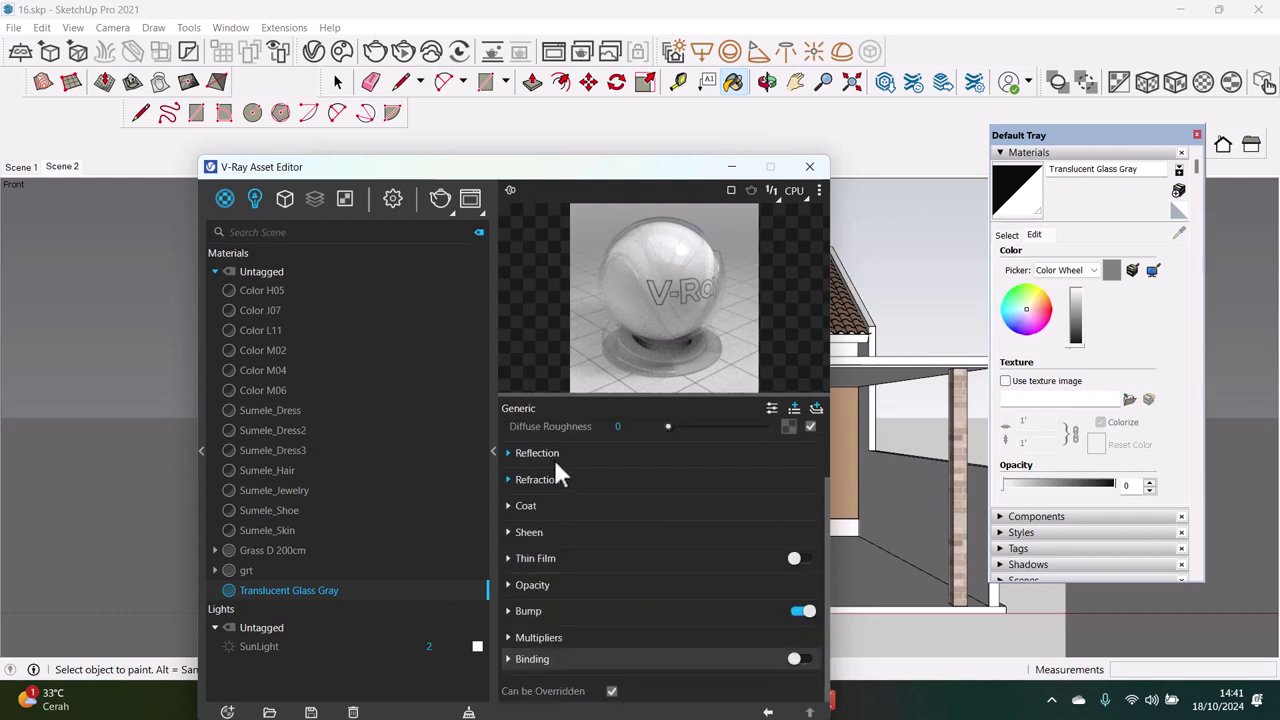
Set the glass Reflection IOR to 2 and close the Asset Editor
{"action": "left_click", "coordinate": [541, 455]}
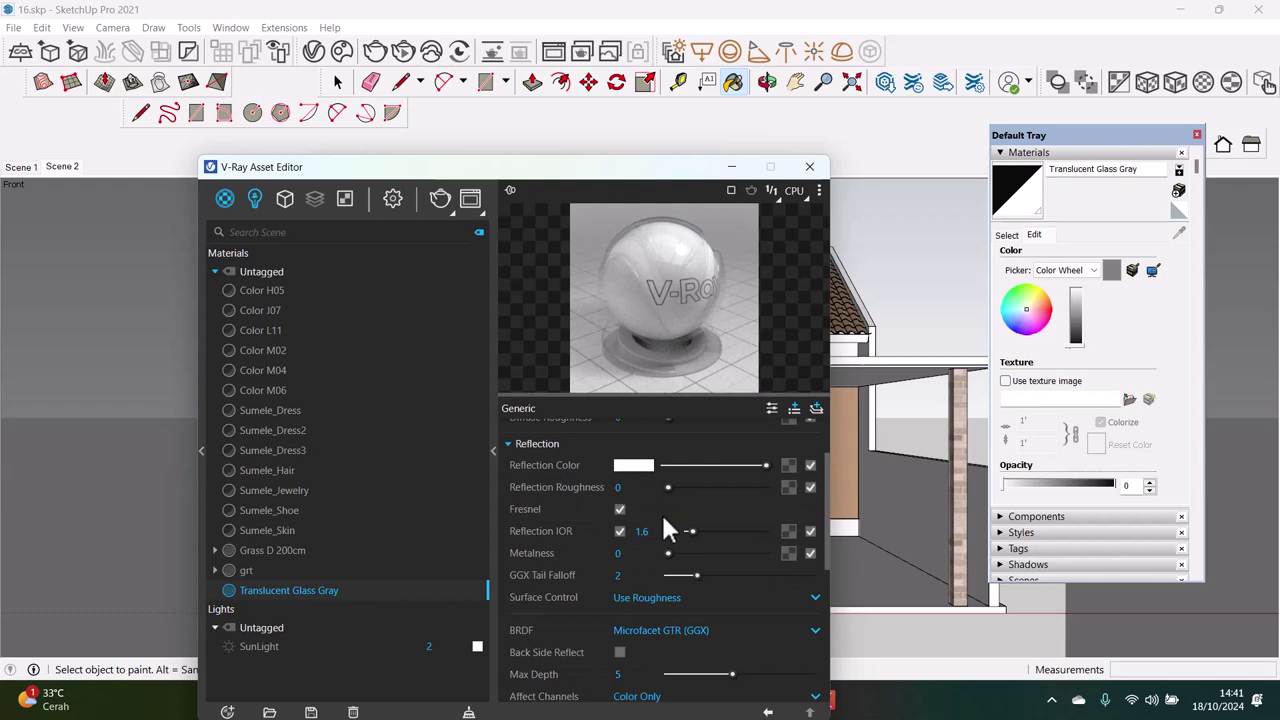
{"action": "scroll", "coordinate": [662, 540], "scroll_direction": "up", "scroll_amount": 2}
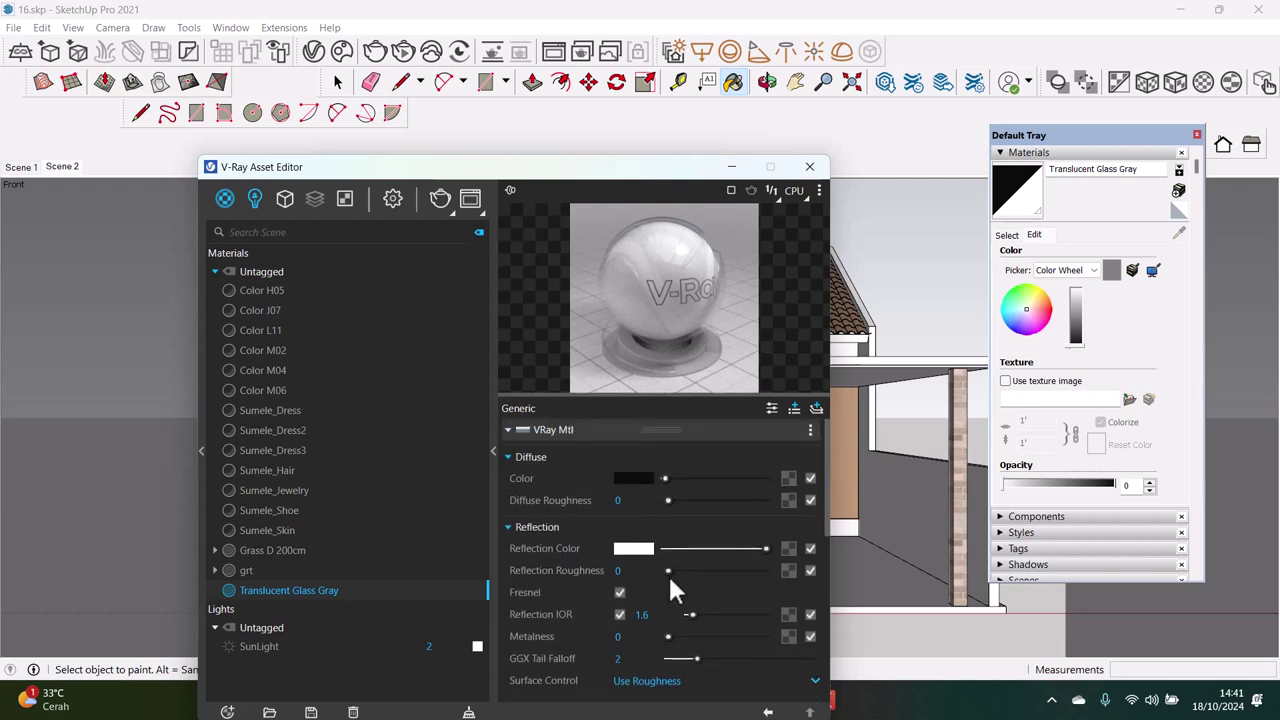
{"action": "left_click", "coordinate": [661, 618]}
{"action": "left_click_drag", "start_coordinate": [688, 612], "coordinate": [694, 610]}
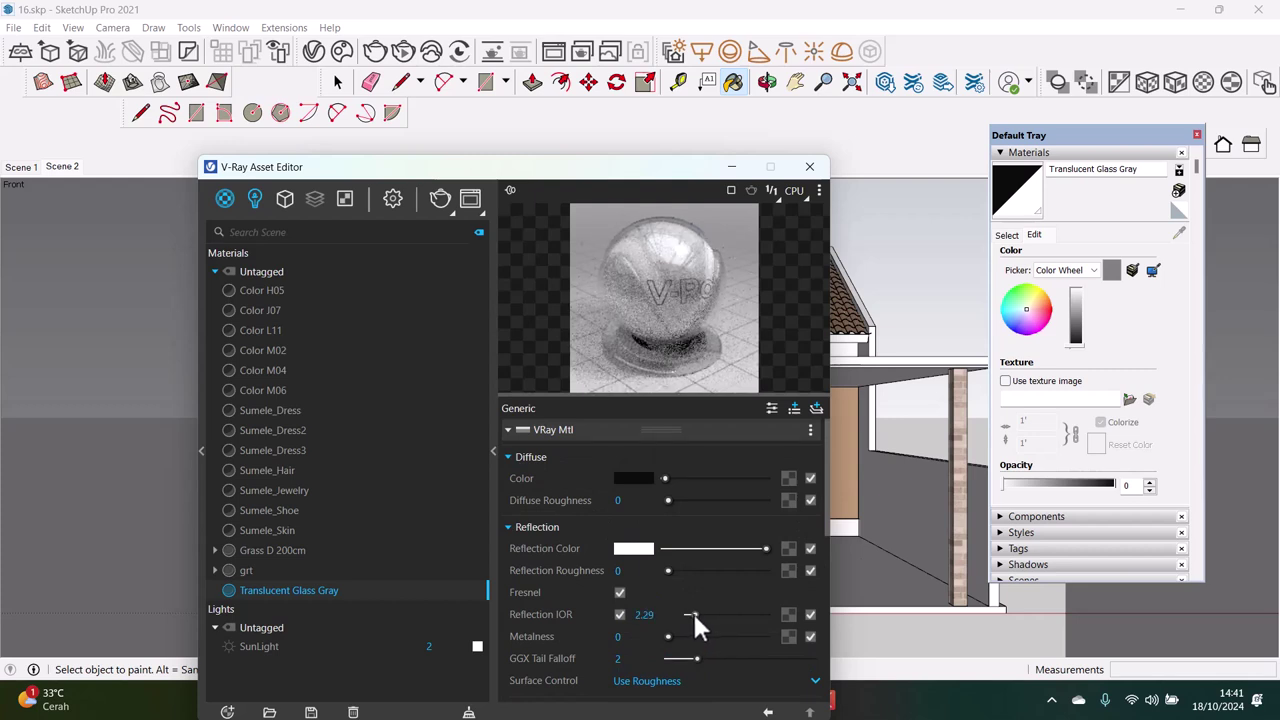
{"action": "left_click", "coordinate": [648, 616]}
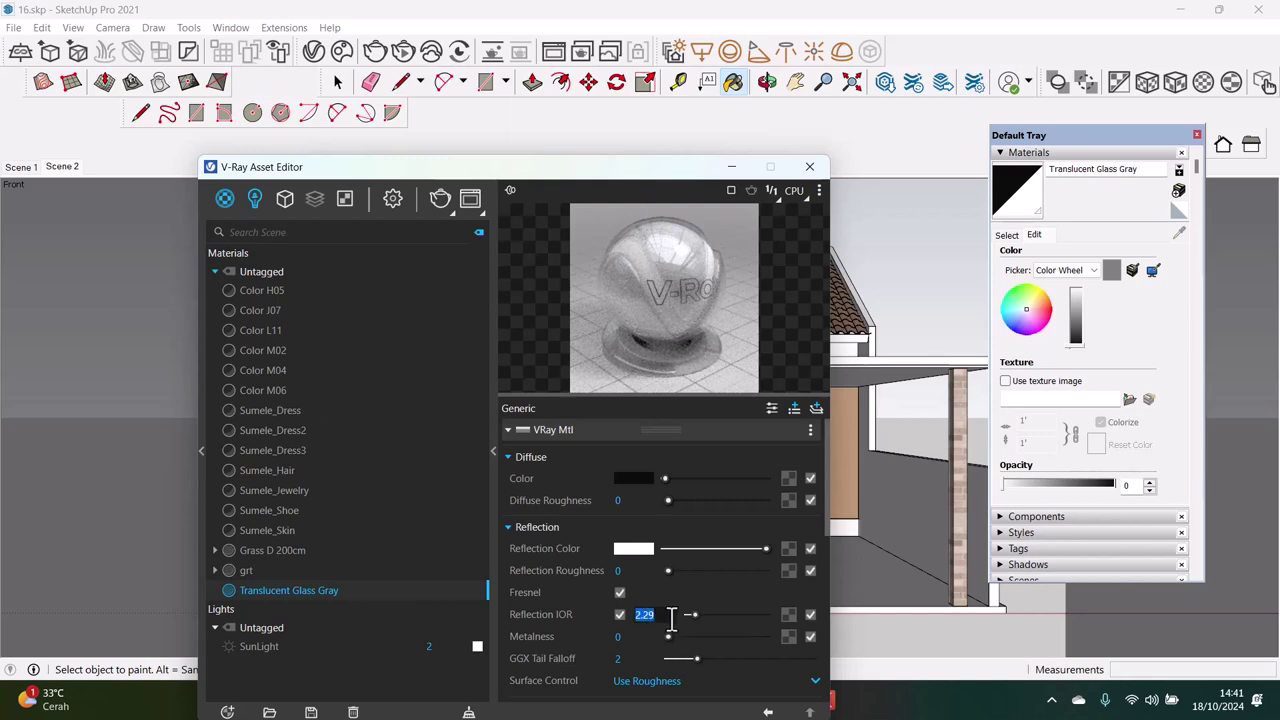
{"action": "left_click", "coordinate": [659, 616]}
{"action": "key", "text": "BackSpace"}
{"action": "key", "text": "BackSpace"}
{"action": "key", "text": "BackSpace"}
{"action": "key", "text": "Return"}
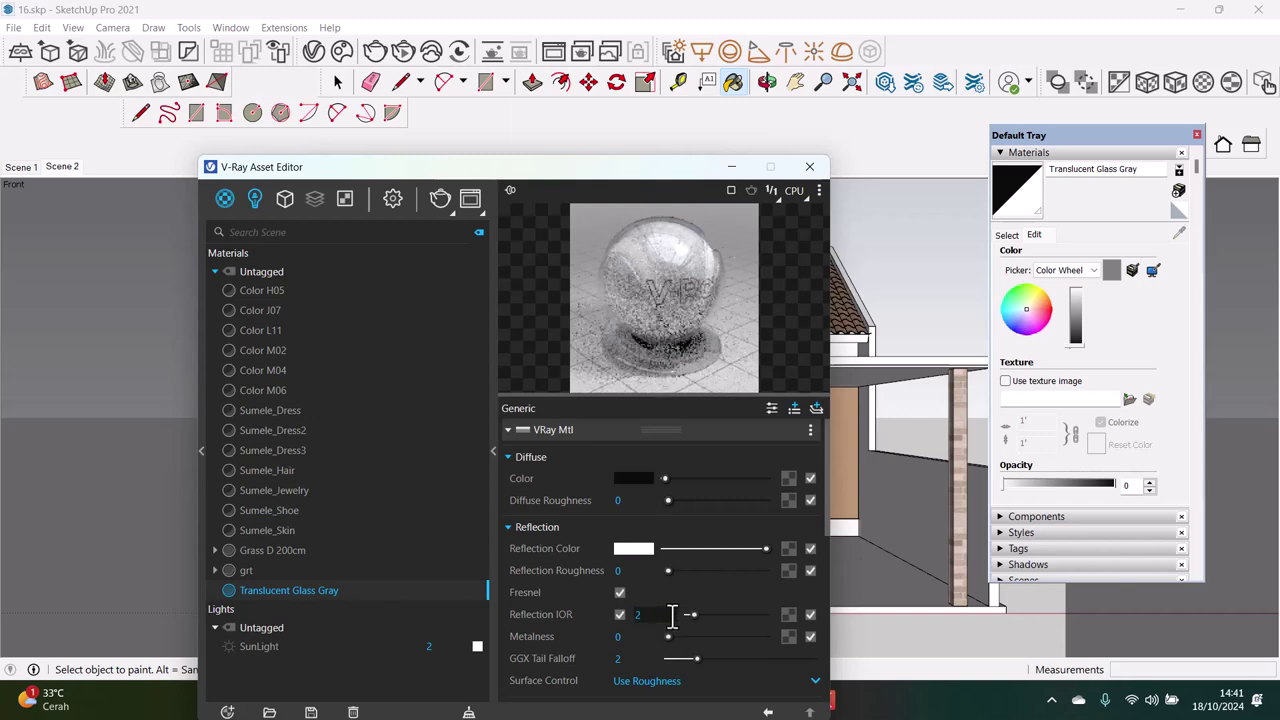
{"action": "left_click", "coordinate": [809, 167]}
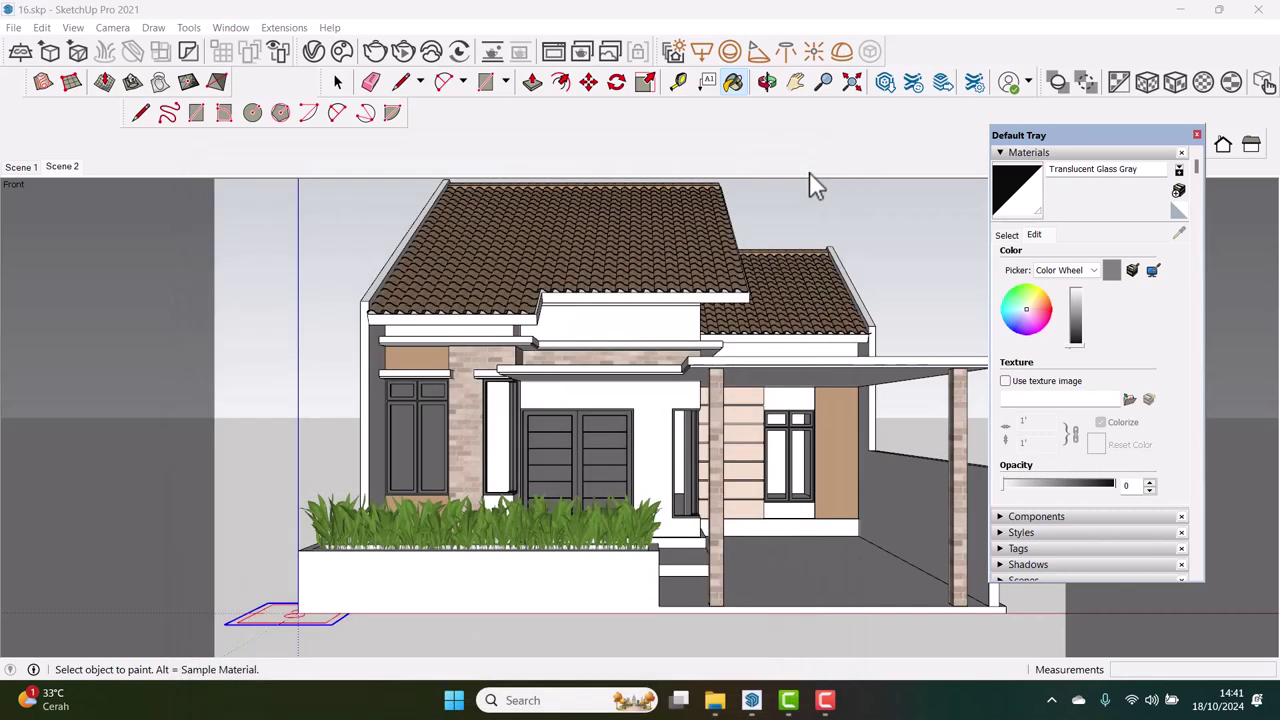
Sample Color M04 and convert it to a V-Ray material with white reflection and 0.75 glossiness
{"action": "left_click", "coordinate": [1010, 237]}
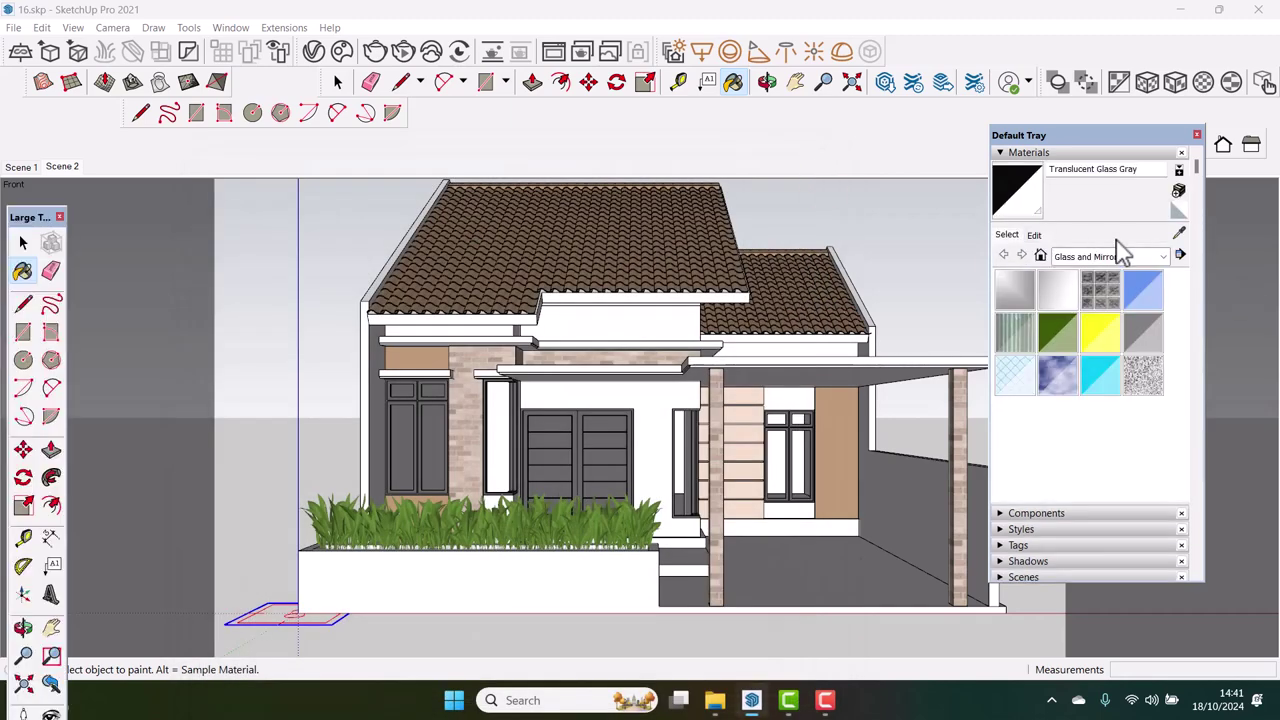
{"action": "left_click", "coordinate": [1179, 234]}
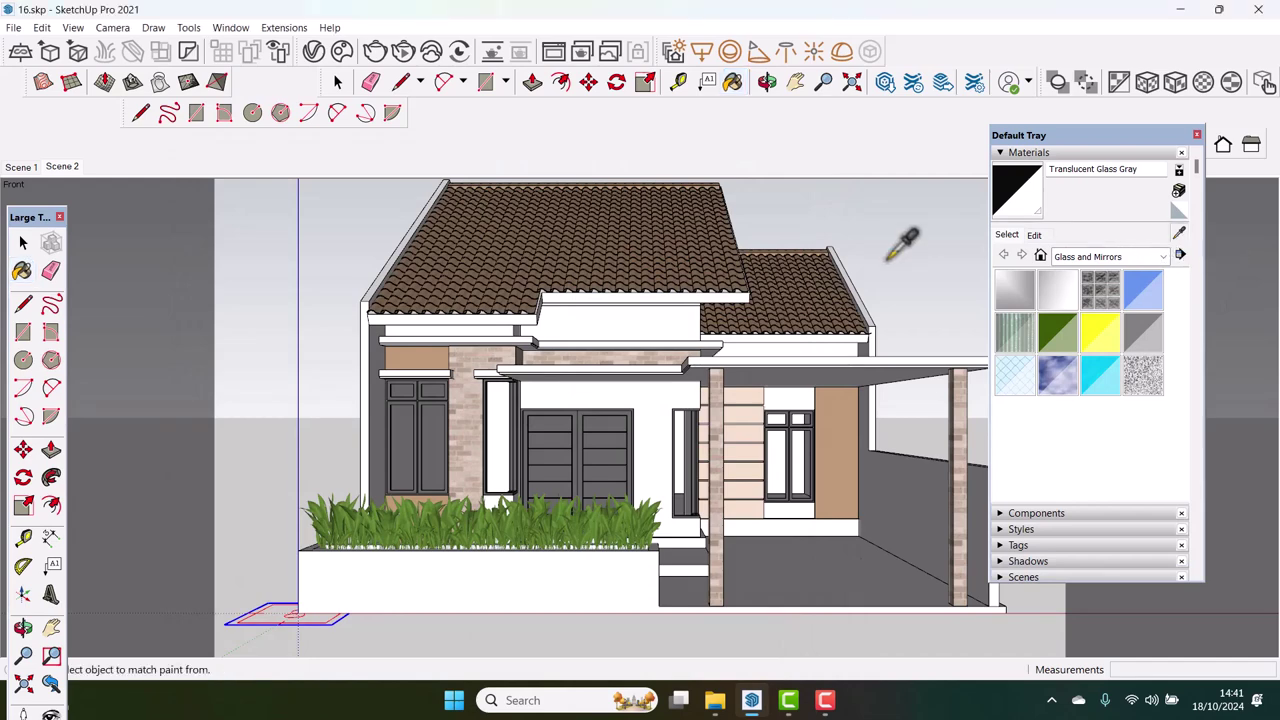
{"action": "left_click", "coordinate": [646, 258]}
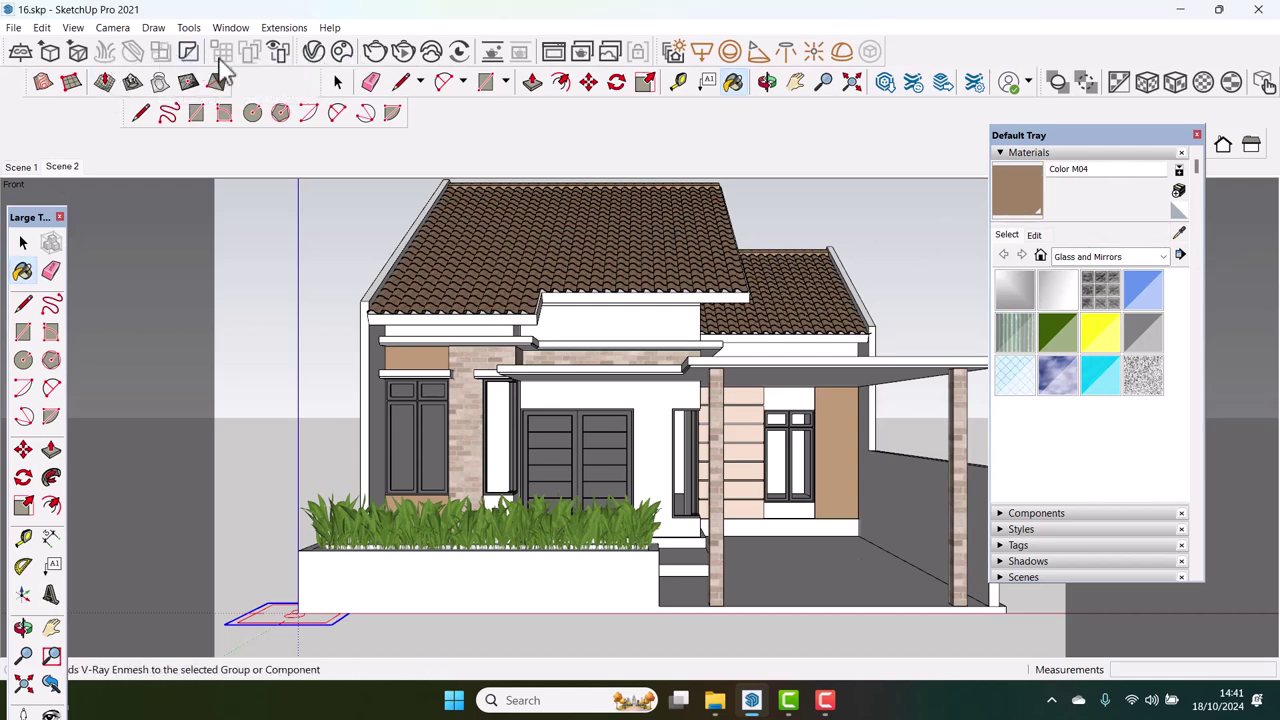
{"action": "left_click", "coordinate": [312, 53]}
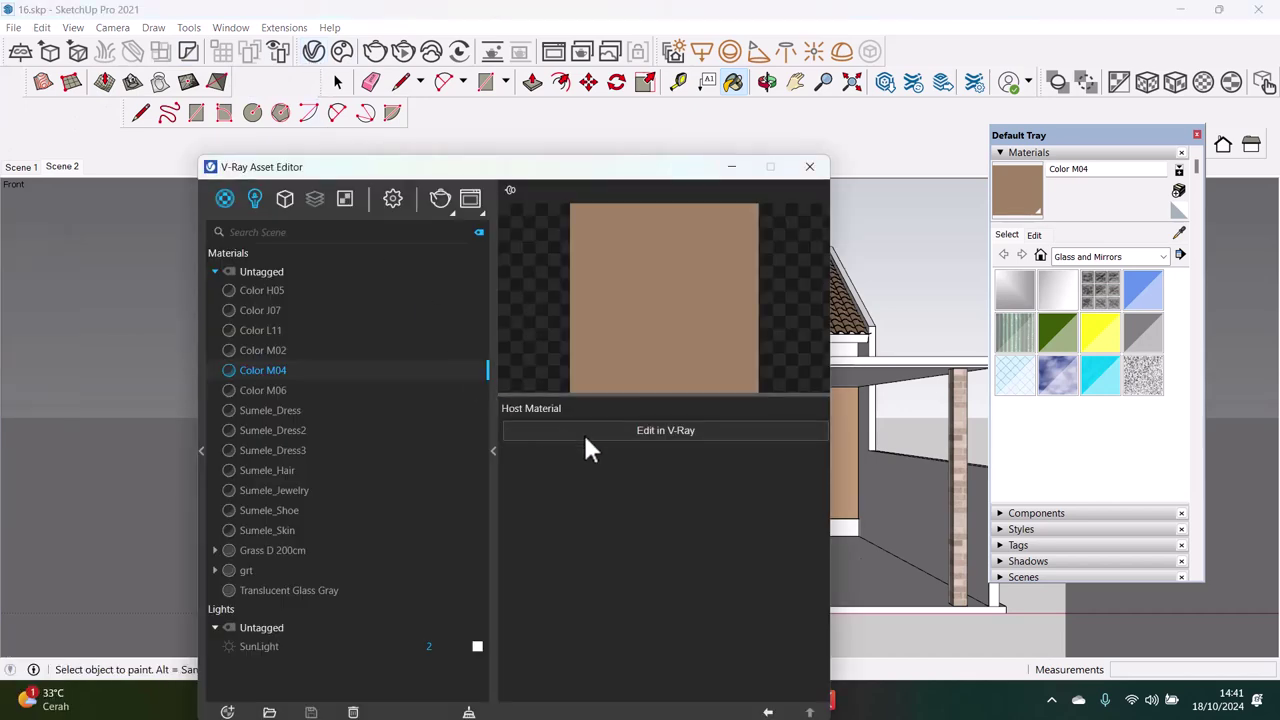
{"action": "left_click", "coordinate": [640, 443]}
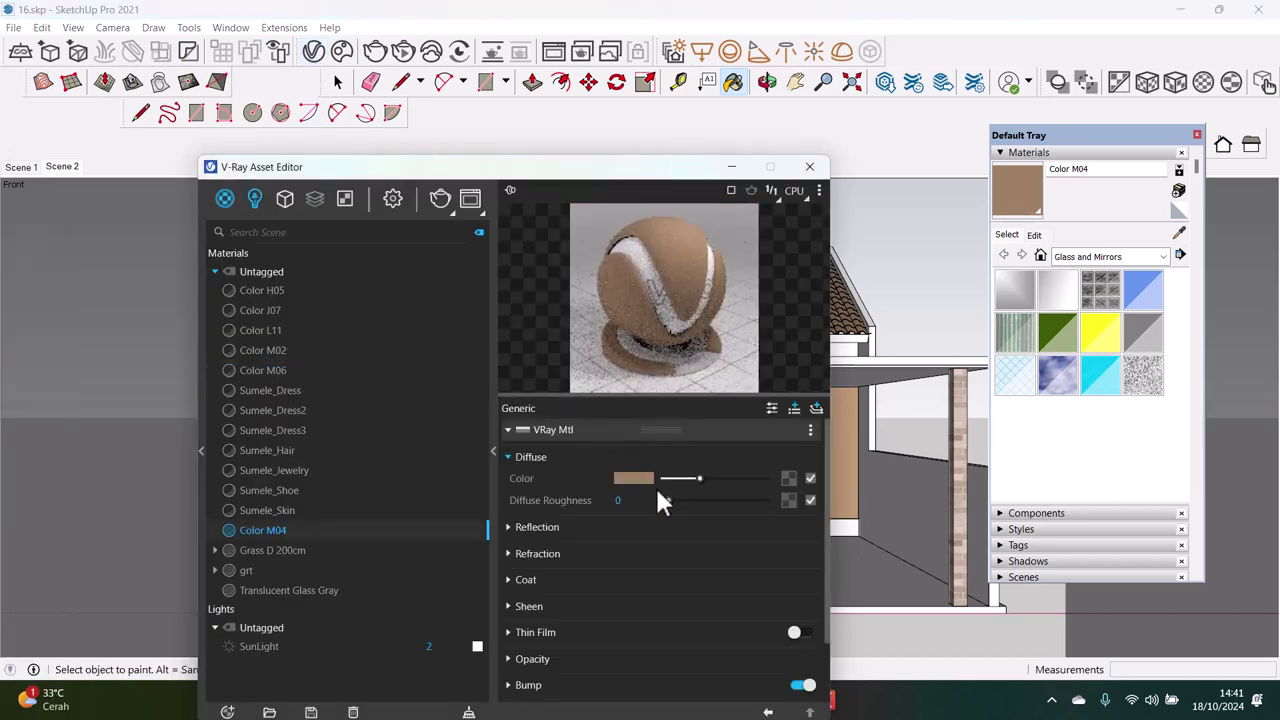
{"action": "left_click", "coordinate": [577, 527]}
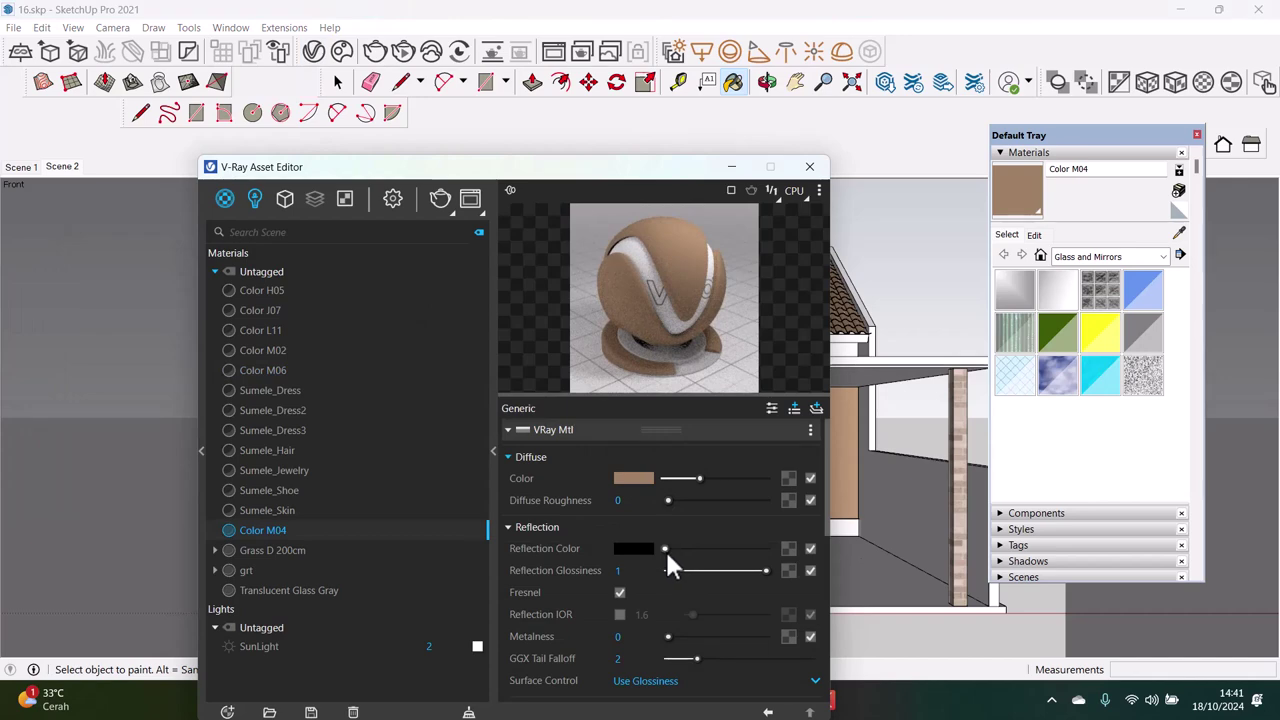
{"action": "mouse_move", "coordinate": [665, 549]}
{"action": "left_mouse_down"}
{"action": "mouse_move", "coordinate": [774, 561]}
{"action": "mouse_move", "coordinate": [752, 580]}
{"action": "mouse_move", "coordinate": [739, 573]}
{"action": "left_mouse_up"}
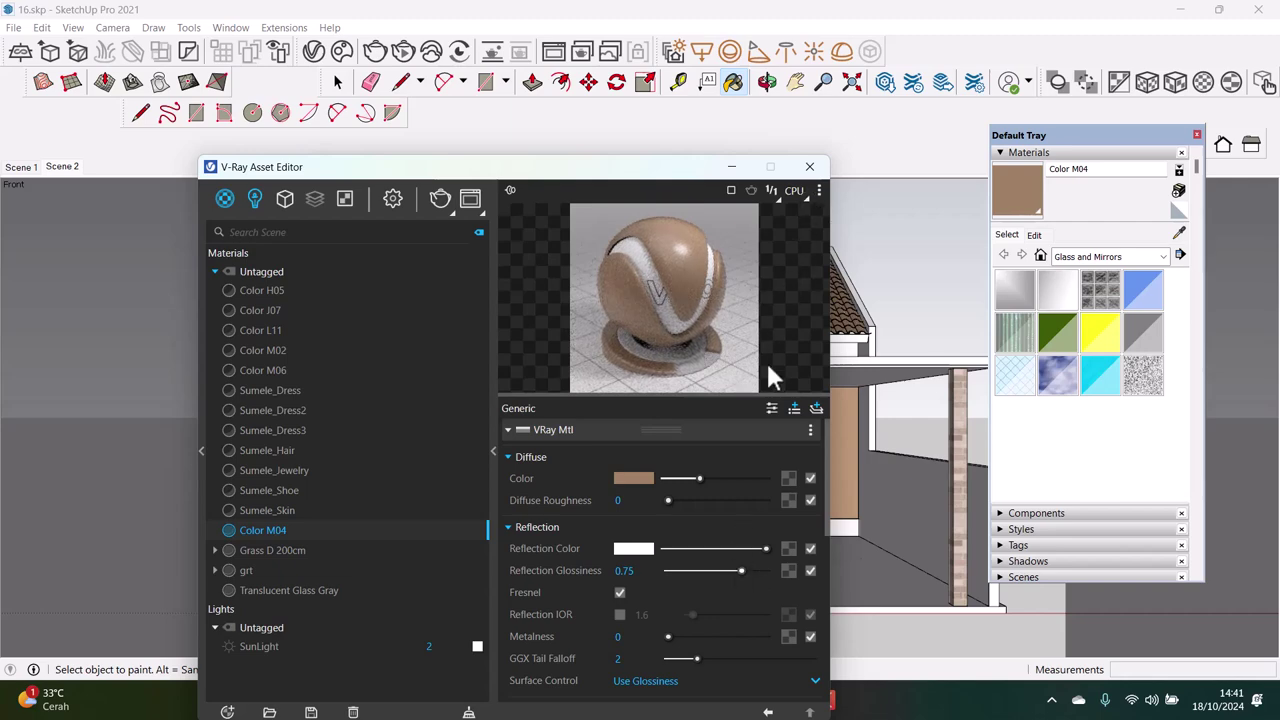
{"action": "left_click", "coordinate": [809, 167]}
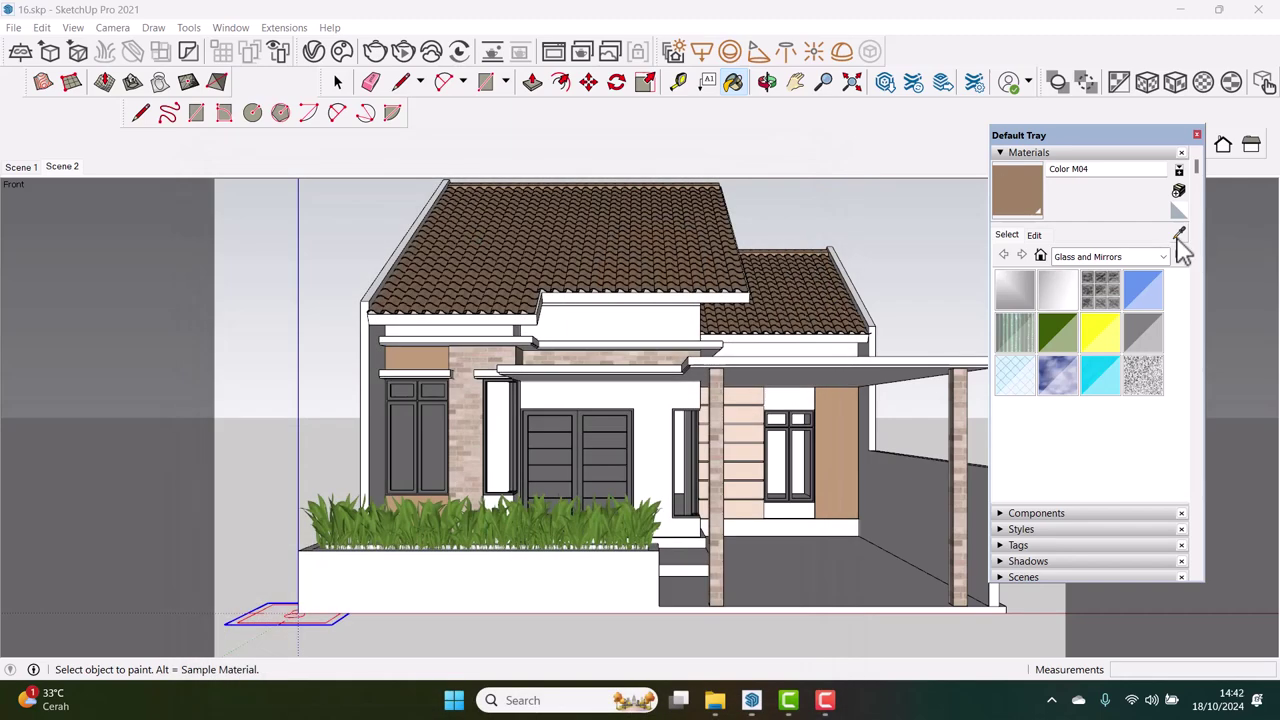
Sample Color M06 from the garage door and give it white V-Ray reflection at 0.6 glossiness
{"action": "left_click", "coordinate": [590, 462]}
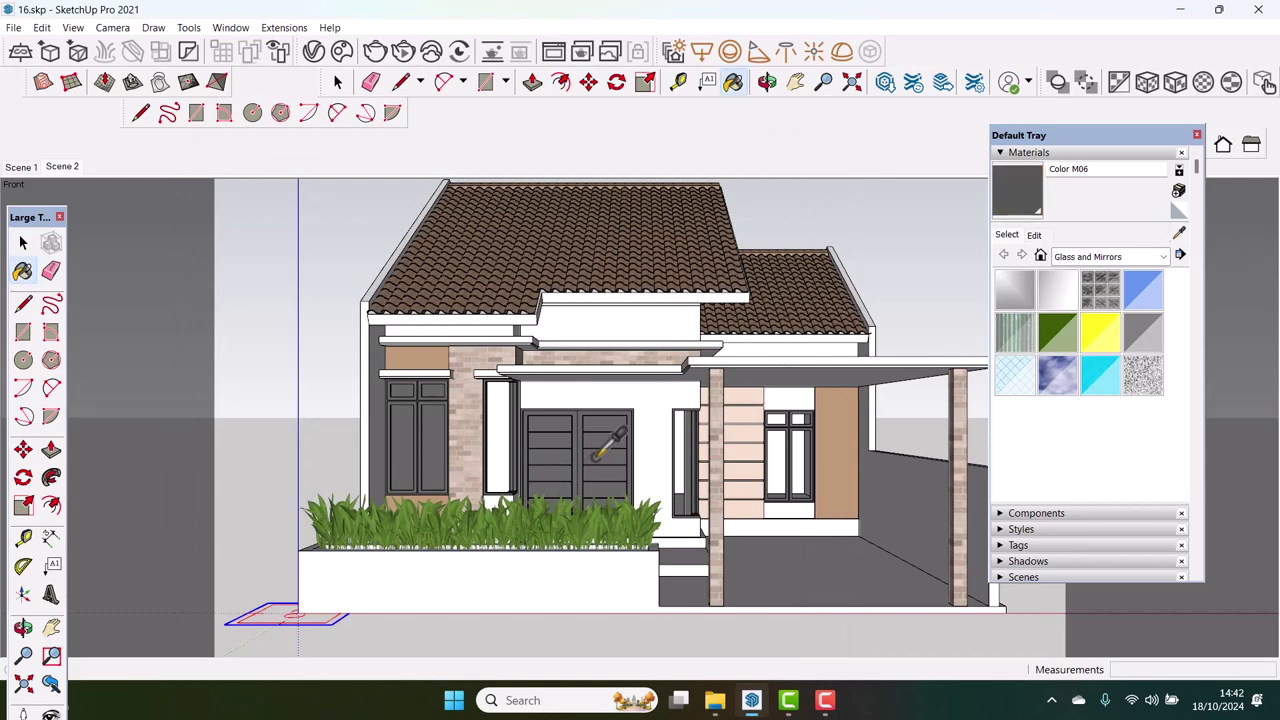
{"action": "left_click", "coordinate": [316, 52]}
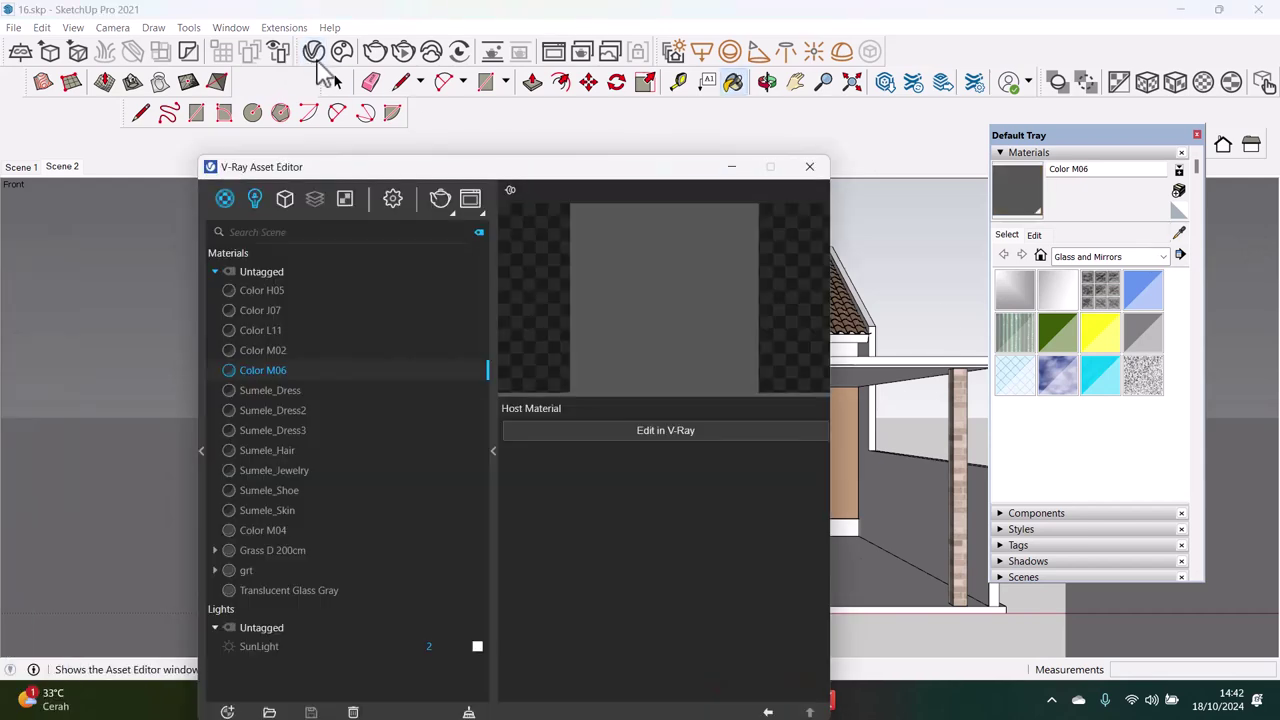
{"action": "left_click", "coordinate": [660, 440]}
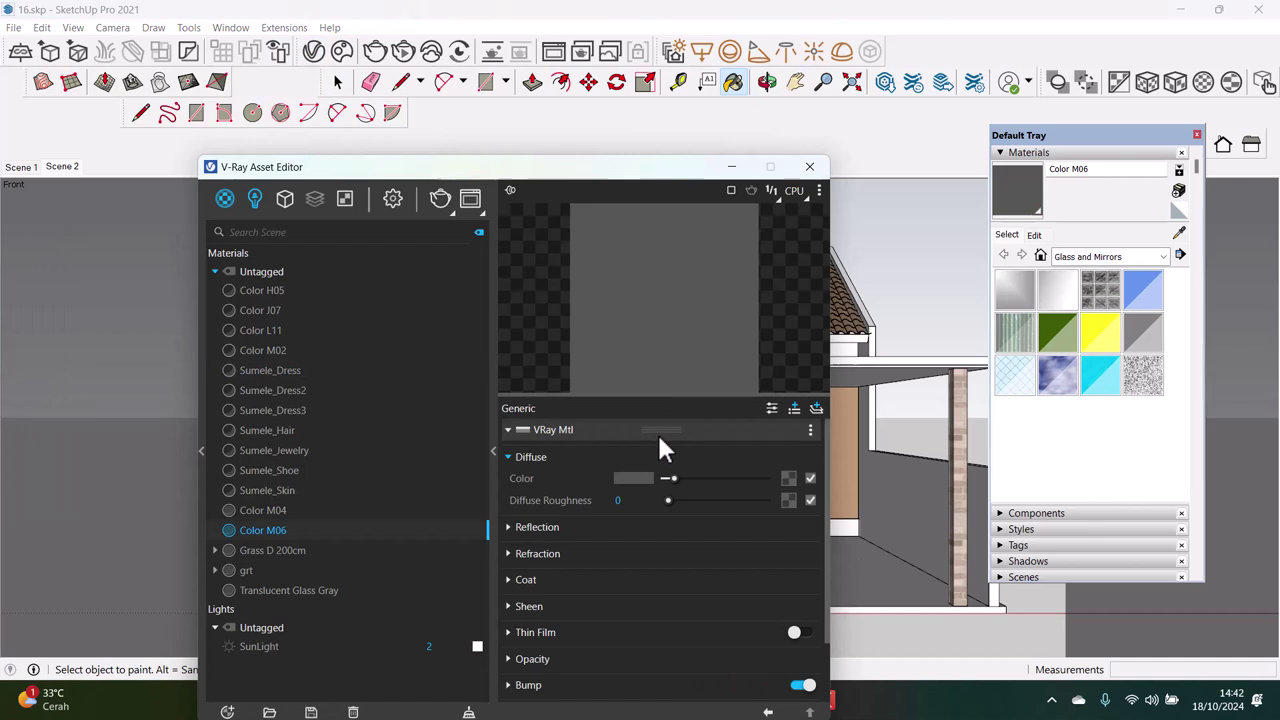
{"action": "left_click", "coordinate": [564, 527]}
{"action": "mouse_move", "coordinate": [675, 548]}
{"action": "left_mouse_down"}
{"action": "mouse_move", "coordinate": [792, 559]}
{"action": "mouse_move", "coordinate": [727, 572]}
{"action": "left_mouse_up"}
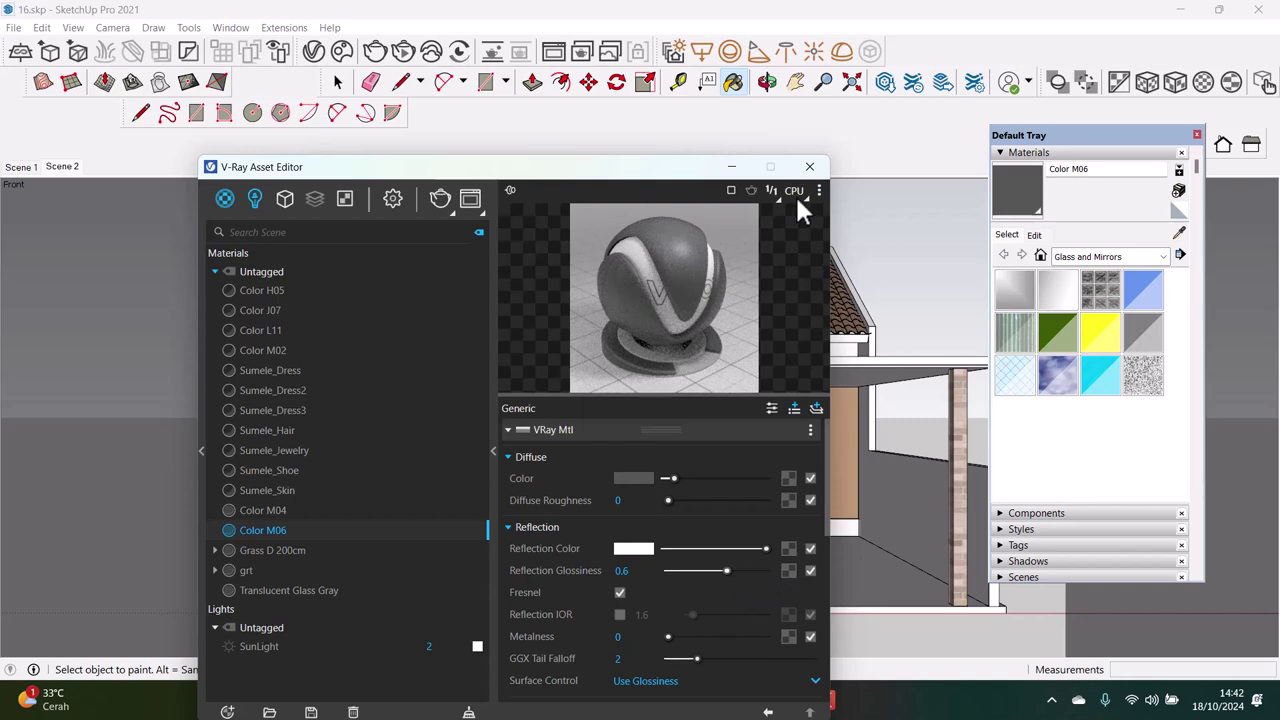
{"action": "left_click", "coordinate": [809, 166]}
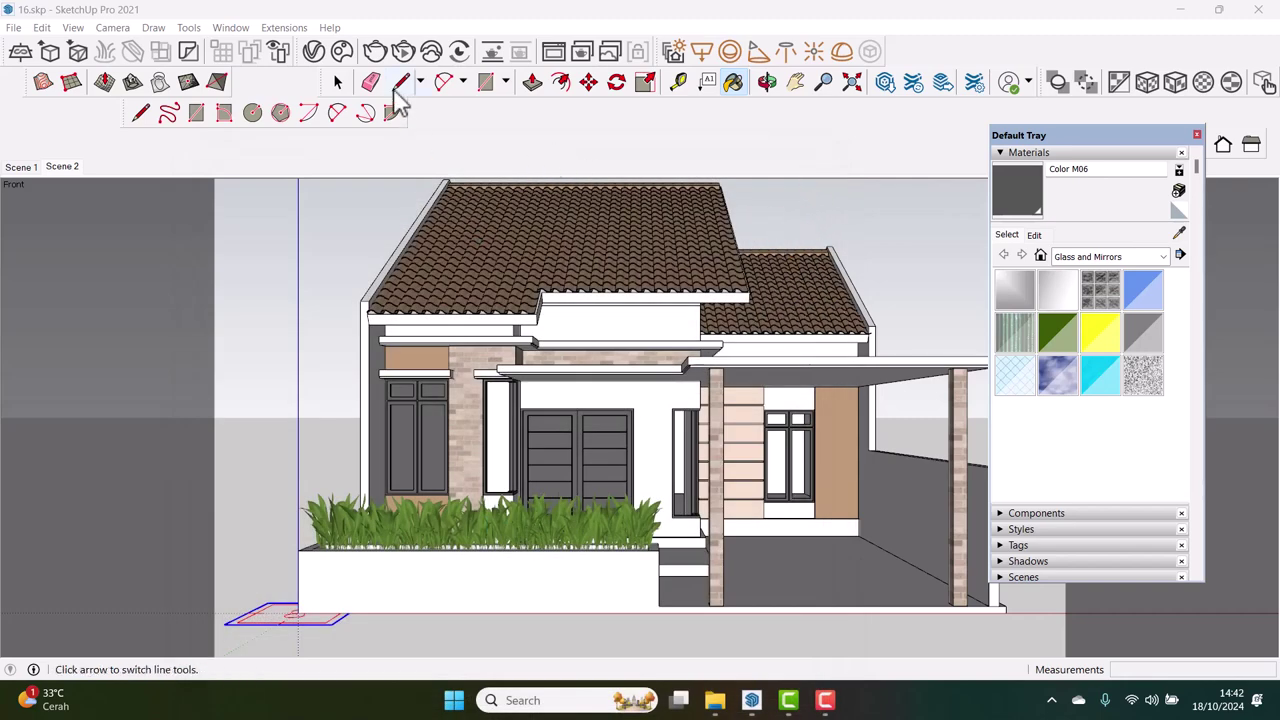
{"action": "left_click", "coordinate": [375, 55]}
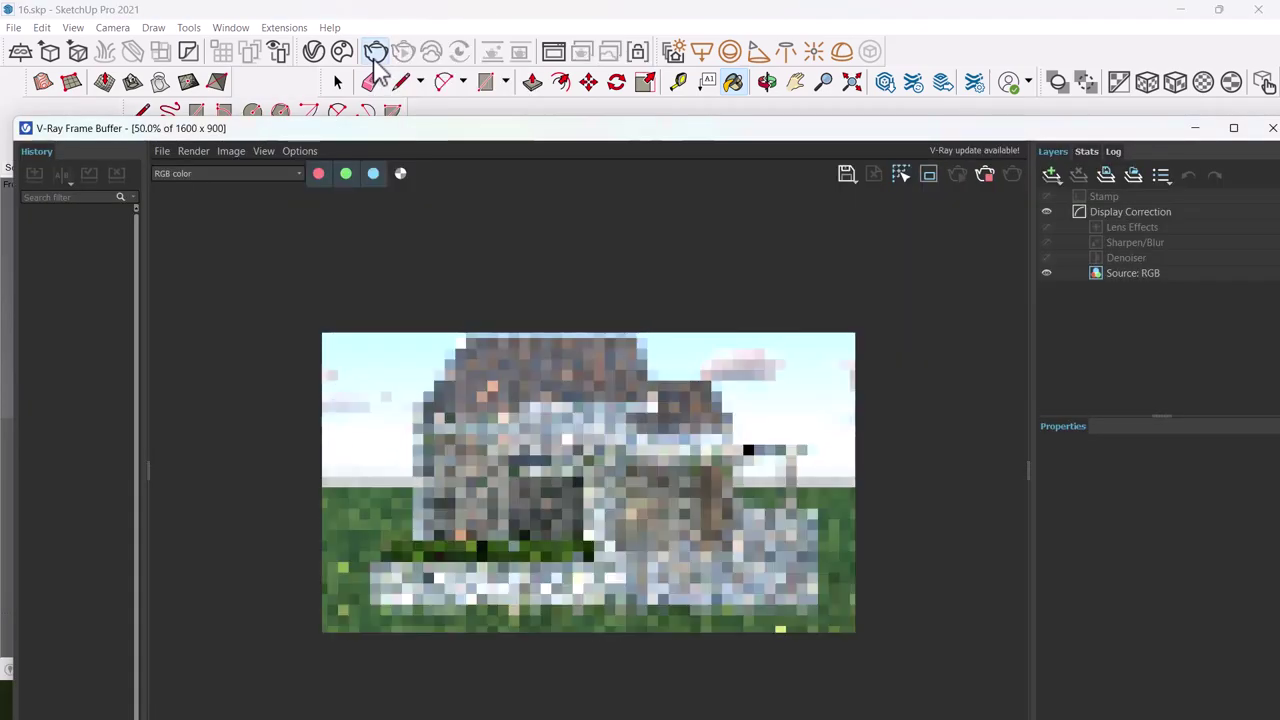
{"action": "scroll", "coordinate": [508, 320], "scroll_direction": "up", "scroll_amount": 1}
{"action": "scroll", "coordinate": [514, 415], "scroll_direction": "down", "scroll_amount": 1}
{"action": "scroll", "coordinate": [590, 513], "scroll_direction": "up", "scroll_amount": 1}
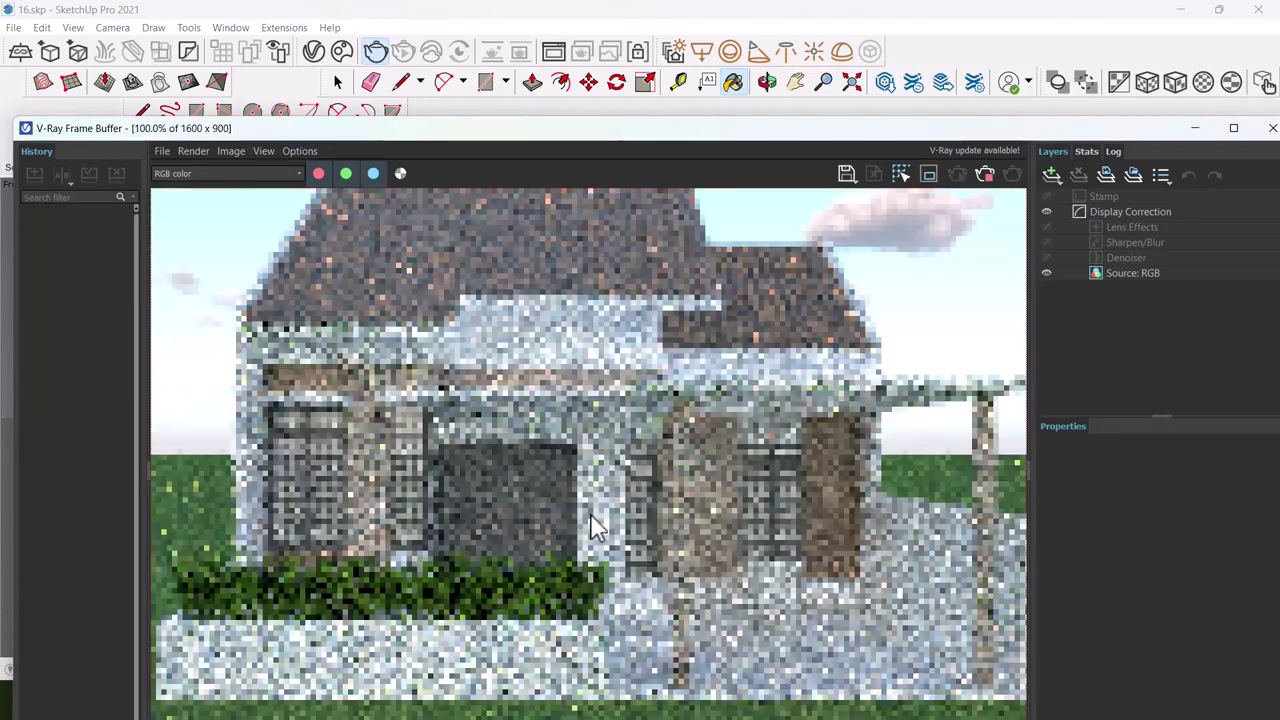
{"action": "scroll", "coordinate": [590, 517], "scroll_direction": "down", "scroll_amount": 1}
{"action": "scroll", "coordinate": [588, 513], "scroll_direction": "up", "scroll_amount": 1}
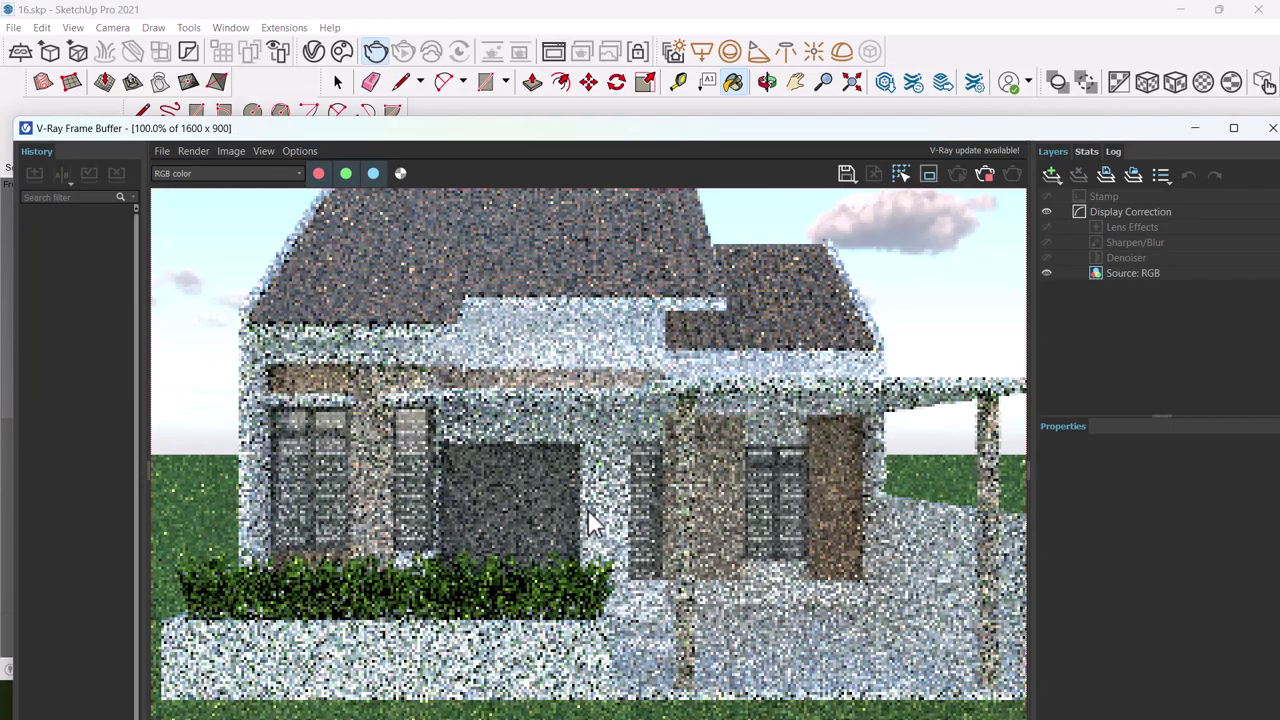
{"action": "scroll", "coordinate": [586, 505], "scroll_direction": "down", "scroll_amount": 1}
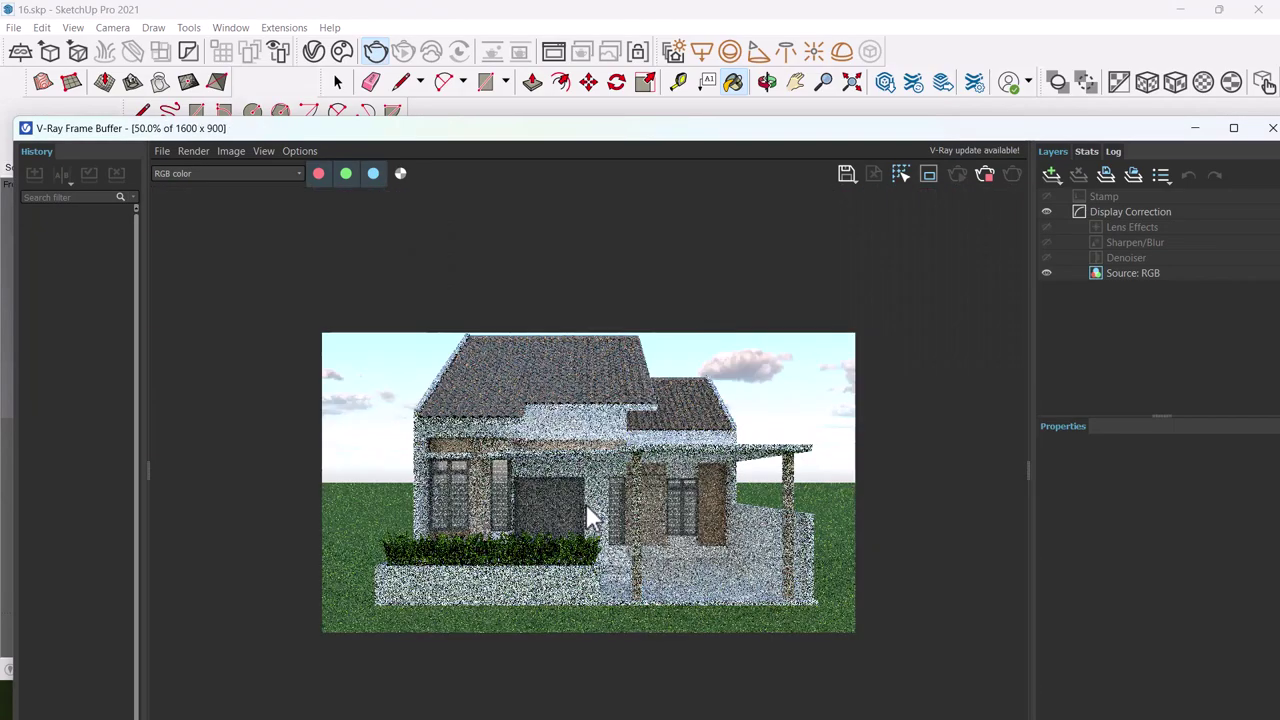
{"action": "scroll", "coordinate": [726, 357], "scroll_direction": "up", "scroll_amount": 1}
{"action": "scroll", "coordinate": [680, 428], "scroll_direction": "down", "scroll_amount": 2}
{"action": "scroll", "coordinate": [680, 428], "scroll_direction": "up", "scroll_amount": 1}
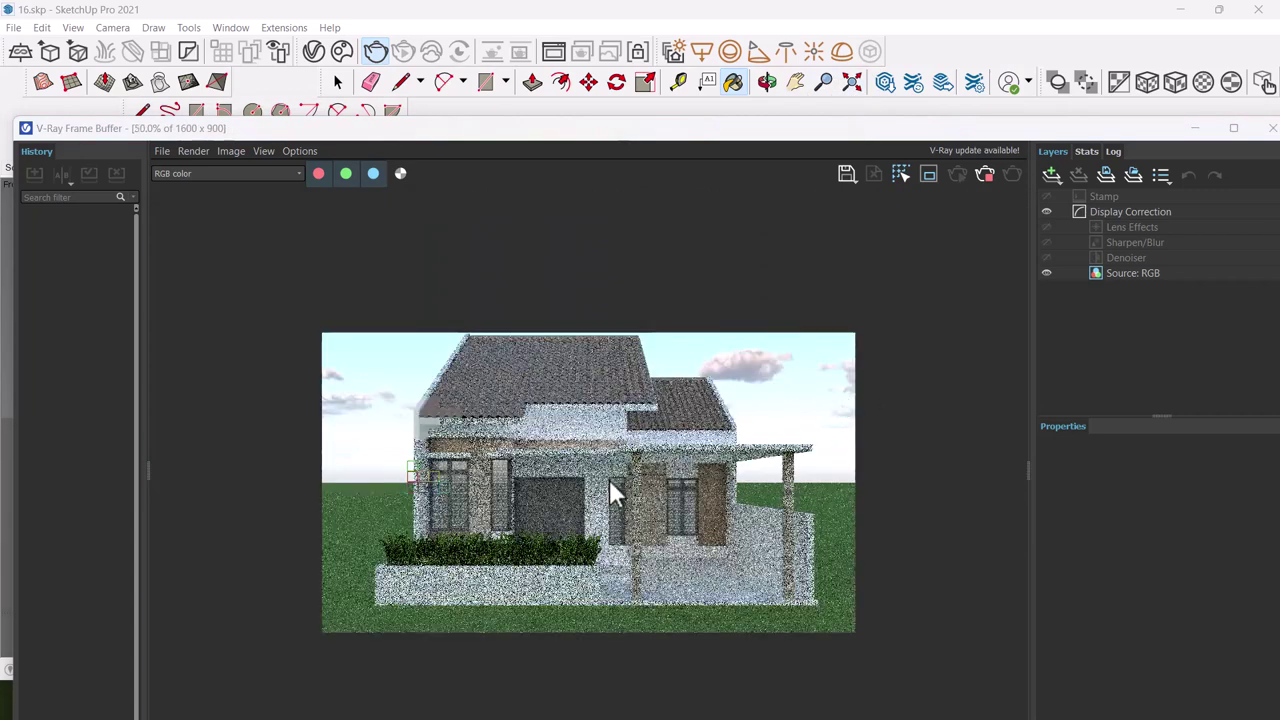
Enable Sharpen/Blur with blur radius 0, sharpen radius 0.667 and sharpen amount 1.315
{"action": "left_click", "coordinate": [1118, 244]}
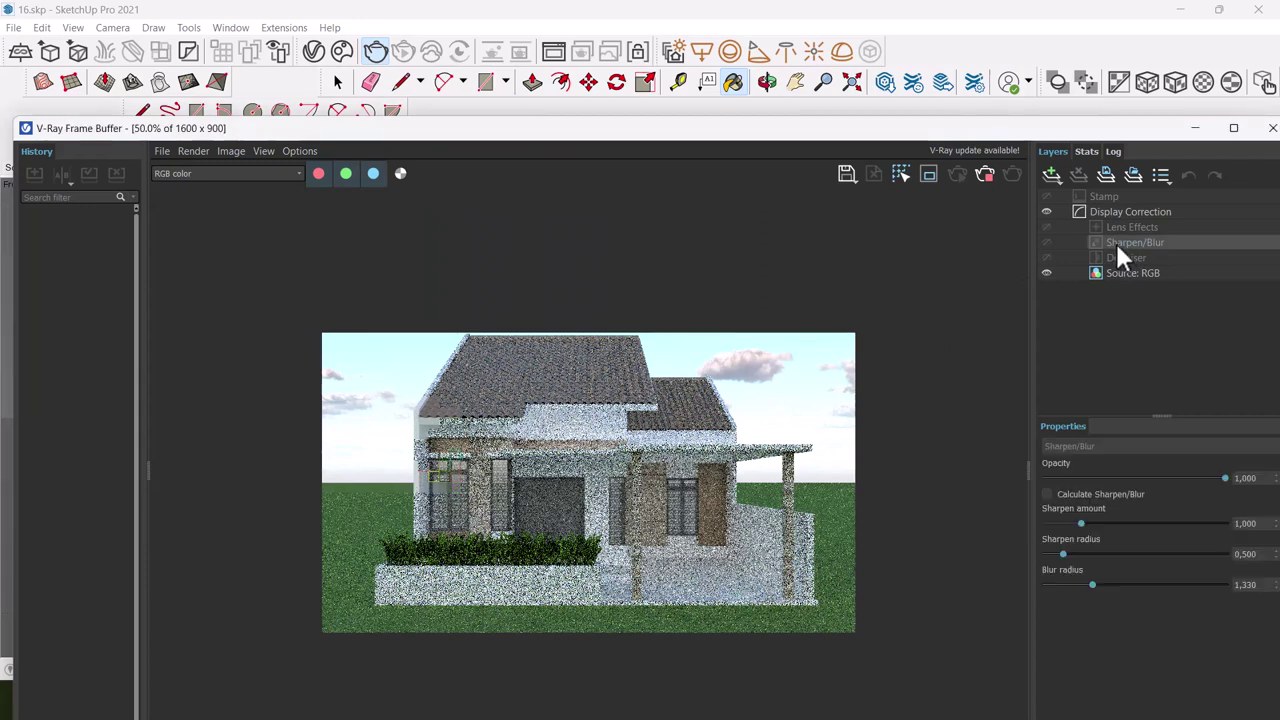
{"action": "left_click", "coordinate": [1048, 500]}
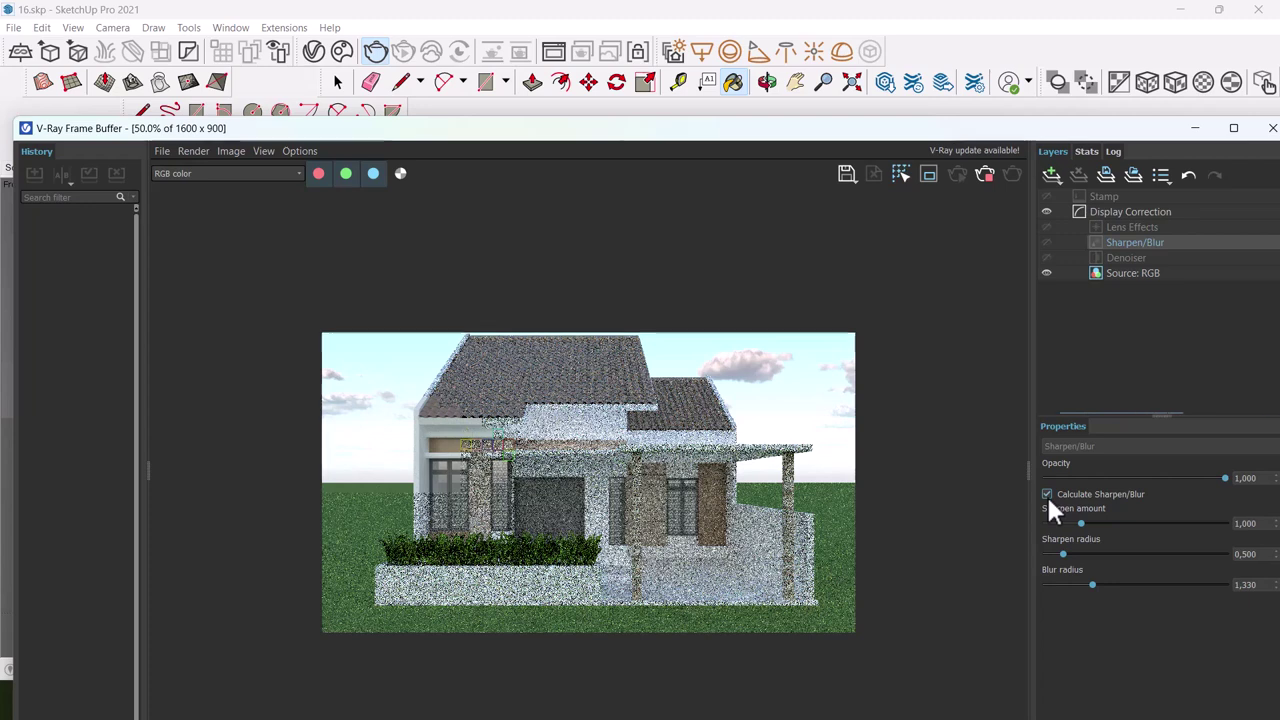
{"action": "left_click", "coordinate": [868, 55]}
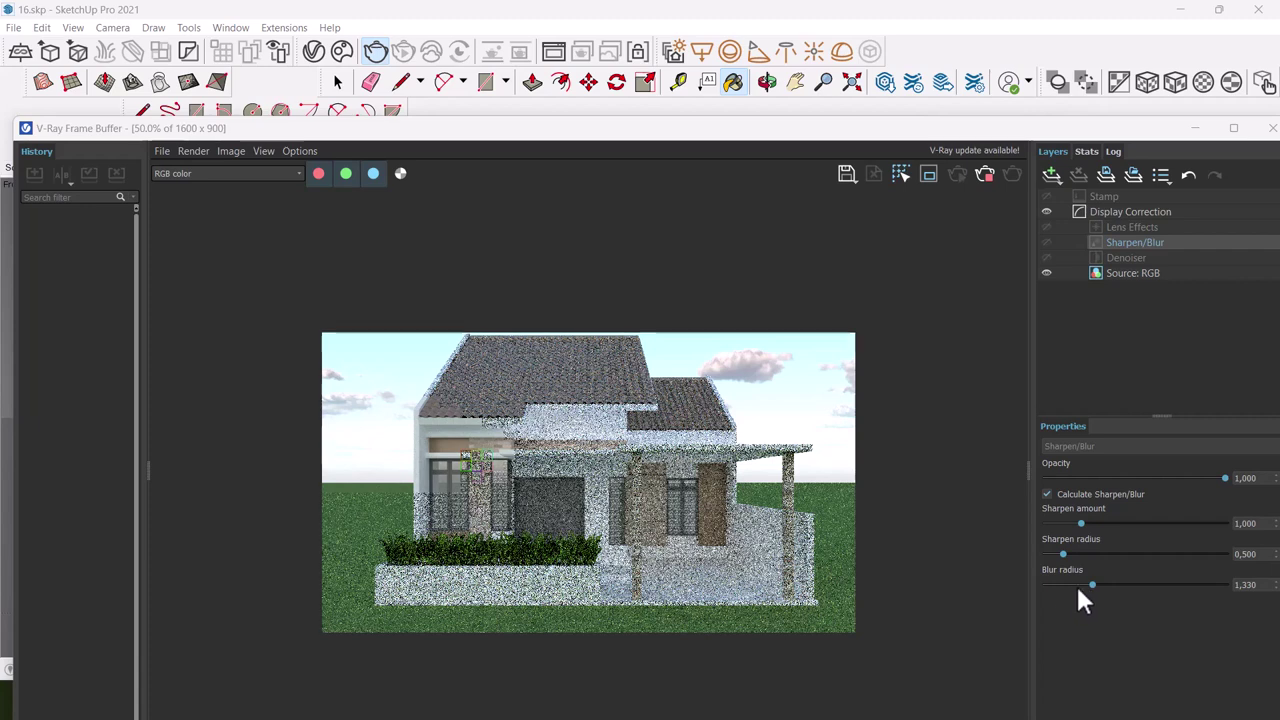
{"action": "left_click_drag", "start_coordinate": [1090, 585], "coordinate": [1040, 585]}
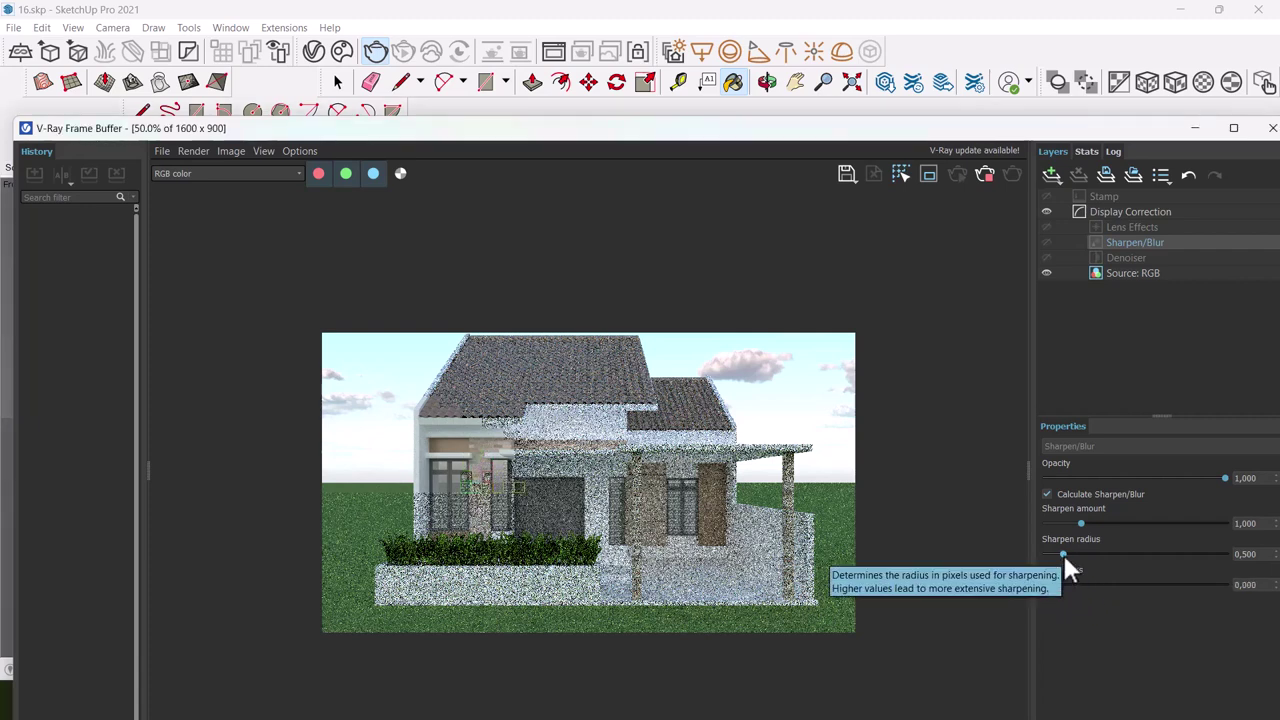
{"action": "left_click_drag", "start_coordinate": [1063, 554], "coordinate": [1069, 554]}
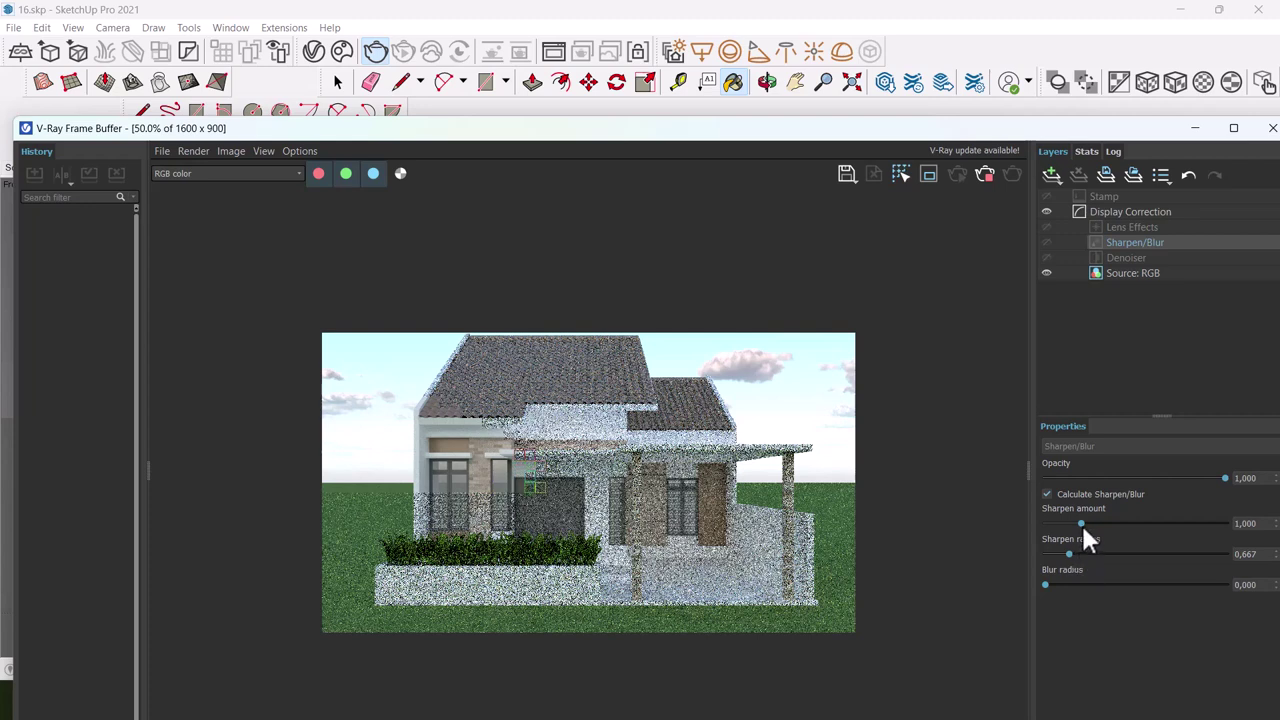
{"action": "left_click_drag", "start_coordinate": [1082, 523], "coordinate": [1094, 526]}
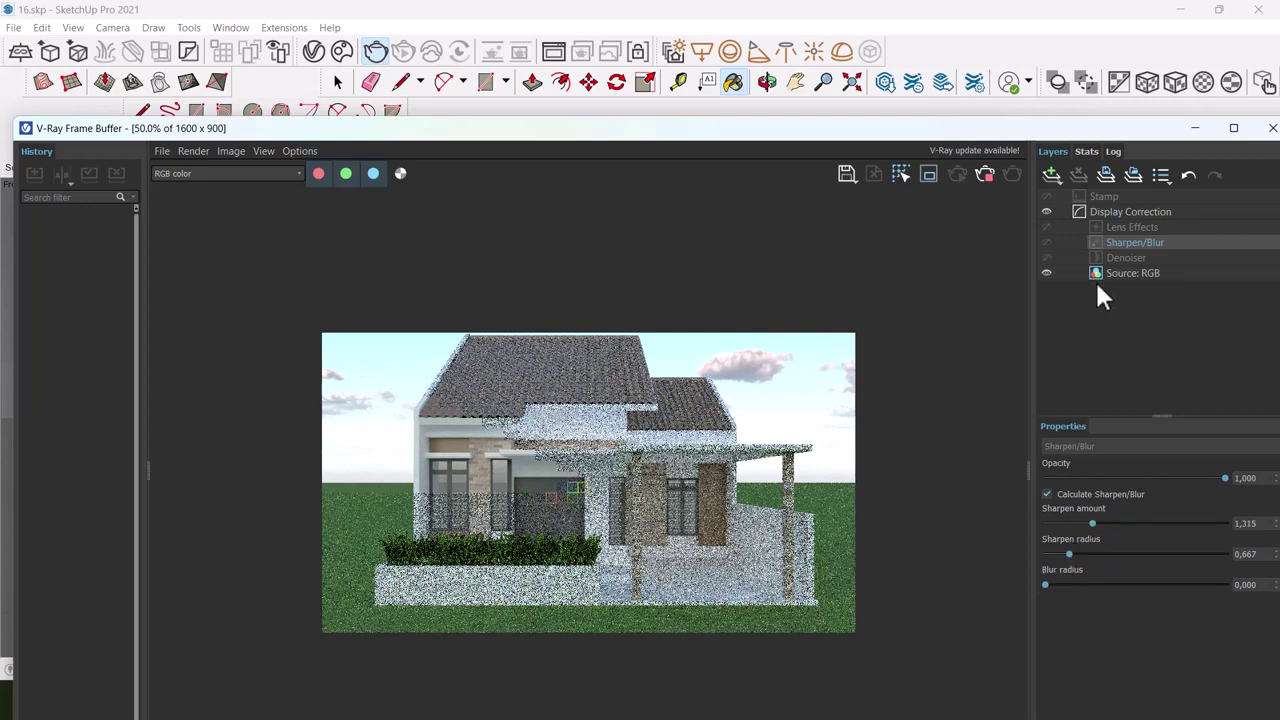
{"action": "left_click", "coordinate": [1113, 257]}
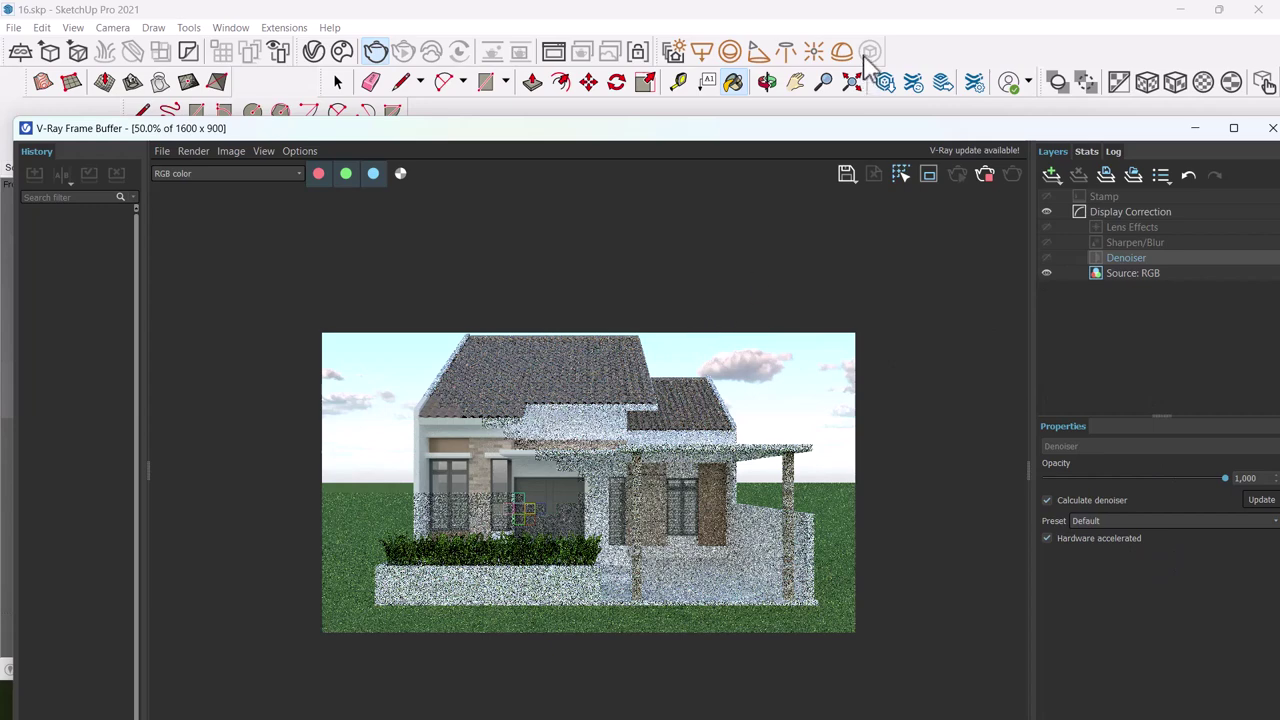
Zoom in and out of the 1600 x 900 Frame Buffer image to check the denoised, sharpened result
{"action": "scroll", "coordinate": [492, 280], "scroll_direction": "down", "scroll_amount": 1}
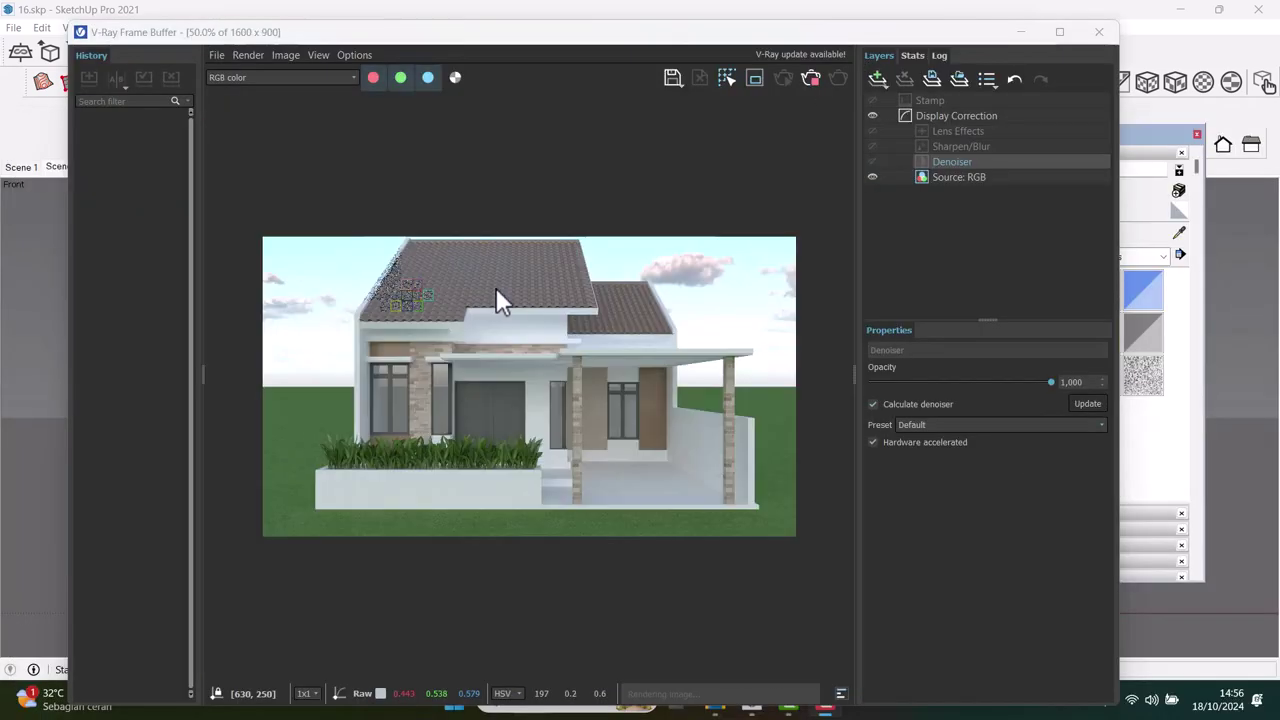
{"action": "scroll", "coordinate": [530, 348], "scroll_direction": "up", "scroll_amount": 1}
{"action": "scroll", "coordinate": [530, 348], "scroll_direction": "down", "scroll_amount": 1}
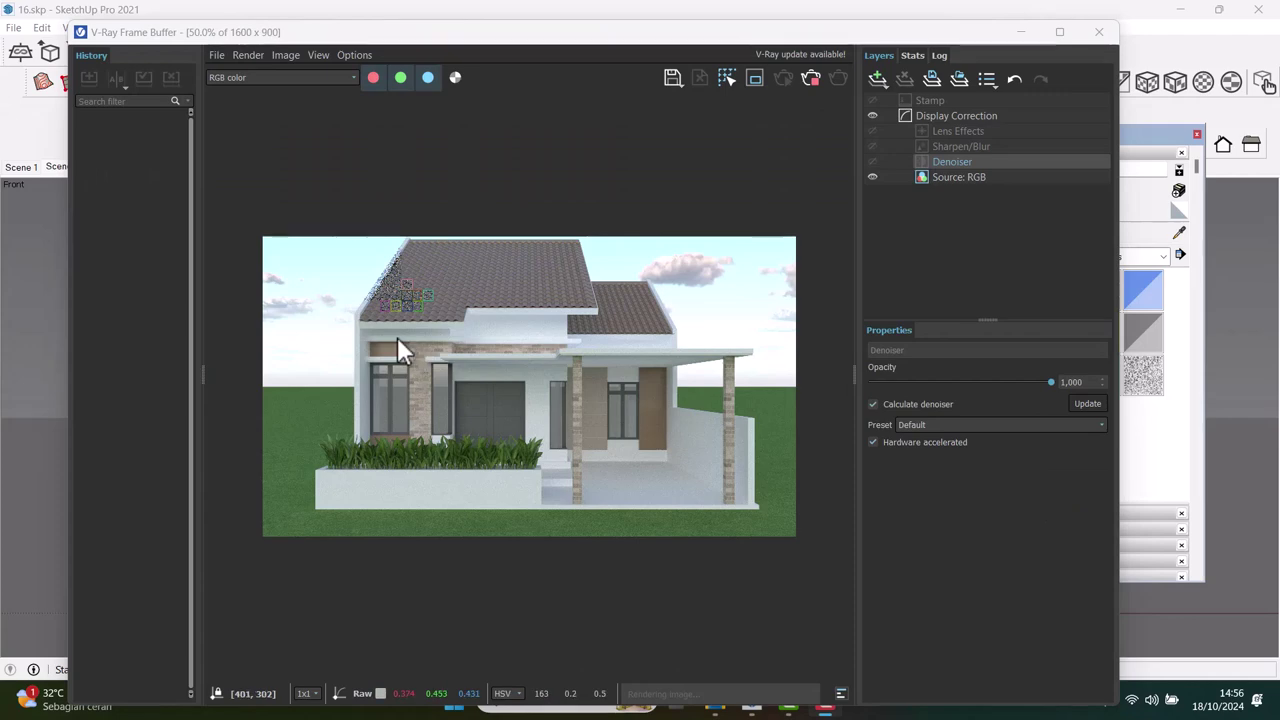
{"action": "scroll", "coordinate": [400, 337], "scroll_direction": "up", "scroll_amount": 1}
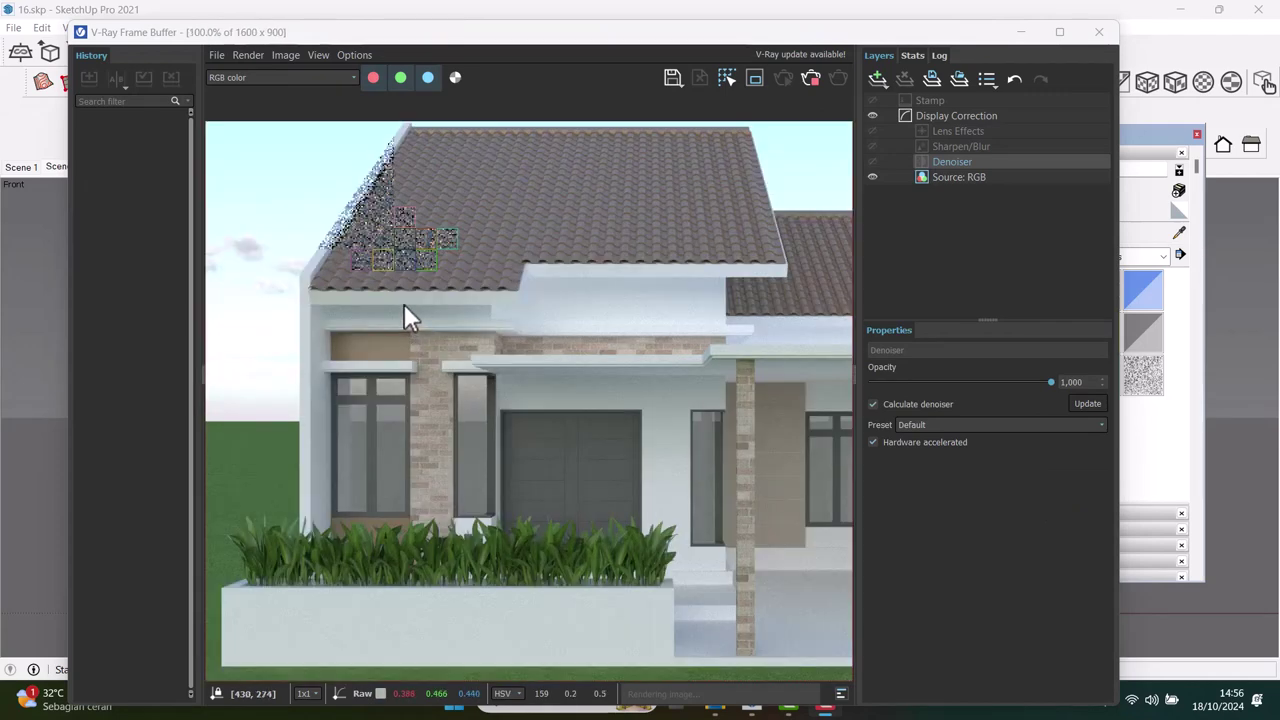
{"action": "scroll", "coordinate": [404, 304], "scroll_direction": "down", "scroll_amount": 1}
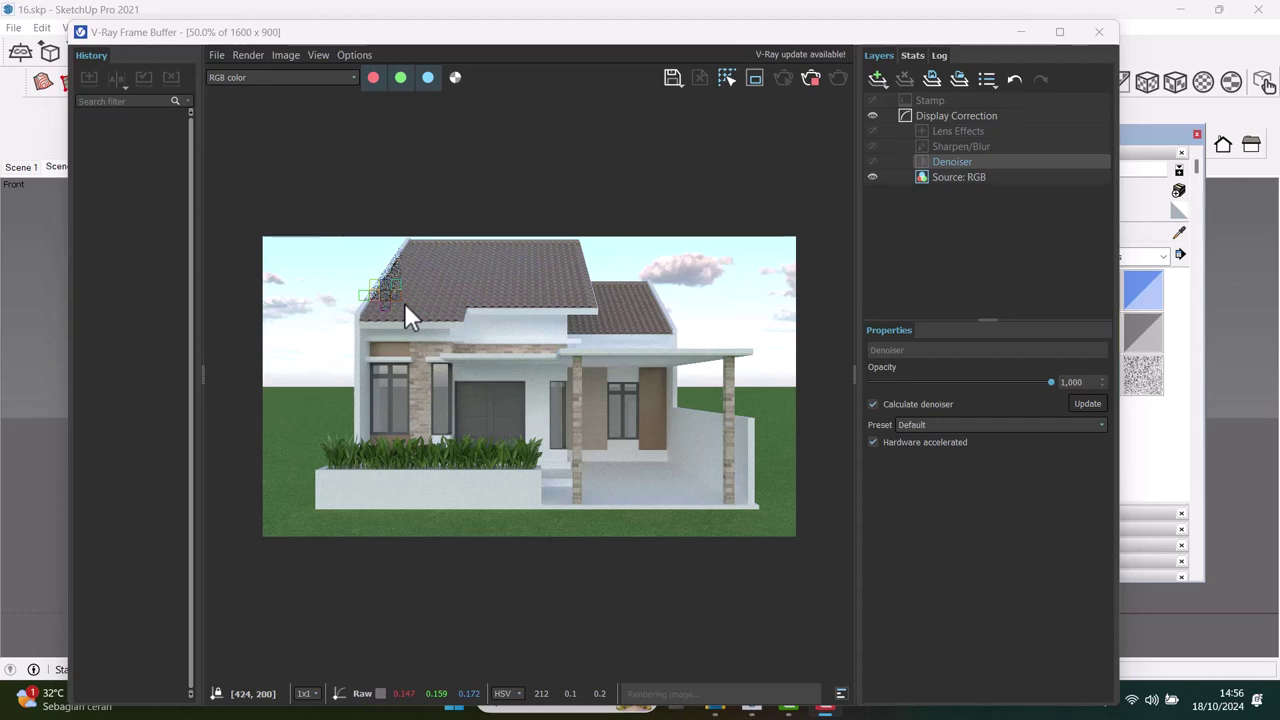
{"action": "scroll", "coordinate": [403, 303], "scroll_direction": "up", "scroll_amount": 1}
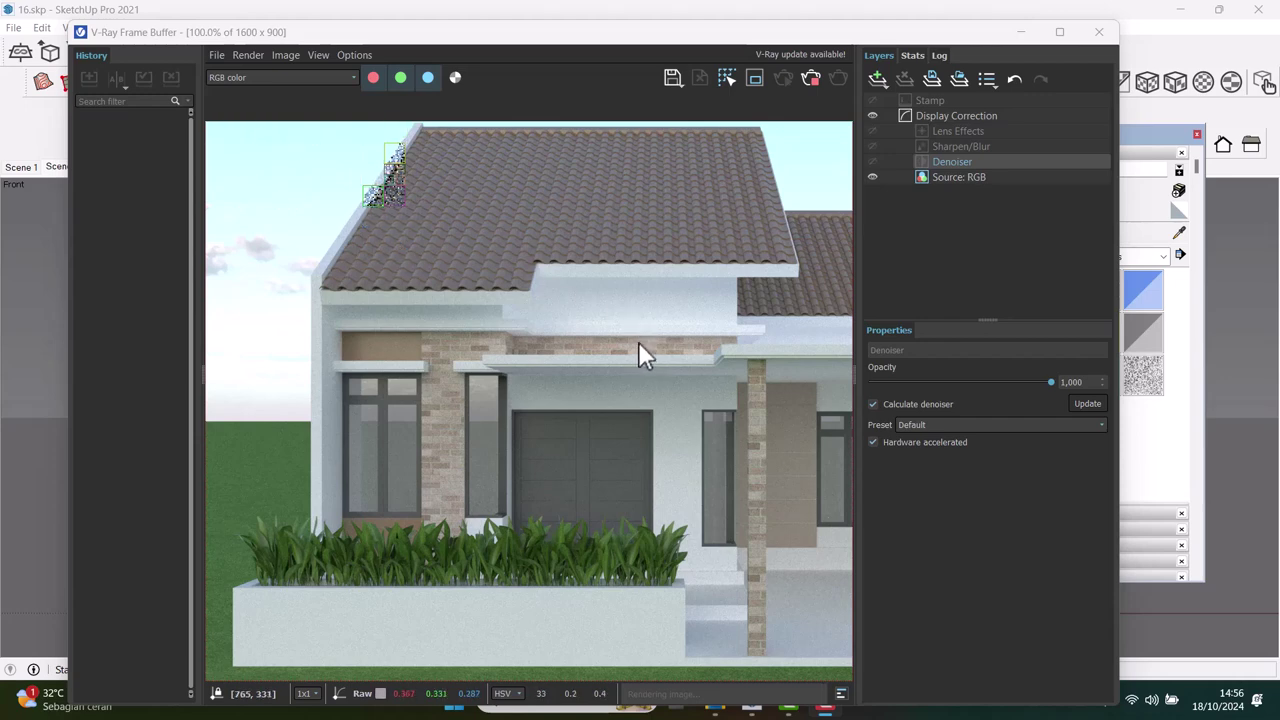
{"action": "scroll", "coordinate": [557, 321], "scroll_direction": "up", "scroll_amount": 2}
{"action": "scroll", "coordinate": [556, 320], "scroll_direction": "down", "scroll_amount": 2}
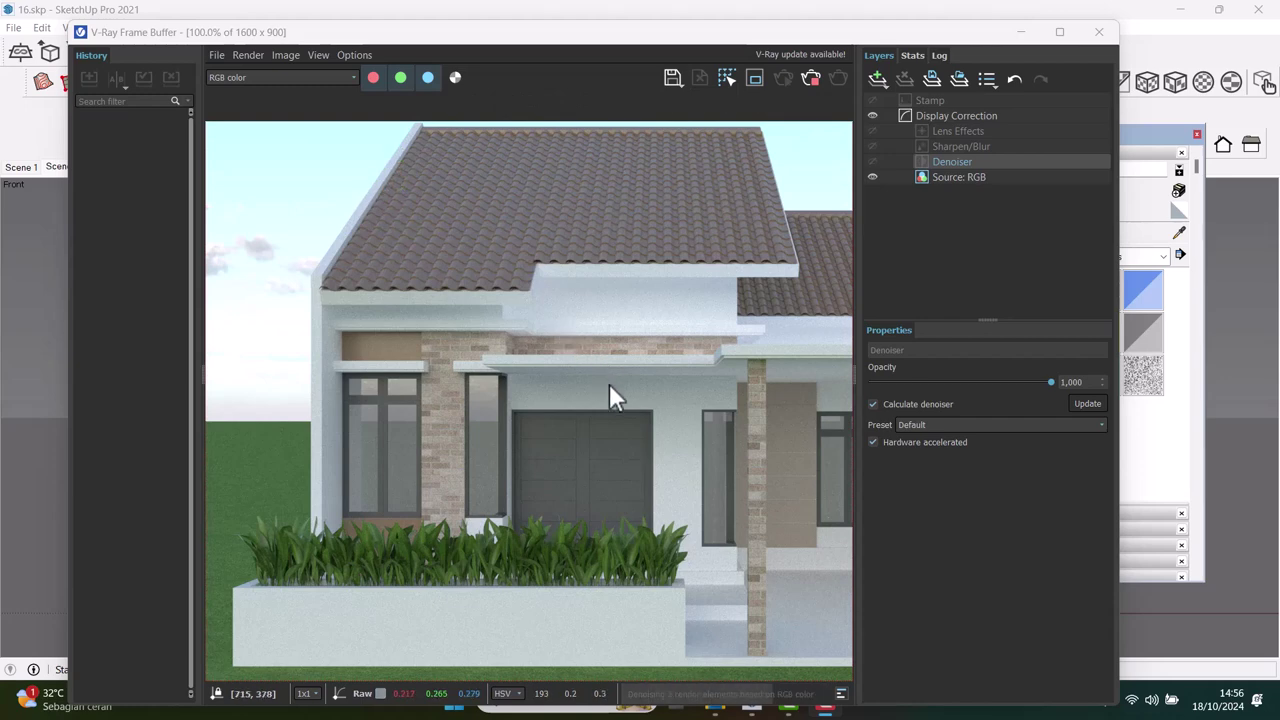
{"action": "scroll", "coordinate": [600, 350], "scroll_direction": "down", "scroll_amount": 3}
{"action": "scroll", "coordinate": [560, 380], "scroll_direction": "up", "scroll_amount": 2}
{"action": "scroll", "coordinate": [490, 385], "scroll_direction": "up", "scroll_amount": 2}
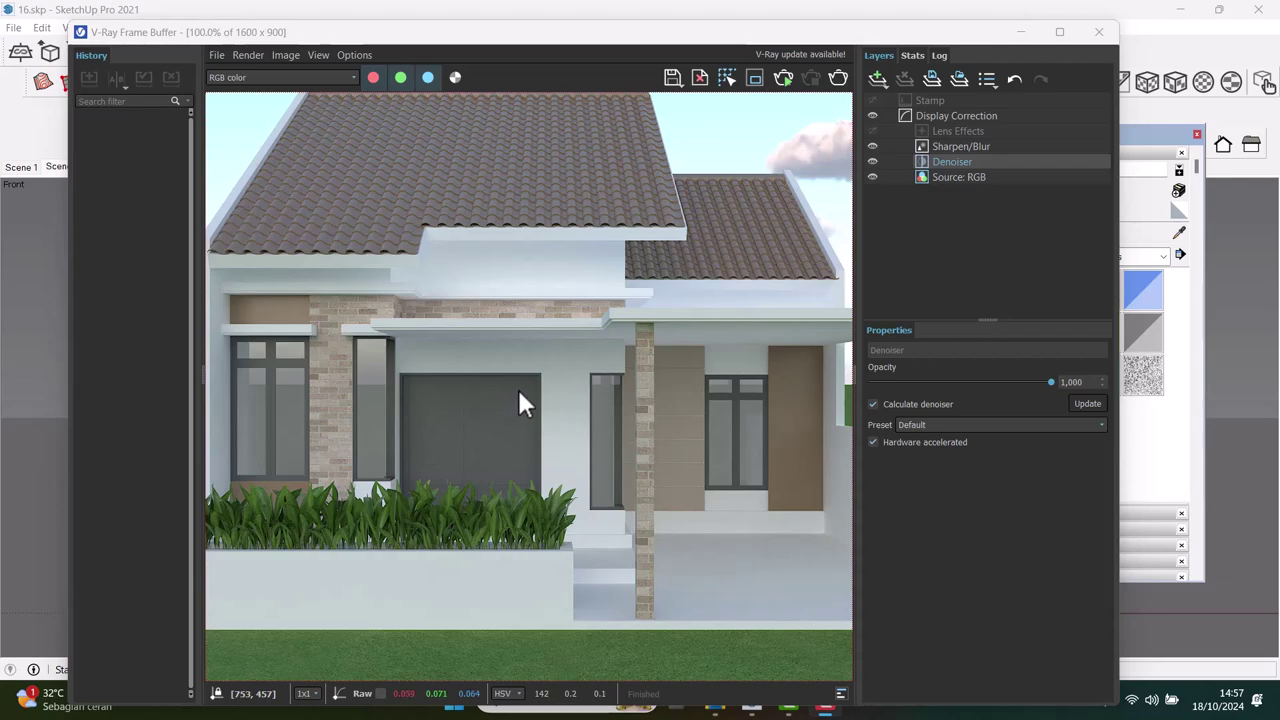
{"action": "scroll", "coordinate": [517, 400], "scroll_direction": "down", "scroll_amount": 2}
{"action": "scroll", "coordinate": [452, 368], "scroll_direction": "up", "scroll_amount": 2}
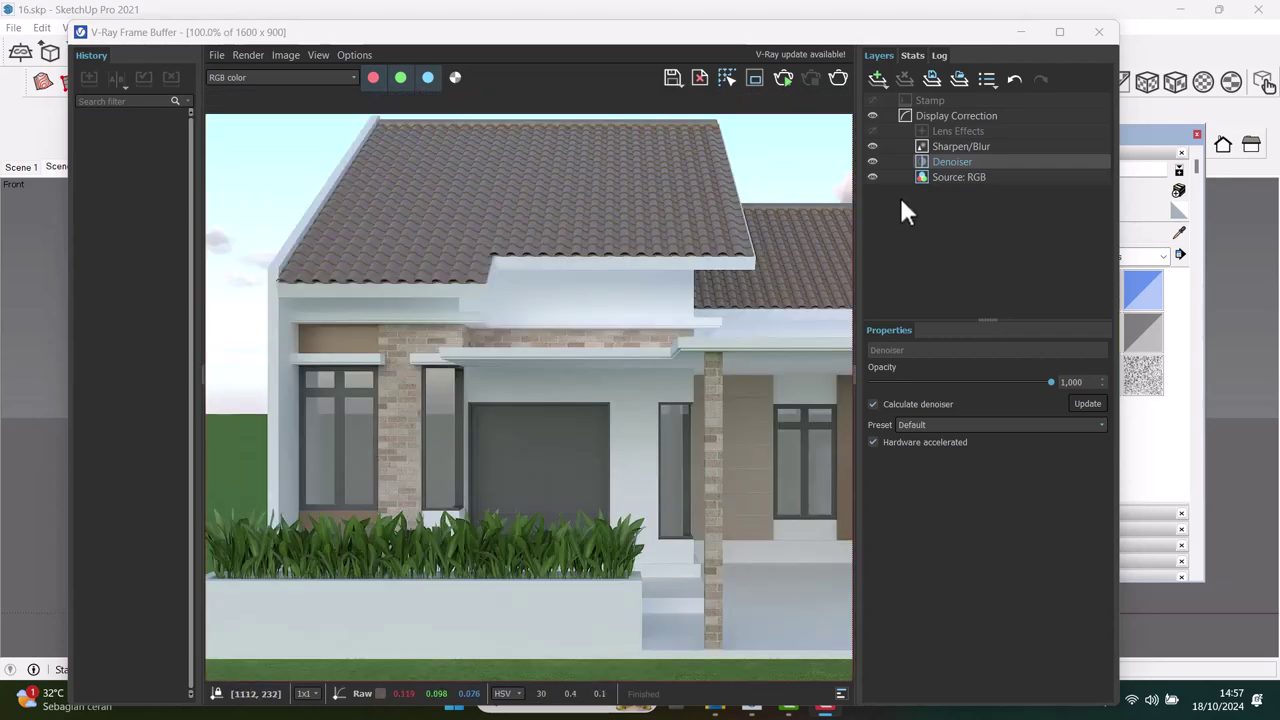
{"action": "scroll", "coordinate": [438, 284], "scroll_direction": "up", "scroll_amount": 2}
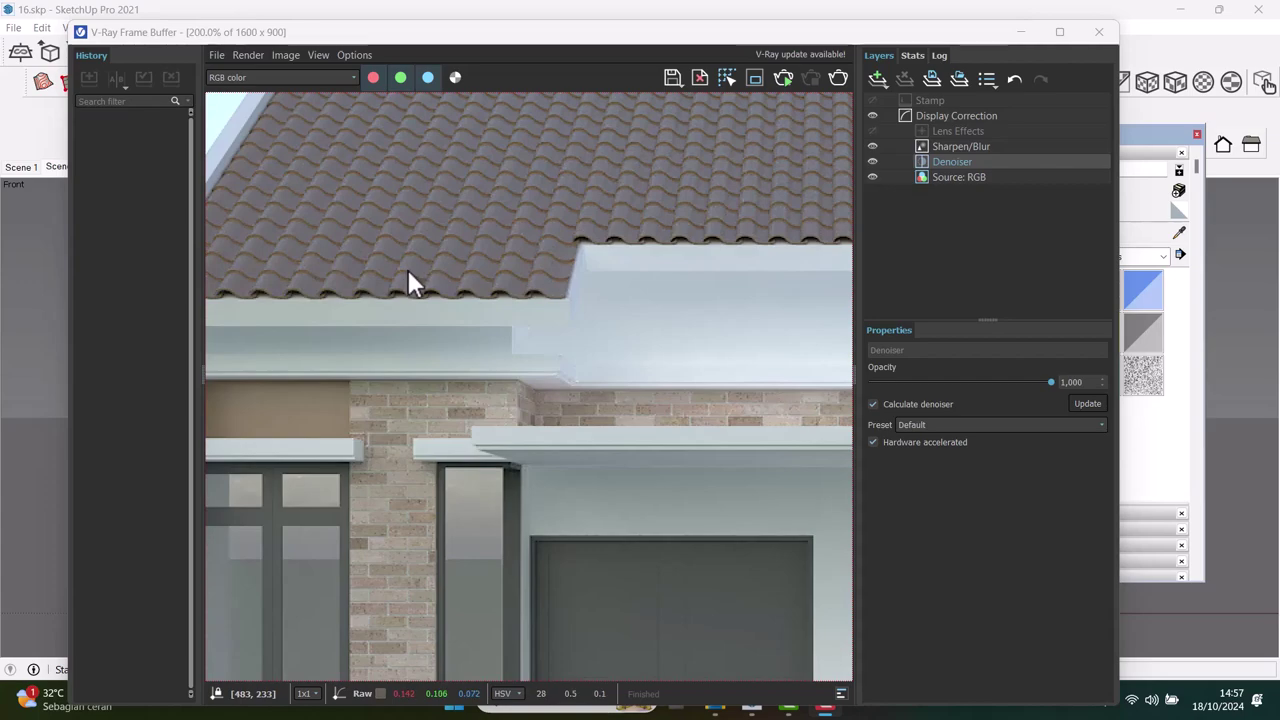
{"action": "scroll", "coordinate": [410, 280], "scroll_direction": "up", "scroll_amount": 1}
{"action": "scroll", "coordinate": [414, 285], "scroll_direction": "down", "scroll_amount": 1}
{"action": "scroll", "coordinate": [420, 288], "scroll_direction": "down", "scroll_amount": 1}
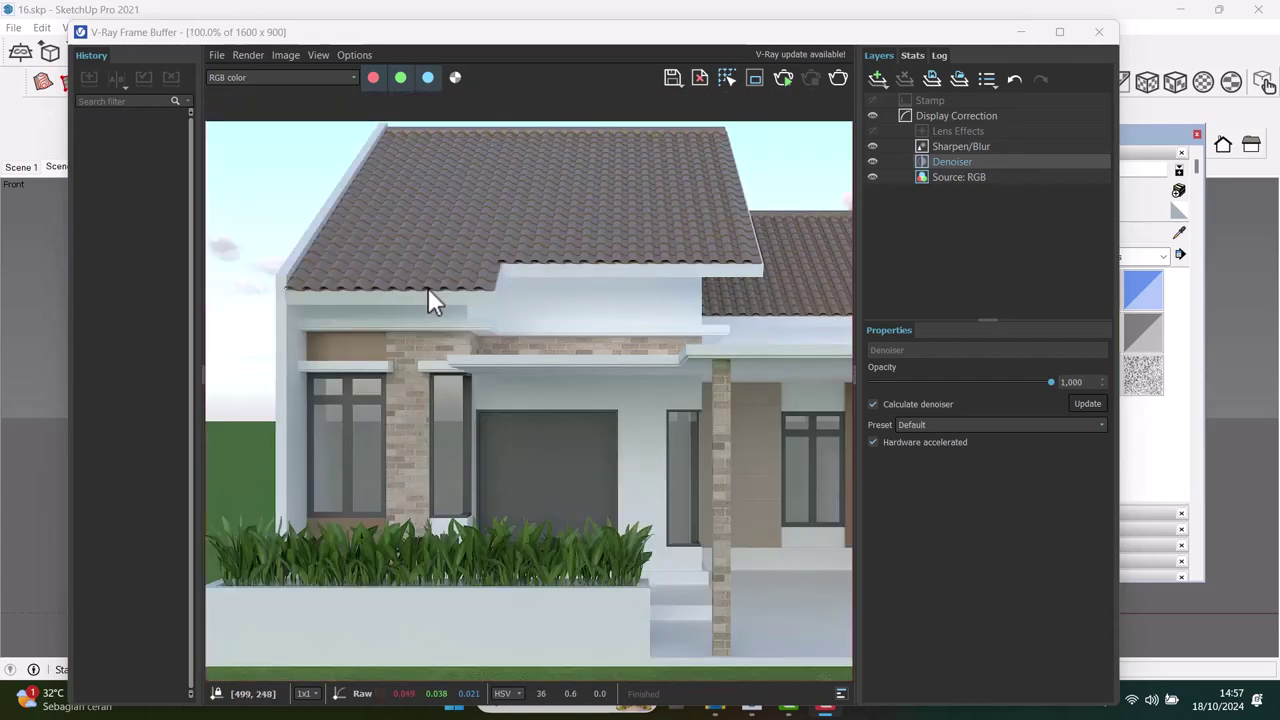
{"action": "scroll", "coordinate": [440, 300], "scroll_direction": "down", "scroll_amount": 1}
{"action": "scroll", "coordinate": [583, 312], "scroll_direction": "up", "scroll_amount": 1}
{"action": "scroll", "coordinate": [560, 240], "scroll_direction": "up", "scroll_amount": 1}
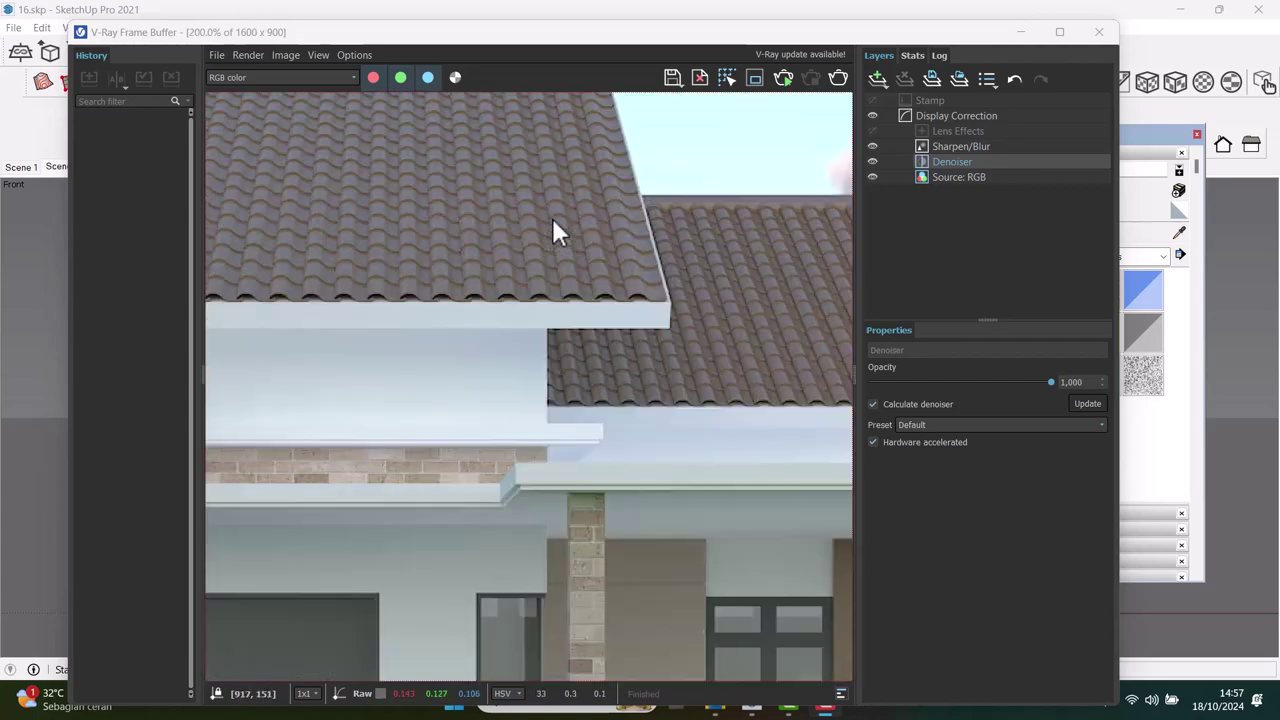
{"action": "scroll", "coordinate": [552, 218], "scroll_direction": "down", "scroll_amount": 1}
{"action": "scroll", "coordinate": [545, 260], "scroll_direction": "down", "scroll_amount": 1}
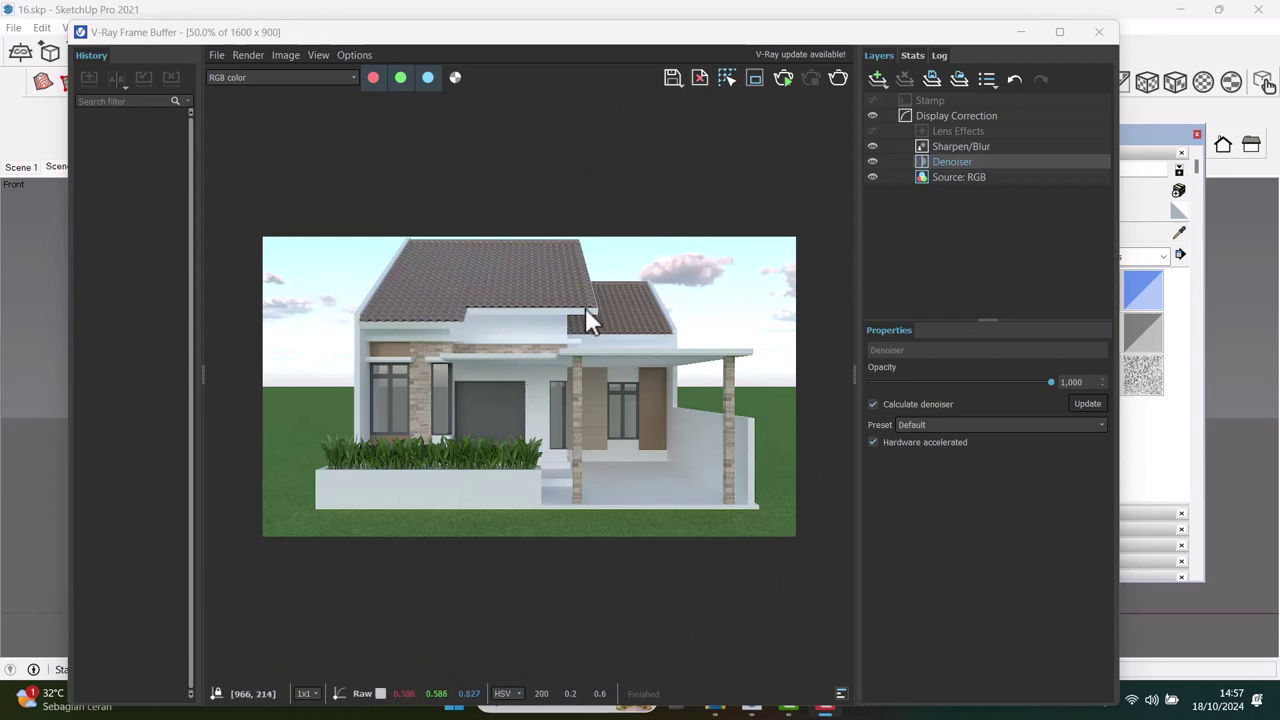
{"action": "scroll", "coordinate": [545, 340], "scroll_direction": "up", "scroll_amount": 2}
{"action": "scroll", "coordinate": [514, 349], "scroll_direction": "down", "scroll_amount": 3}
{"action": "scroll", "coordinate": [510, 360], "scroll_direction": "up", "scroll_amount": 1}
{"action": "scroll", "coordinate": [505, 372], "scroll_direction": "up", "scroll_amount": 1}
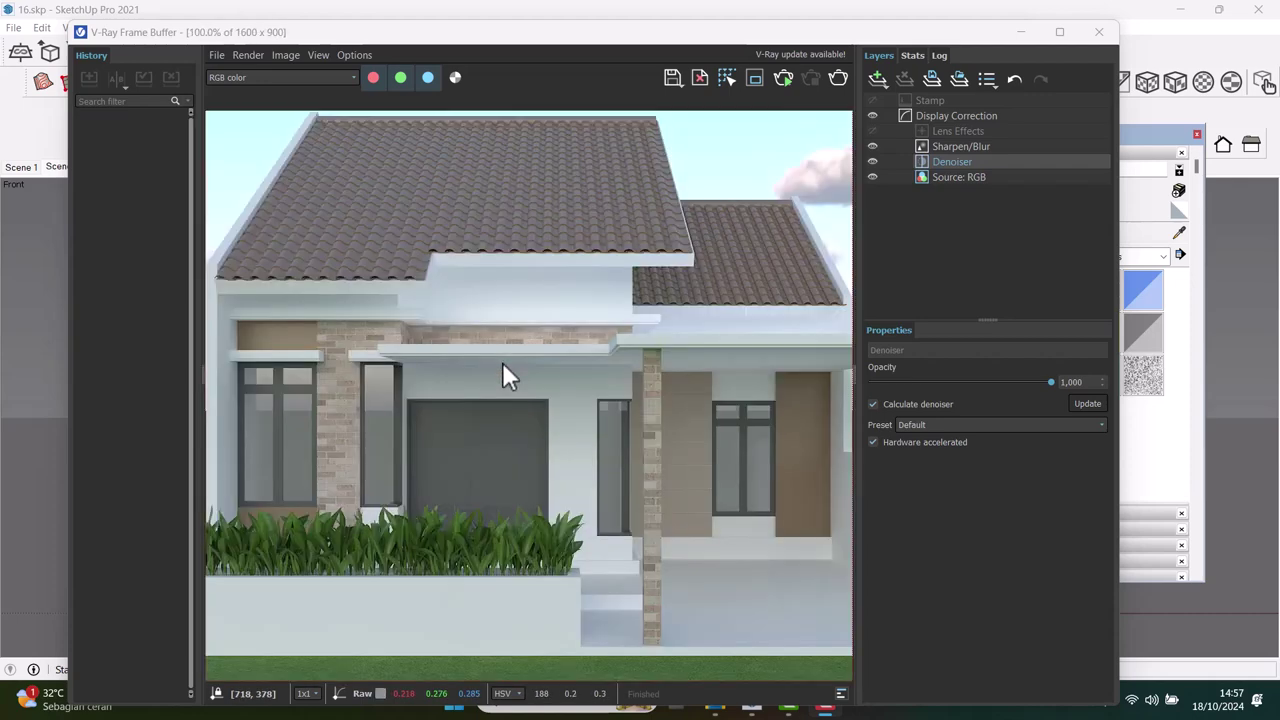
{"action": "scroll", "coordinate": [490, 400], "scroll_direction": "up", "scroll_amount": 1}
{"action": "scroll", "coordinate": [484, 419], "scroll_direction": "up", "scroll_amount": 2}
{"action": "scroll", "coordinate": [484, 419], "scroll_direction": "down", "scroll_amount": 2}
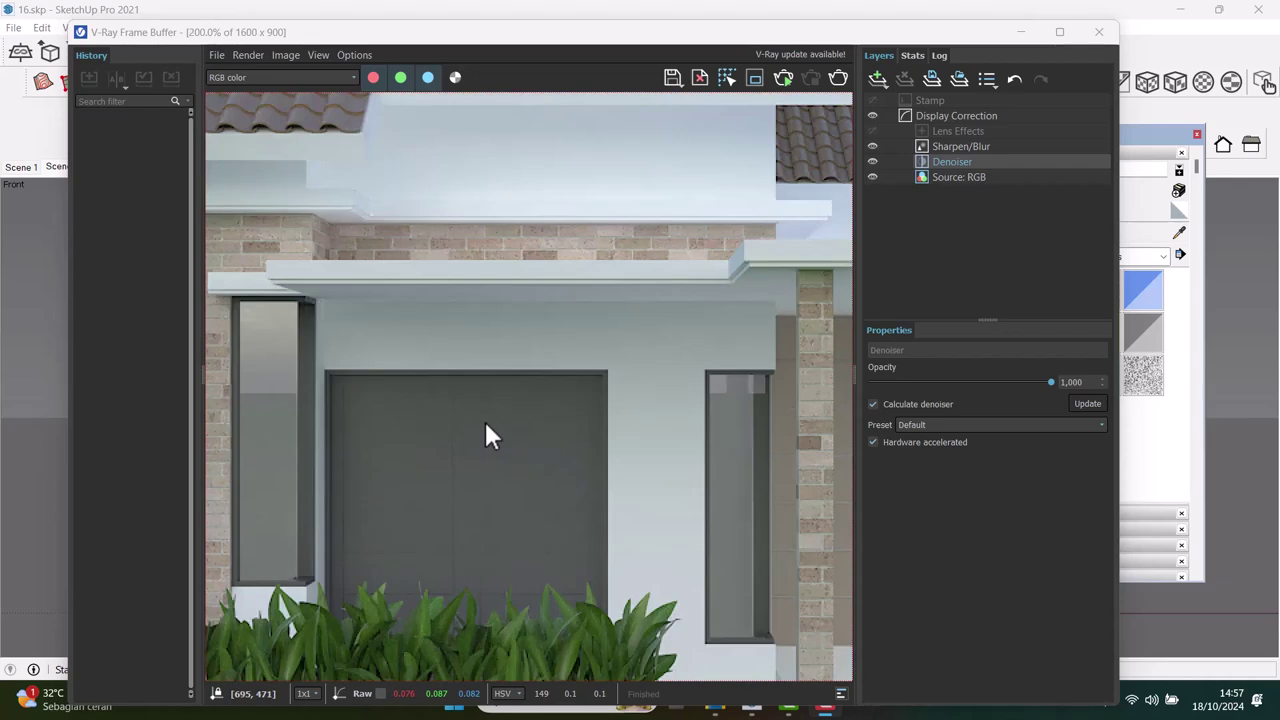
{"action": "scroll", "coordinate": [484, 419], "scroll_direction": "down", "scroll_amount": 2}
{"action": "scroll", "coordinate": [445, 396], "scroll_direction": "up", "scroll_amount": 1}
{"action": "scroll", "coordinate": [445, 396], "scroll_direction": "down", "scroll_amount": 1}
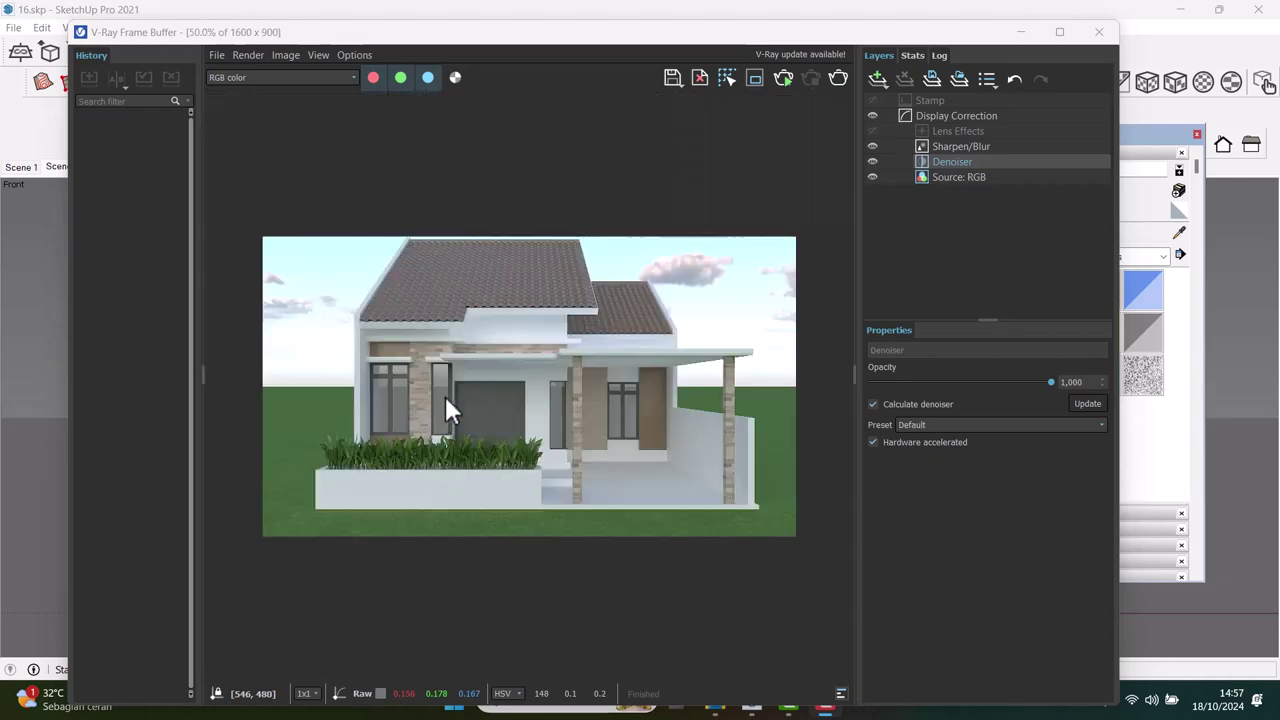
{"action": "scroll", "coordinate": [502, 394], "scroll_direction": "up", "scroll_amount": 1}
{"action": "scroll", "coordinate": [502, 394], "scroll_direction": "down", "scroll_amount": 1}
{"action": "scroll", "coordinate": [536, 386], "scroll_direction": "up", "scroll_amount": 1}
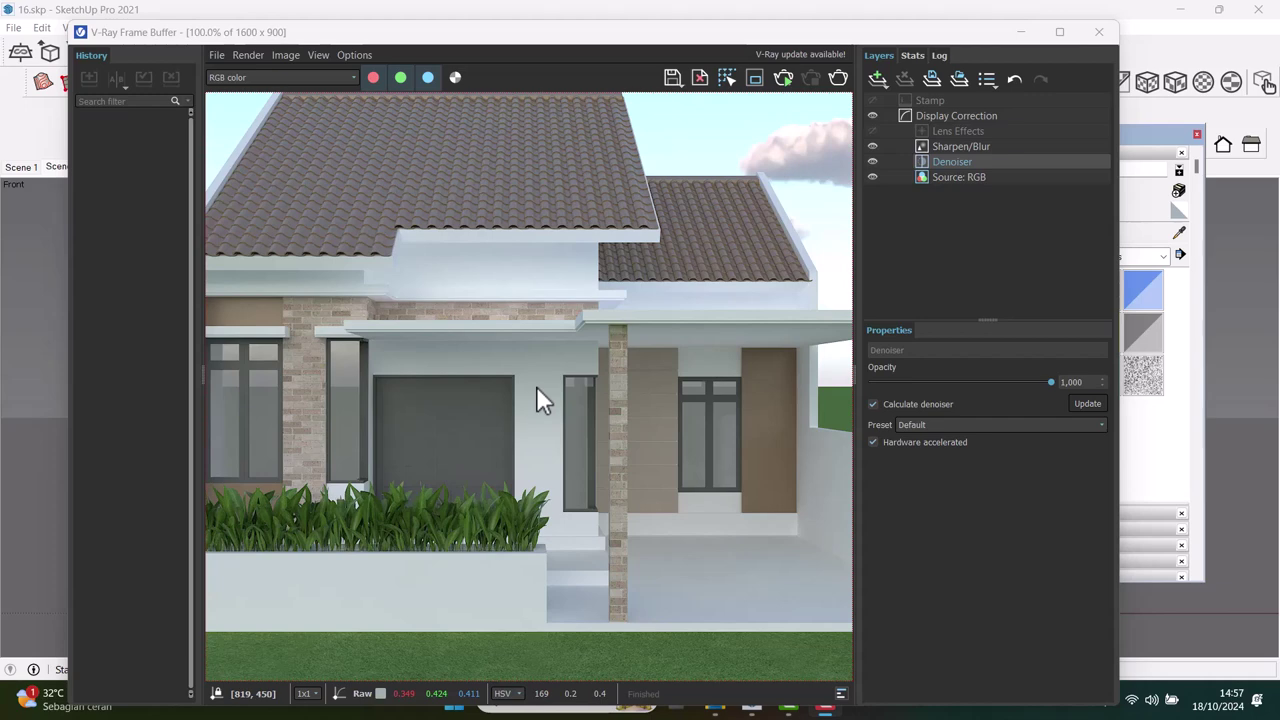
{"action": "scroll", "coordinate": [536, 386], "scroll_direction": "down", "scroll_amount": 1}
{"action": "scroll", "coordinate": [530, 385], "scroll_direction": "up", "scroll_amount": 1}
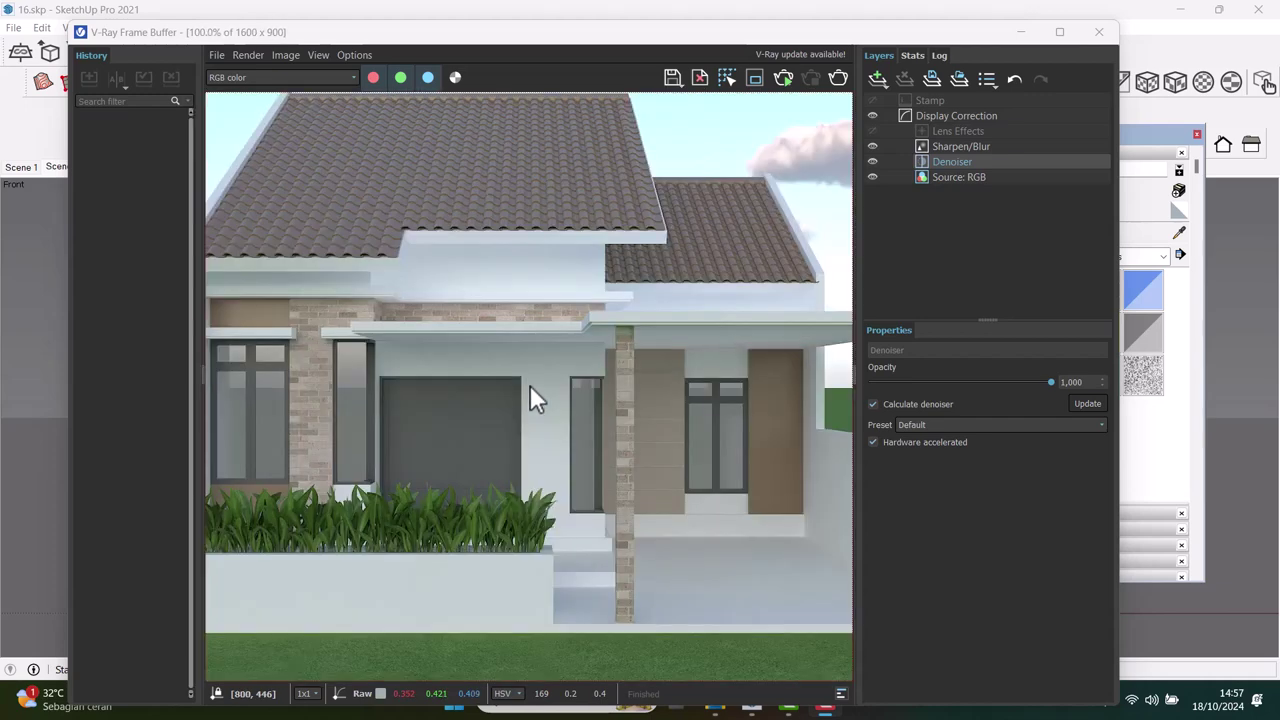
{"action": "scroll", "coordinate": [552, 381], "scroll_direction": "down", "scroll_amount": 1}
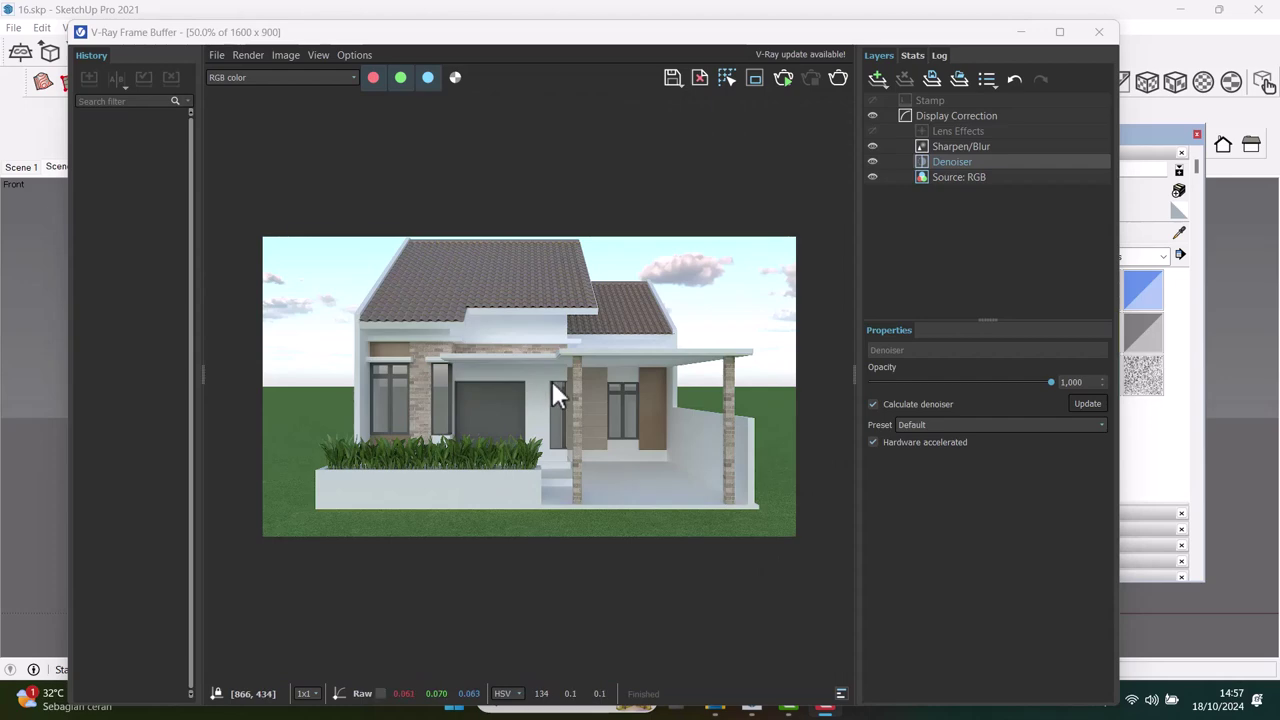